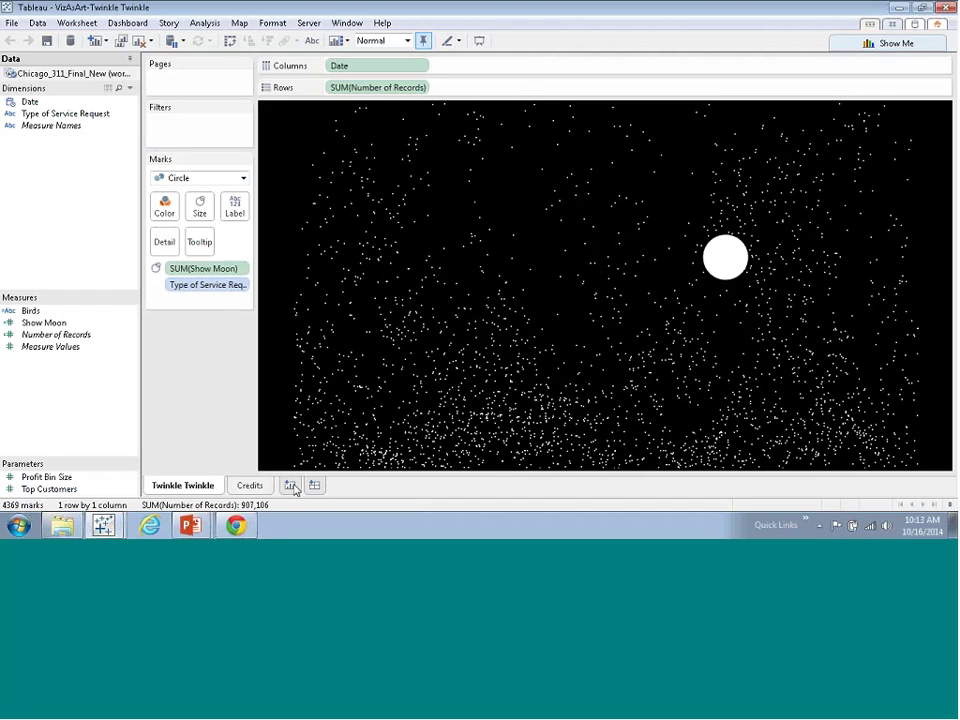
# Create a new worksheet plotting exact, continuous Date on the columns against the sum of Number of Records on the rows.
pyautogui.click(290, 486)
pyautogui.moveTo(77, 104); pyautogui.dragTo(362, 75)
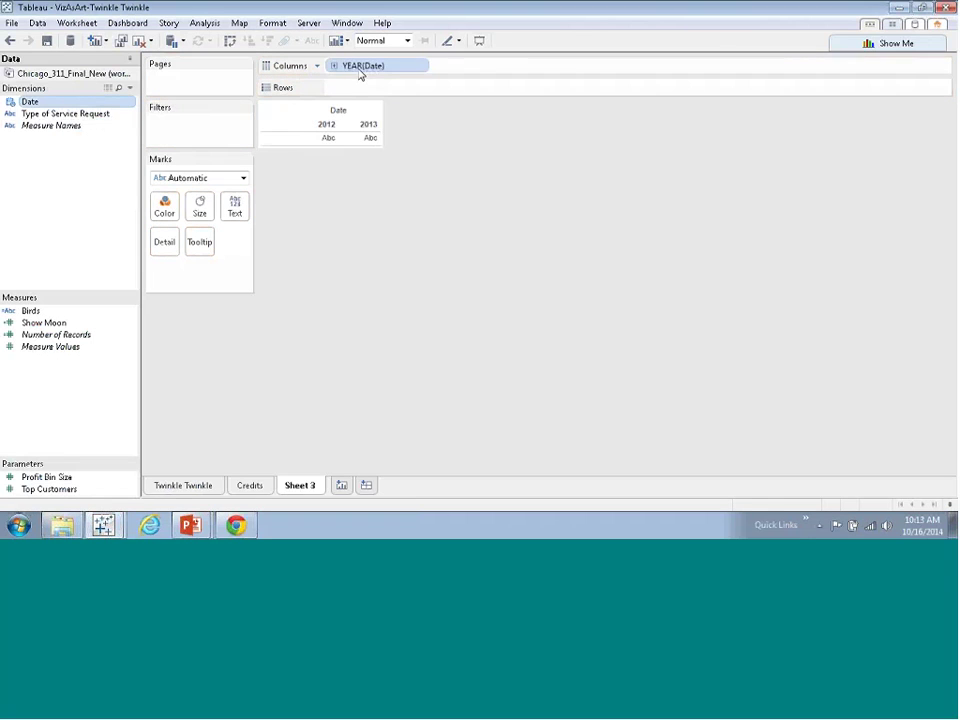
pyautogui.click(421, 67)
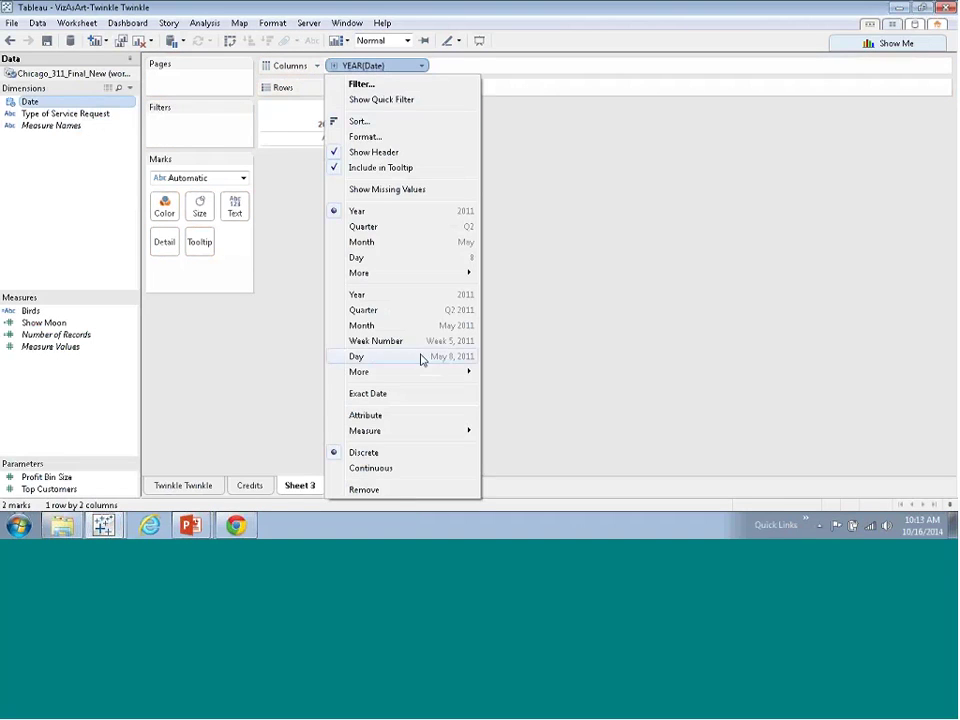
pyautogui.click(402, 398)
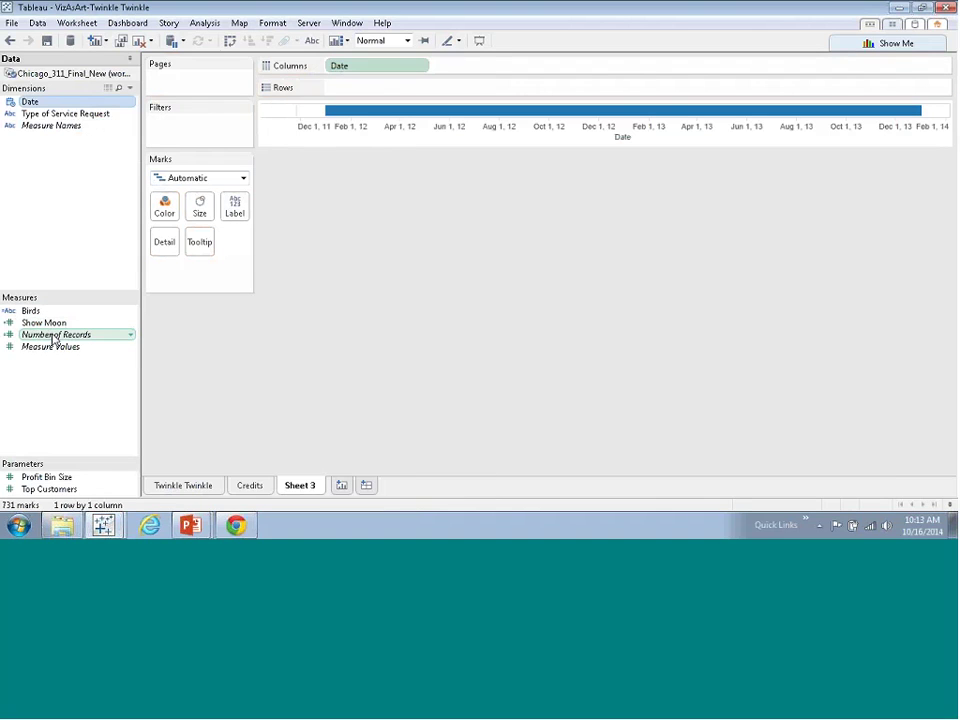
pyautogui.moveTo(100, 325); pyautogui.dragTo(452, 90)
# Show the marks as circles, break them out by Type of Service Request as detail, and shrink them to small dots.
pyautogui.click(222, 184)
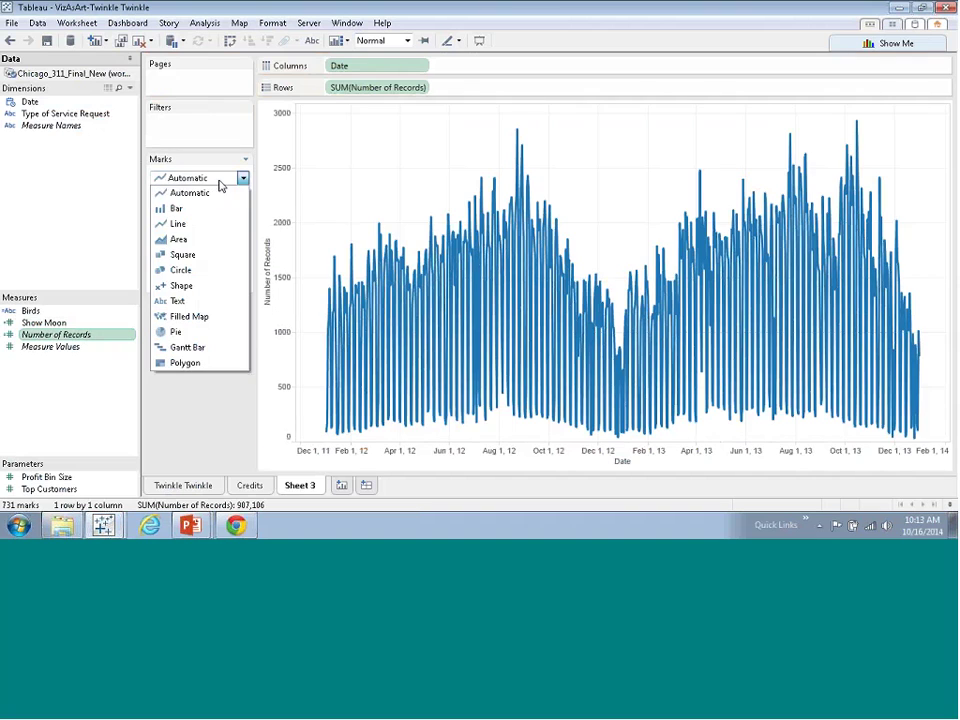
pyautogui.click(187, 273)
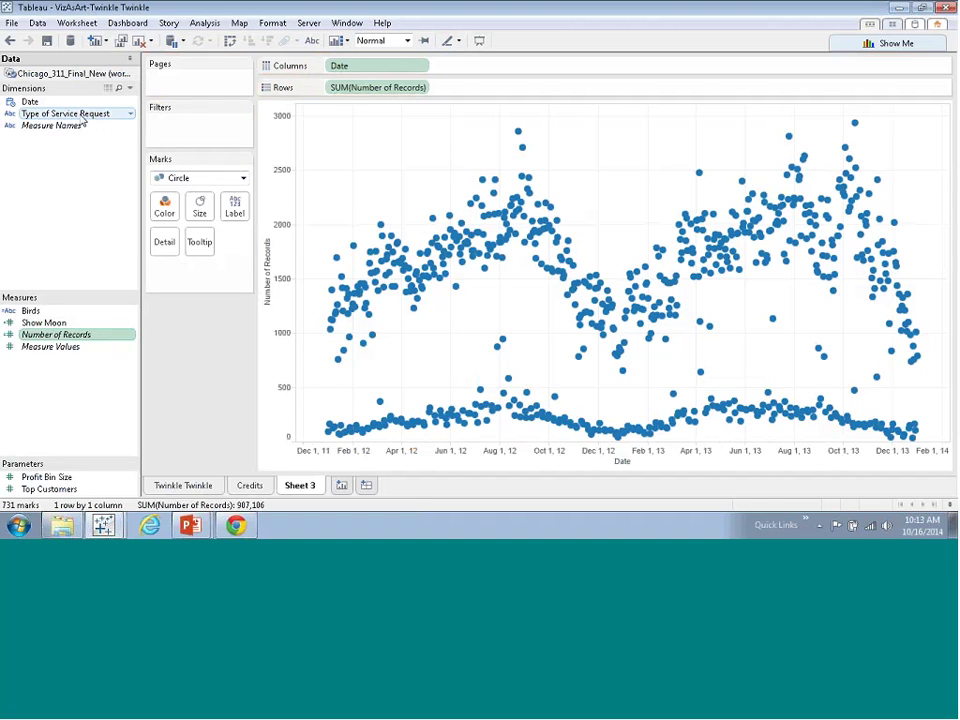
pyautogui.moveTo(84, 120)
pyautogui.mouseDown()
pyautogui.moveTo(133, 169)
pyautogui.moveTo(182, 276)
pyautogui.moveTo(197, 281)
pyautogui.mouseUp()
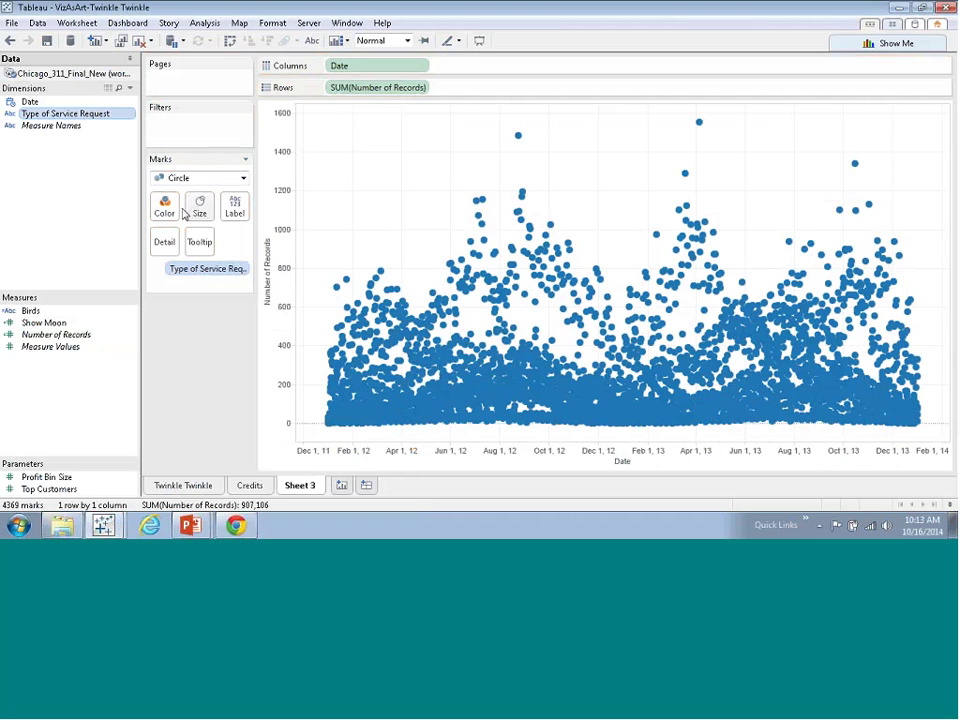
pyautogui.click(200, 207)
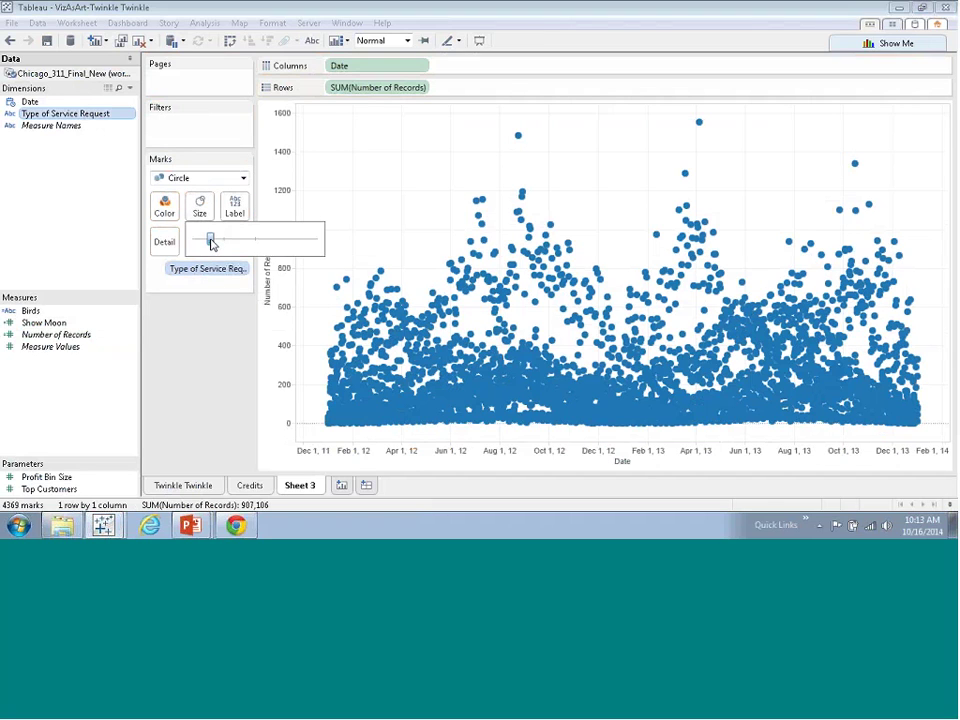
pyautogui.moveTo(212, 243); pyautogui.dragTo(210, 243)
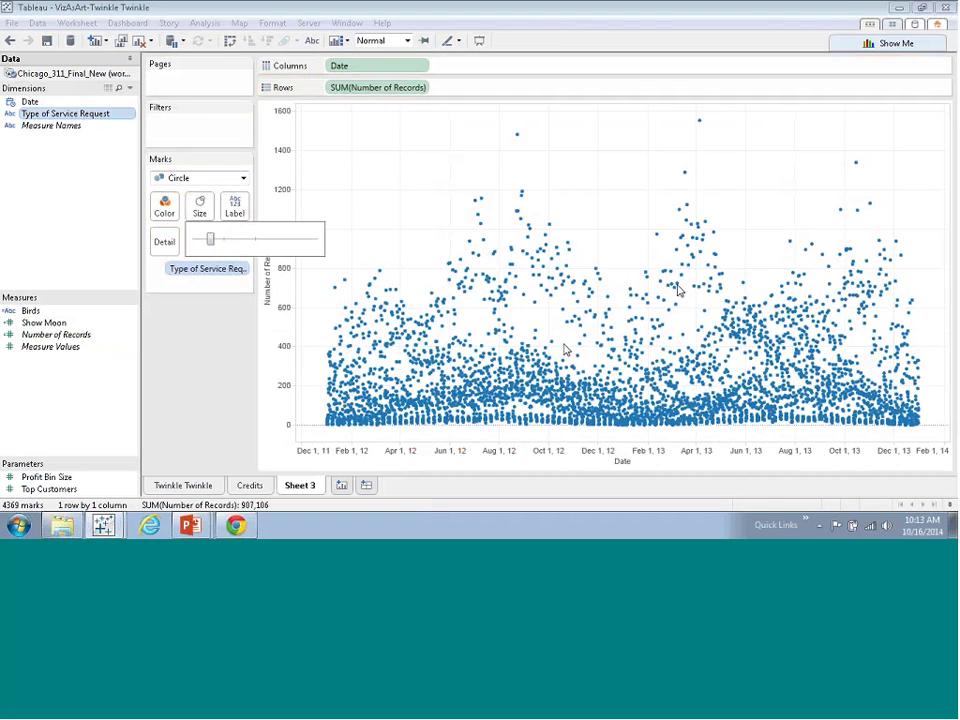
# Fix the Number of Records axis range to start at 100 and end at 700.
pyautogui.click(267, 198)
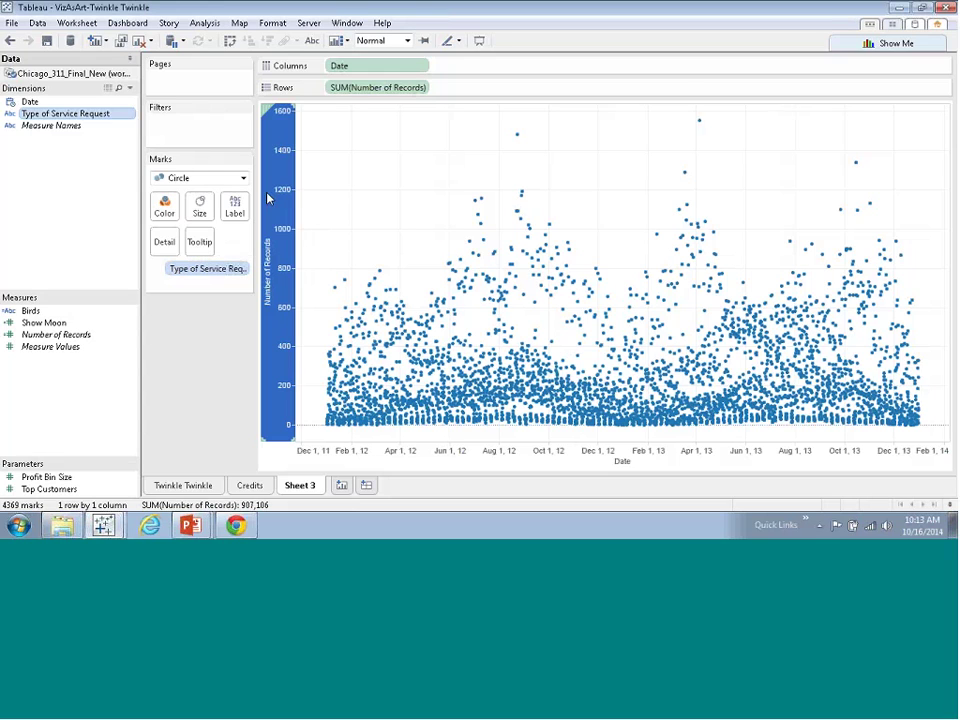
pyautogui.rightClick(273, 195)
pyautogui.click(306, 212)
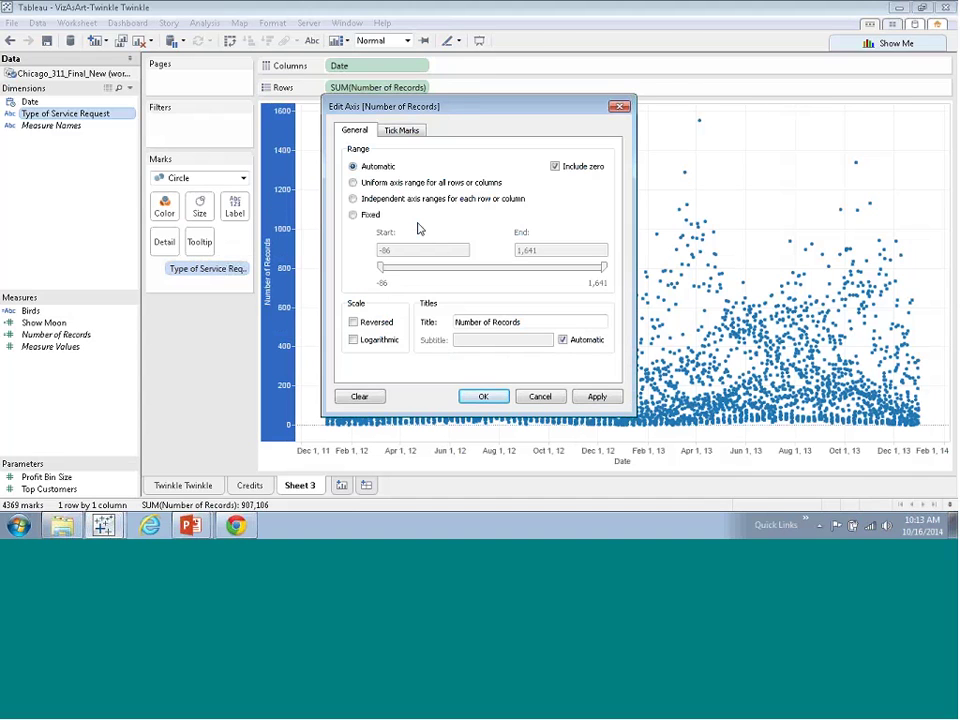
pyautogui.click(352, 214)
pyautogui.moveTo(397, 249); pyautogui.dragTo(360, 251)
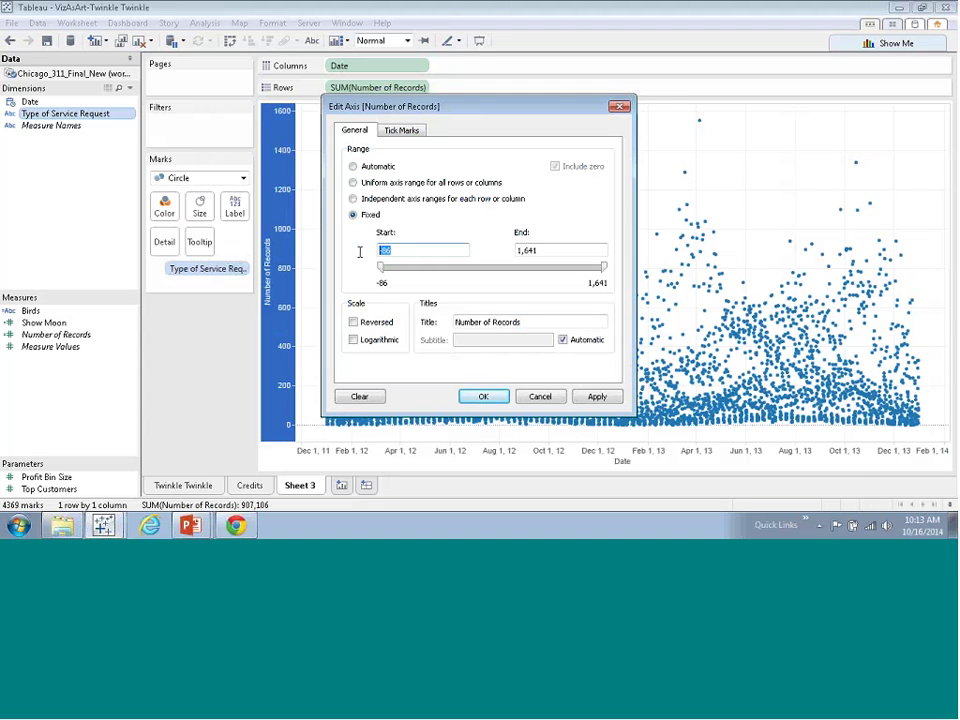
pyautogui.write('100')
pyautogui.press('Tab')
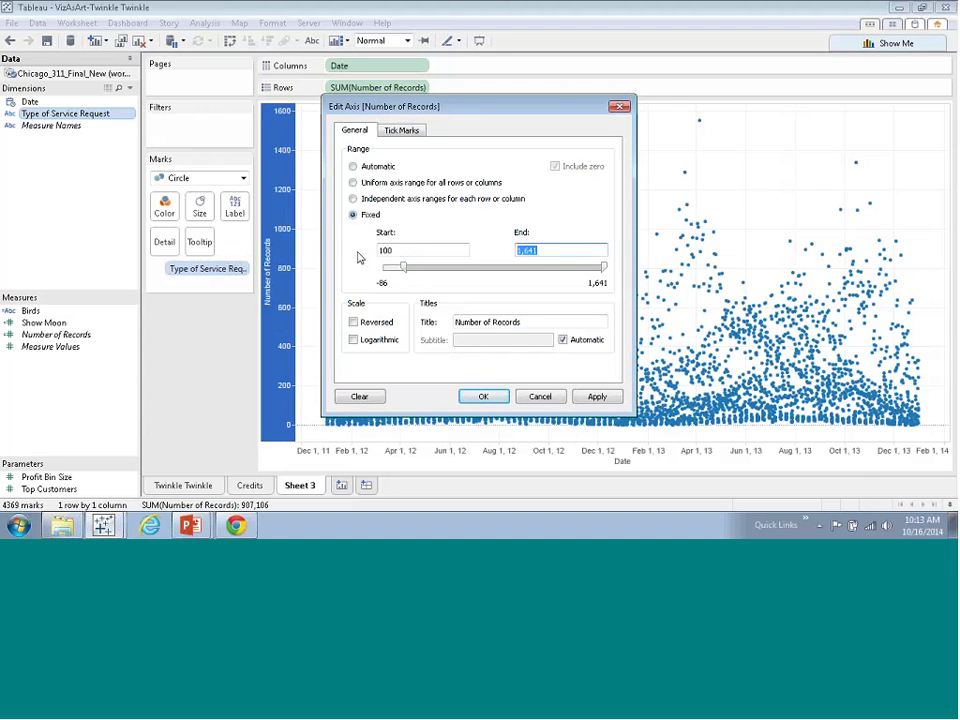
pyautogui.write('700')
pyautogui.click(597, 396)
pyautogui.click(495, 396)
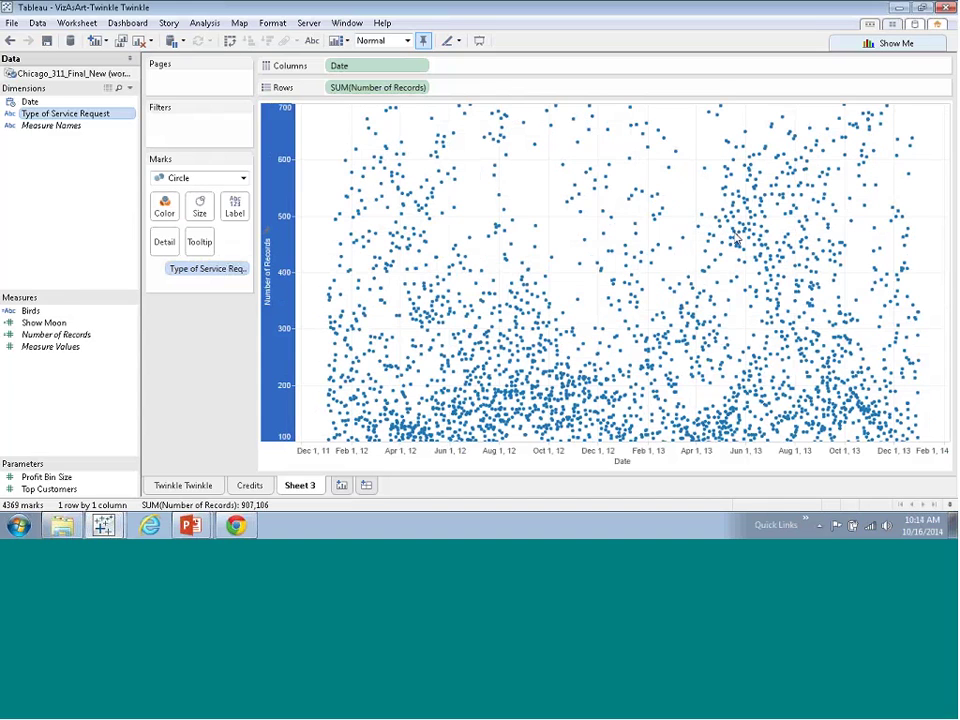
# Review the formula of the Show Moon calculated field and close it without changes.
pyautogui.moveTo(703, 220)
pyautogui.click(128, 326)
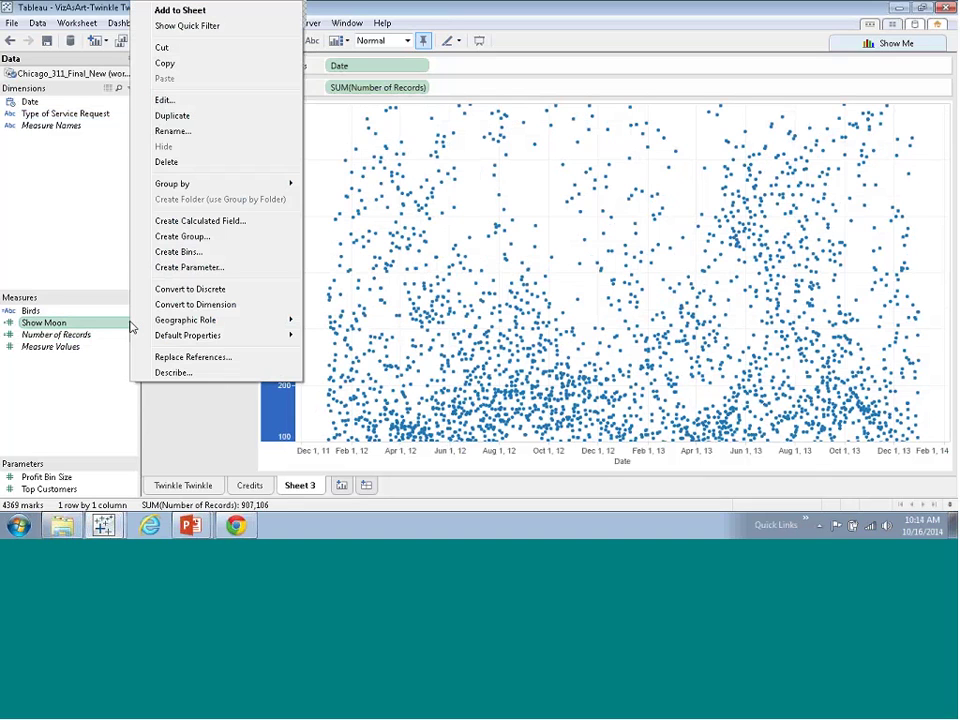
pyautogui.click(198, 101)
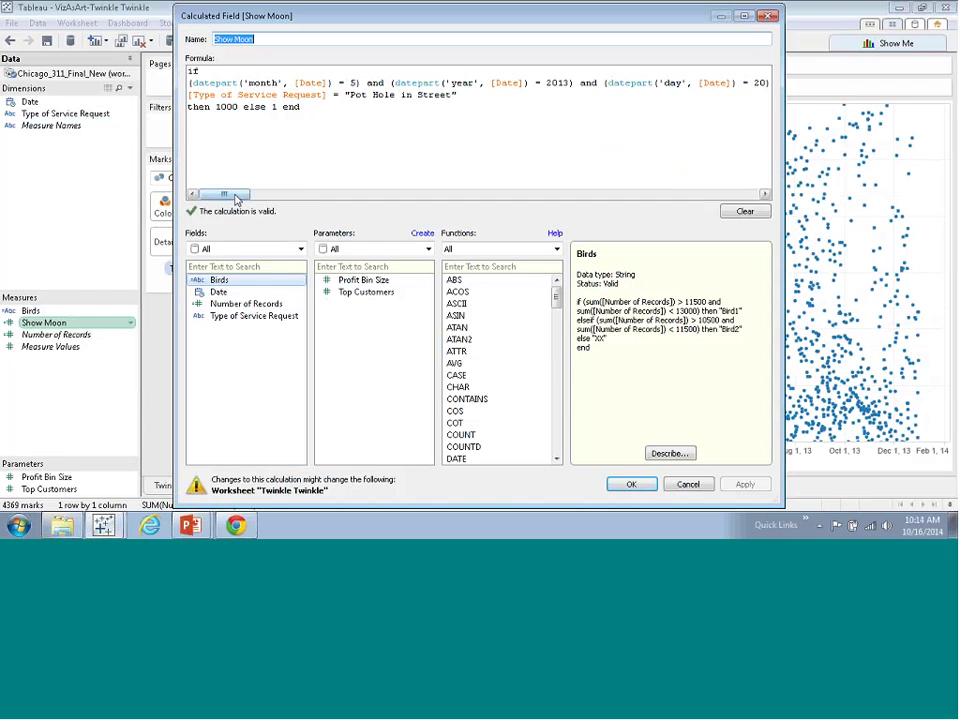
pyautogui.moveTo(233, 197); pyautogui.dragTo(228, 198)
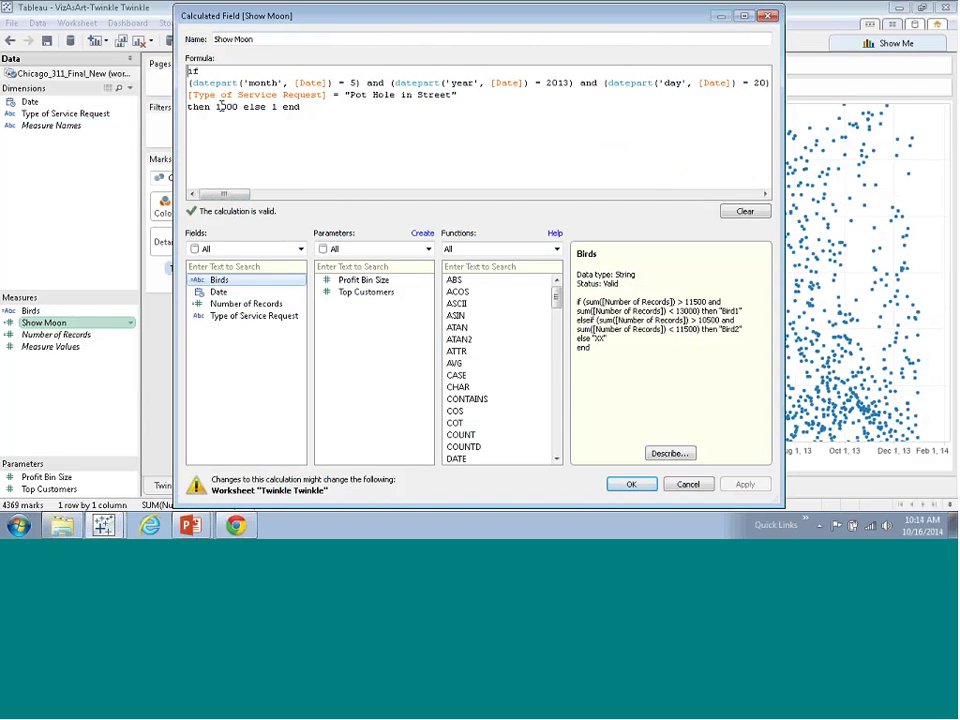
pyautogui.click(631, 484)
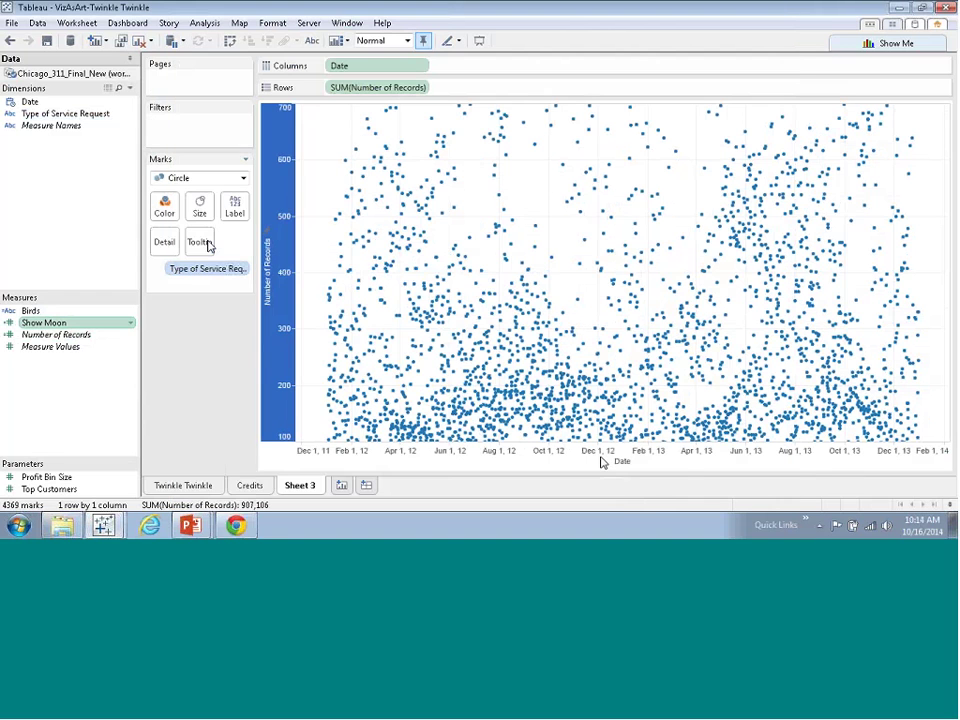
# Size the marks by Show Moon and increase the mark size to about the middle of the range so the moon is large.
pyautogui.moveTo(44, 322); pyautogui.dragTo(200, 214)
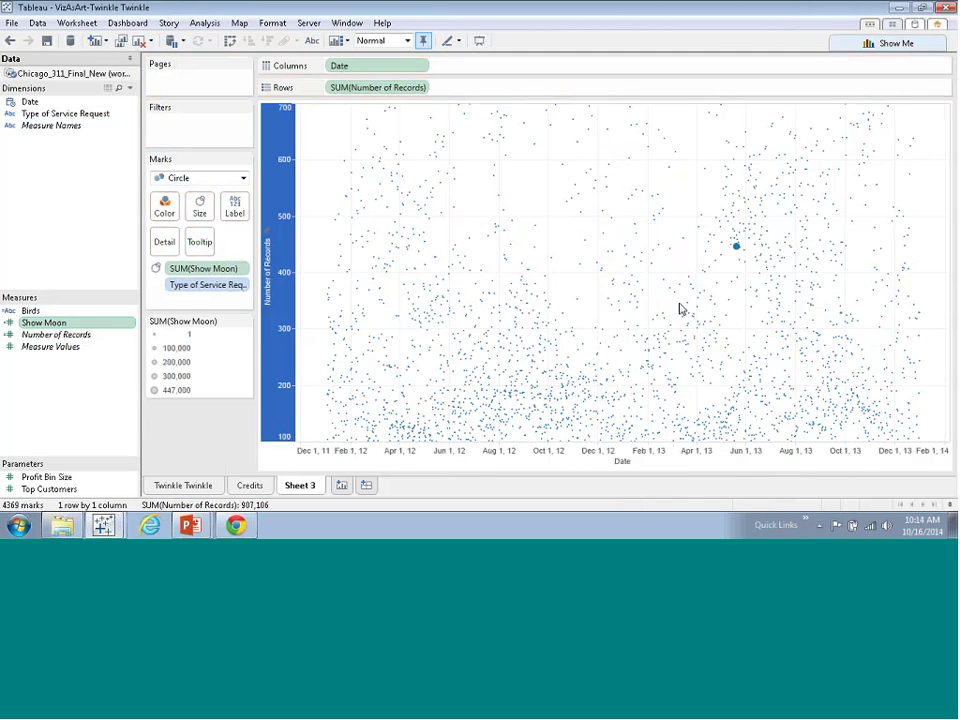
pyautogui.moveTo(736, 250)
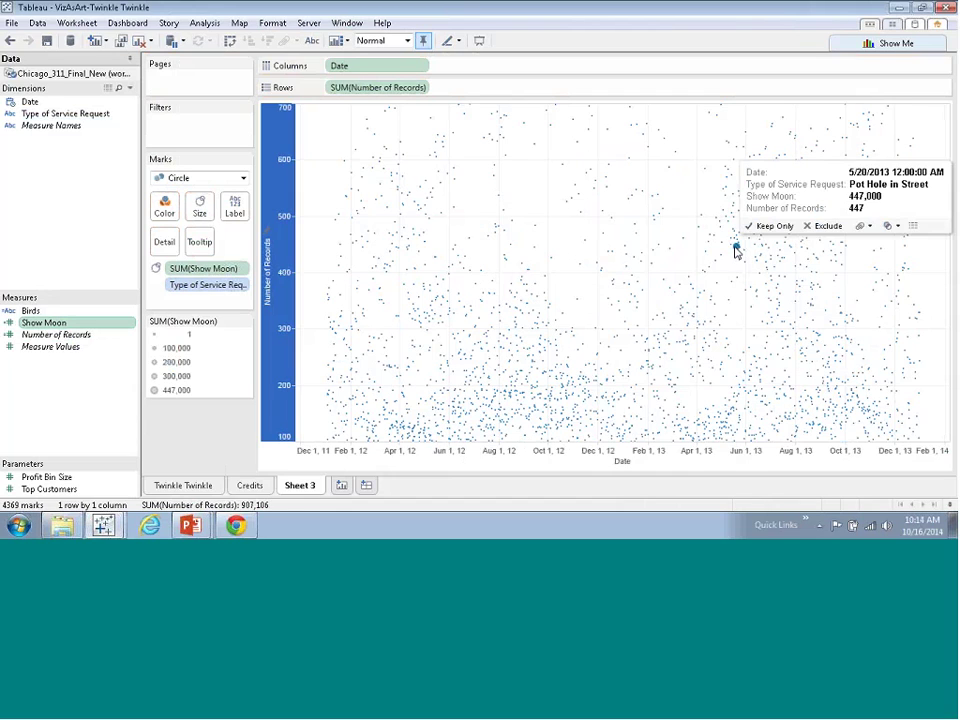
pyautogui.click(200, 207)
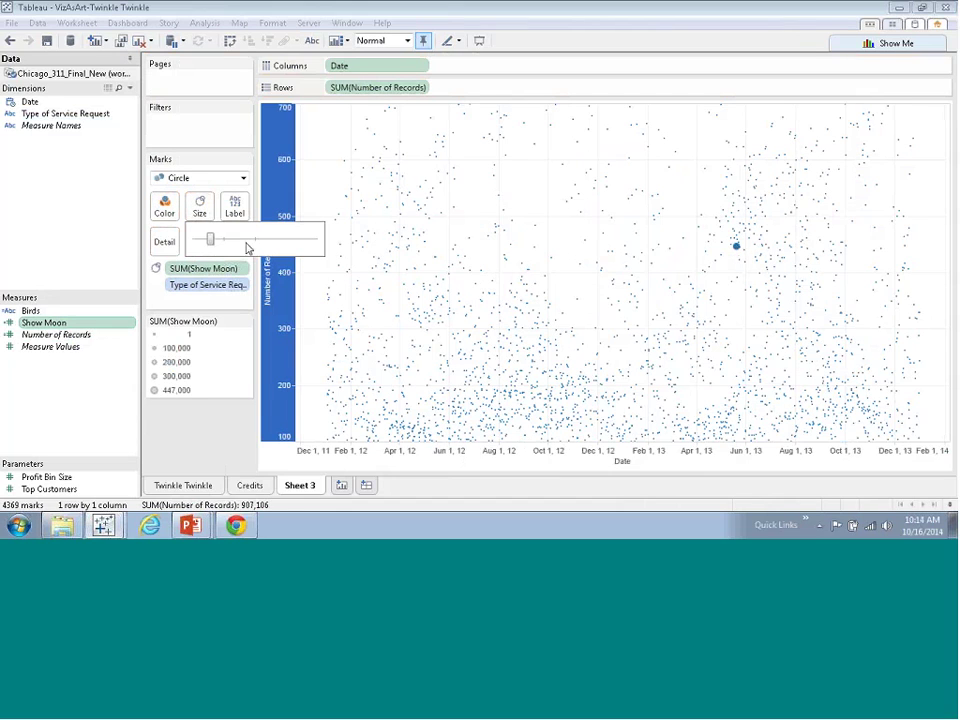
pyautogui.moveTo(210, 239); pyautogui.dragTo(253, 239)
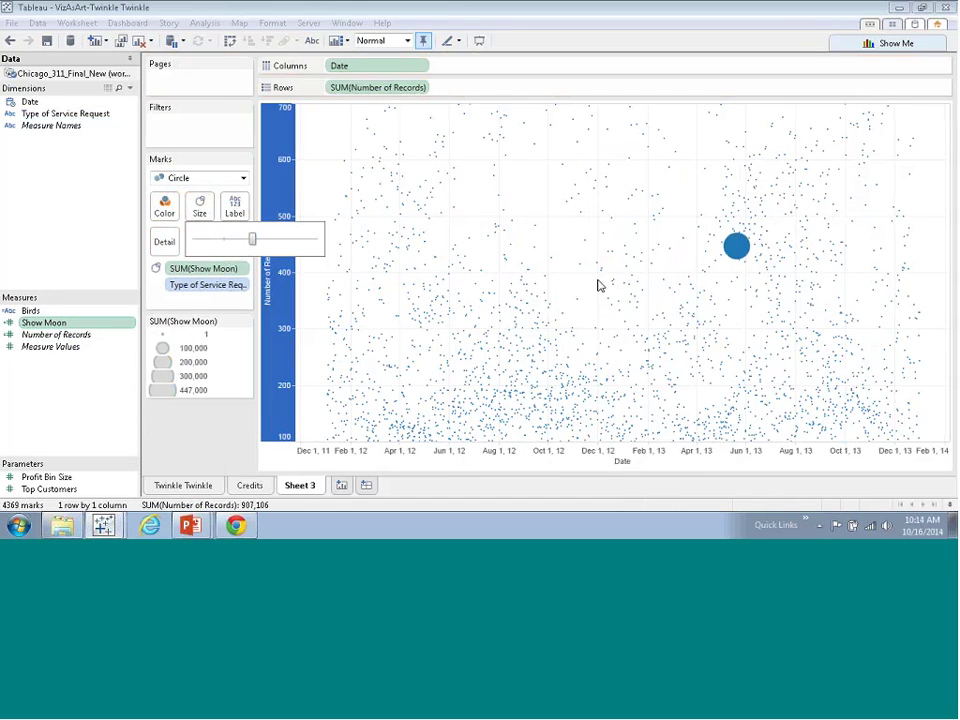
pyautogui.click(212, 441)
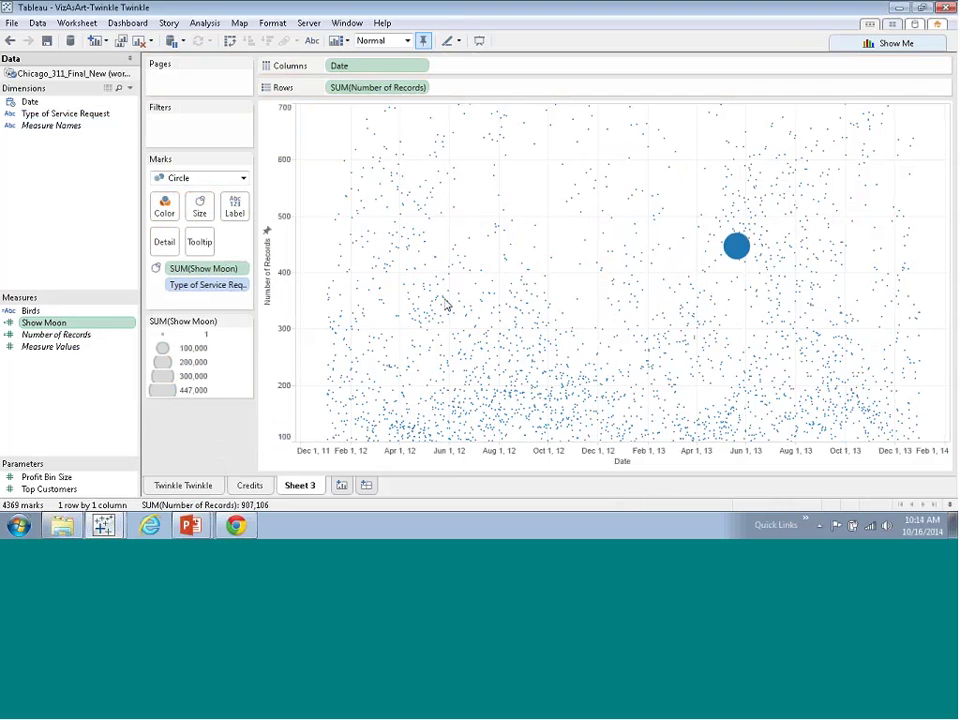
# Set the worksheet's grid lines to None.
pyautogui.rightClick(392, 193)
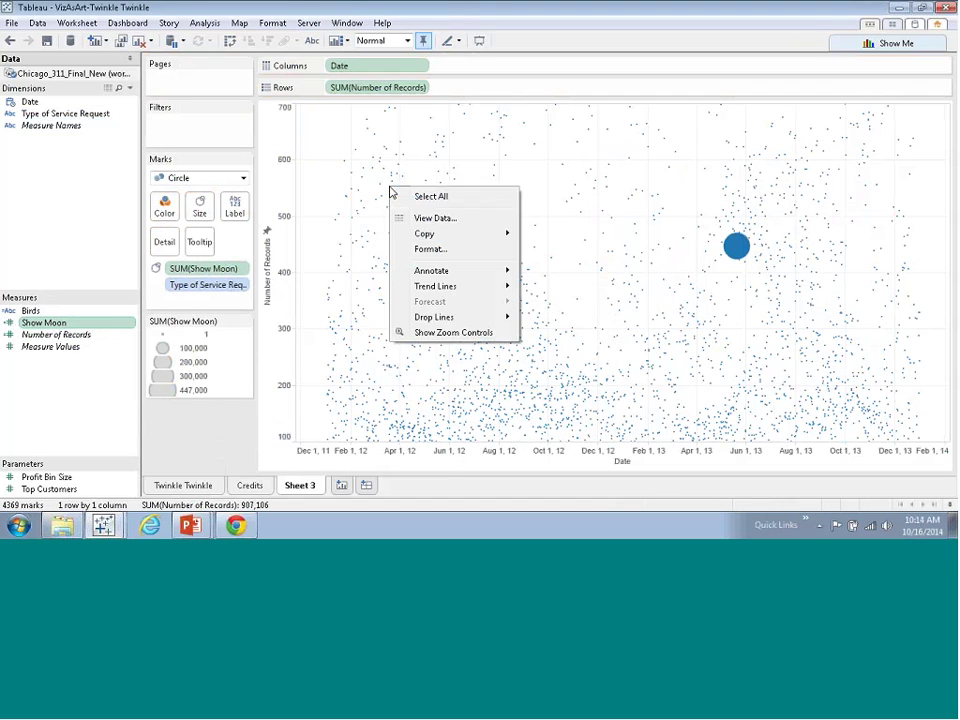
pyautogui.click(418, 250)
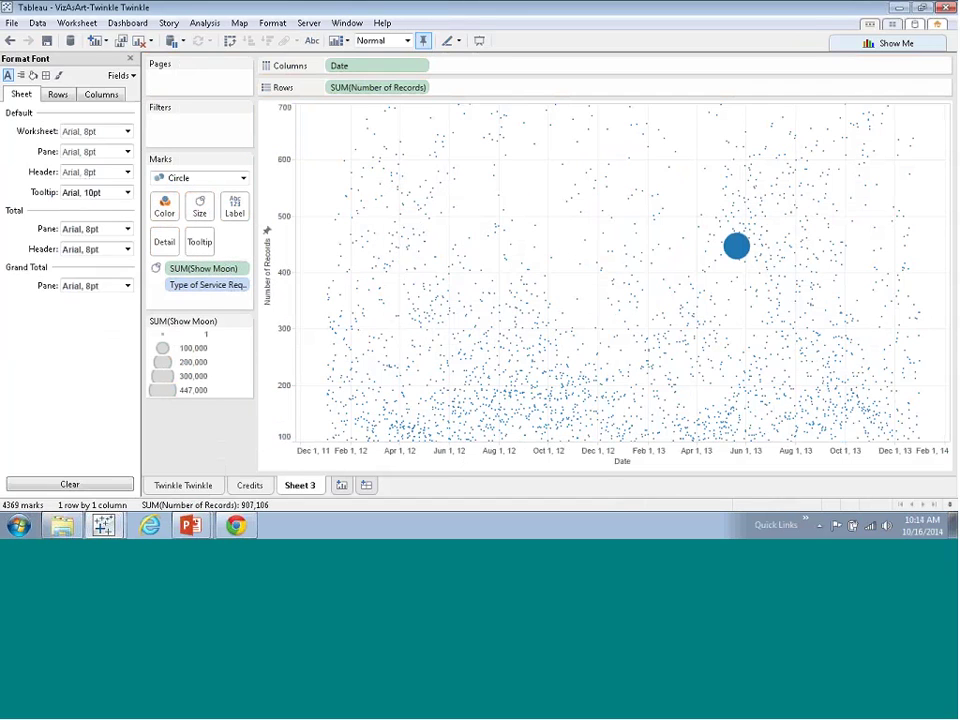
pyautogui.click(58, 75)
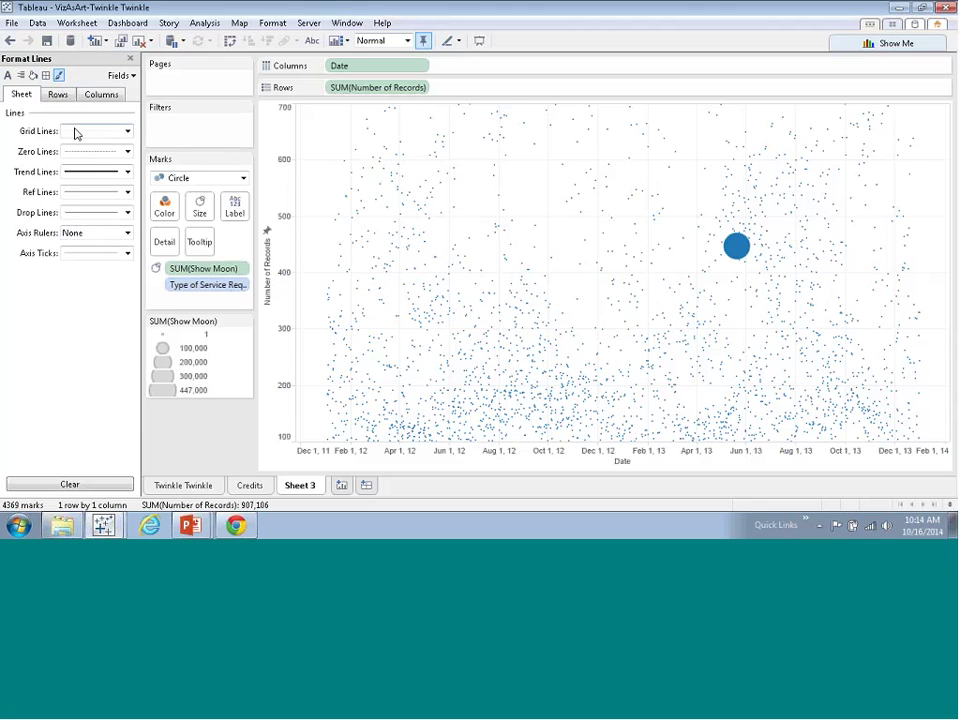
pyautogui.click(78, 136)
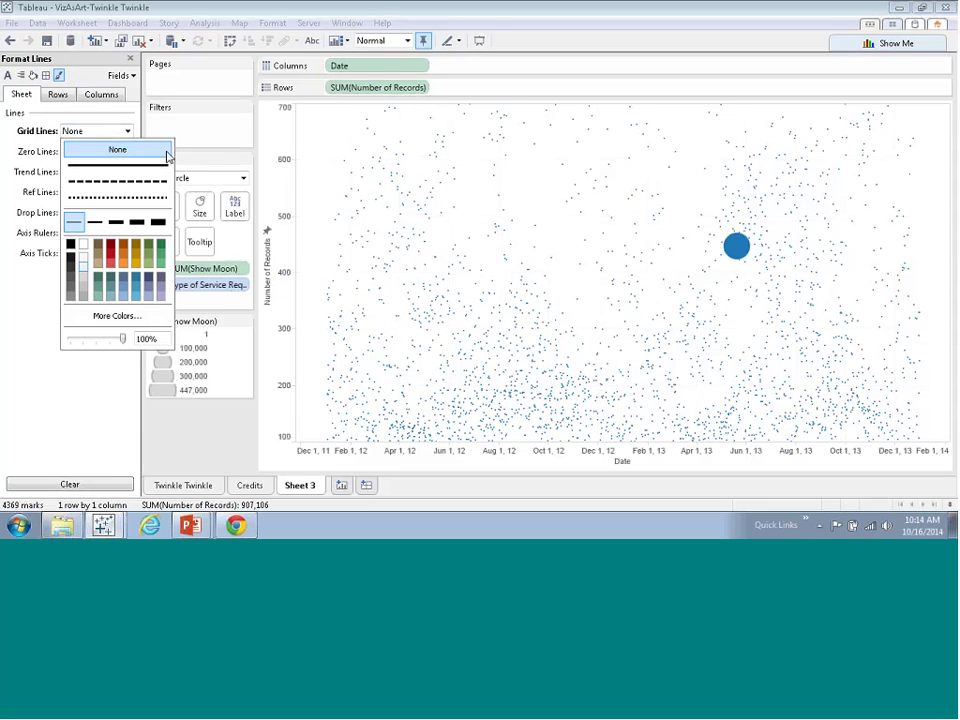
# Hide the headers of both the Number of Records axis and the Date axis.
pyautogui.click(278, 140)
pyautogui.rightClick(280, 137)
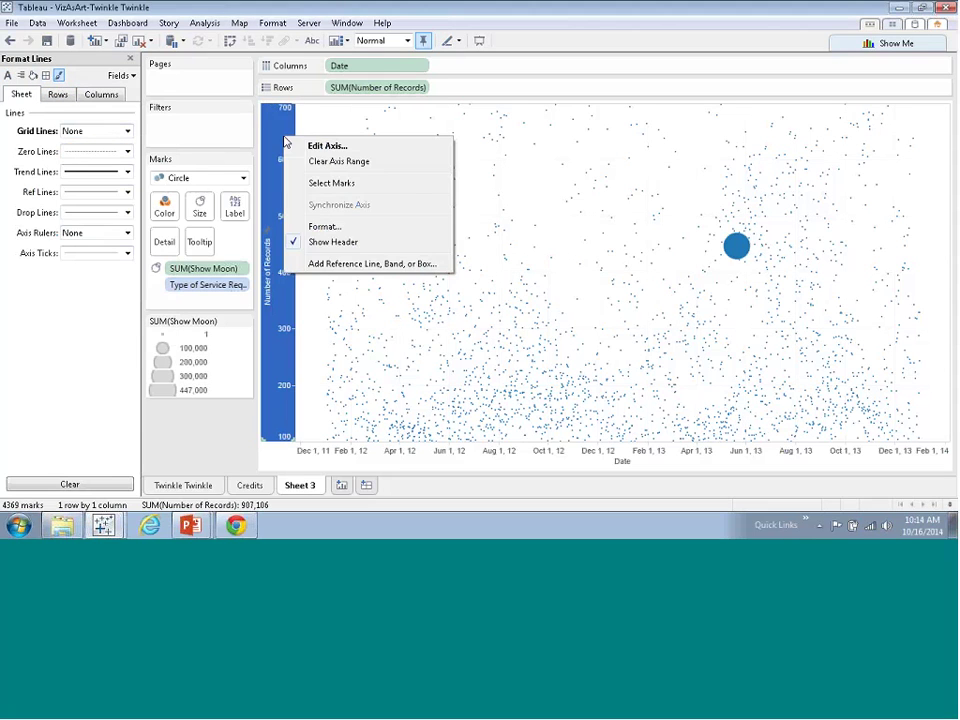
pyautogui.click(320, 242)
pyautogui.rightClick(320, 452)
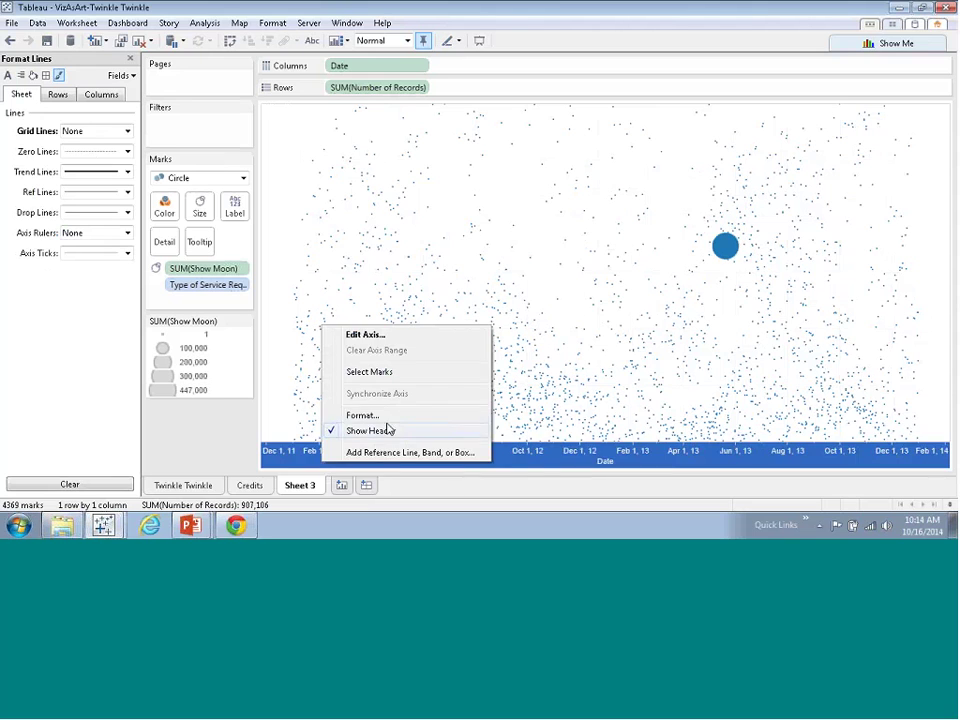
pyautogui.click(387, 428)
# Shade the worksheet background black and colour all the marks white.
pyautogui.click(33, 75)
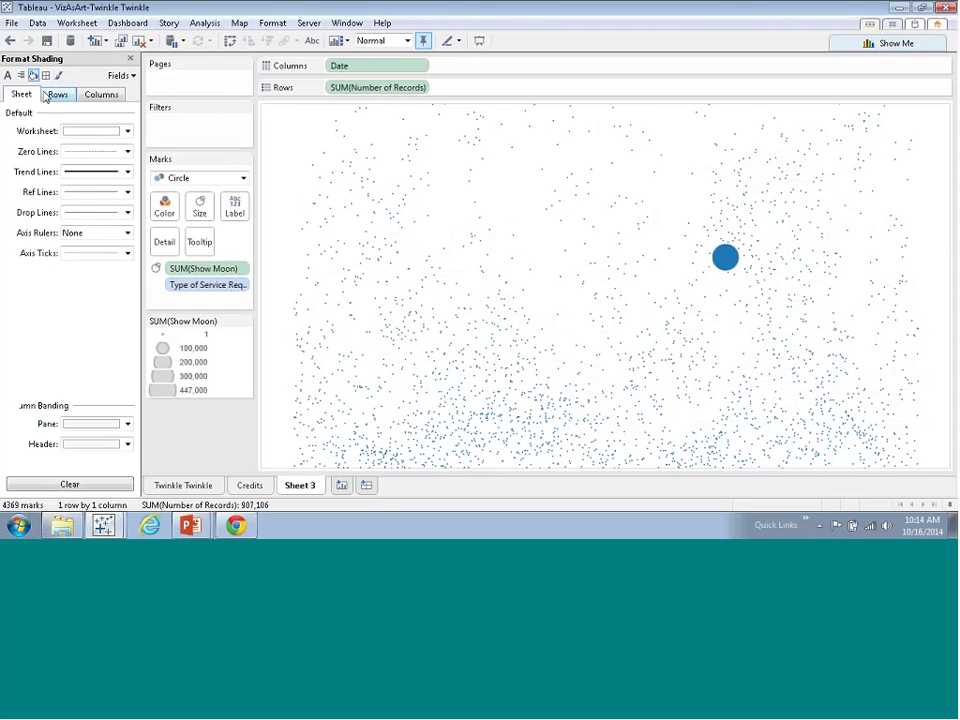
pyautogui.click(76, 133)
pyautogui.click(70, 165)
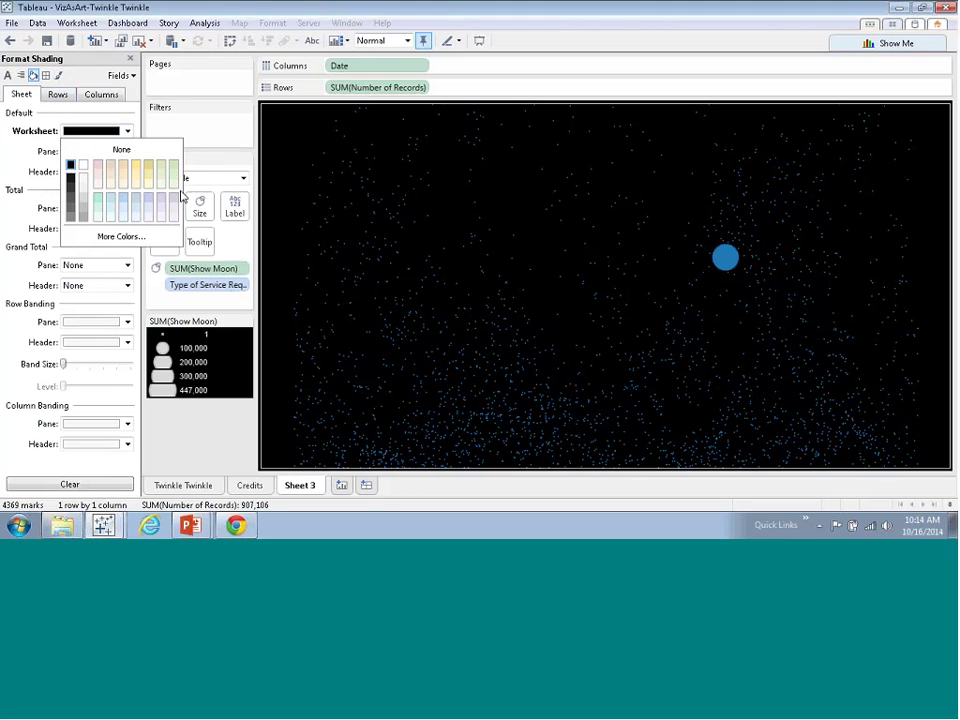
pyautogui.click(167, 206)
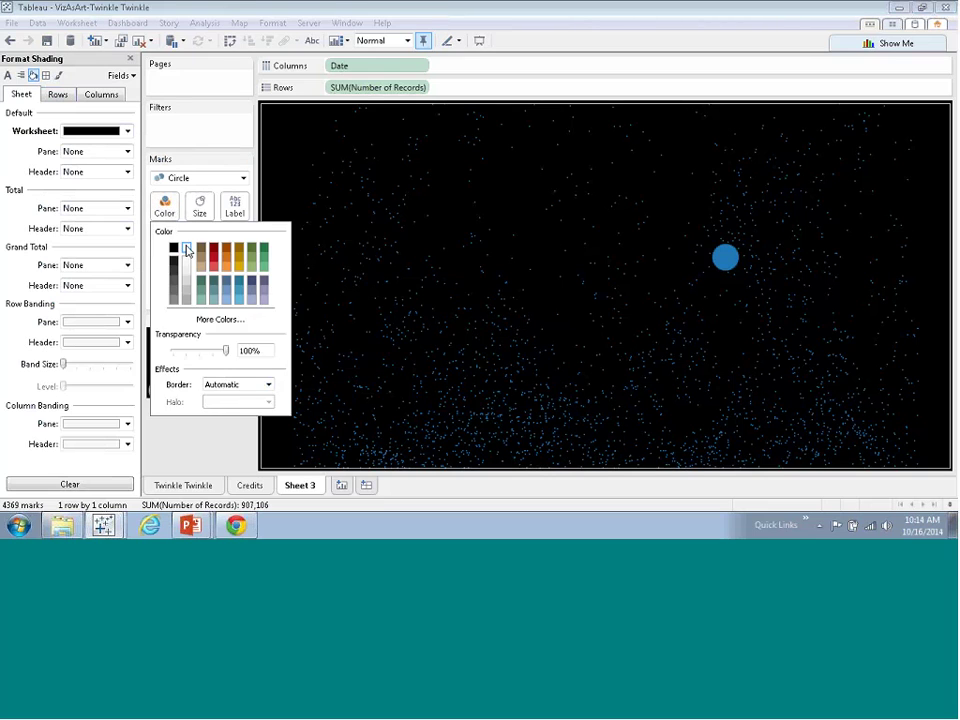
pyautogui.click(186, 250)
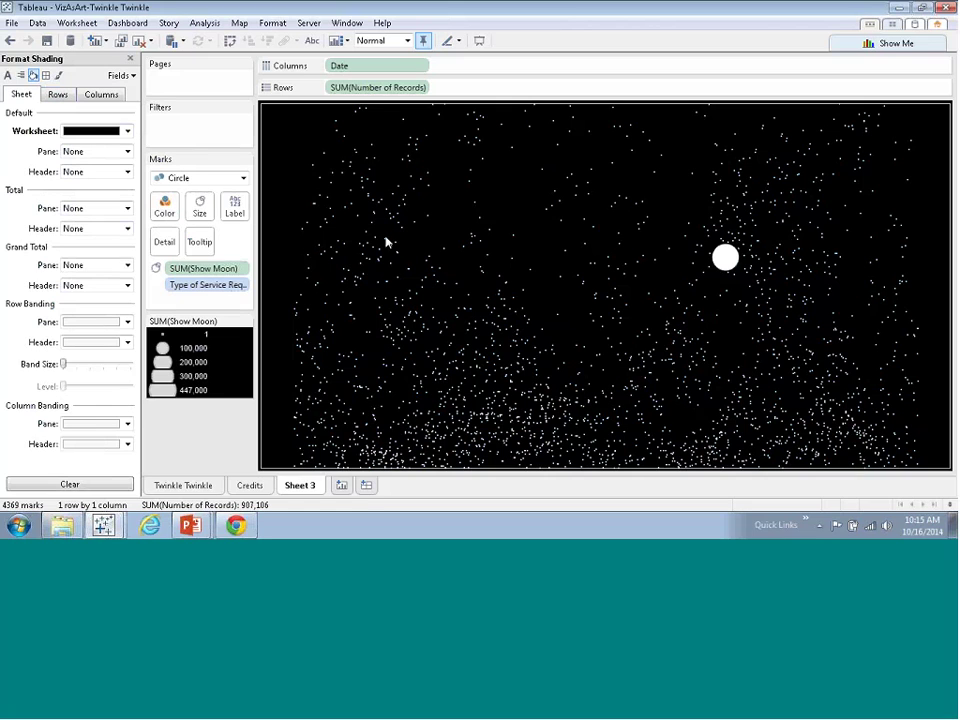
# Inspect a small cluster of stars by selecting it in the view, and clear the selection.
pyautogui.moveTo(418, 250); pyautogui.dragTo(425, 258)
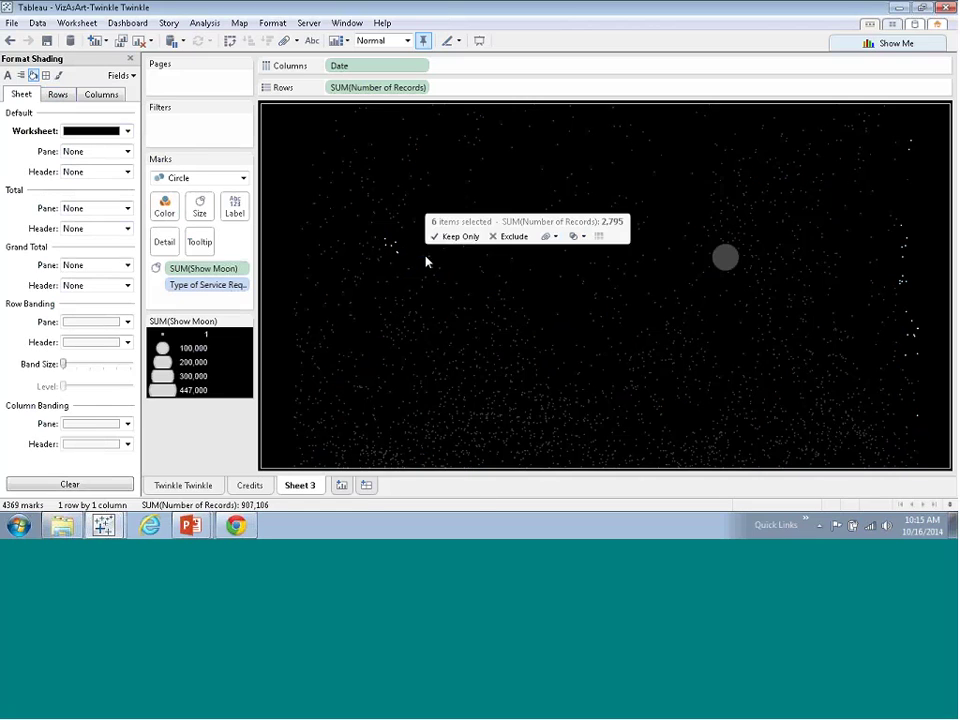
pyautogui.click(471, 258)
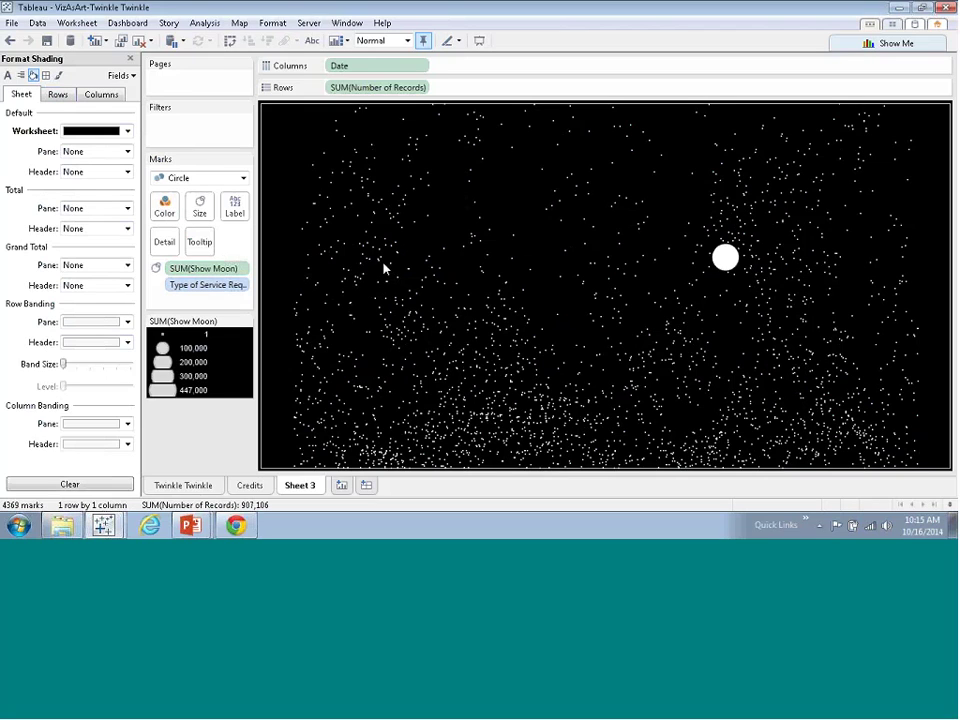
# Close the Twinkle Twinkle workbook without saving its changes.
pyautogui.click(12, 22)
pyautogui.click(37, 72)
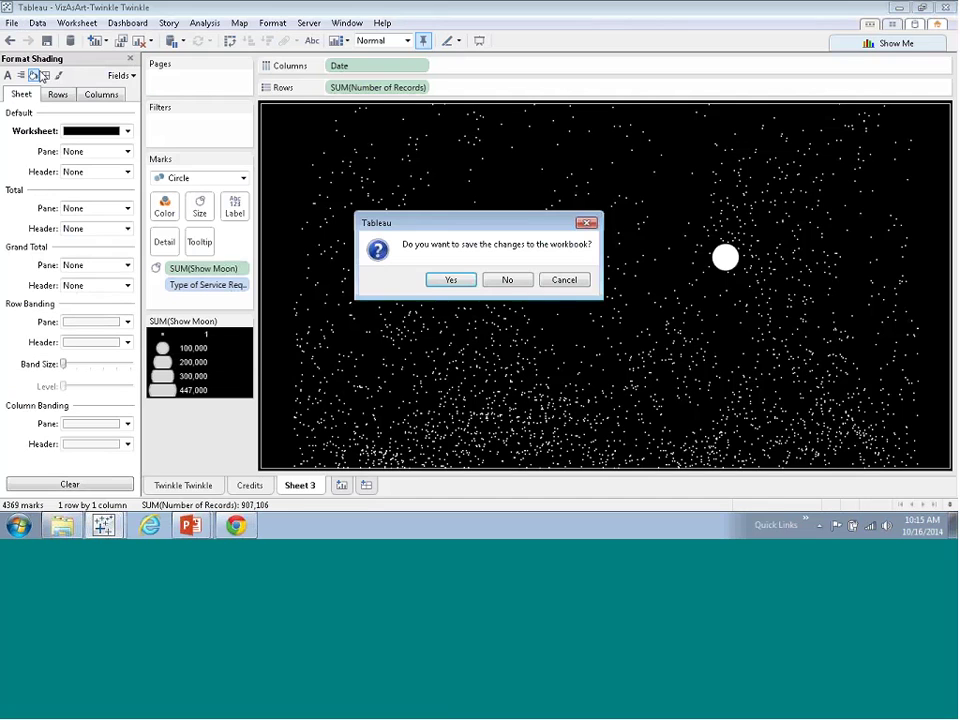
pyautogui.click(505, 282)
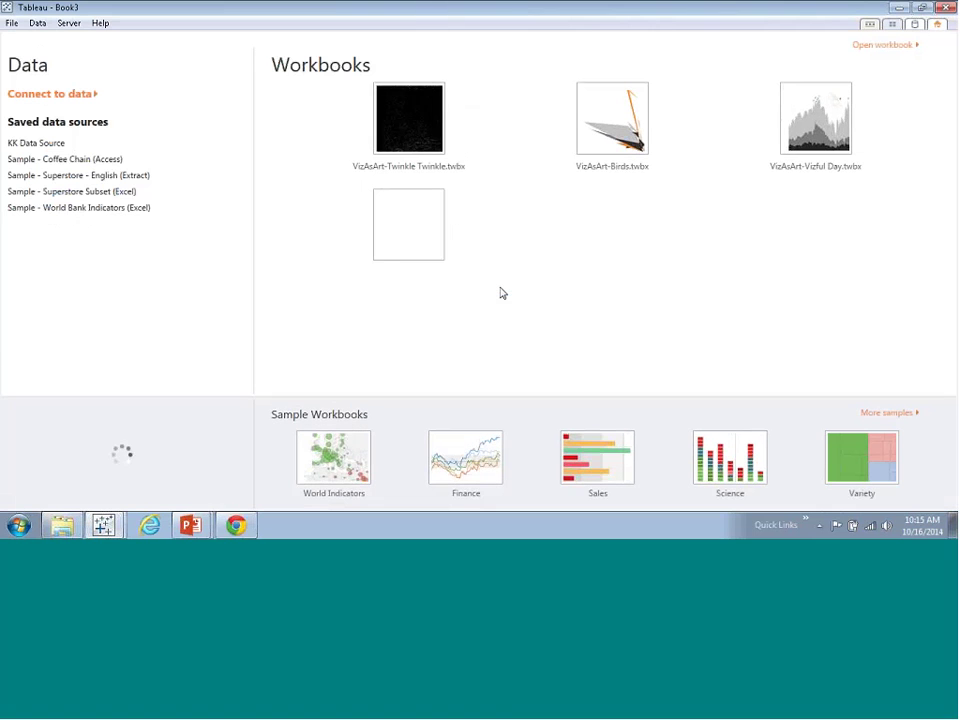
# Open the VizAsArt-Vizful Day workbook and view its Have A Vizfull Day! dashboard with nothing selected.
pyautogui.click(806, 135)
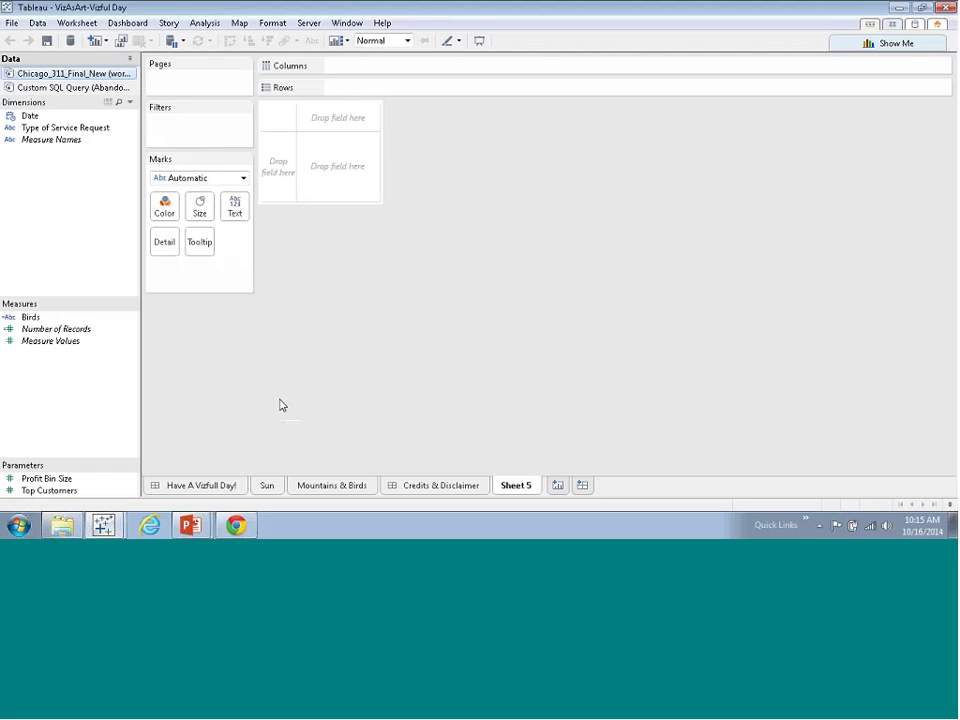
pyautogui.click(236, 485)
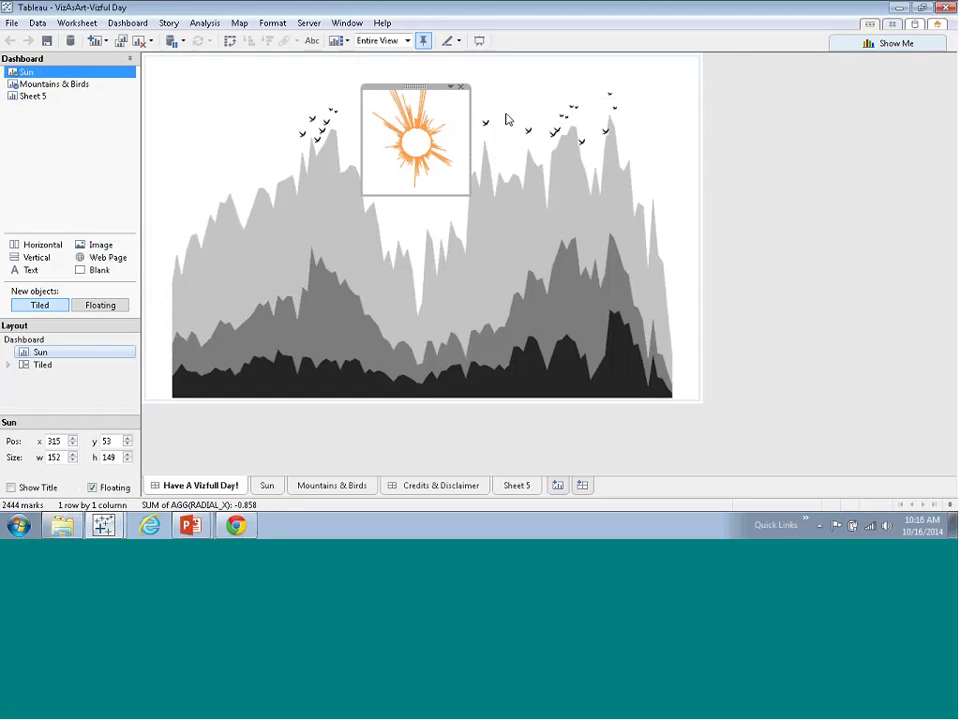
pyautogui.click(825, 189)
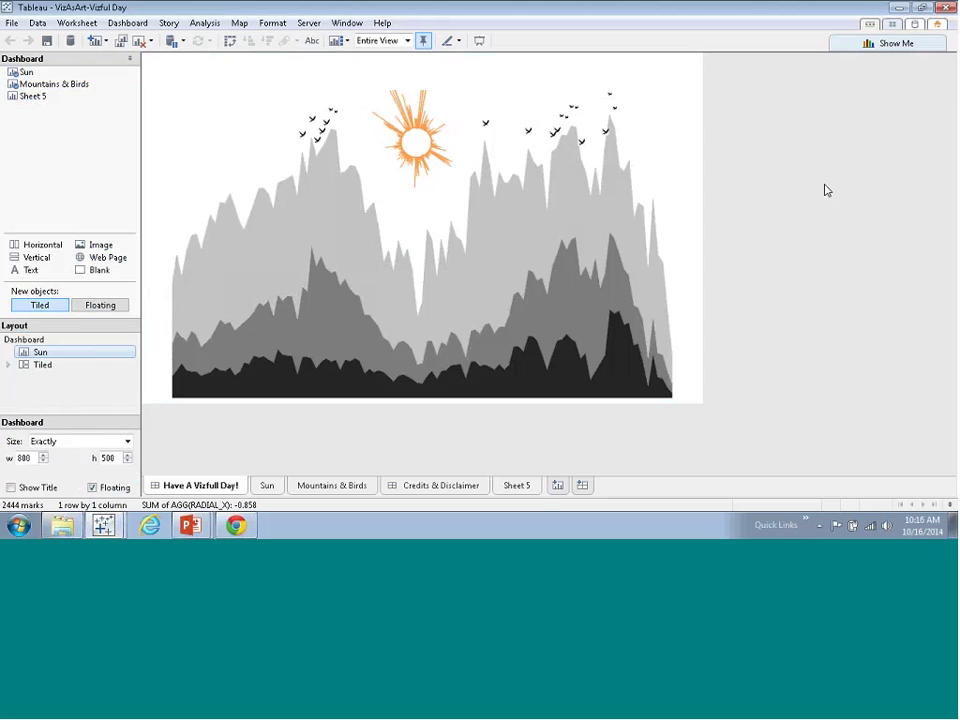
# Add a new worksheet and place Date on Columns as a continuous Week Number.
pyautogui.click(557, 485)
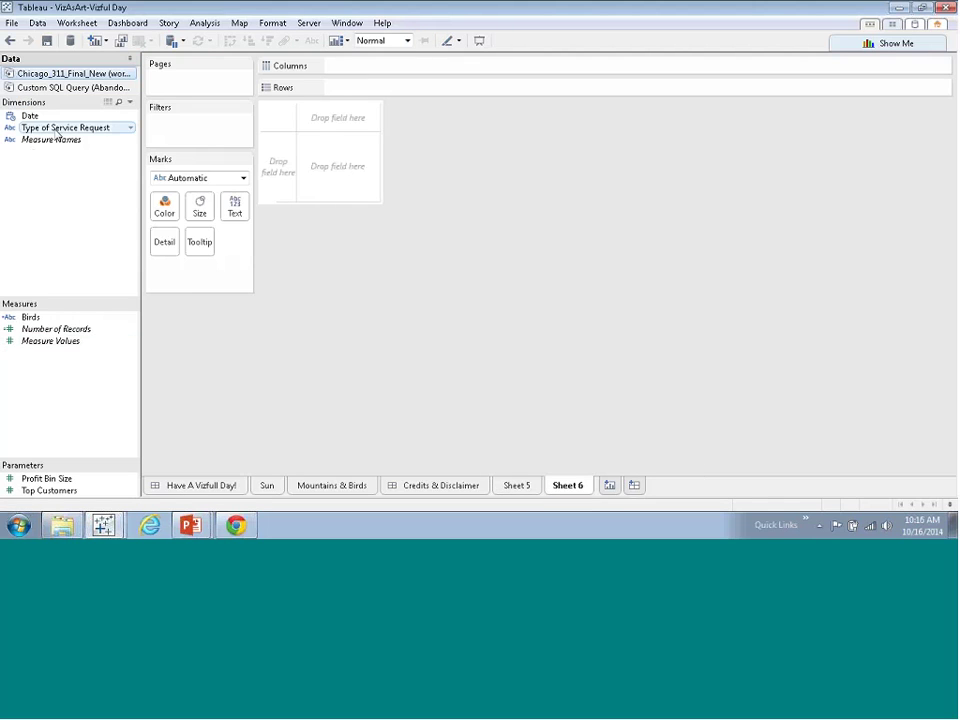
pyautogui.moveTo(57, 137); pyautogui.dragTo(366, 71)
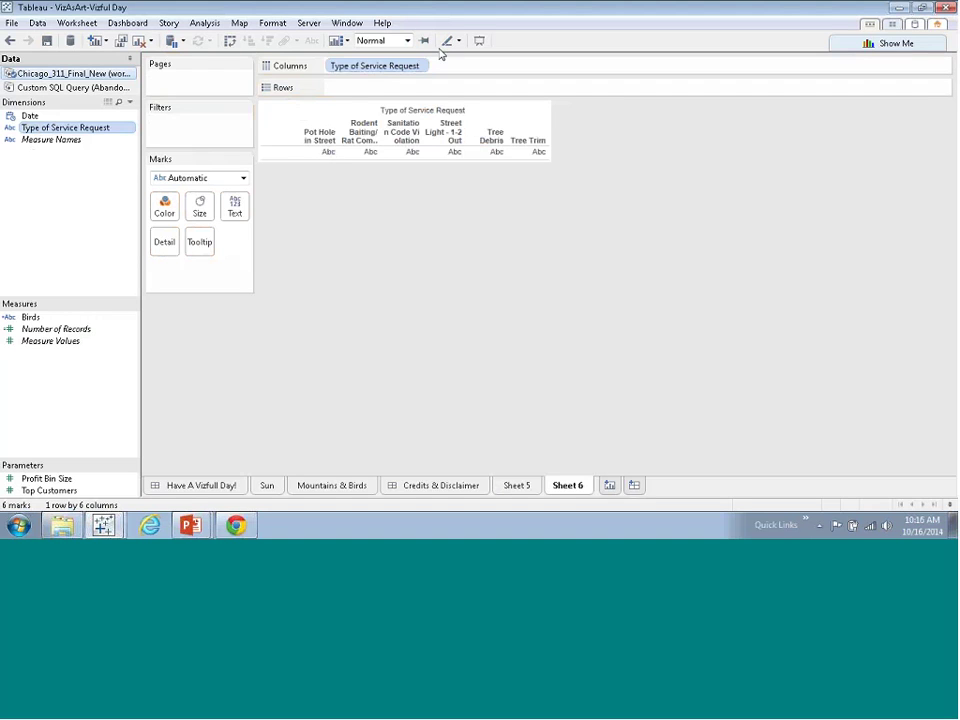
pyautogui.moveTo(386, 70); pyautogui.dragTo(264, 346)
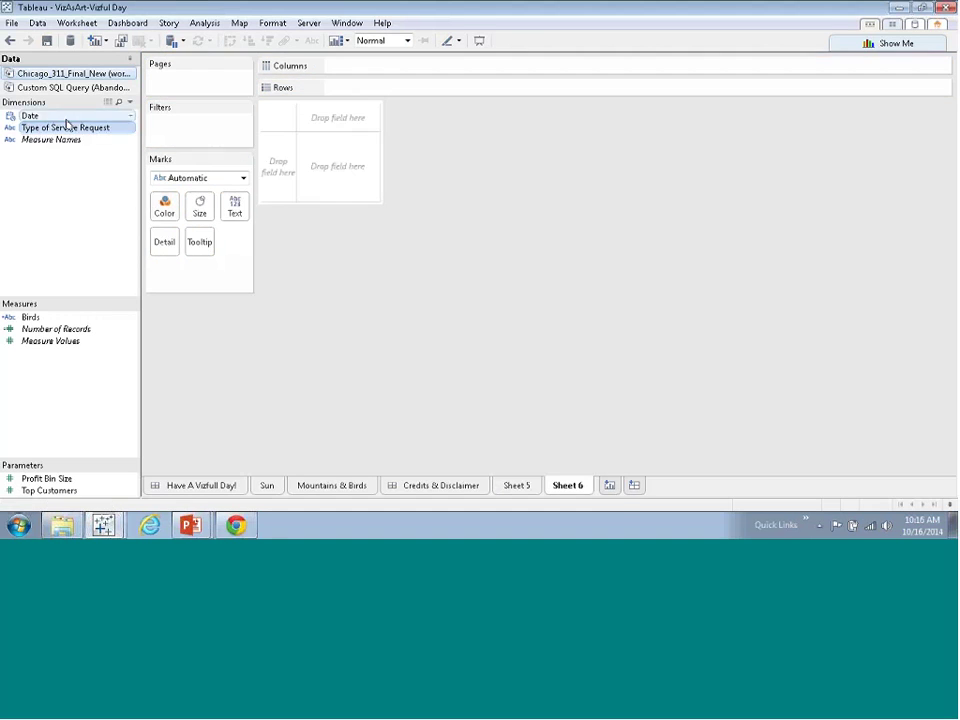
pyautogui.moveTo(60, 116); pyautogui.dragTo(369, 73)
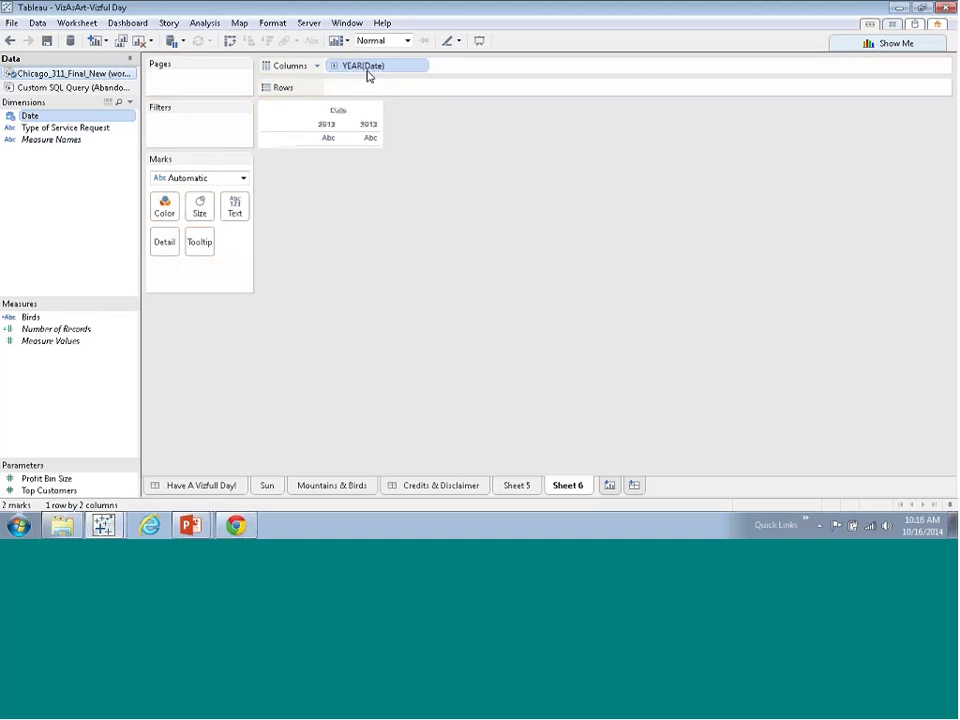
pyautogui.click(422, 66)
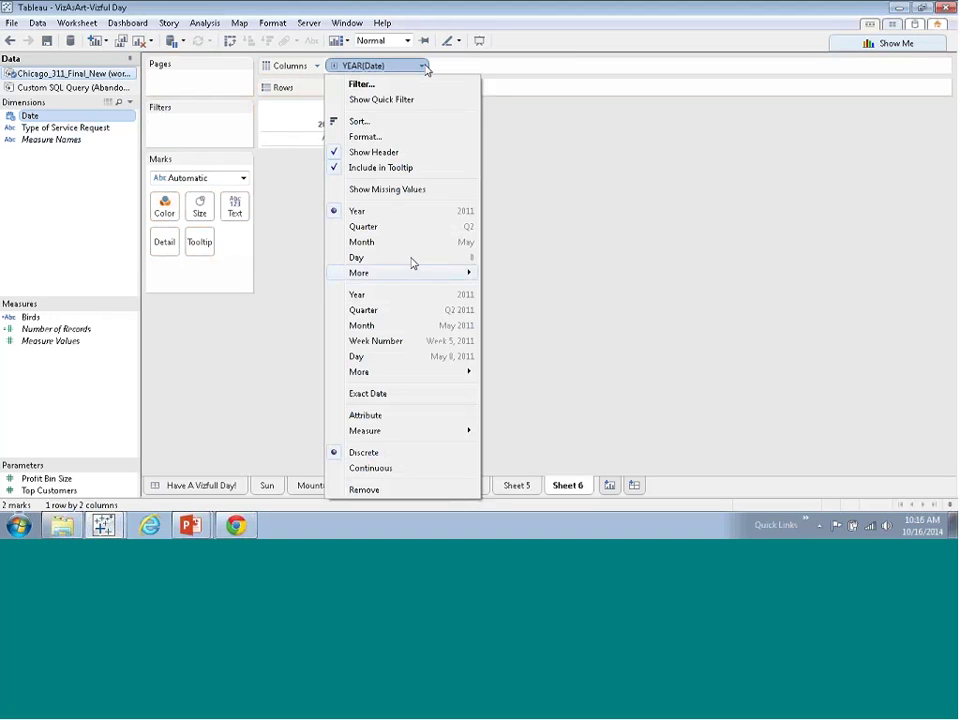
pyautogui.click(398, 342)
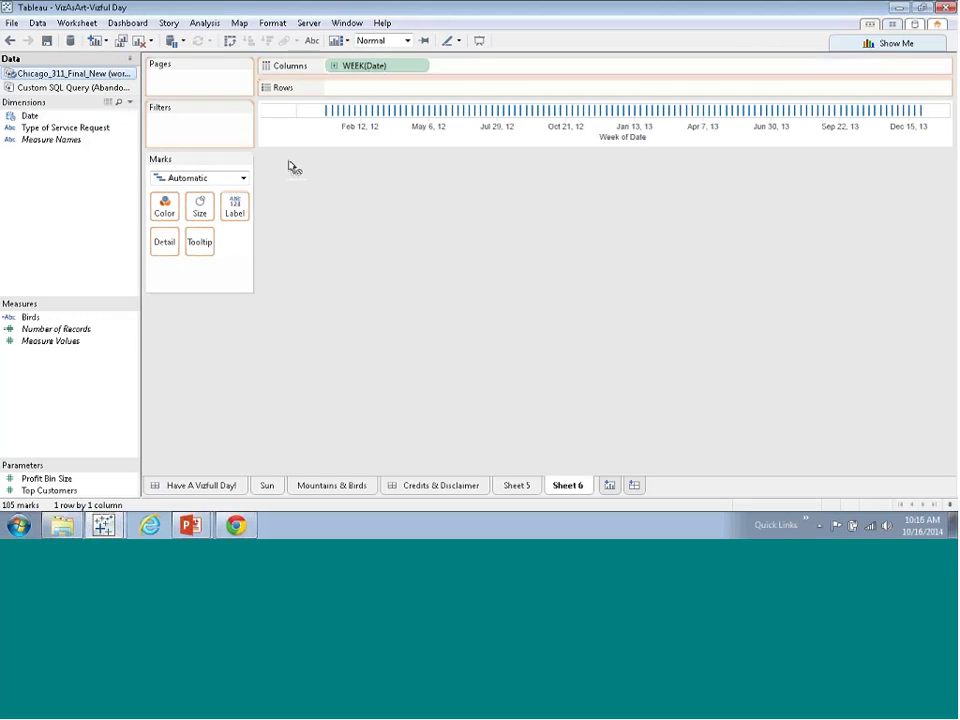
# Place Number of Records on Rows and colour the weekly lines by Type of Service Request.
pyautogui.moveTo(56, 329); pyautogui.dragTo(343, 94)
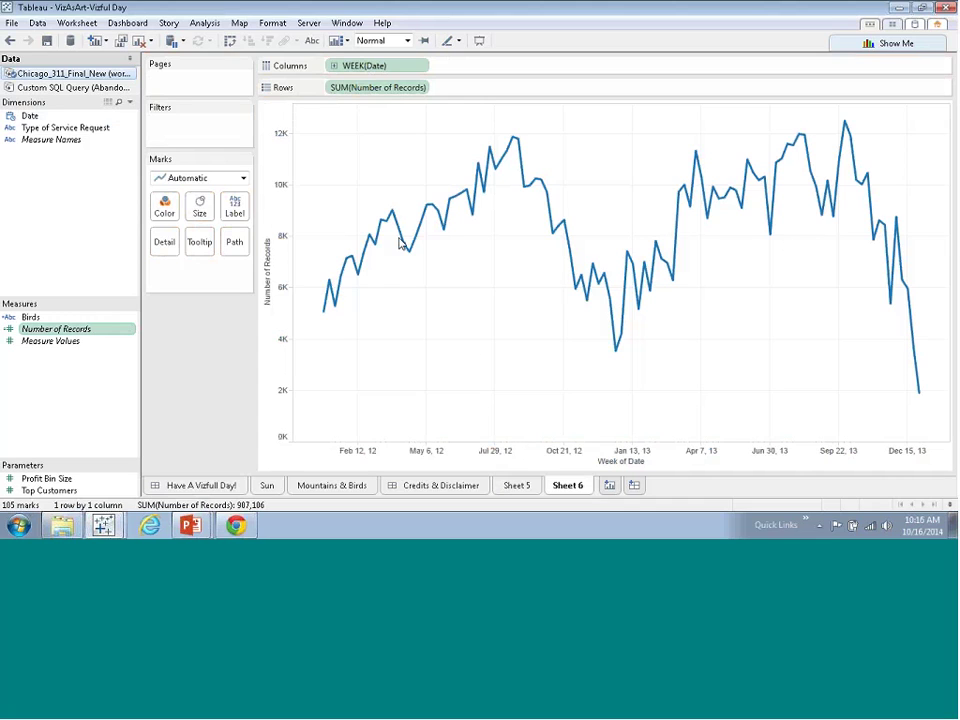
pyautogui.moveTo(896, 217)
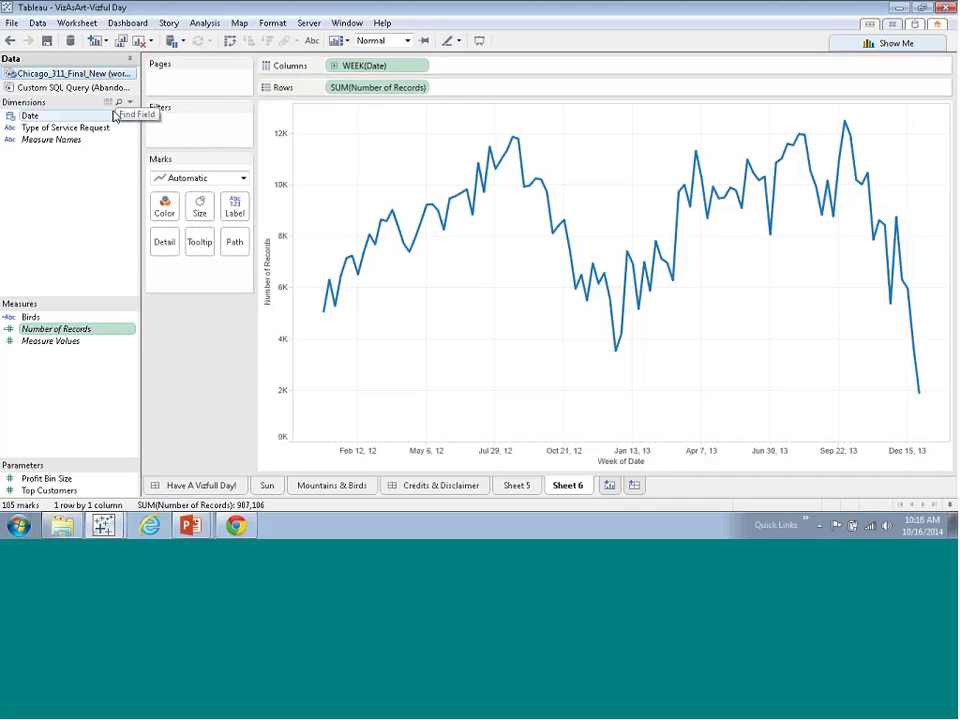
pyautogui.moveTo(94, 128); pyautogui.dragTo(168, 208)
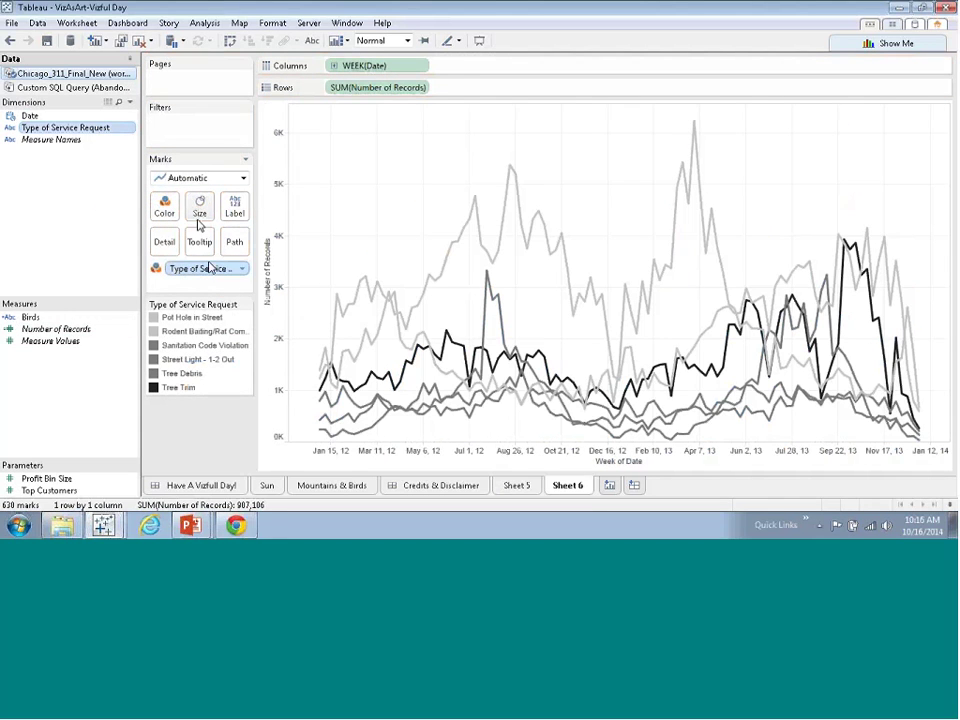
# Assign the Tableau 20 colour palette to the Type of Service Request values.
pyautogui.click(164, 205)
pyautogui.click(255, 254)
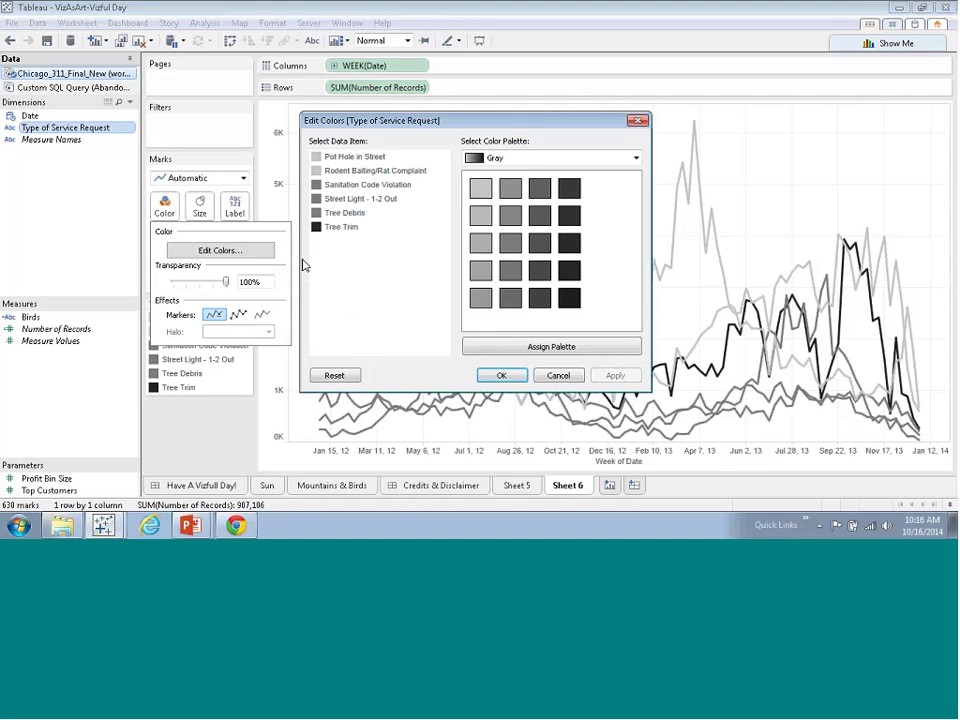
pyautogui.click(635, 158)
pyautogui.click(530, 197)
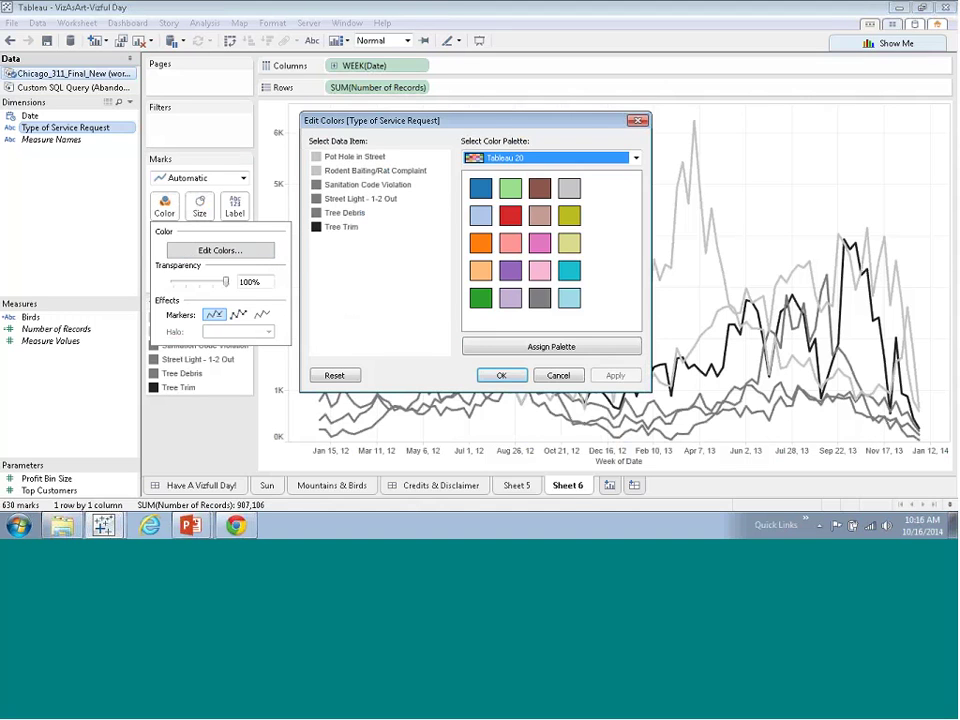
pyautogui.click(592, 347)
pyautogui.click(501, 375)
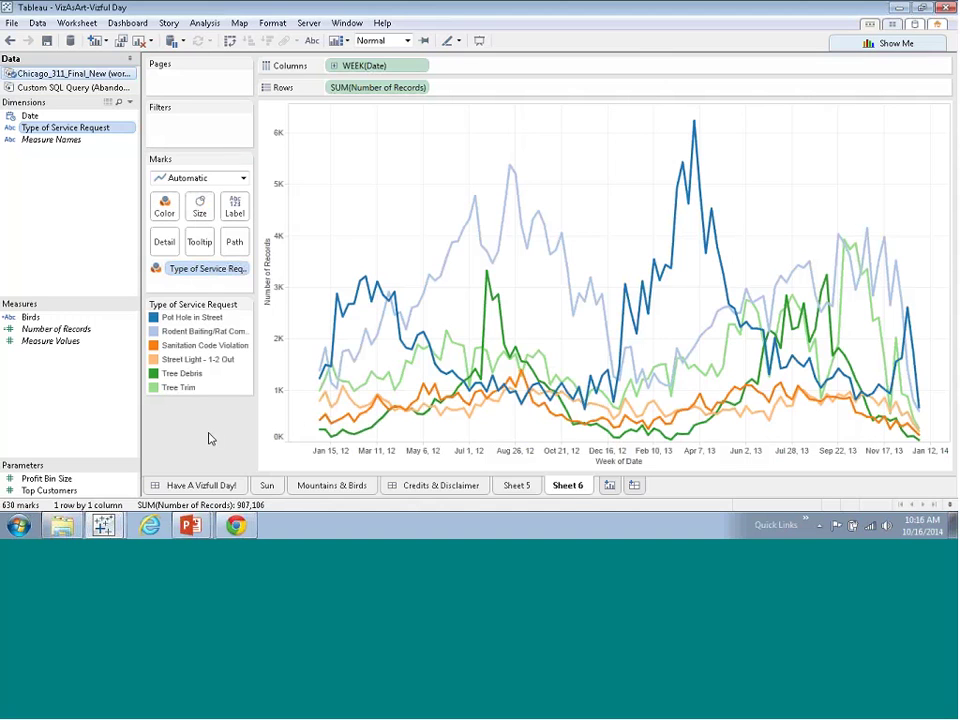
# Change the mark type of the chart to Area.
pyautogui.click(200, 178)
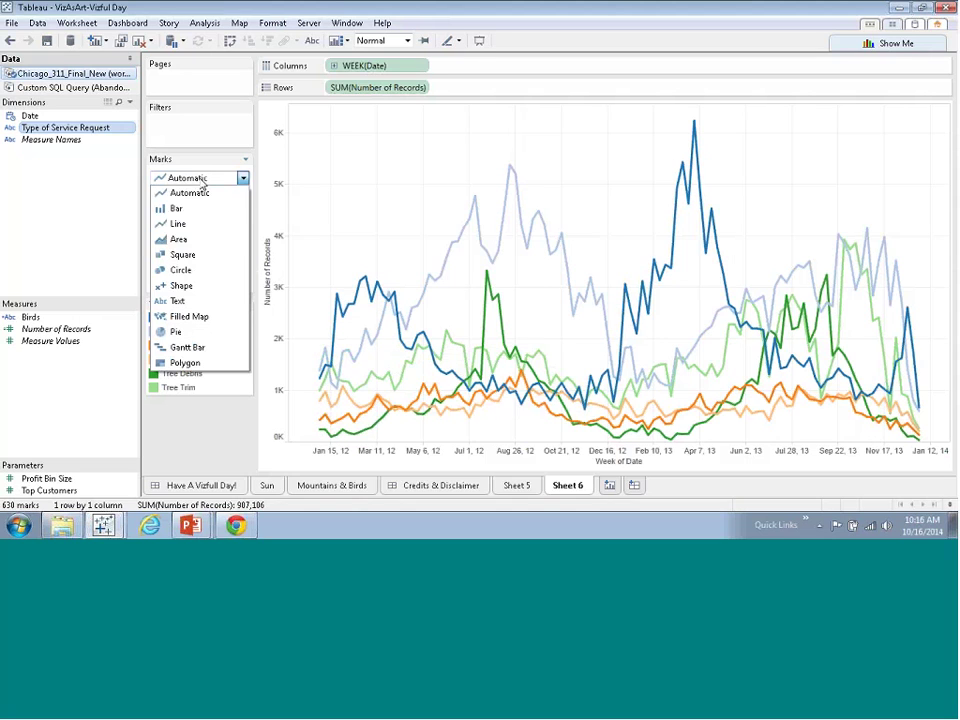
pyautogui.click(168, 242)
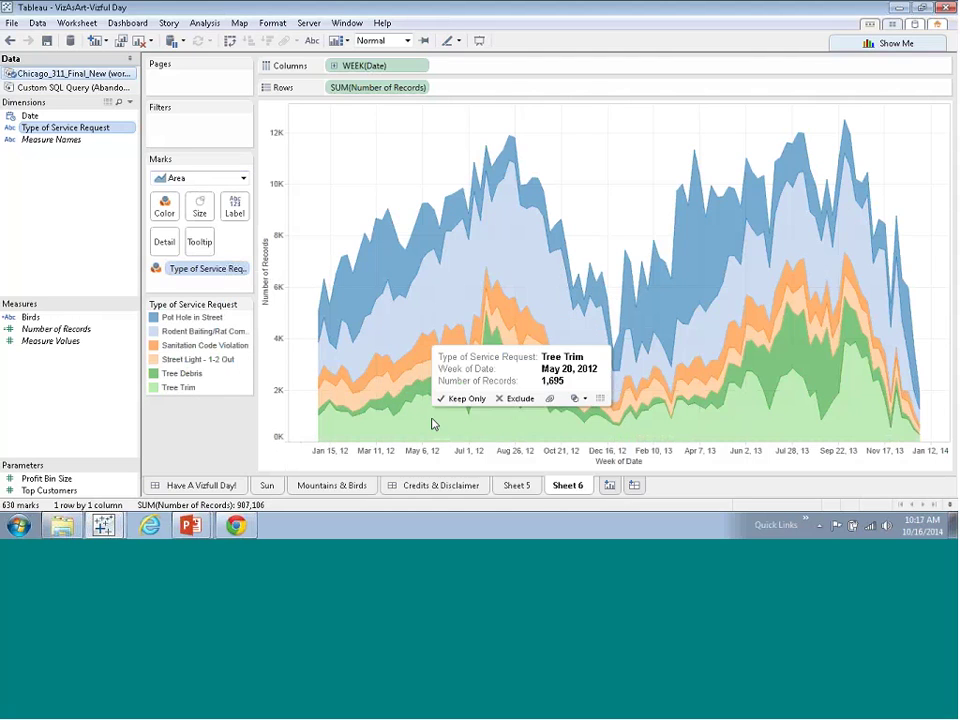
# Using the Gray palette, colour Pot Hole in Street and Rodent Baiting/Rat Complaint with the lightest gray.
pyautogui.click(164, 205)
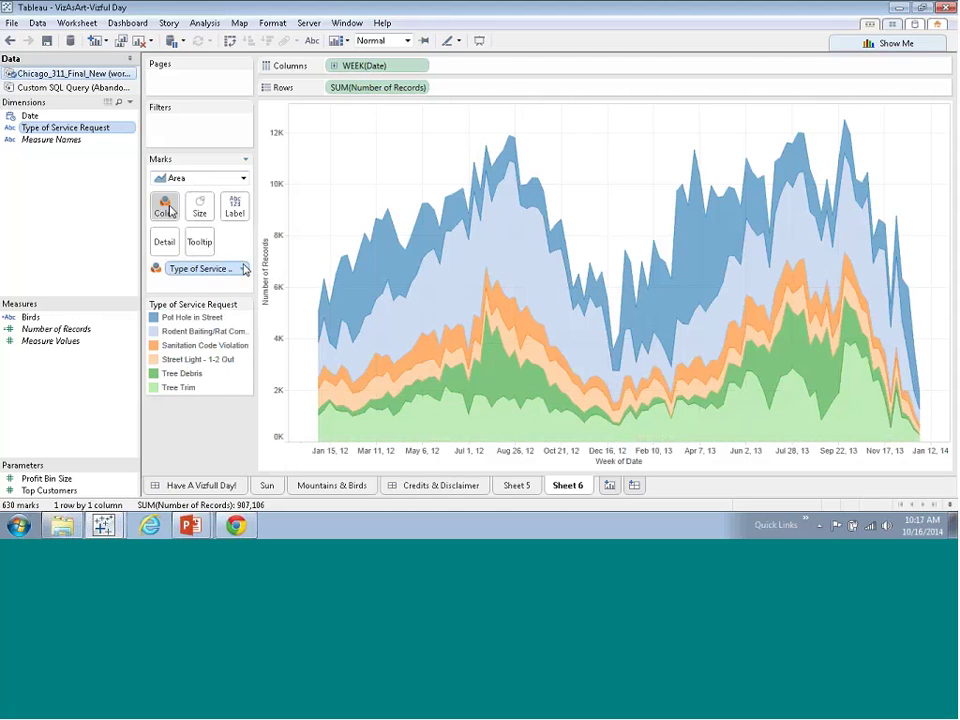
pyautogui.click(220, 250)
pyautogui.click(512, 160)
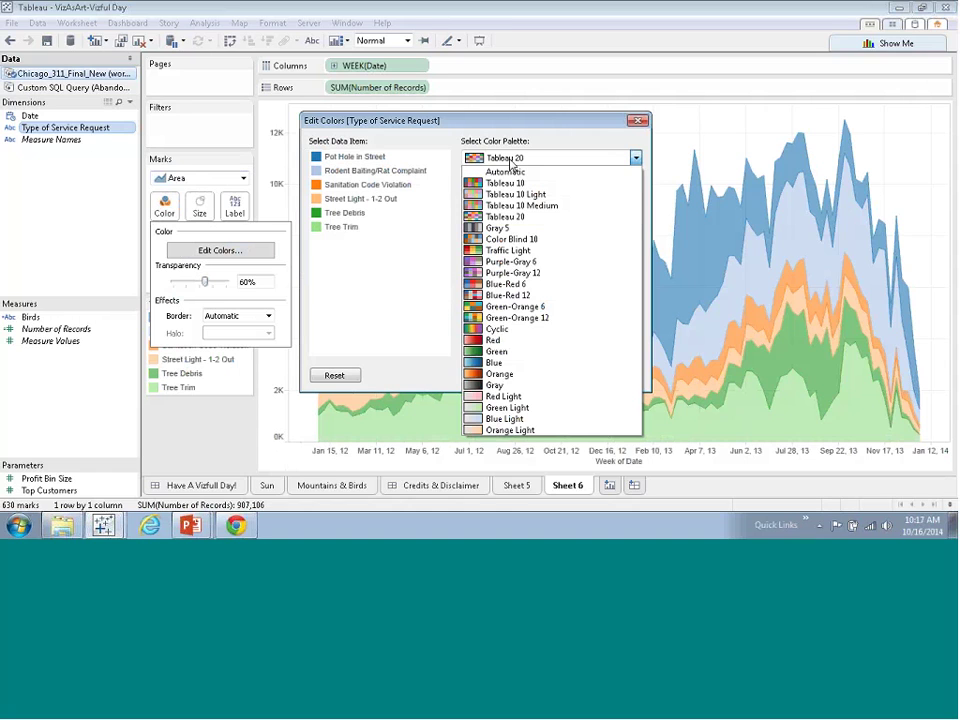
pyautogui.click(495, 385)
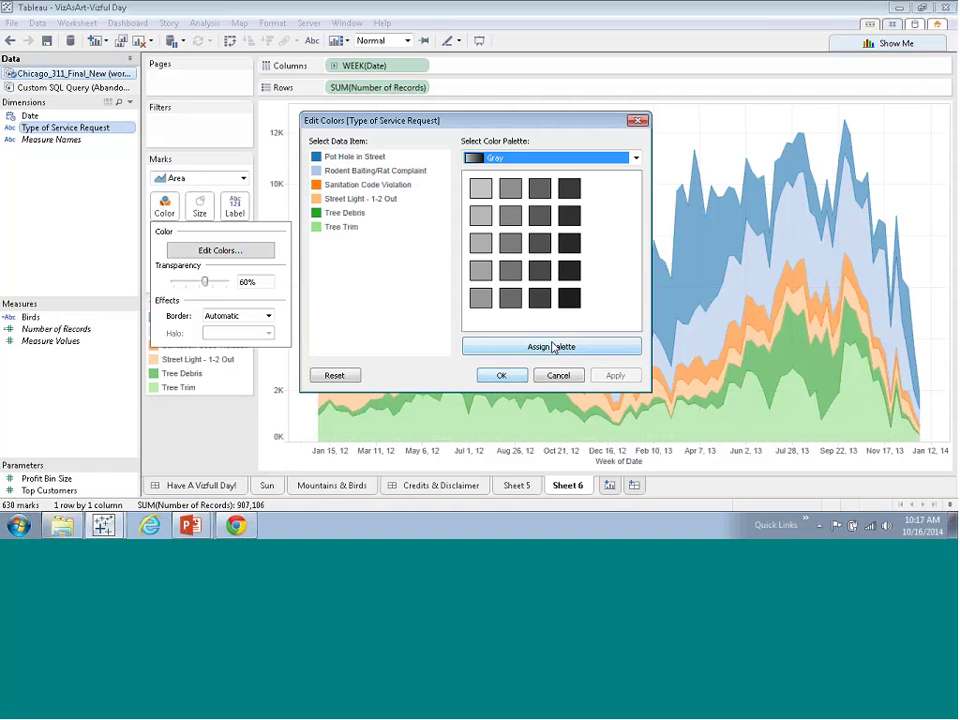
pyautogui.click(352, 157)
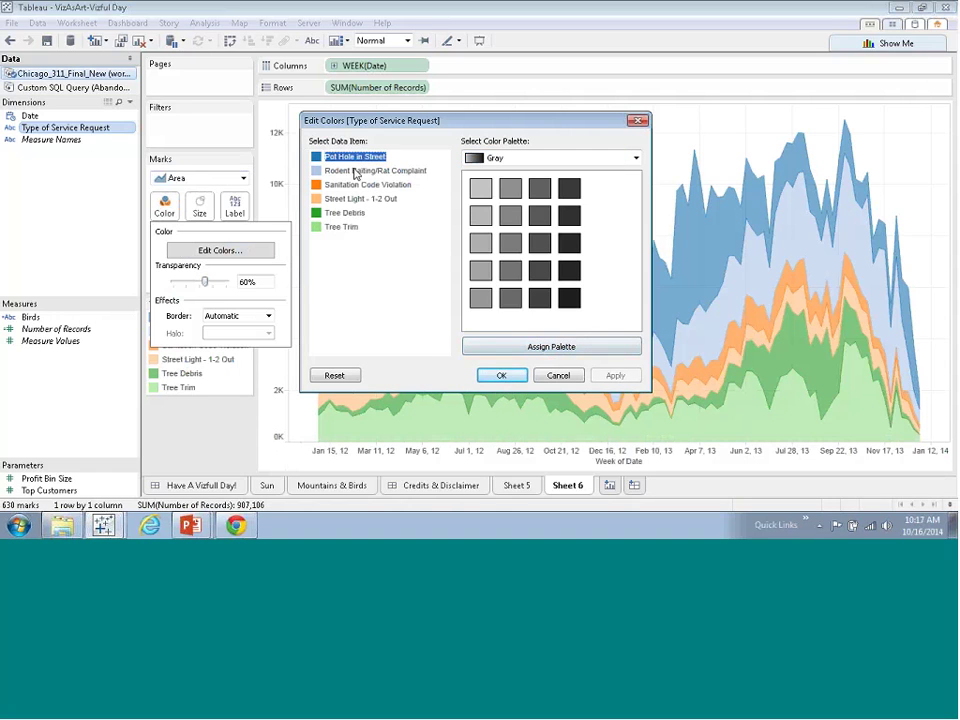
pyautogui.keyDown('shift'); pyautogui.click(355, 171); pyautogui.keyUp('shift')
pyautogui.click(480, 188)
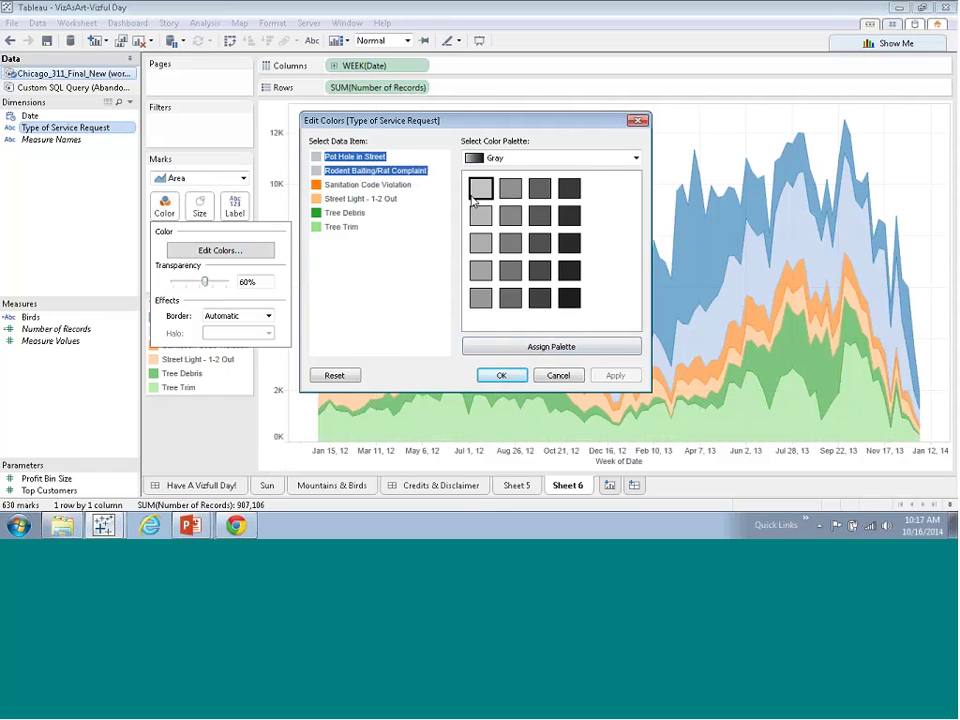
# Colour Sanitation Code Violation and Street Light - 1-2 Out medium gray, and Tree Debris and Tree Trim the darkest gray, and apply the colours.
pyautogui.click(380, 185)
pyautogui.keyDown('shift'); pyautogui.click(370, 199); pyautogui.keyUp('shift')
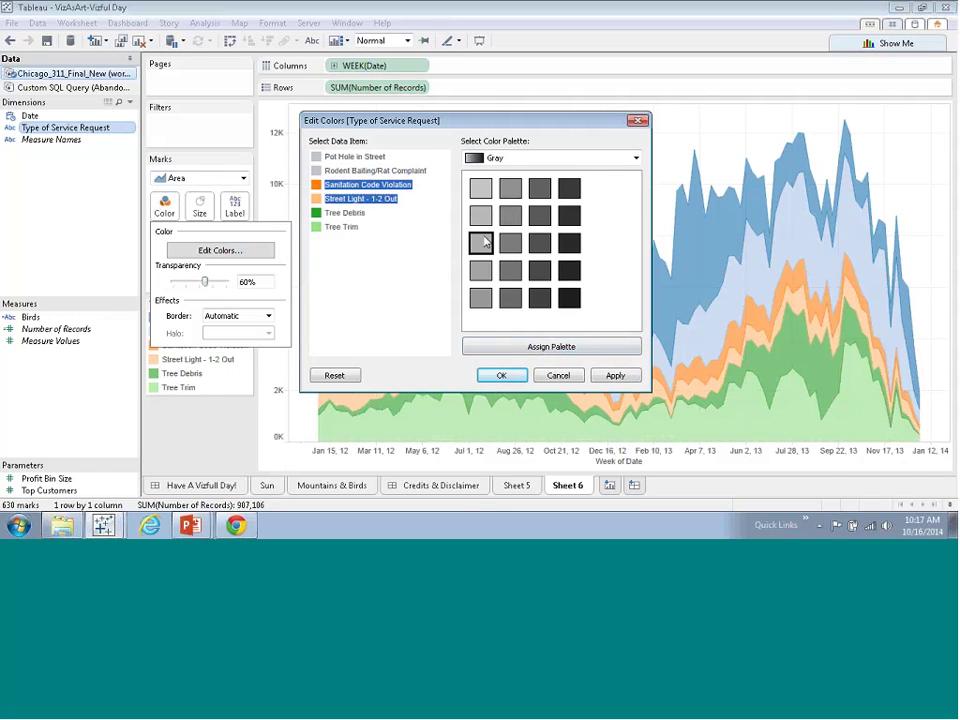
pyautogui.click(345, 213)
pyautogui.keyDown('shift'); pyautogui.click(341, 227); pyautogui.keyUp('shift')
pyautogui.click(569, 298)
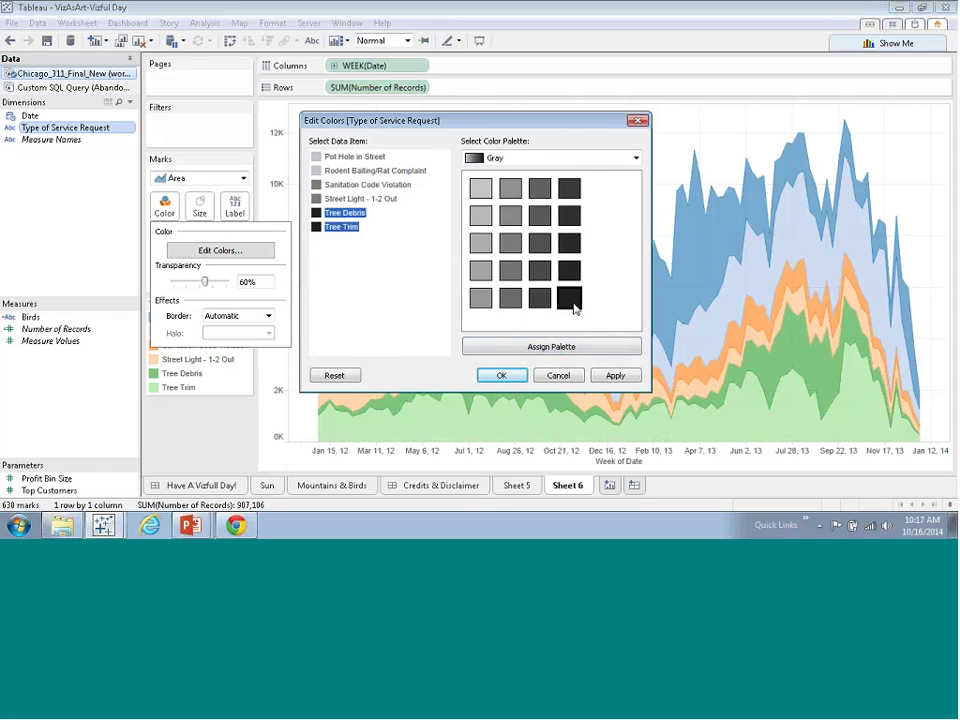
pyautogui.click(615, 375)
pyautogui.click(501, 375)
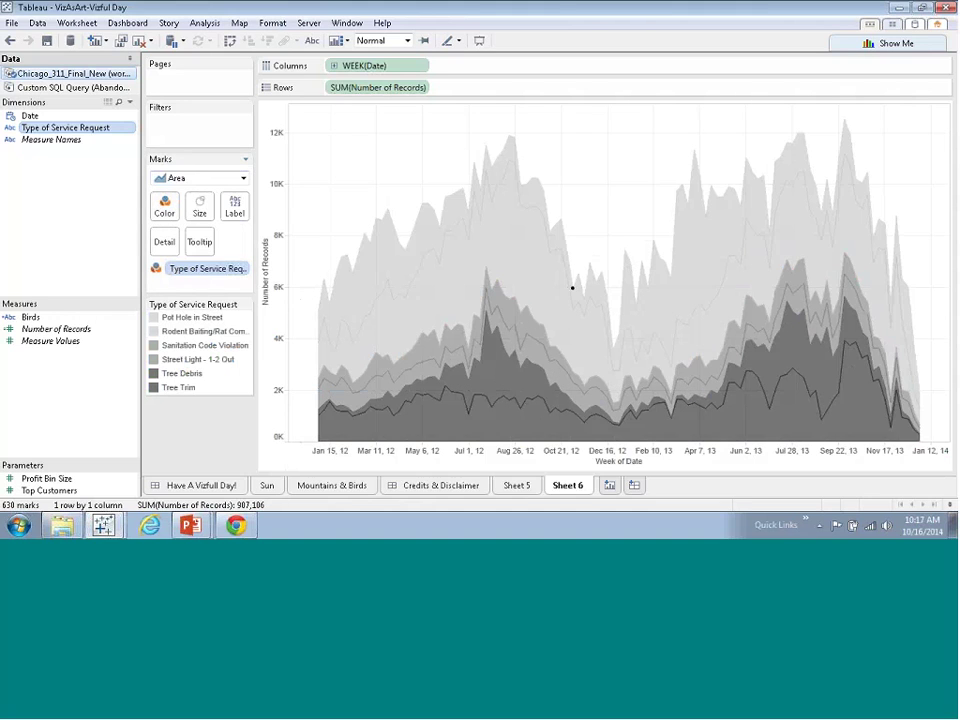
# Make the area marks fully opaque with the colour transparency setting.
pyautogui.click(160, 207)
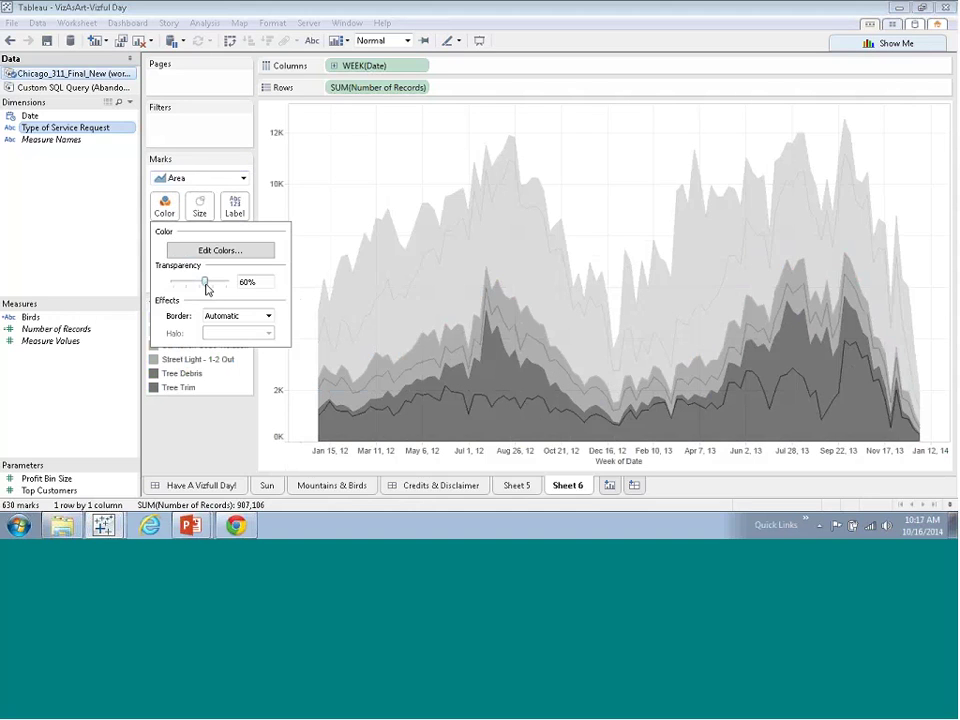
pyautogui.moveTo(207, 289); pyautogui.dragTo(229, 287)
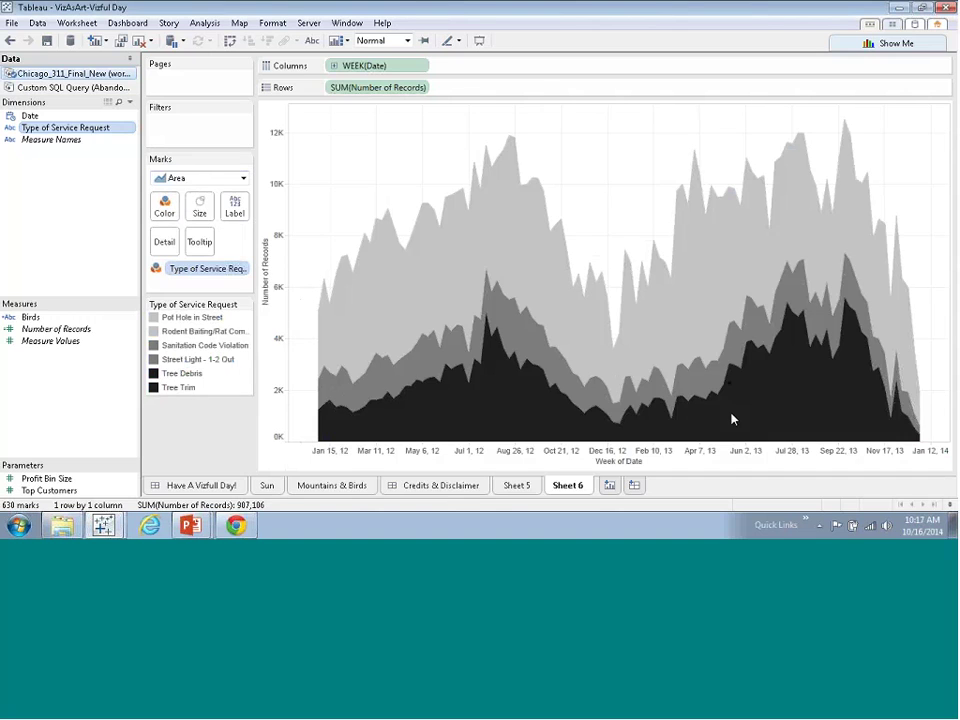
# Recolour Tree Debris medium gray to match the Sanitation Code Violation and Street Light areas.
pyautogui.click(516, 388)
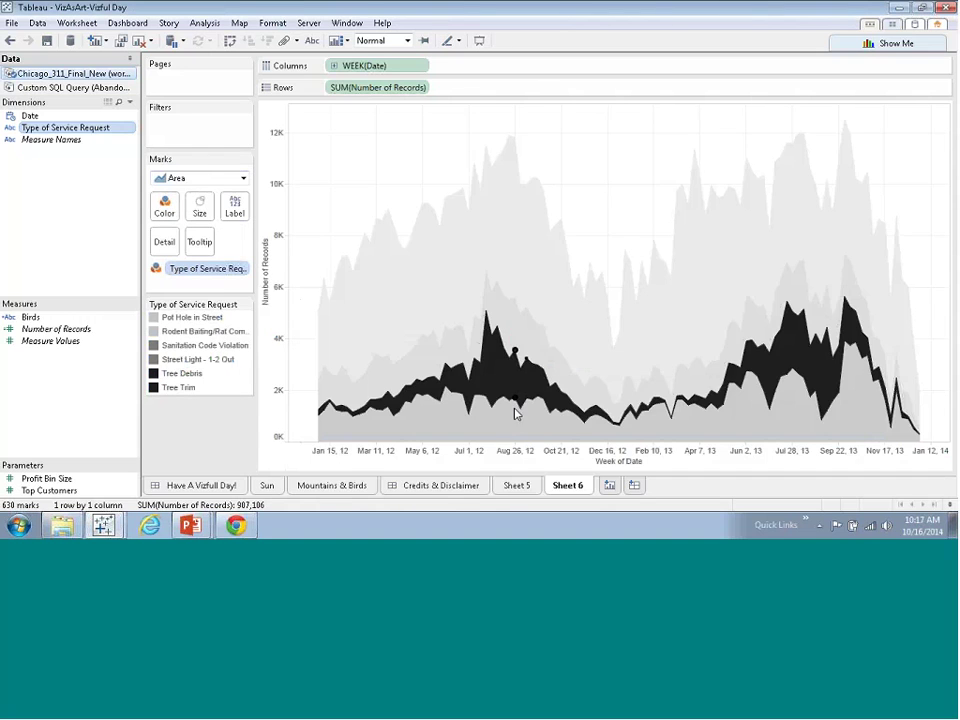
pyautogui.click(155, 375)
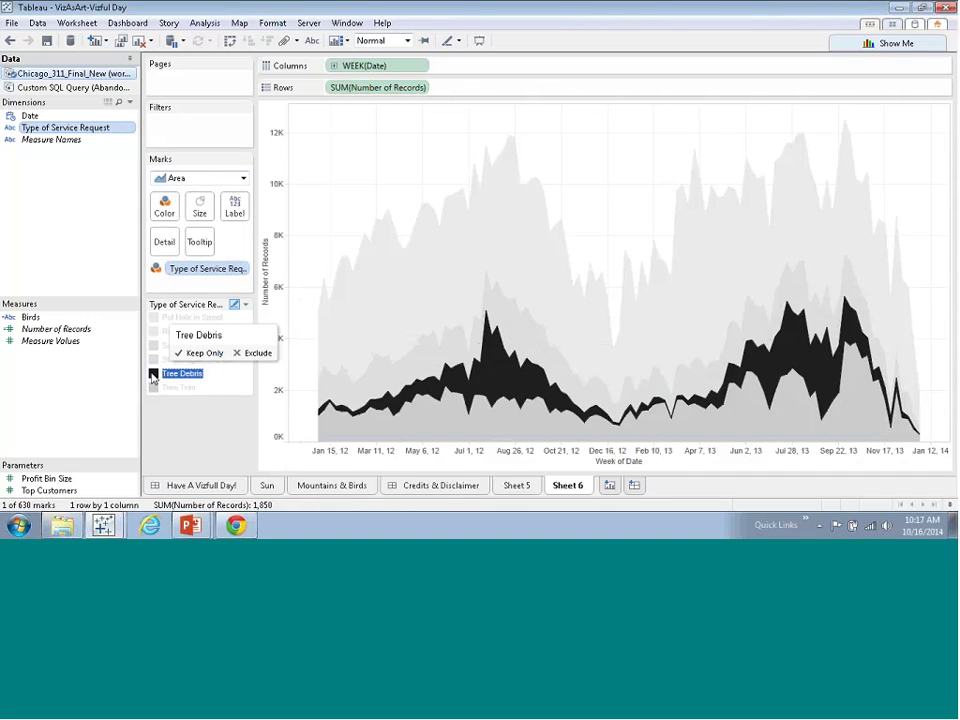
pyautogui.doubleClick(152, 376)
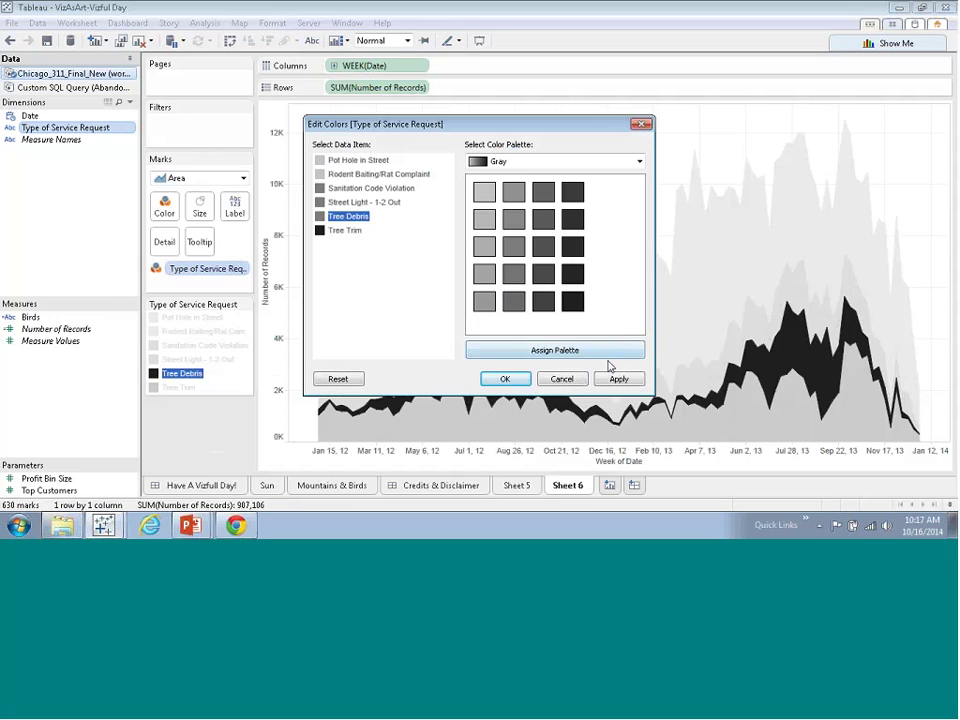
pyautogui.click(505, 378)
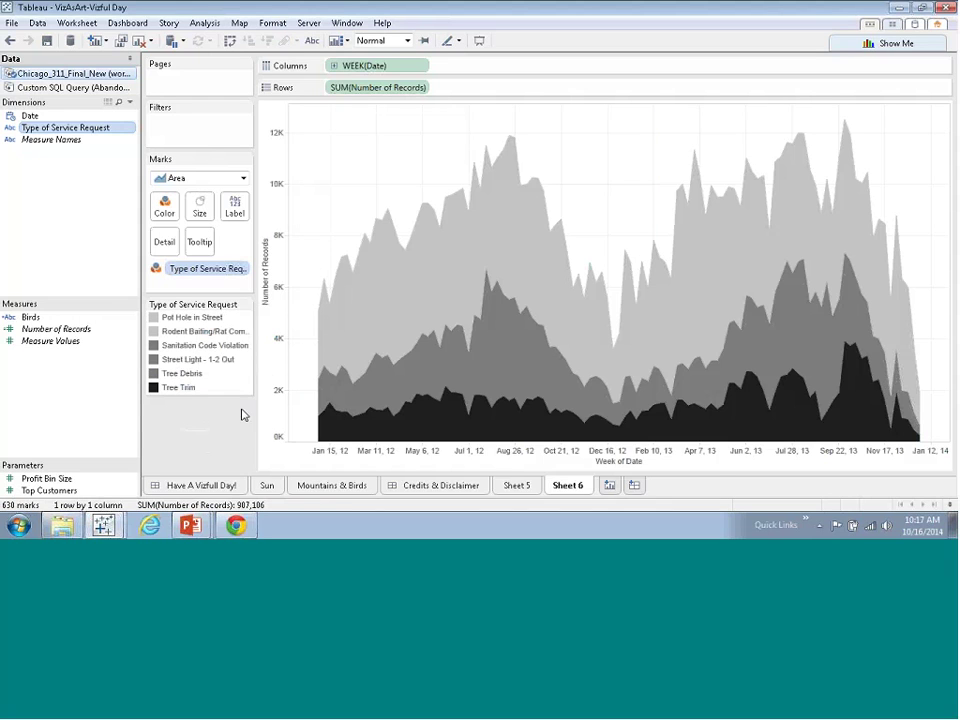
# Duplicate SUM(Number of Records) on Rows beside the original to show a second copy of the area chart.
pyautogui.moveTo(736, 401)
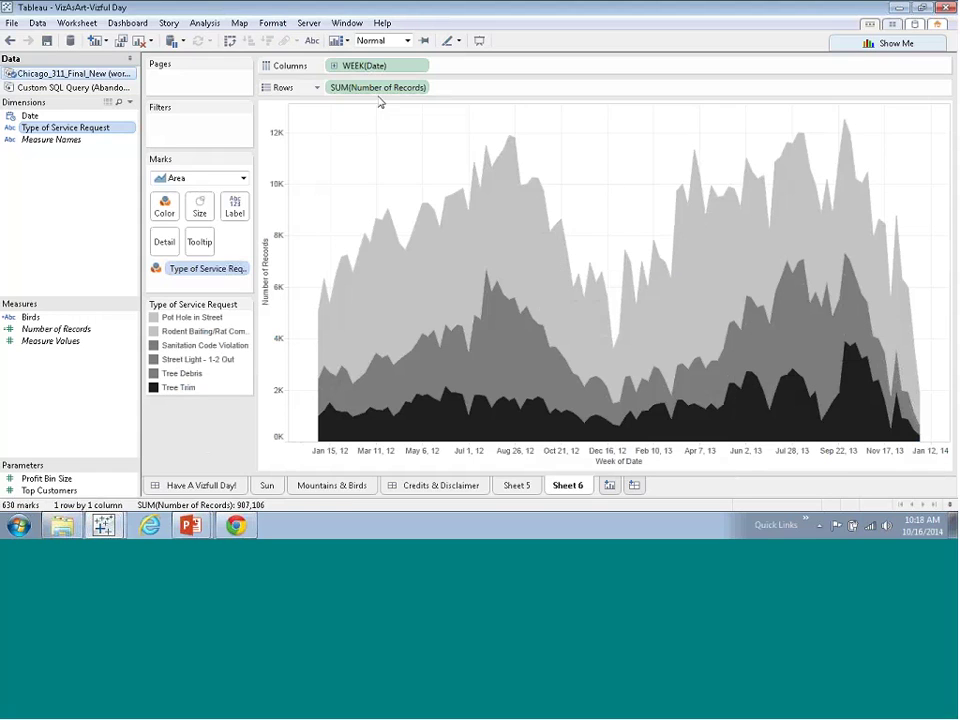
pyautogui.moveTo(380, 88); pyautogui.dragTo(485, 88)
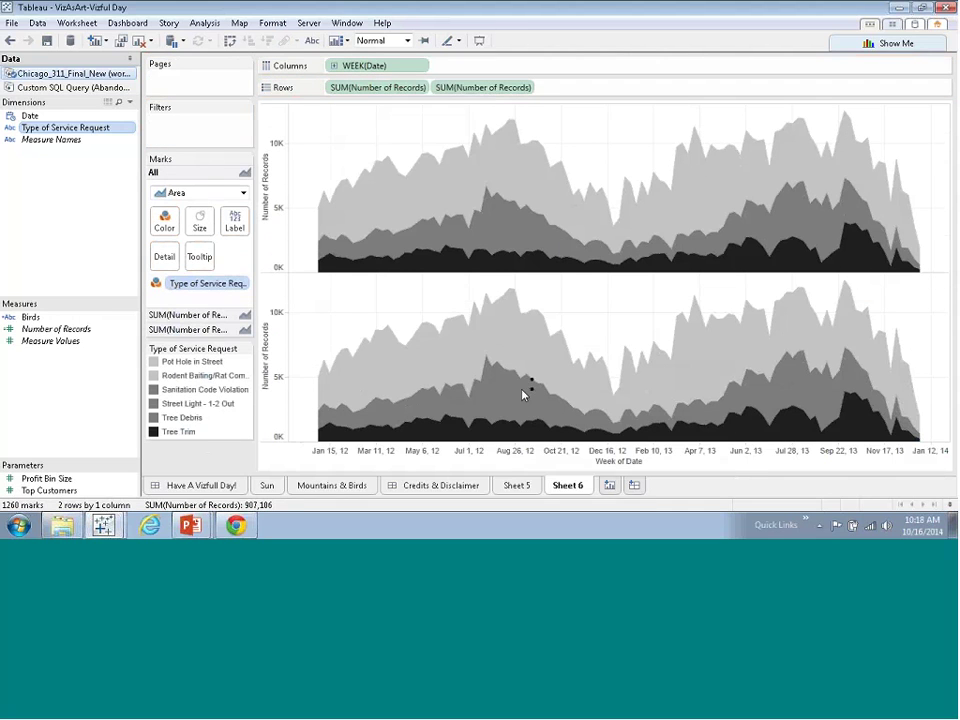
# Change the mark type of the second SUM(Number of Records) chart from Area to Shape.
pyautogui.click(200, 331)
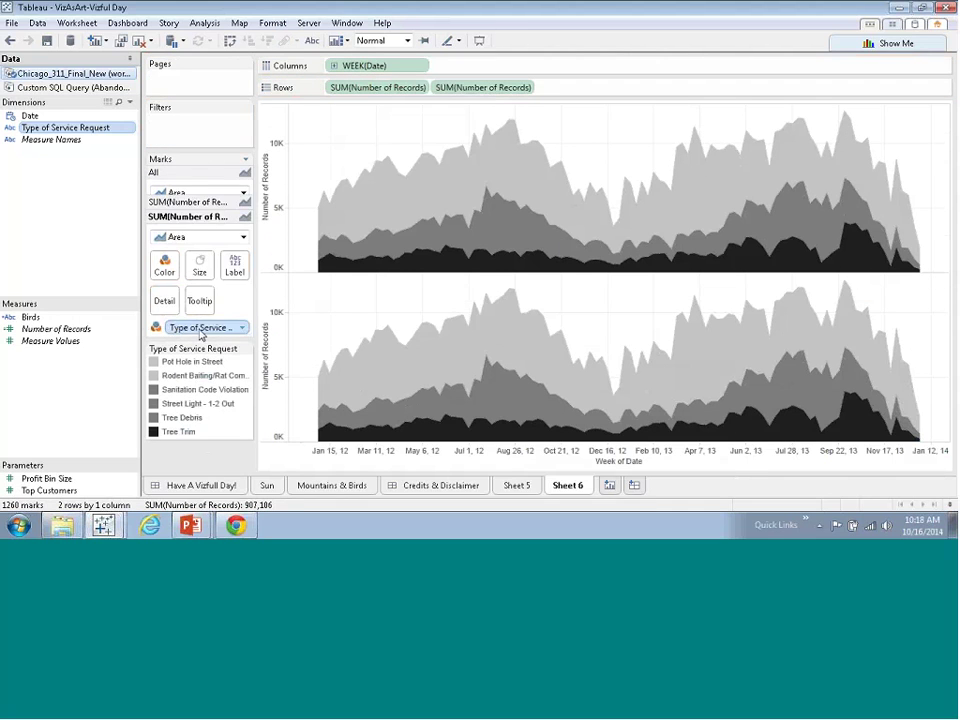
pyautogui.click(243, 222)
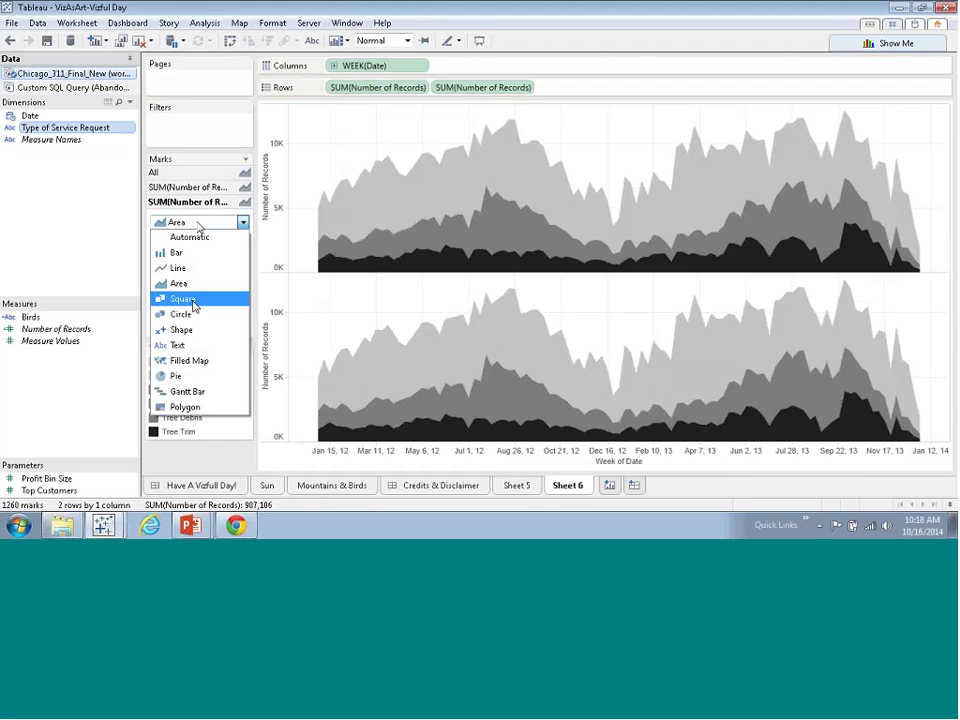
pyautogui.click(189, 330)
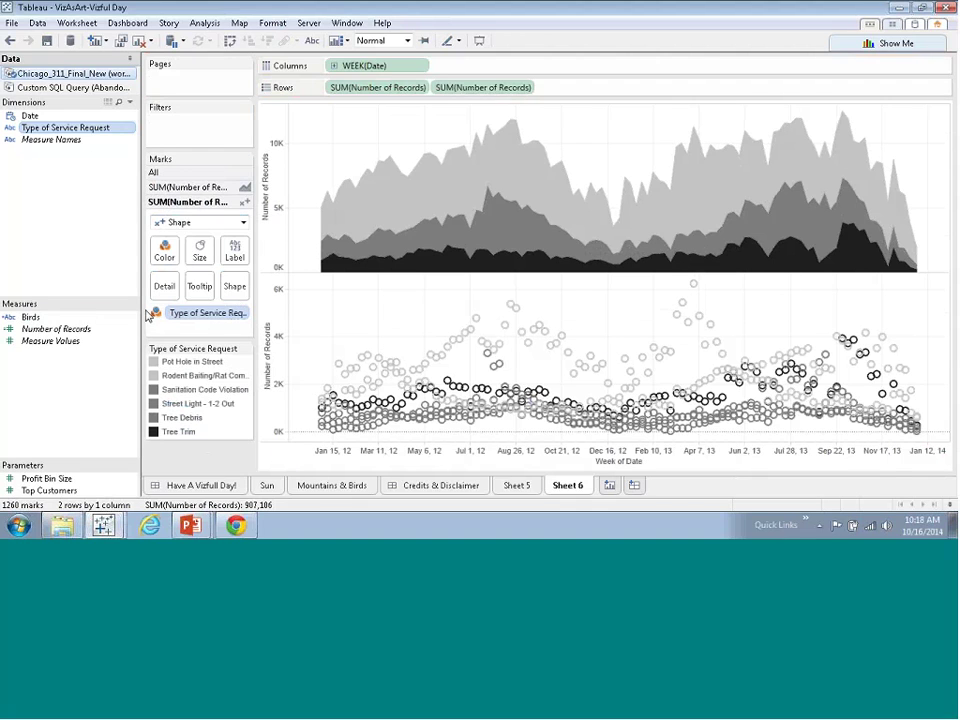
pyautogui.click(226, 290)
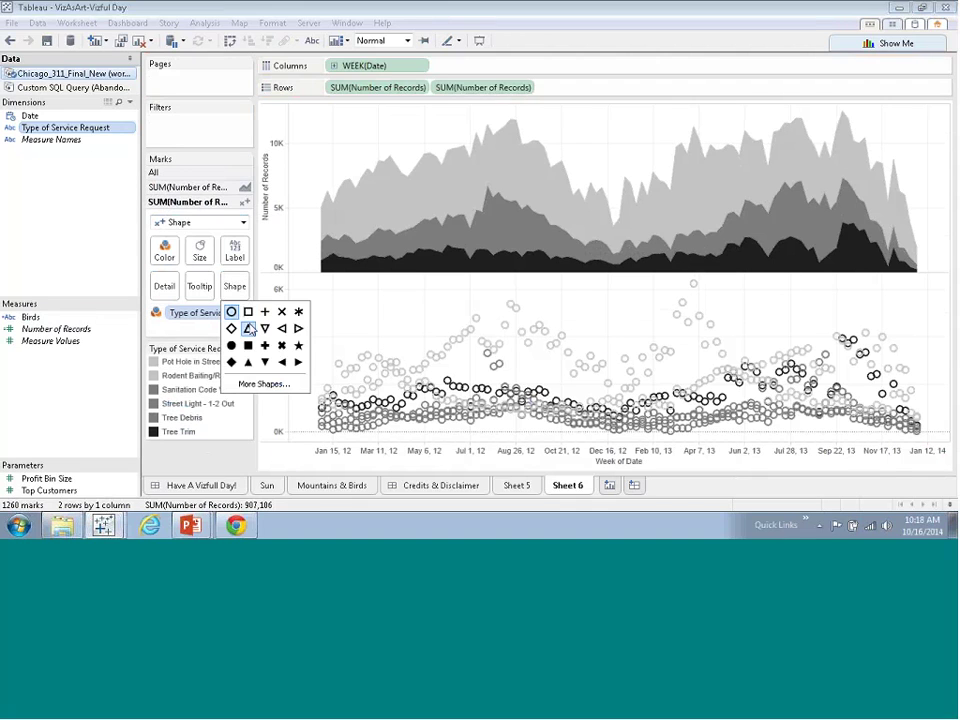
pyautogui.click(255, 385)
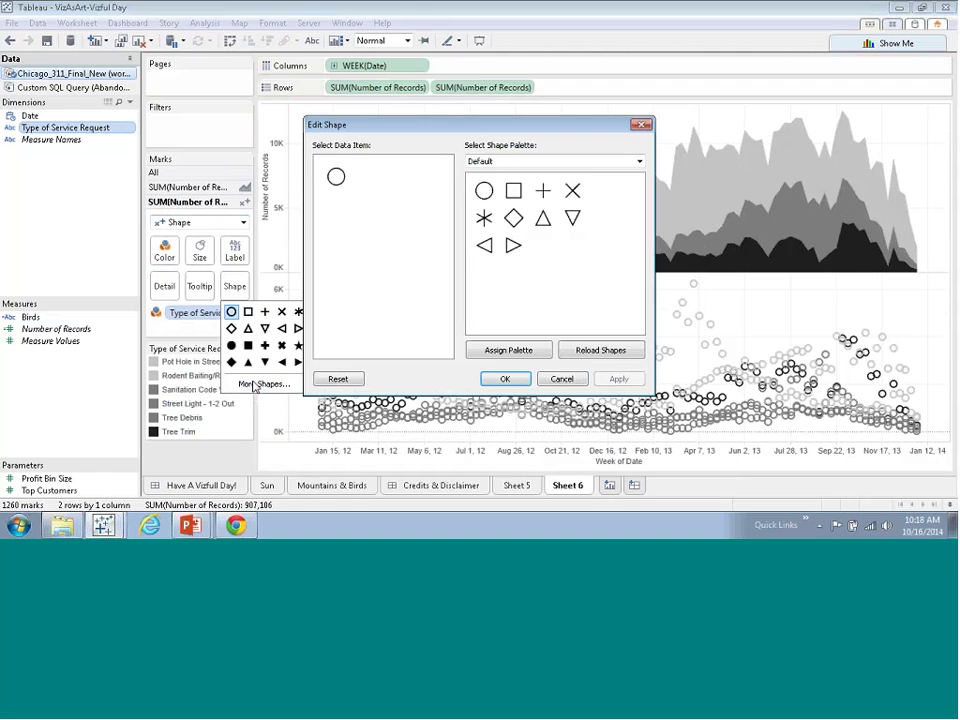
pyautogui.click(537, 163)
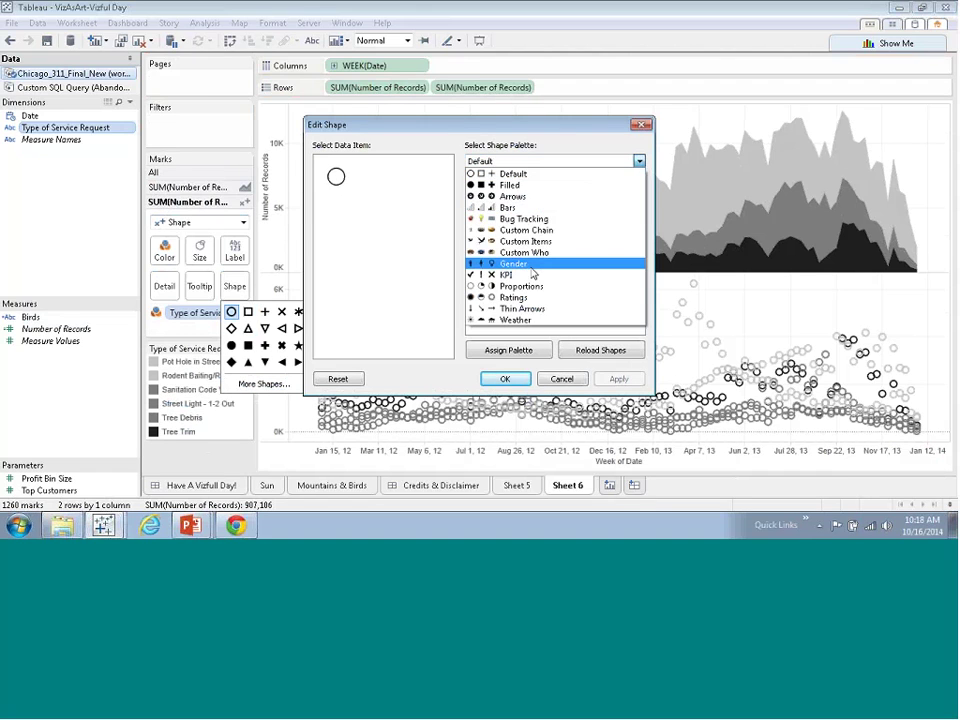
pyautogui.click(535, 243)
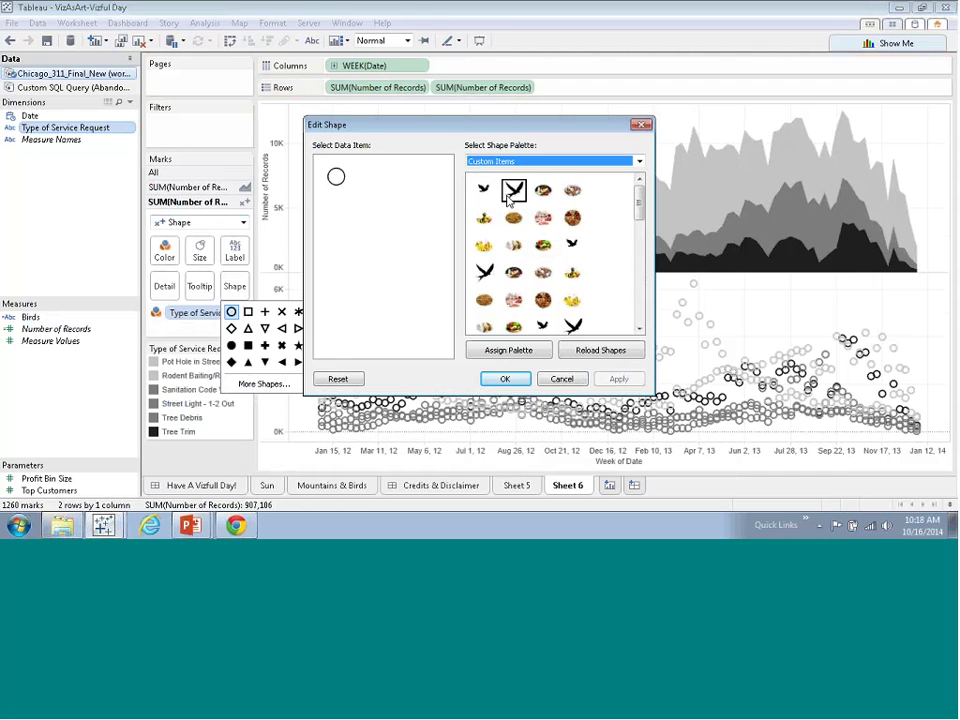
pyautogui.click(561, 379)
pyautogui.click(276, 383)
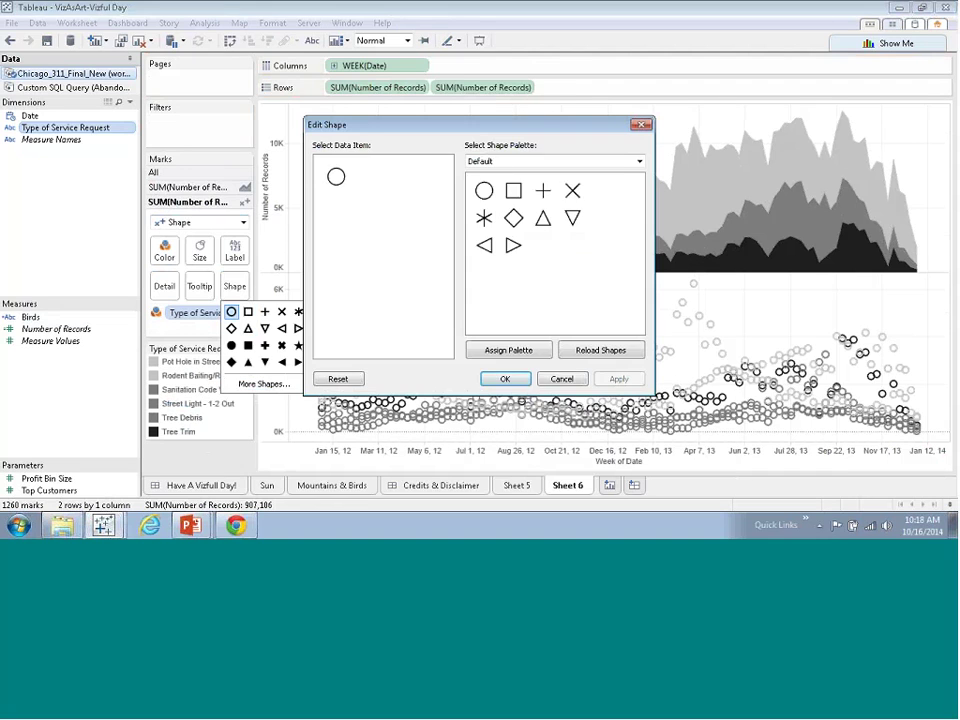
pyautogui.click(566, 381)
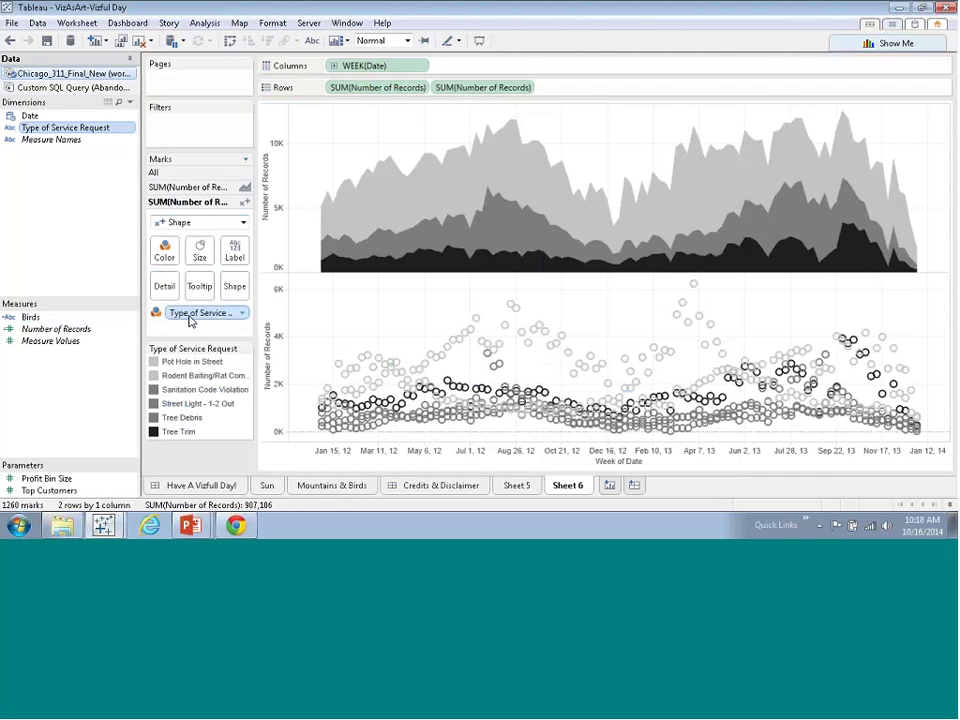
# Remove Type of Service Request from the colour encoding of the second SUM(Number of Records) marks.
pyautogui.moveTo(189, 320); pyautogui.dragTo(178, 470)
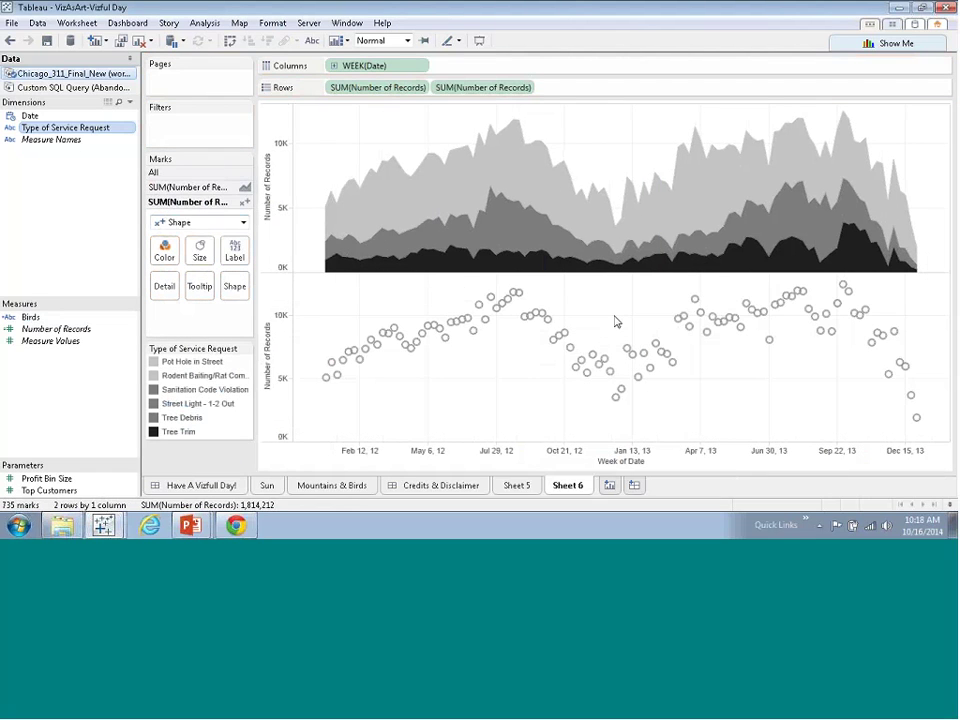
# Examine the formula of the Birds calculated field without changing it.
pyautogui.click(132, 318)
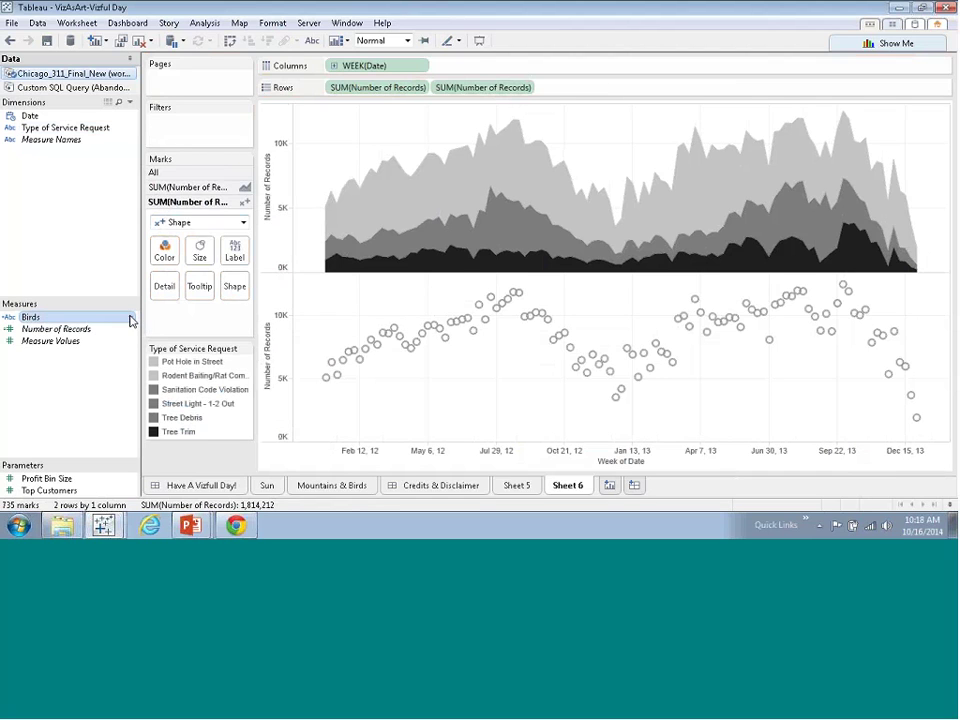
pyautogui.click(130, 318)
pyautogui.click(182, 115)
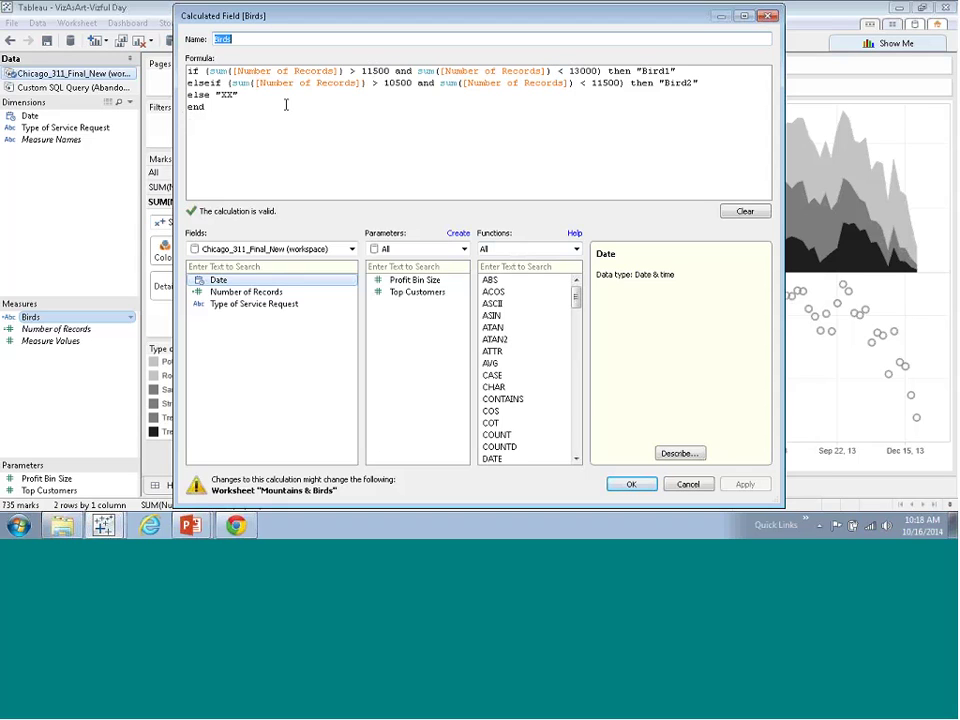
pyautogui.click(688, 484)
# Give the shape marks the small bird from the Custom Items palette and size them by the Birds field.
pyautogui.click(234, 286)
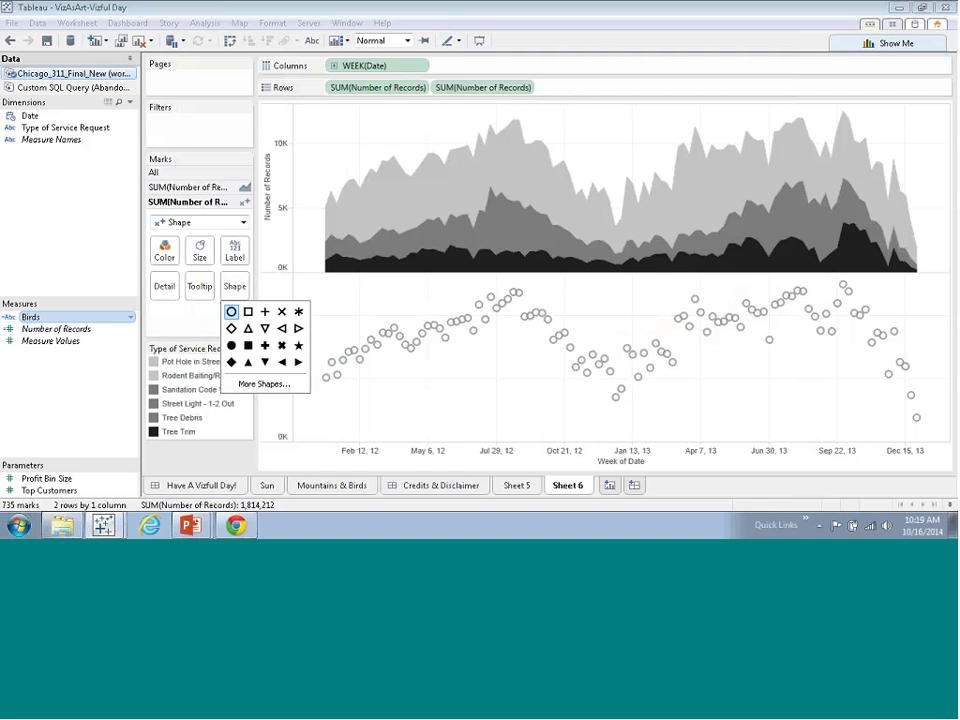
pyautogui.click(264, 384)
pyautogui.click(639, 161)
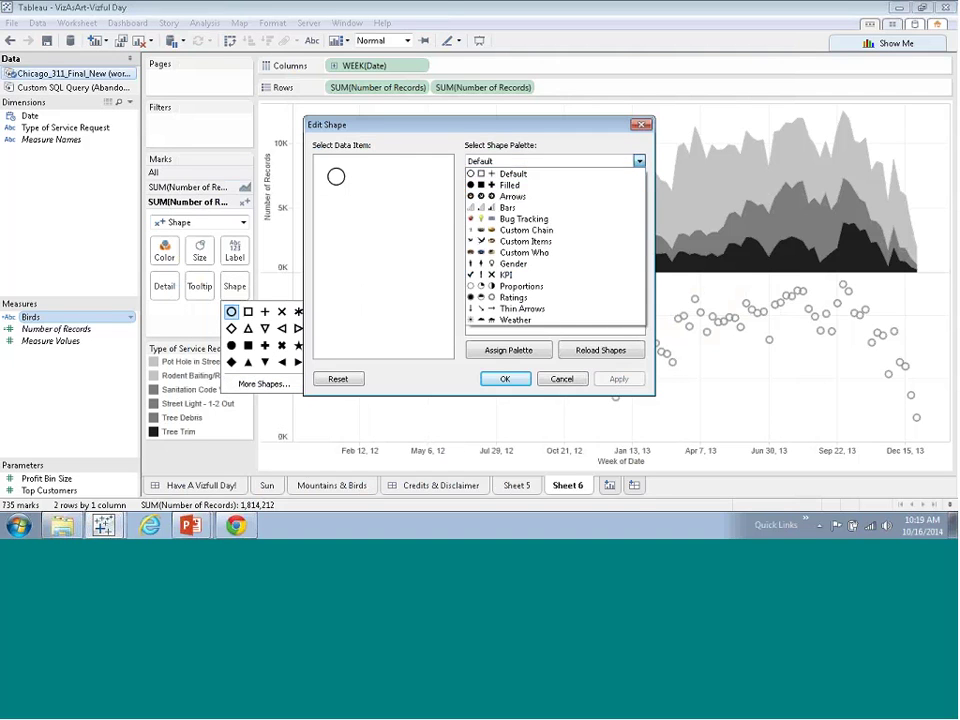
pyautogui.click(525, 241)
pyautogui.click(484, 188)
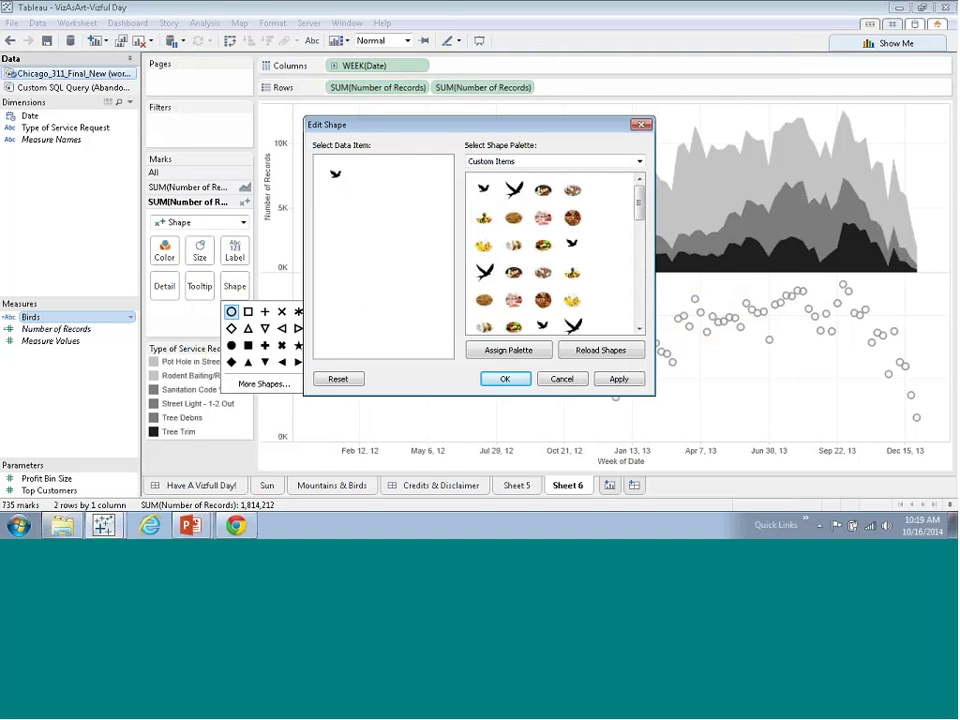
pyautogui.click(619, 379)
pyautogui.click(504, 379)
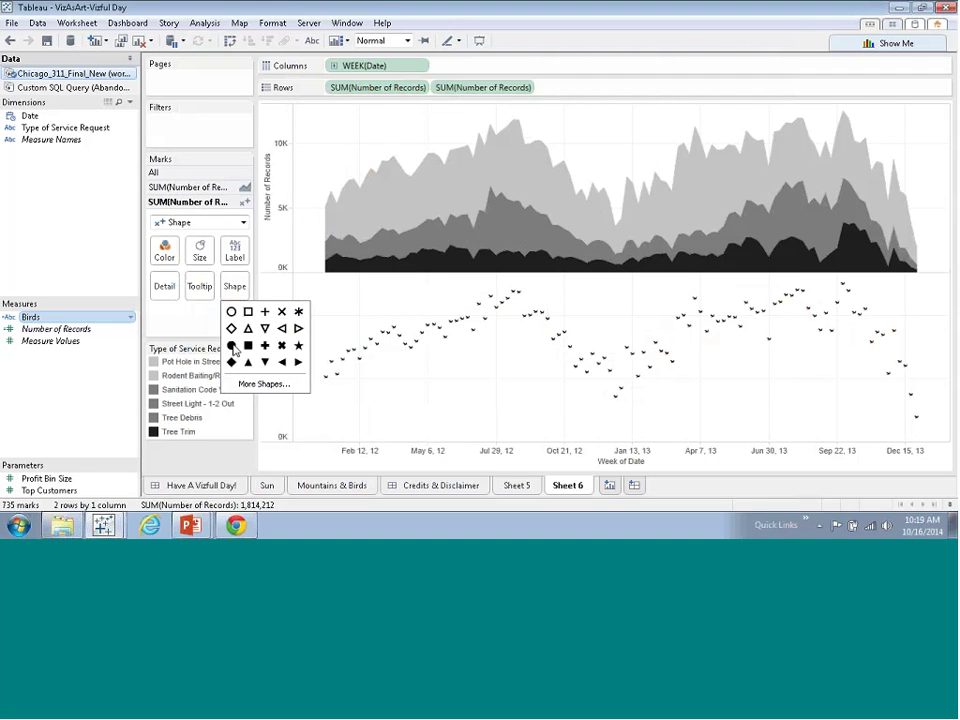
pyautogui.moveTo(64, 323); pyautogui.dragTo(199, 250)
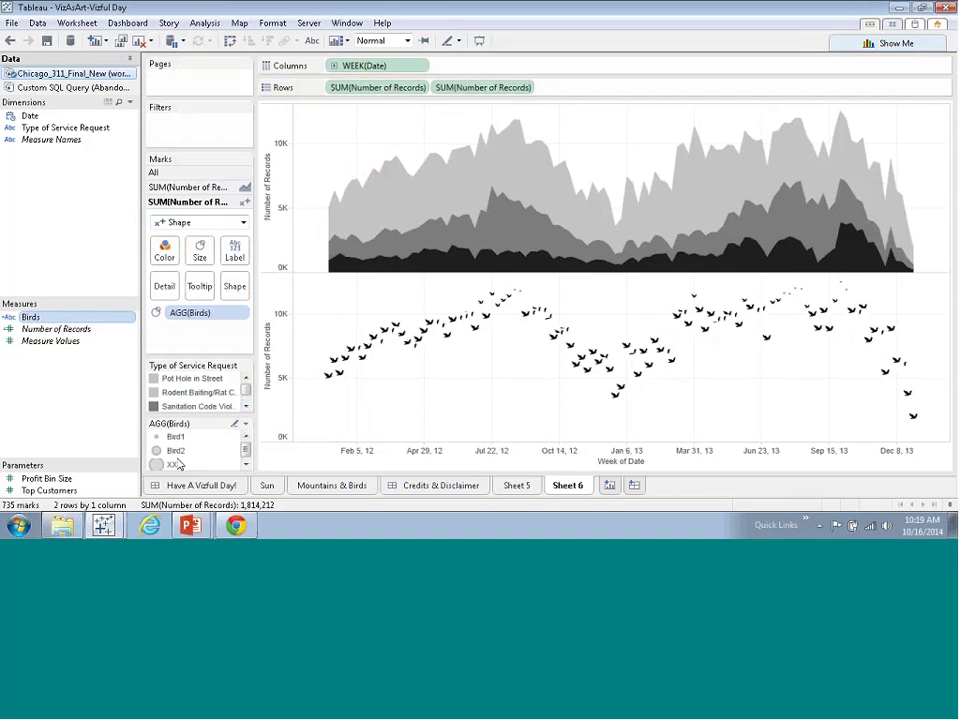
pyautogui.click(236, 285)
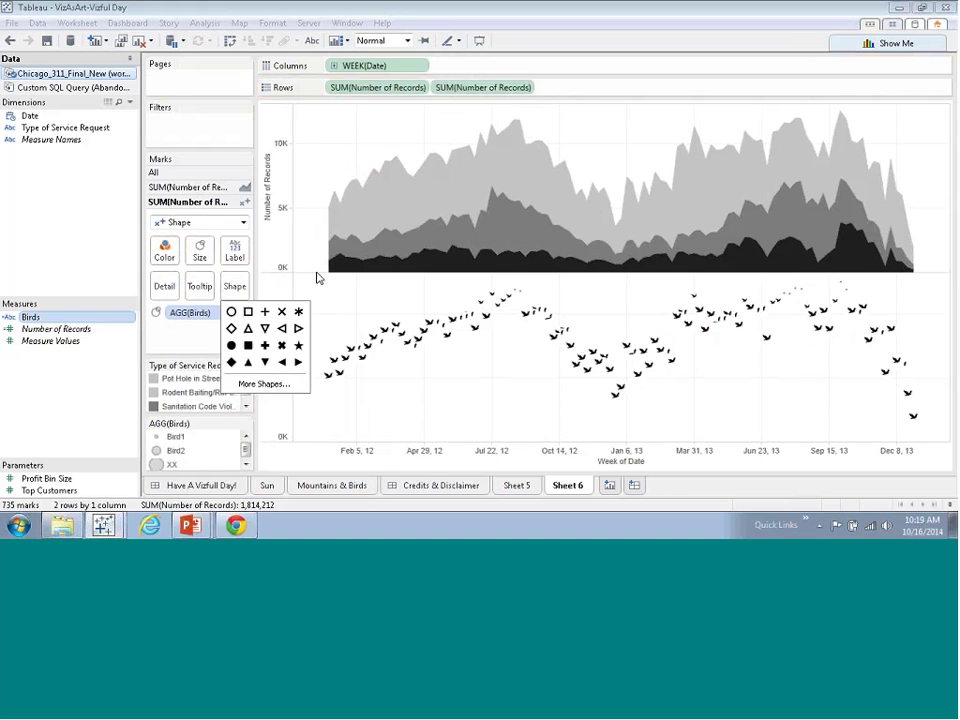
pyautogui.click(264, 384)
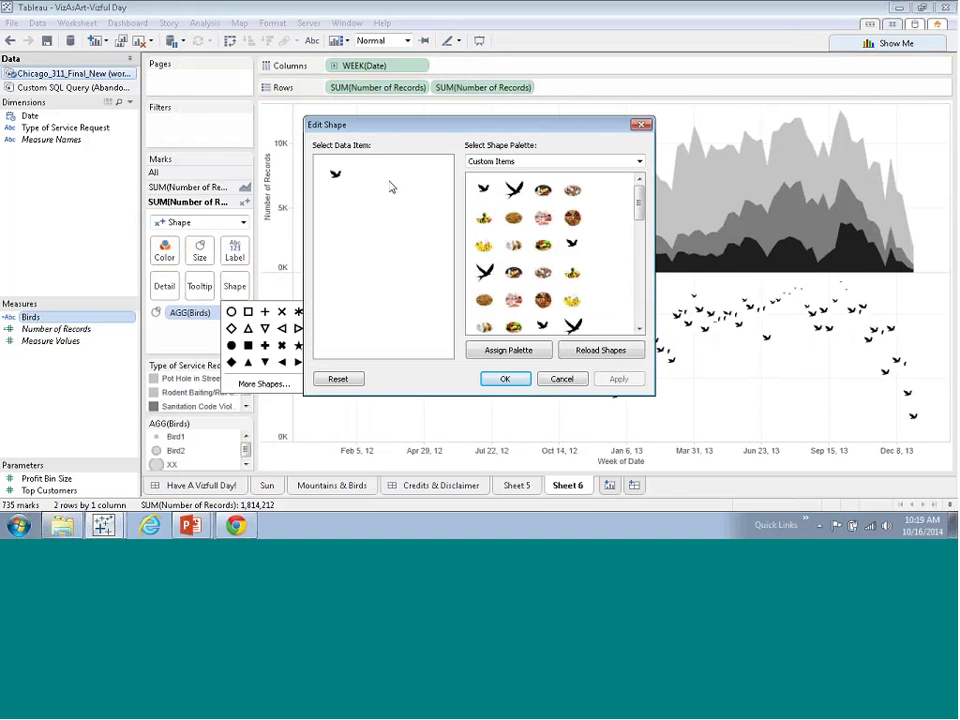
pyautogui.click(566, 381)
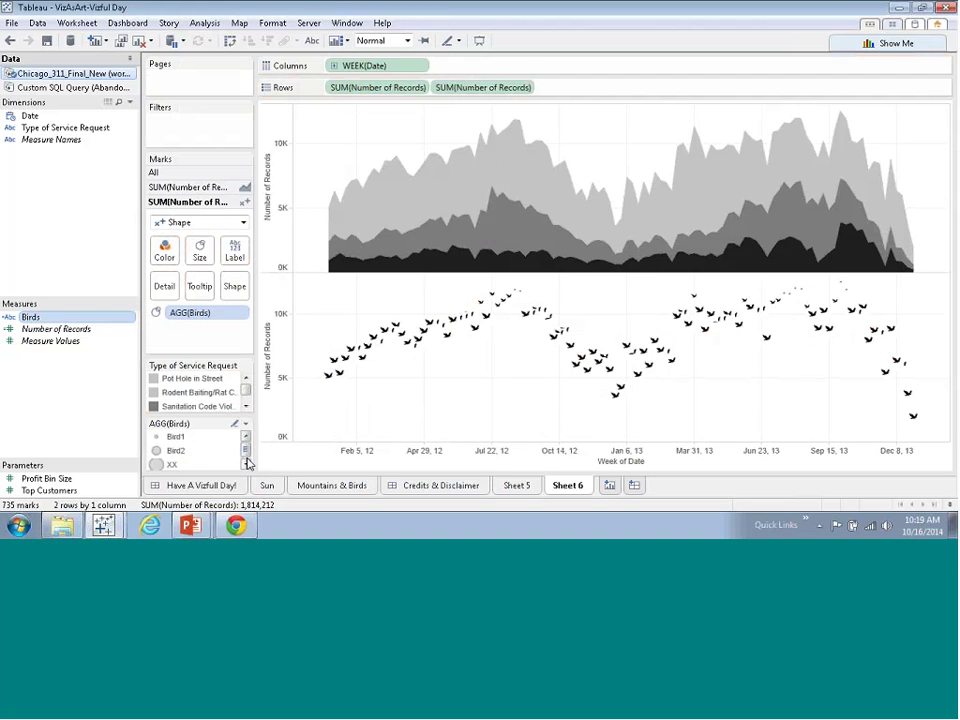
pyautogui.click(172, 463)
pyautogui.click(497, 368)
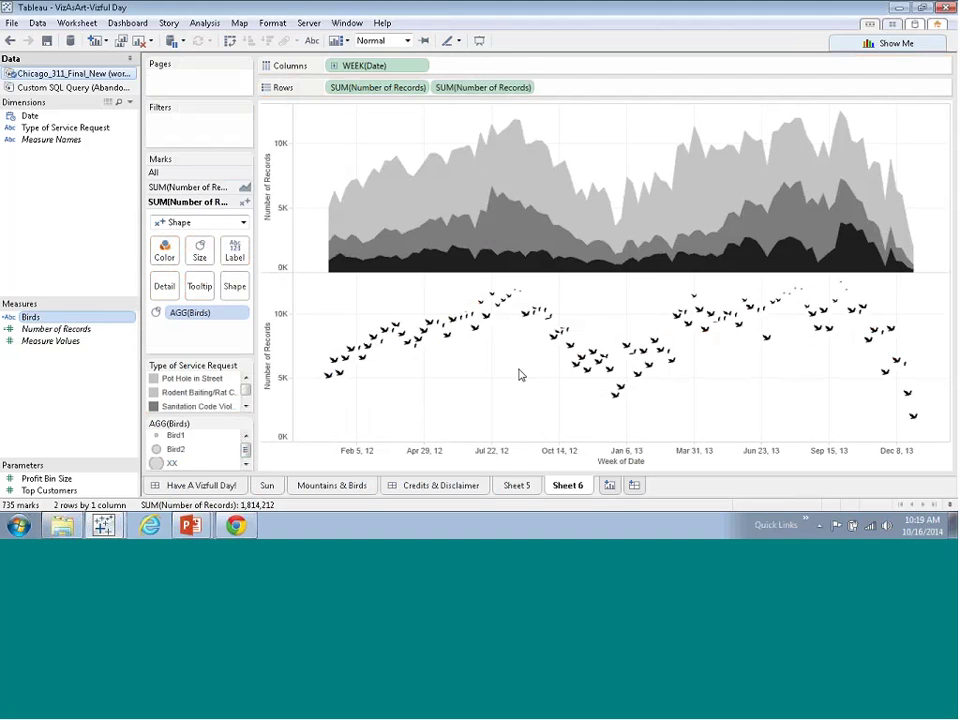
# Overlay the bird marks on the area chart by making the second SUM(Number of Records) a dual axis.
pyautogui.click(528, 88)
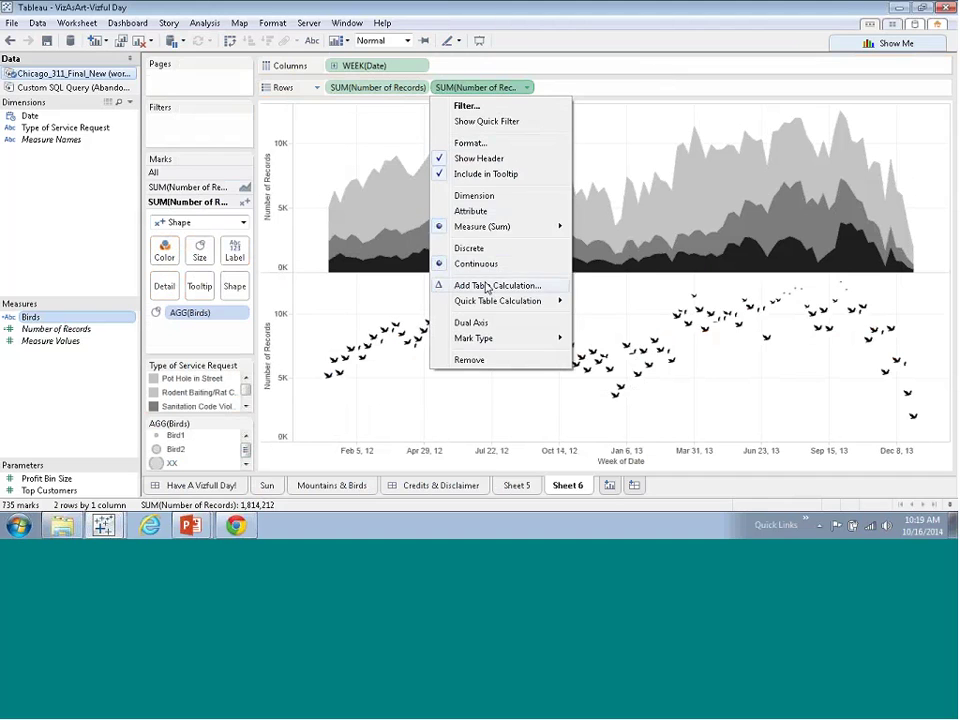
pyautogui.click(472, 322)
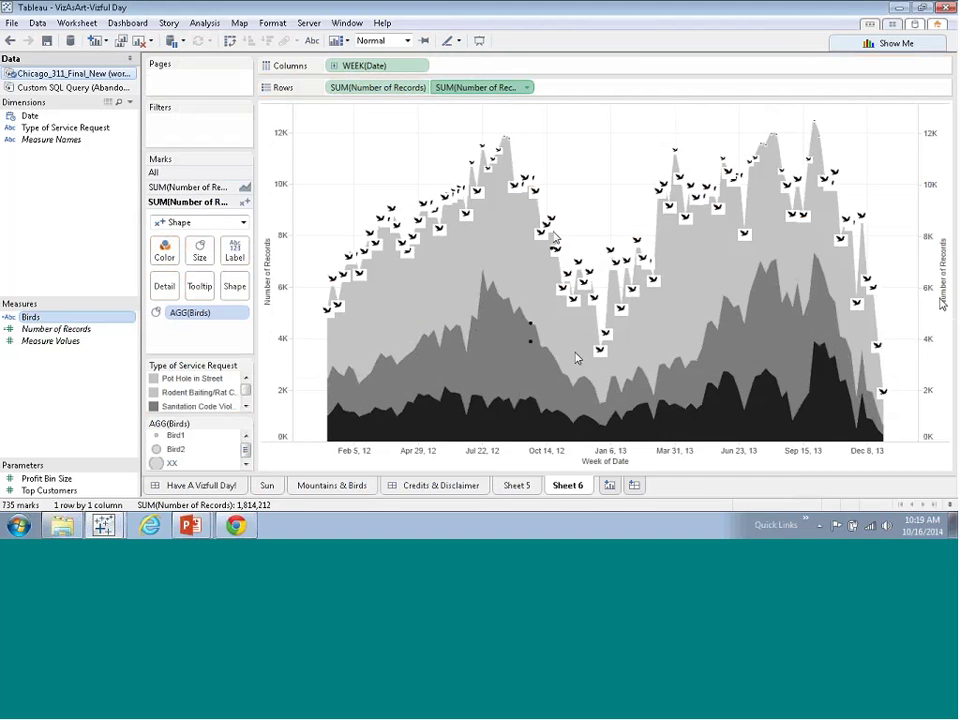
# Hide the XX category of the Birds size legend so only Bird1 and Bird2 marks are drawn.
pyautogui.click(172, 463)
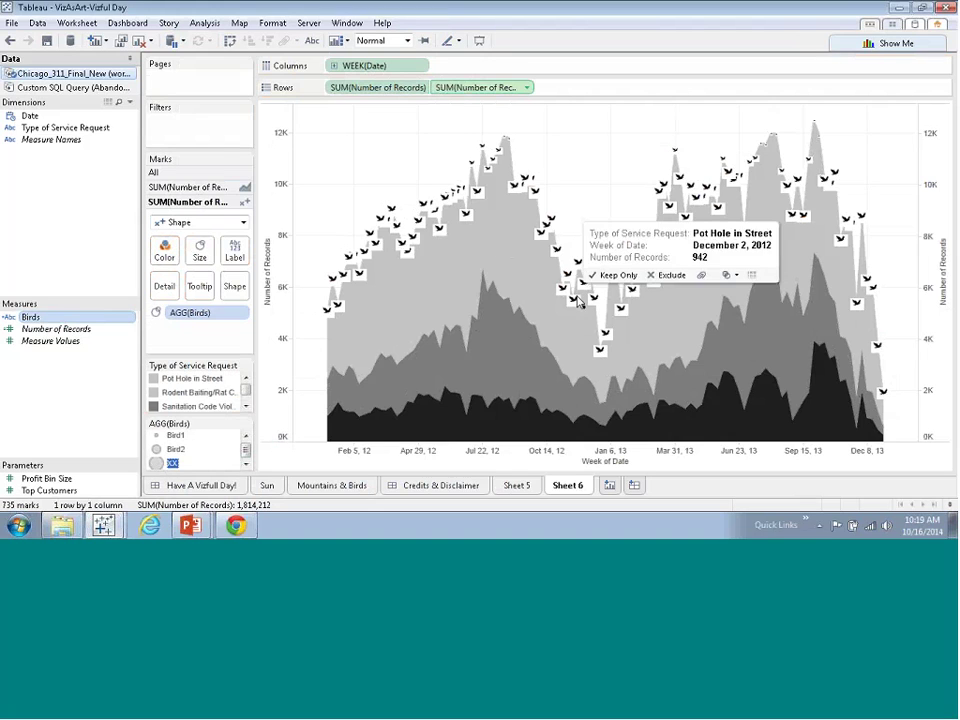
pyautogui.moveTo(575, 306)
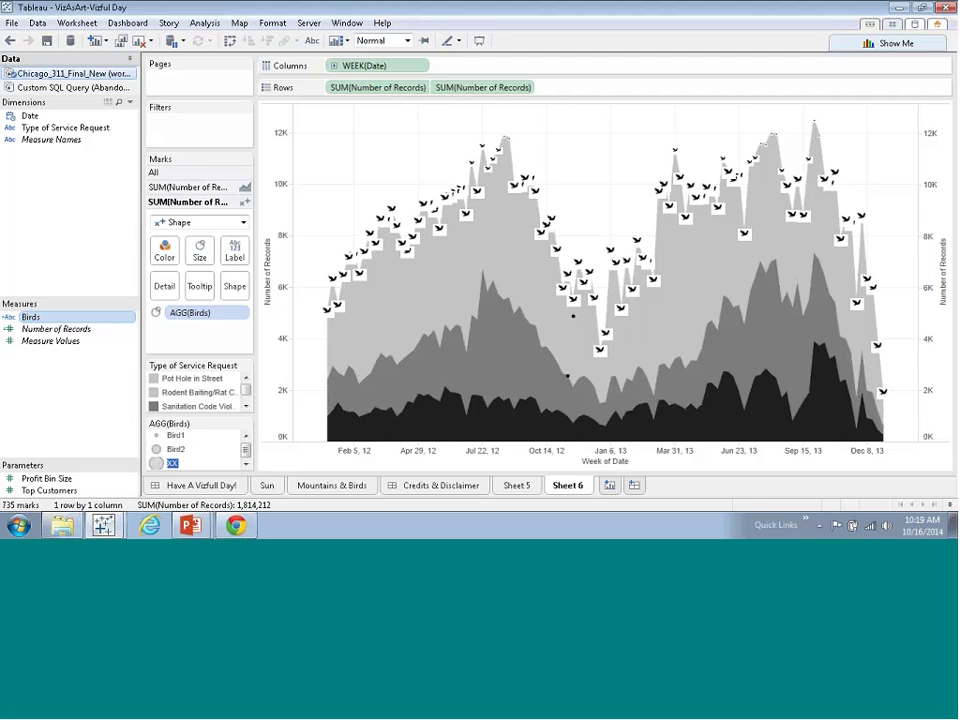
pyautogui.rightClick(173, 466)
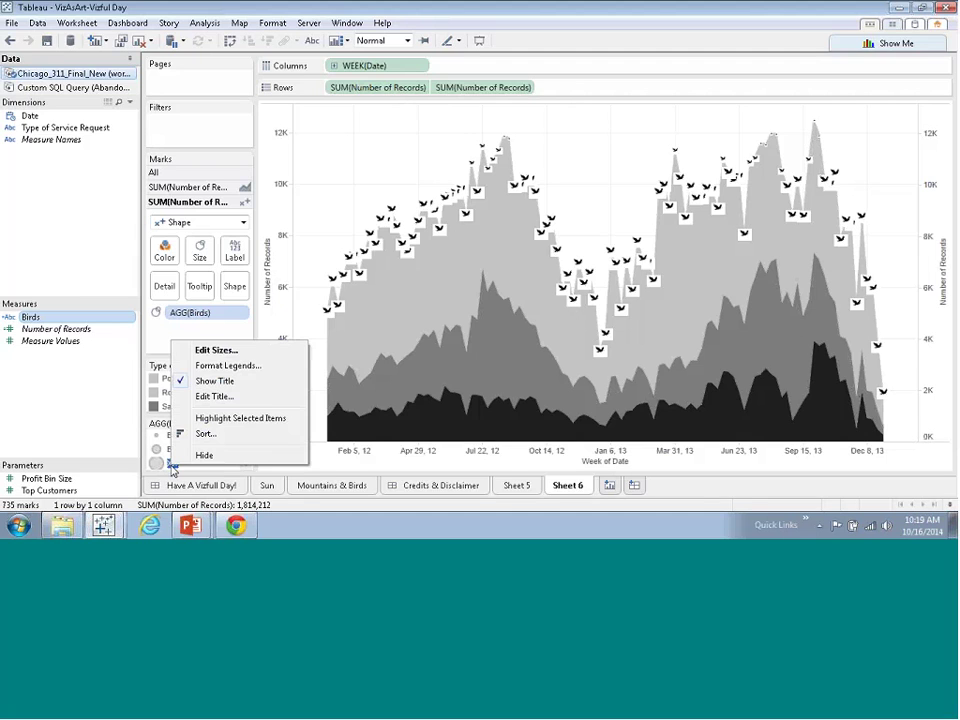
pyautogui.click(206, 456)
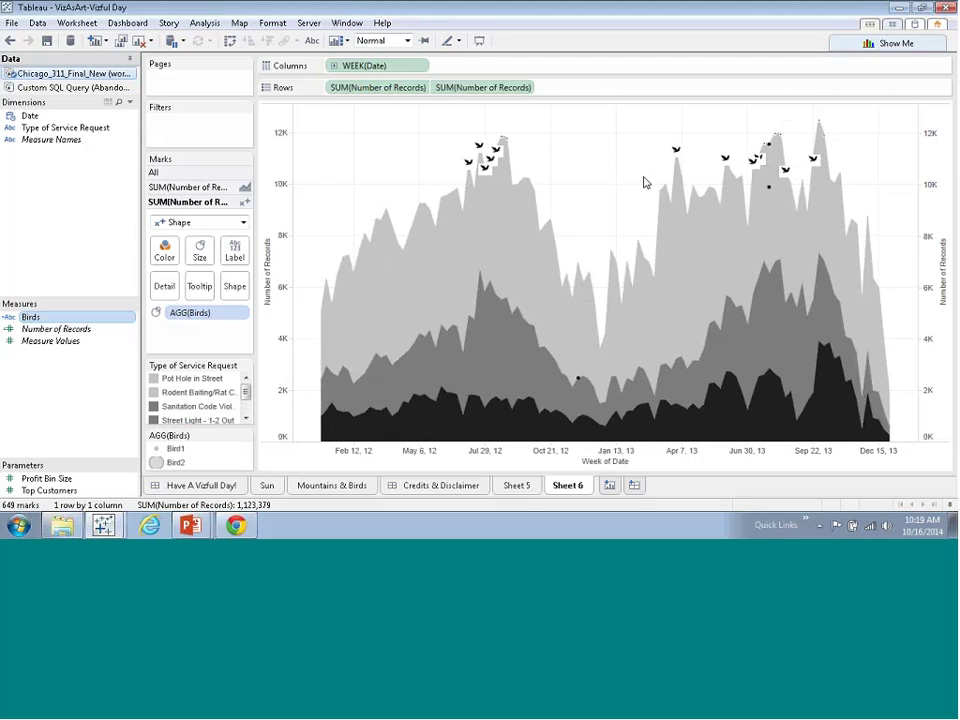
# Fix the range of the birds' secondary Number of Records axis to end at 12,000.
pyautogui.moveTo(755, 170)
pyautogui.rightClick(928, 206)
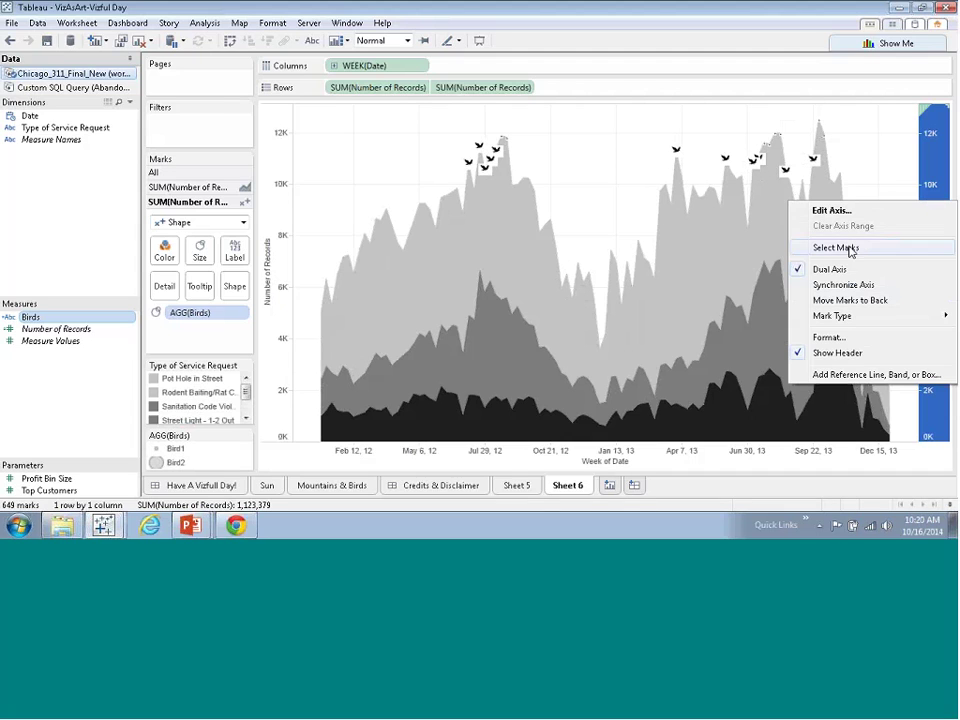
pyautogui.click(800, 211)
pyautogui.click(352, 222)
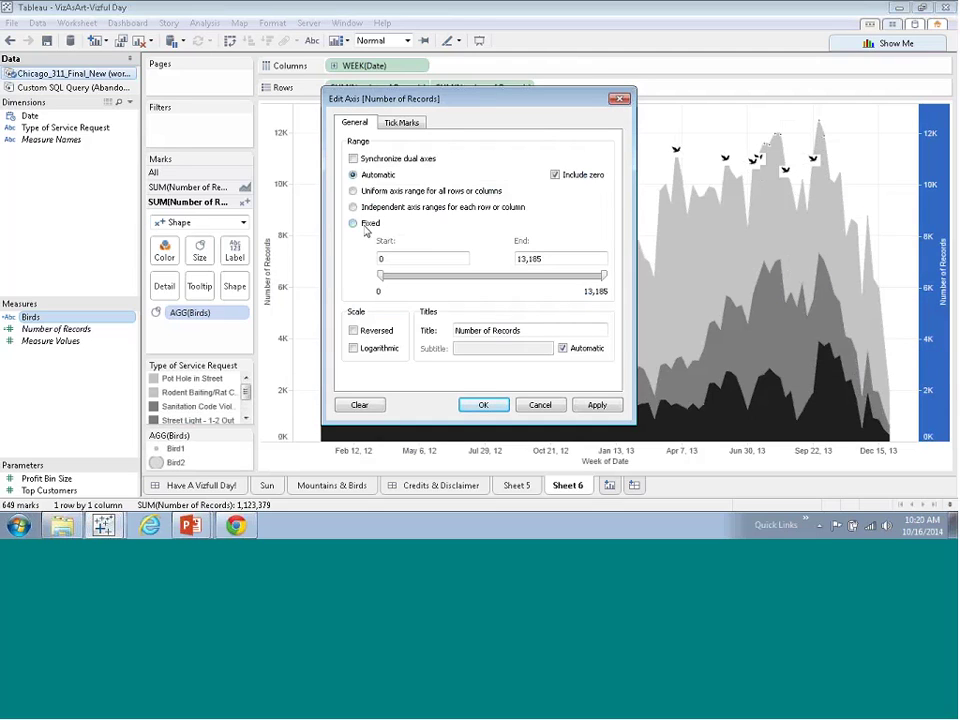
pyautogui.click(585, 260)
pyautogui.moveTo(585, 260); pyautogui.dragTo(517, 260)
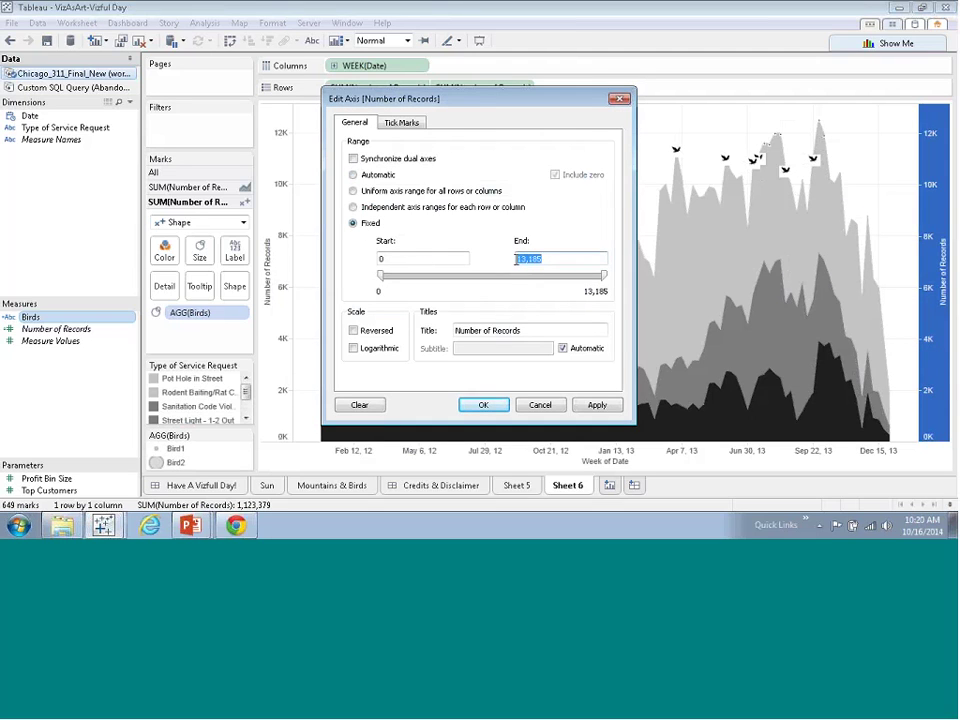
pyautogui.write('12000')
pyautogui.click(598, 406)
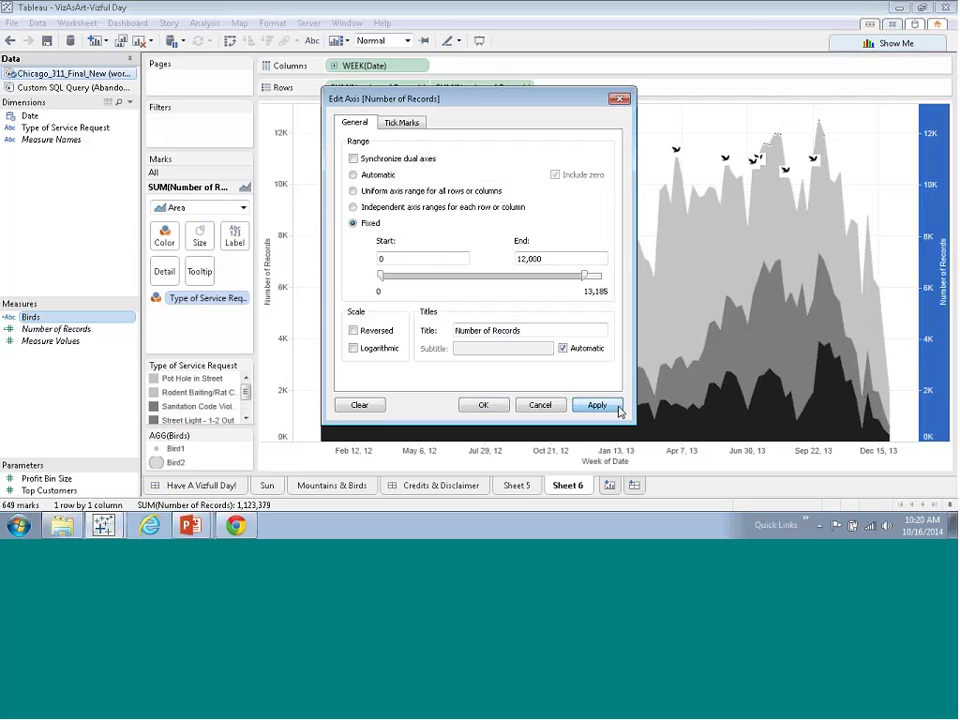
pyautogui.click(483, 405)
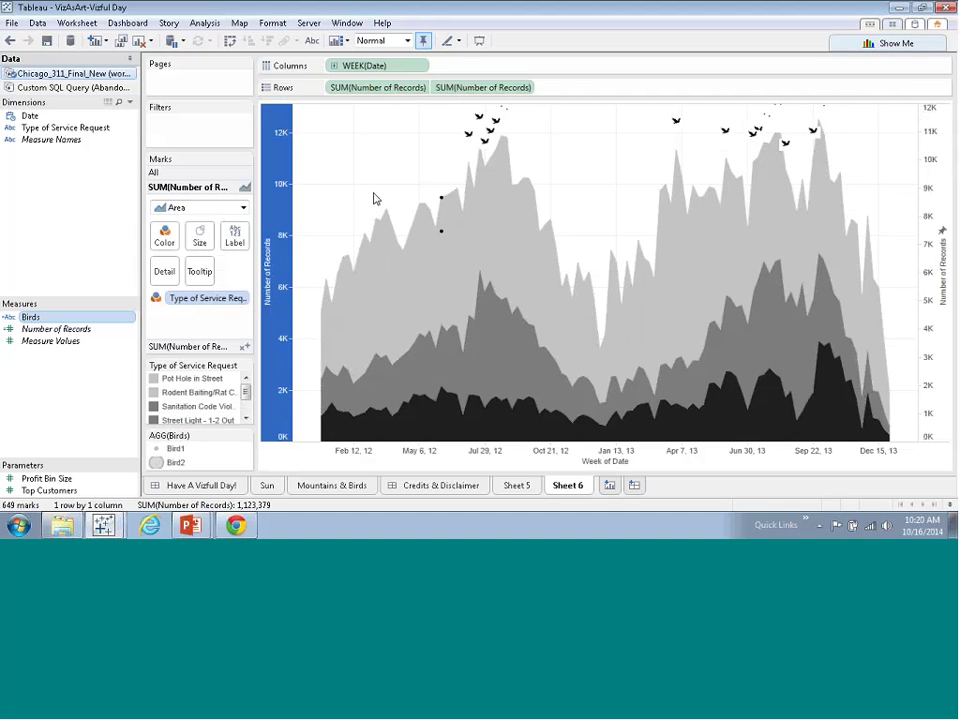
# Remove the grid lines from the Sheet 6 worksheet by setting them to None.
pyautogui.rightClick(322, 193)
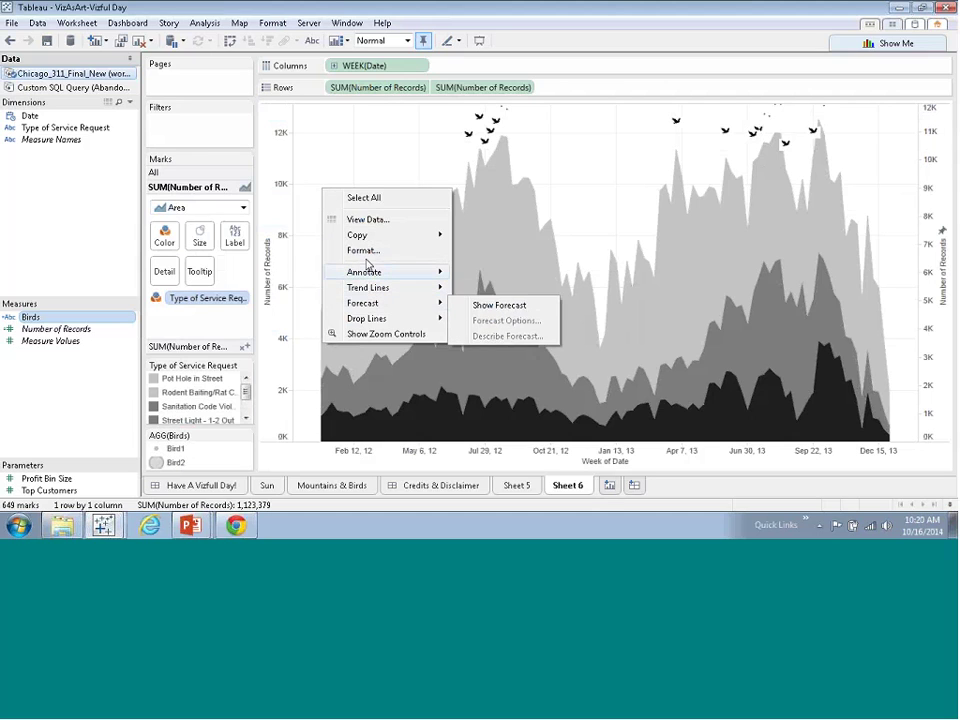
pyautogui.moveTo(364, 237)
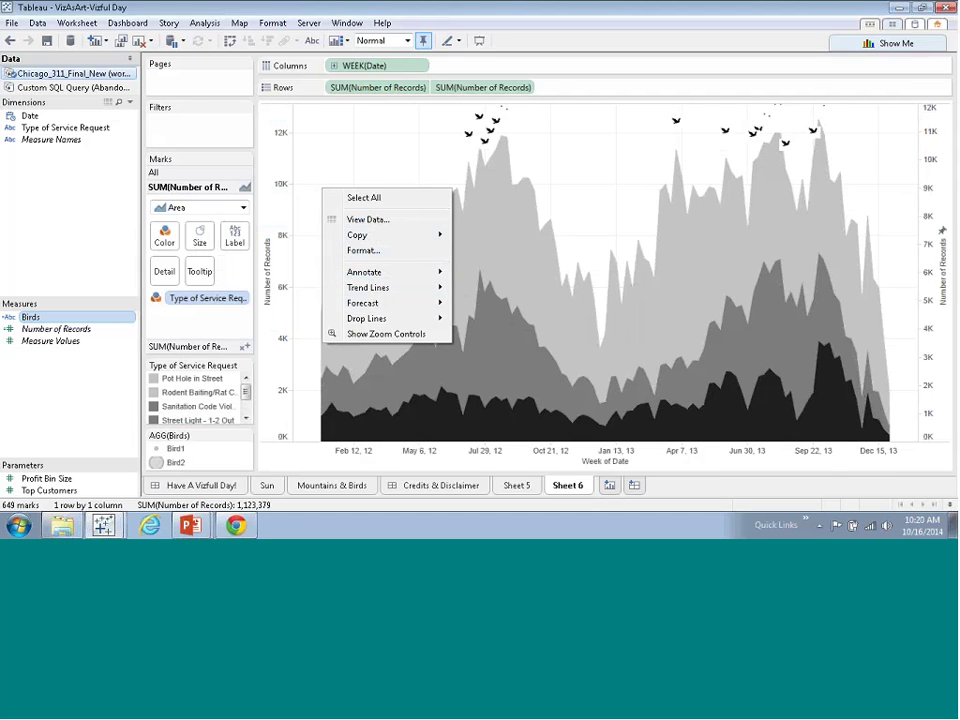
pyautogui.click(368, 251)
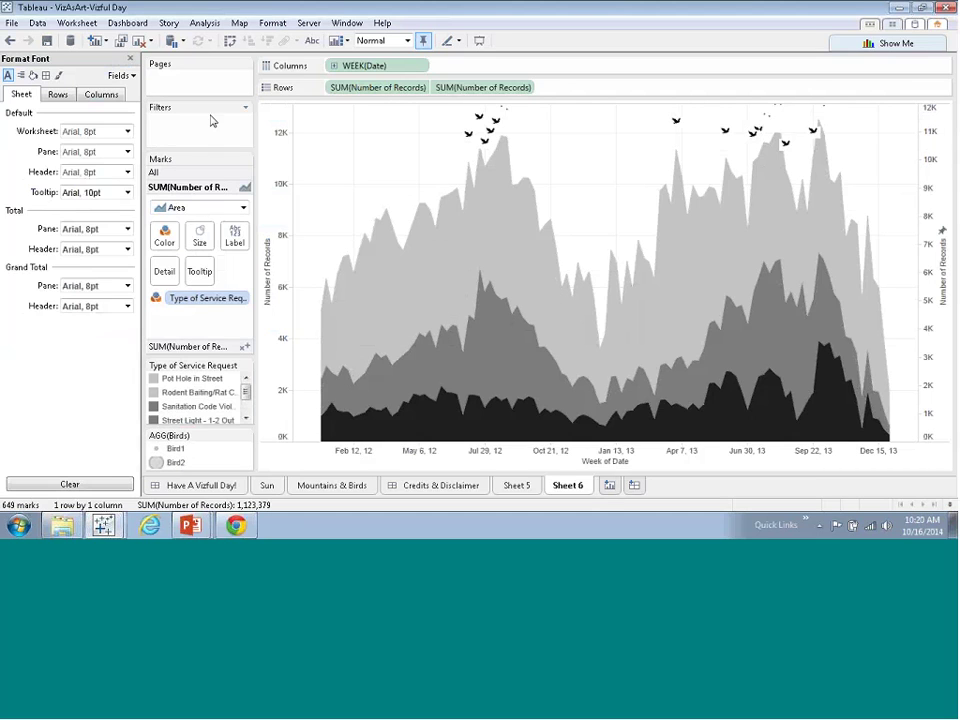
pyautogui.click(57, 77)
pyautogui.click(85, 131)
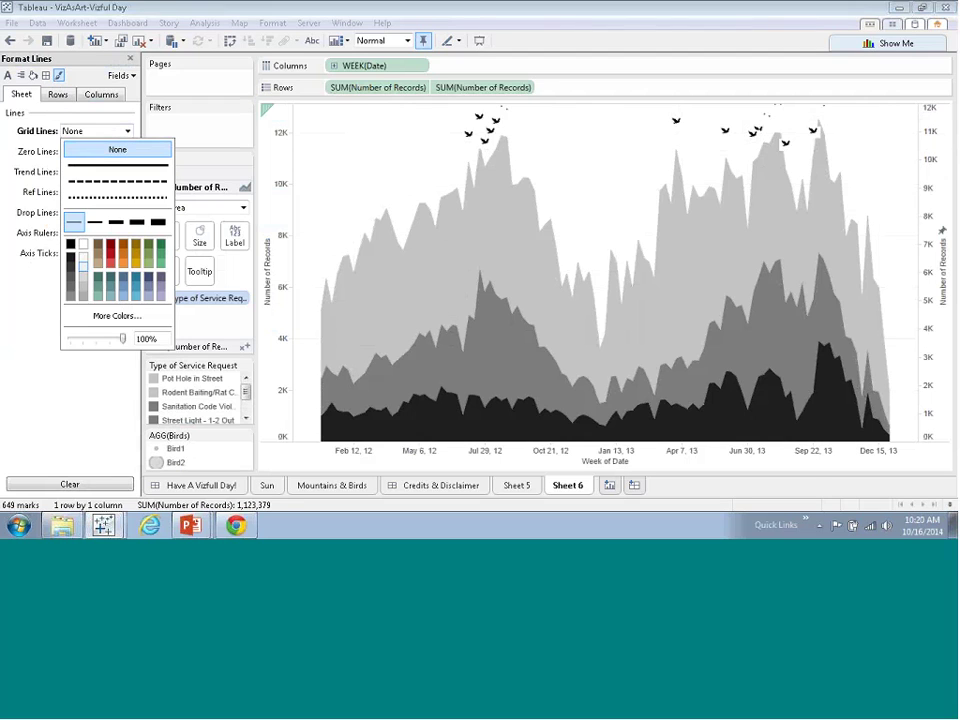
pyautogui.click(117, 149)
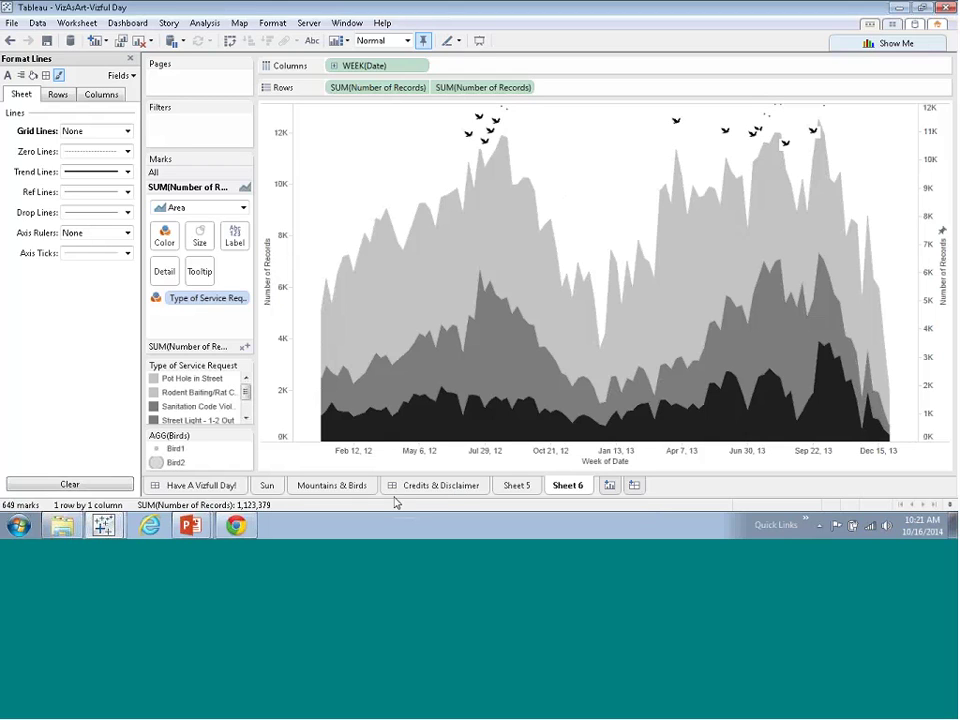
# Check the Sun worksheet, and create a new dashboard with Sheet 6 placed on it.
pyautogui.click(265, 487)
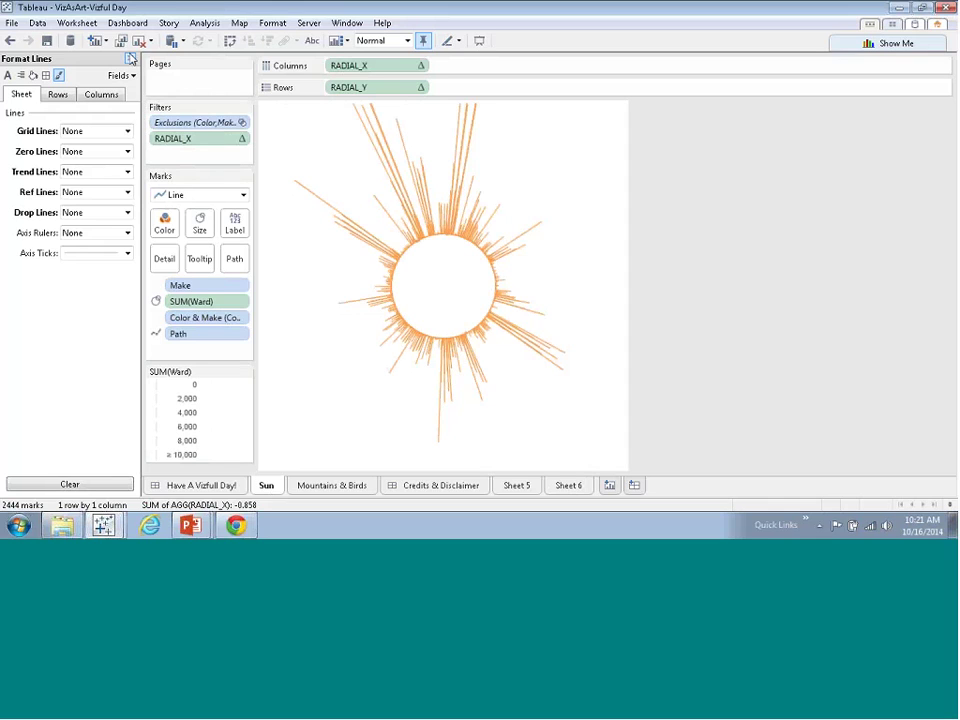
pyautogui.click(130, 58)
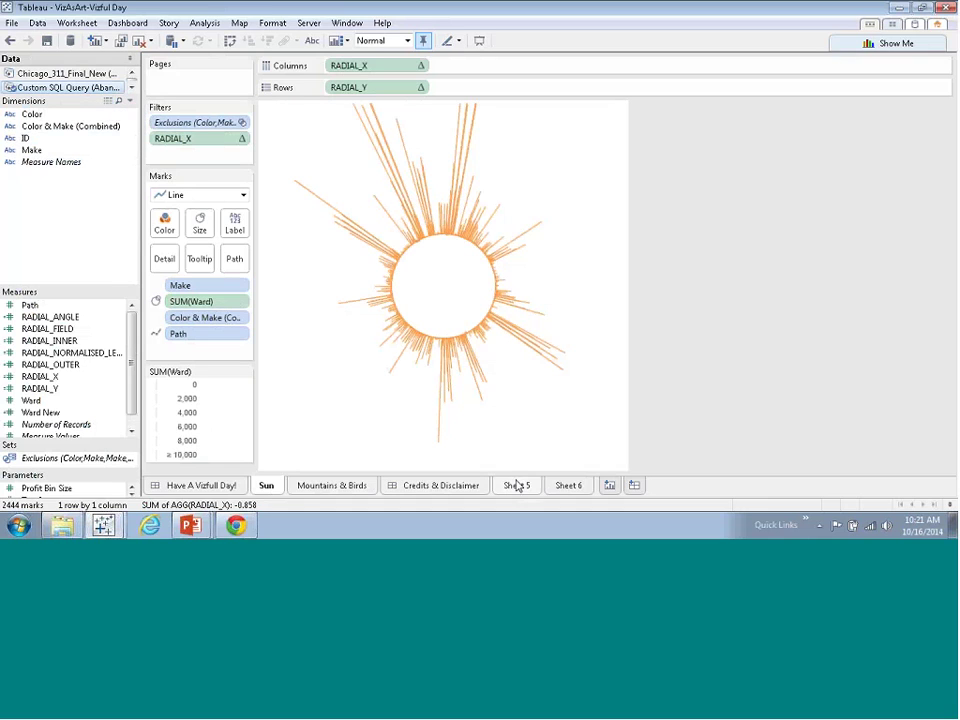
pyautogui.click(568, 485)
pyautogui.click(634, 485)
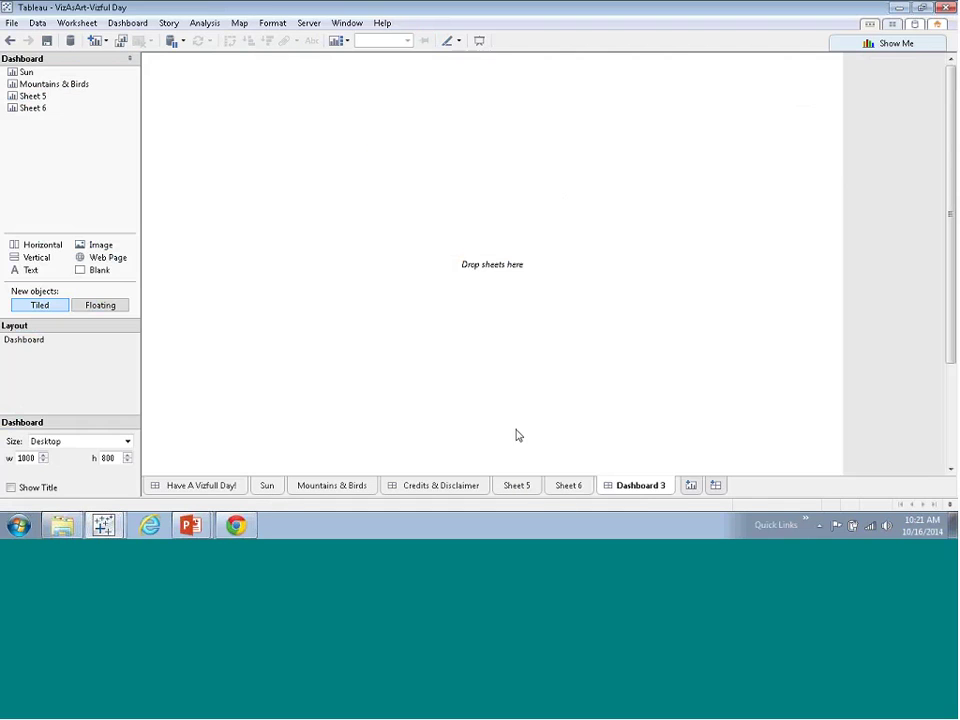
pyautogui.click(48, 97)
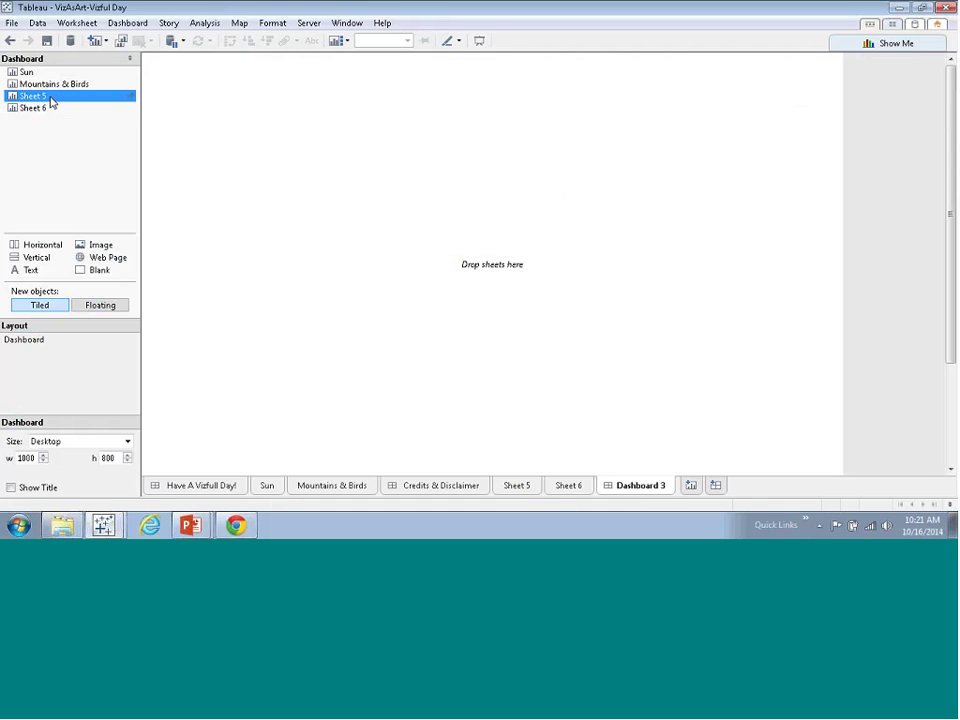
pyautogui.moveTo(45, 108); pyautogui.dragTo(401, 163)
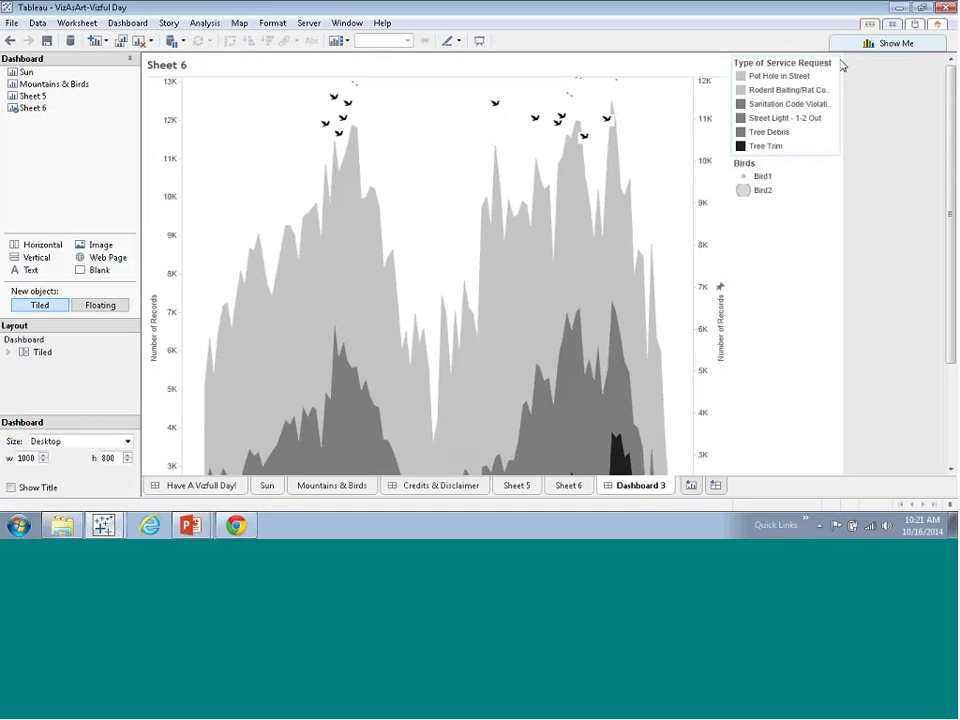
# Remove the Type of Service Request and Birds legends from the dashboard and hide both Number of Records axis headers.
pyautogui.click(831, 62)
pyautogui.click(831, 56)
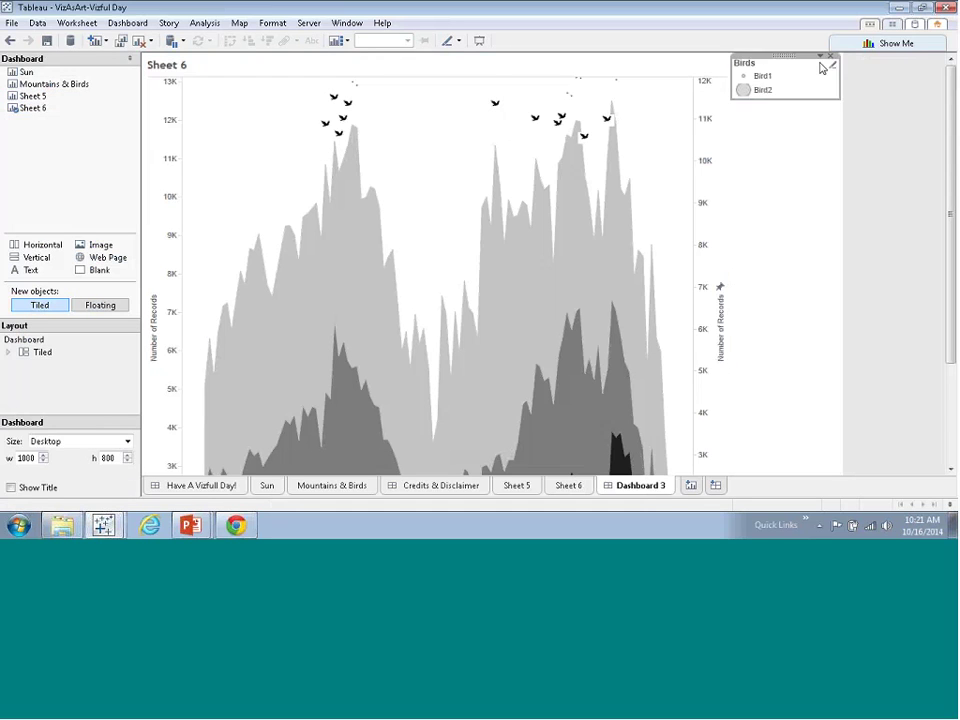
pyautogui.rightClick(788, 128)
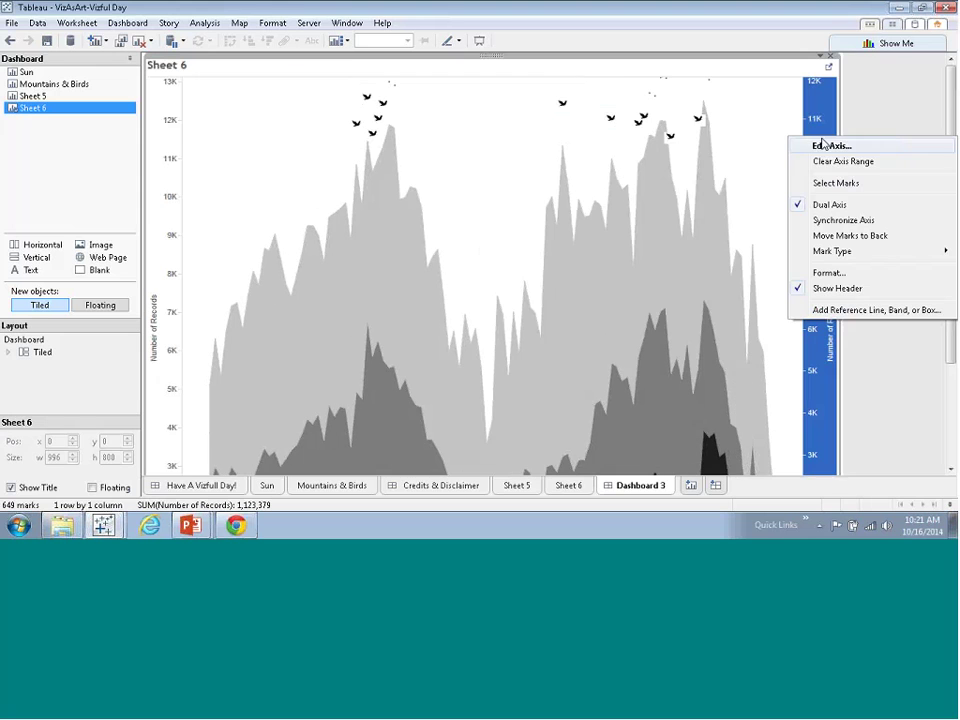
pyautogui.press('Escape')
pyautogui.rightClick(160, 195)
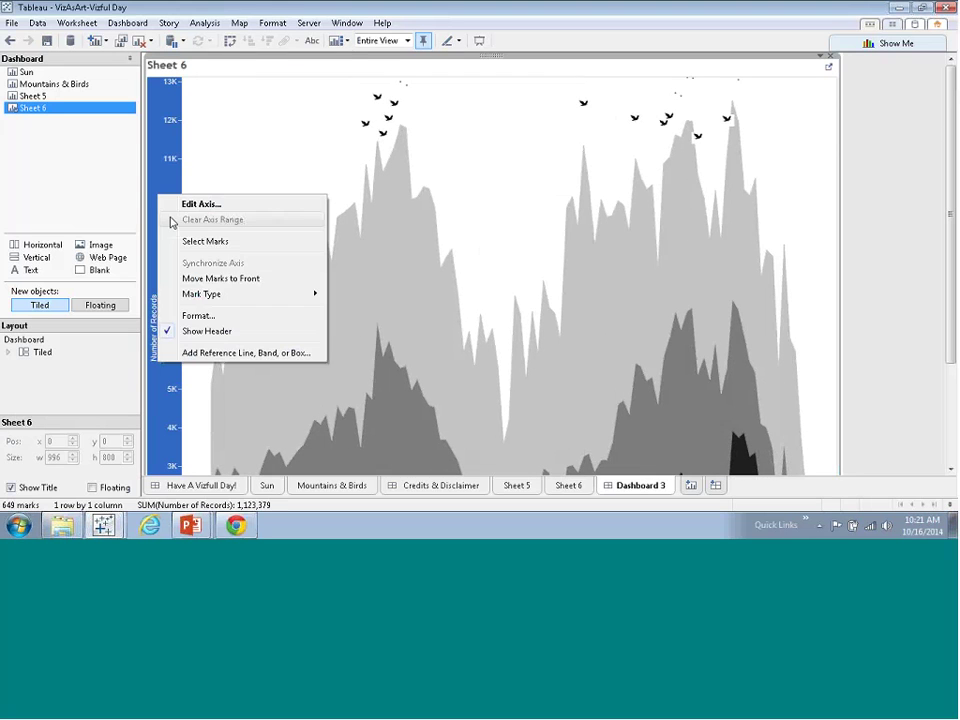
pyautogui.click(201, 332)
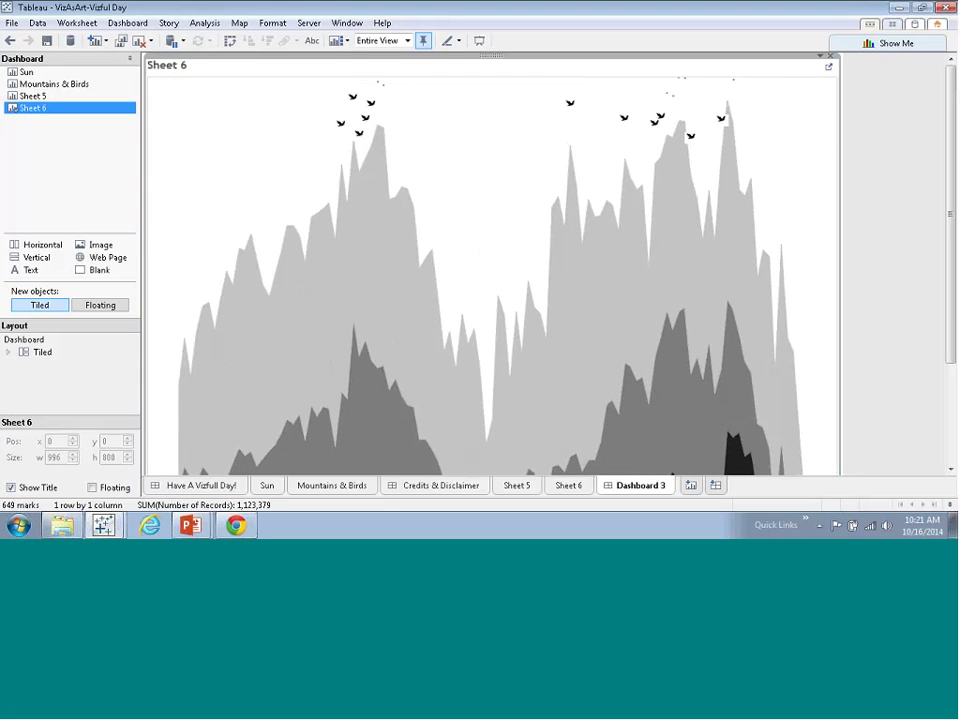
# Place the Sun sheet as a floating object between the two mountain peaks, sized about 164 by 167 pixels.
pyautogui.moveTo(27, 72)
pyautogui.mouseDown()
pyautogui.moveTo(467, 203)
pyautogui.moveTo(481, 182)
pyautogui.moveTo(414, 178)
pyautogui.mouseUp()
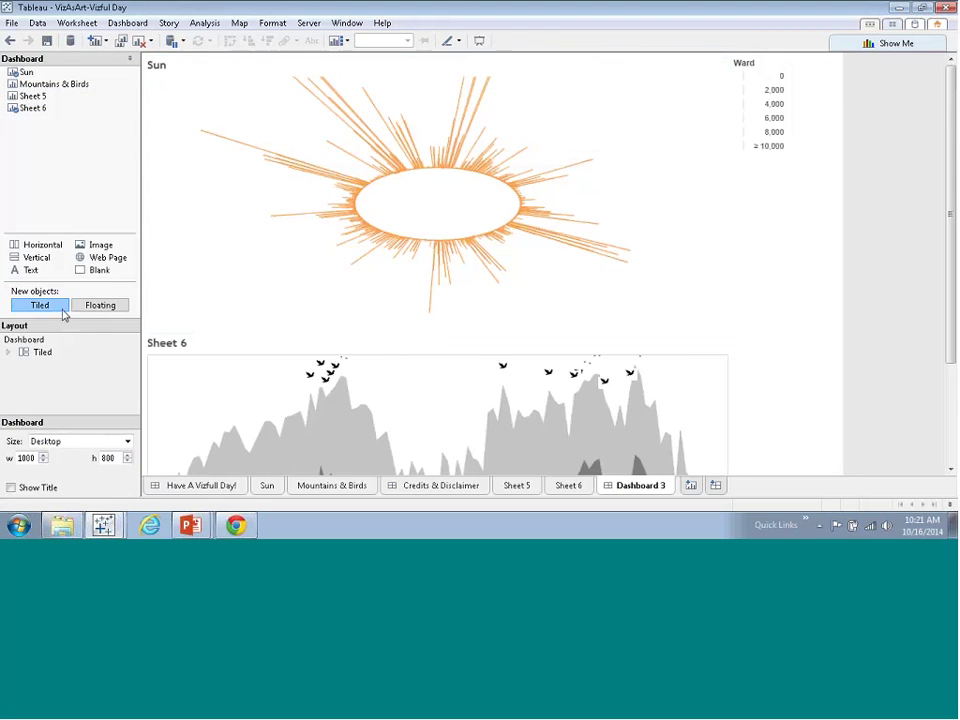
pyautogui.hotkey('ctrl', 'z')
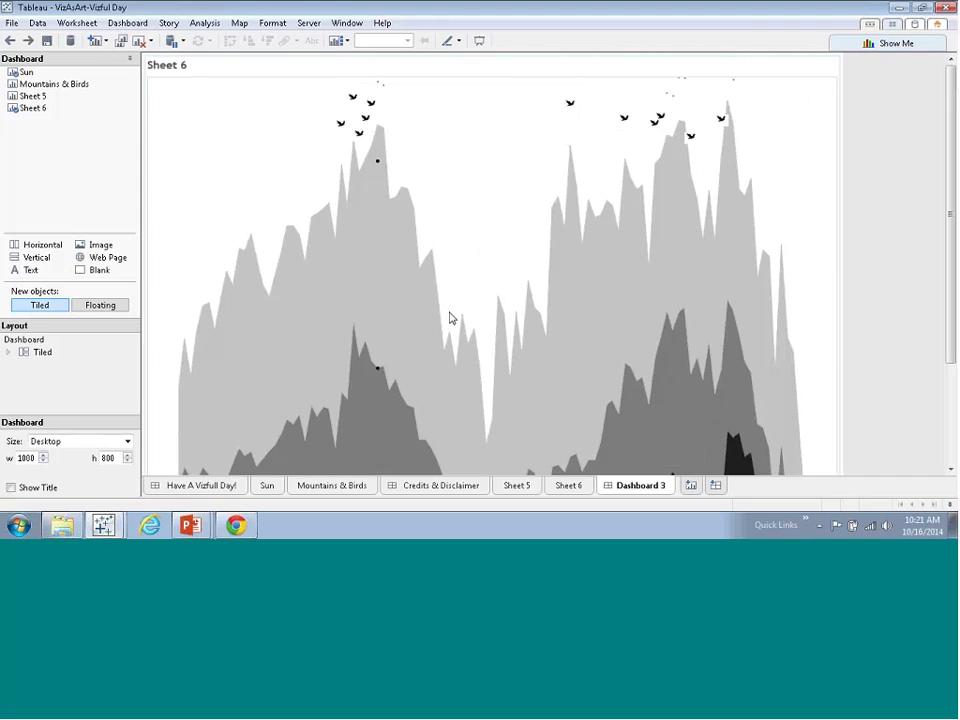
pyautogui.click(100, 307)
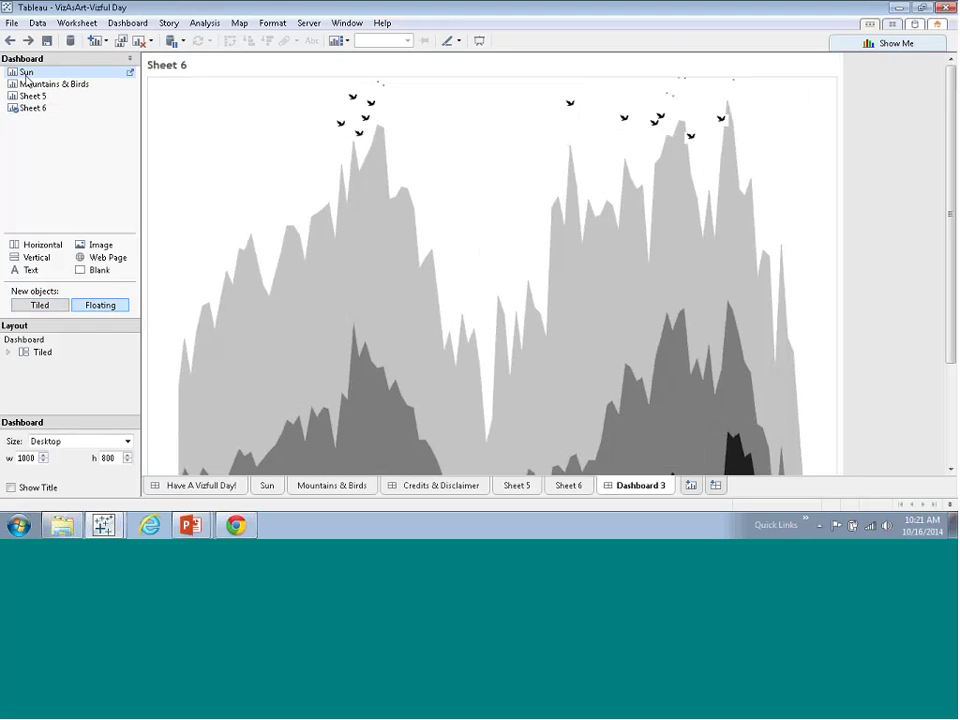
pyautogui.moveTo(26, 76); pyautogui.dragTo(401, 126)
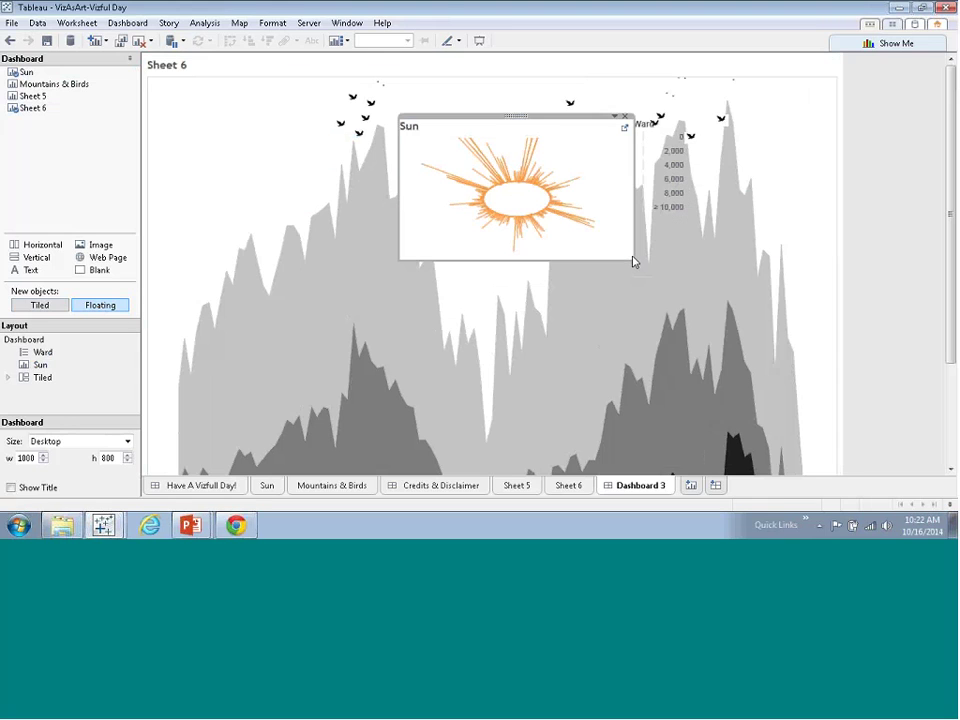
pyautogui.moveTo(633, 262); pyautogui.dragTo(517, 243)
pyautogui.moveTo(460, 116); pyautogui.dragTo(484, 100)
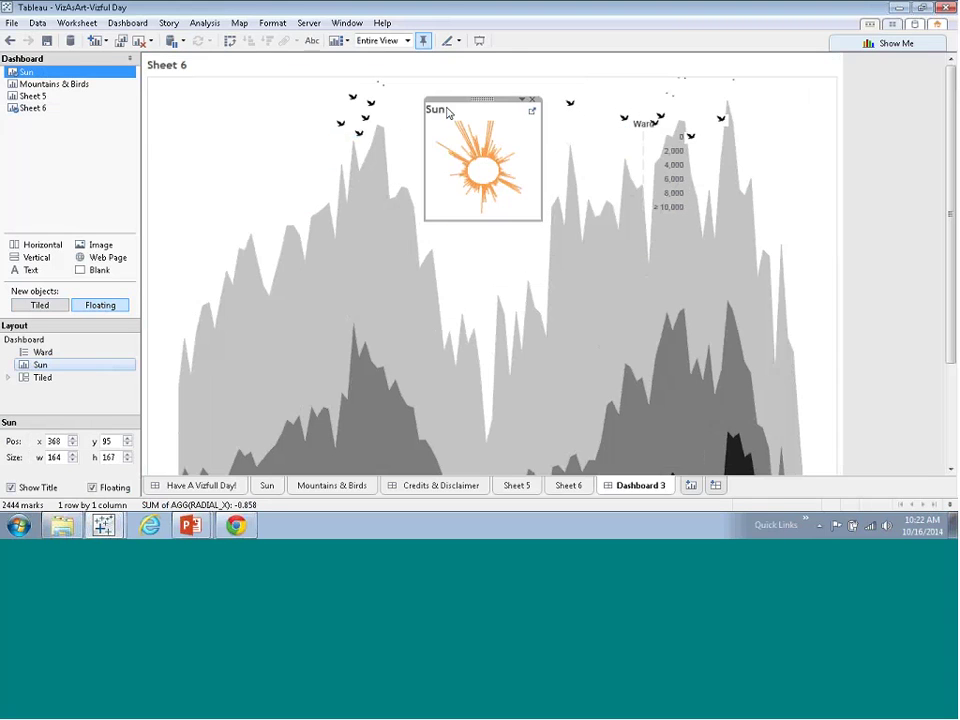
# Hide the floating Sun sheet's title and remove its Ward legend from the dashboard.
pyautogui.rightClick(442, 109)
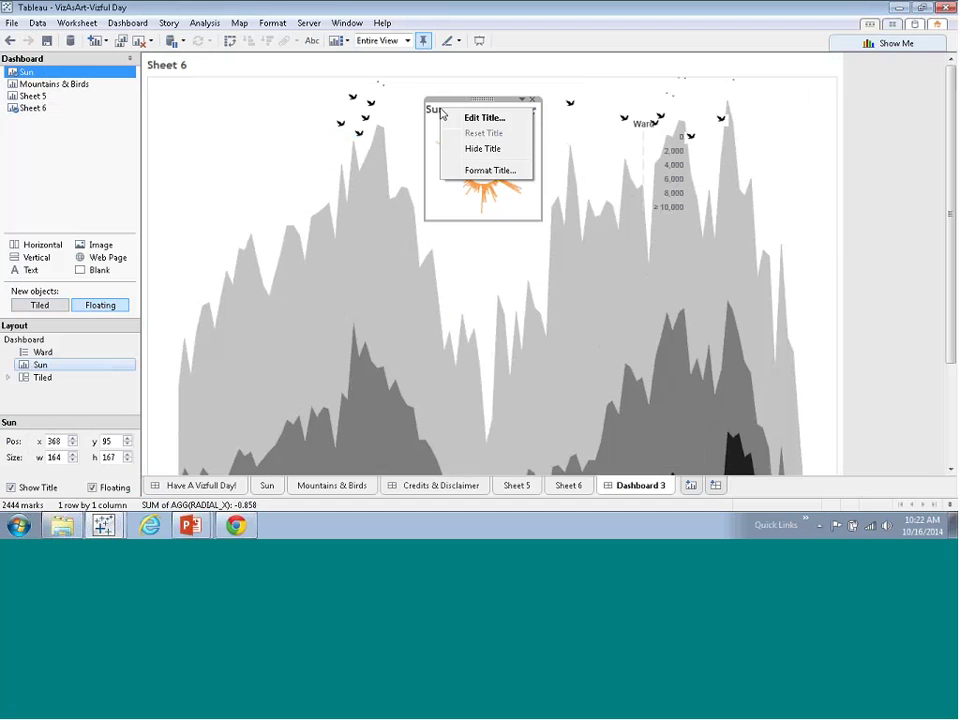
pyautogui.click(480, 149)
pyautogui.click(862, 216)
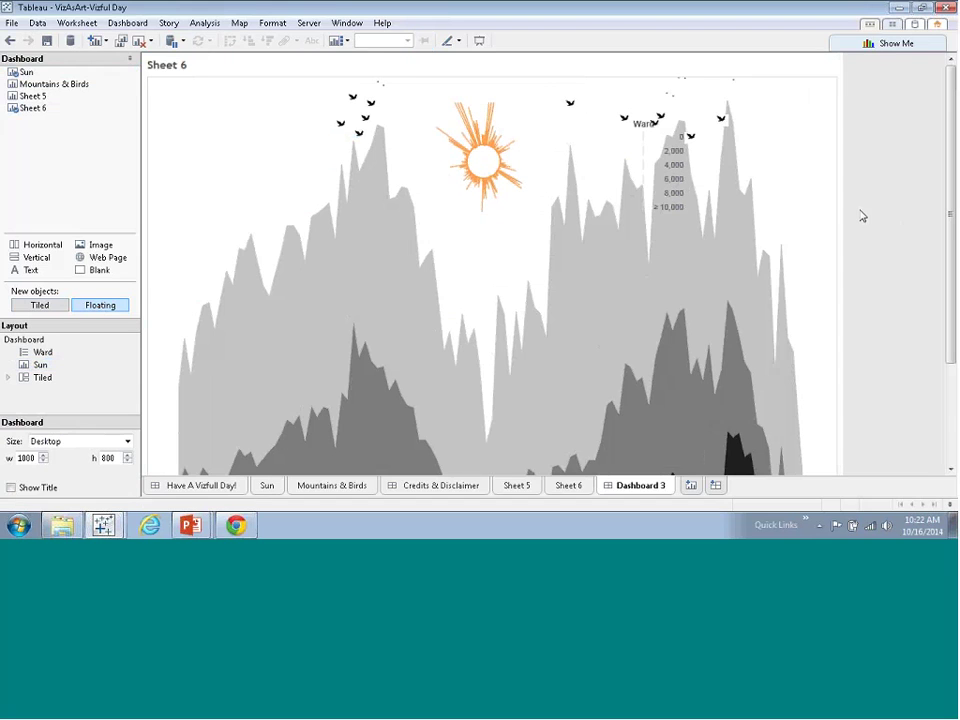
pyautogui.click(724, 121)
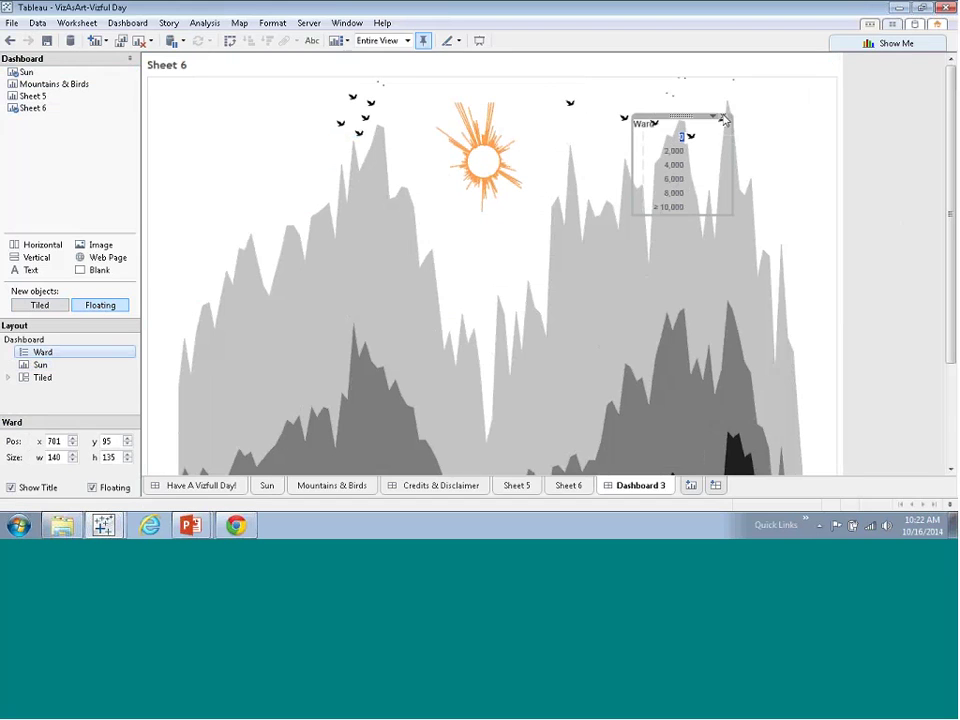
pyautogui.click(724, 120)
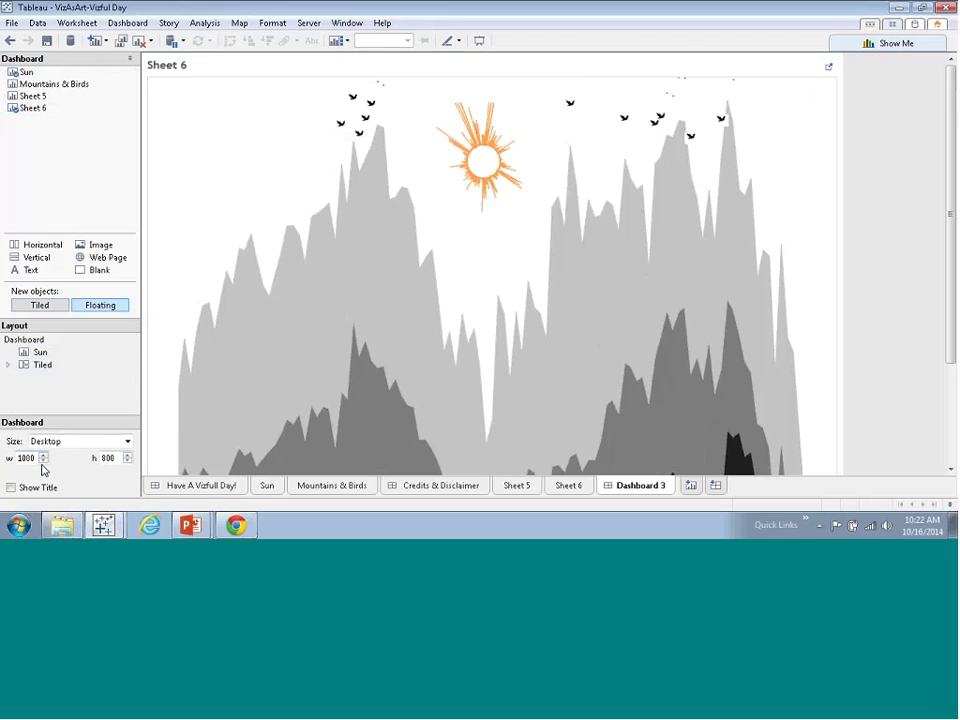
# Set the dashboard height to 600 pixels.
pyautogui.doubleClick(114, 457)
pyautogui.write('600')
pyautogui.press('Return')
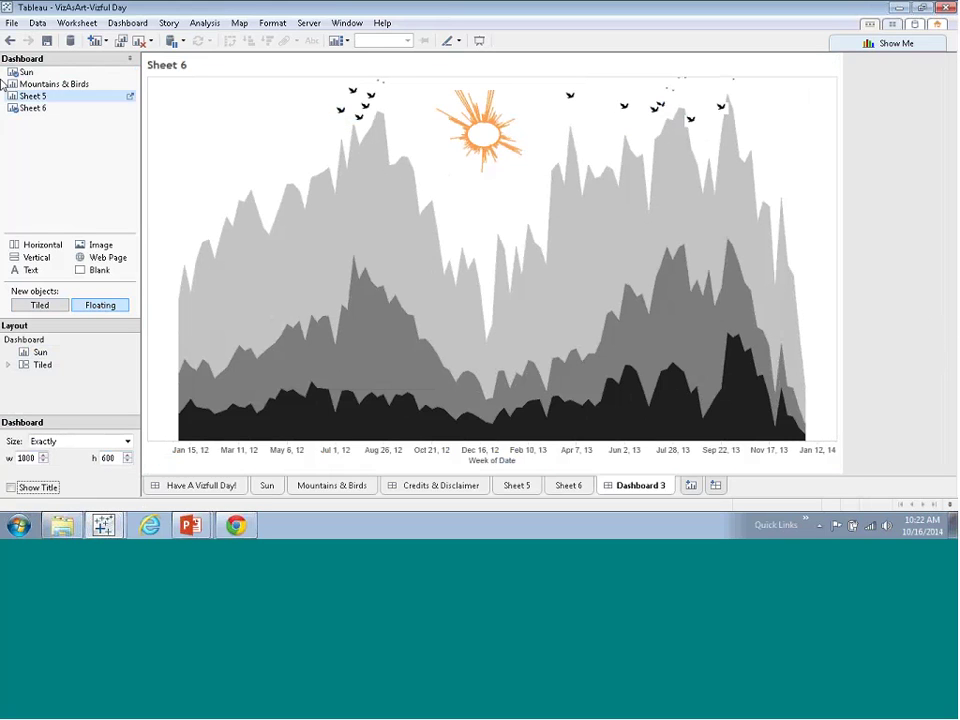
# Close the Vizful Day workbook and open VizAsArt-EmeraldCity.twbx.
pyautogui.click(12, 23)
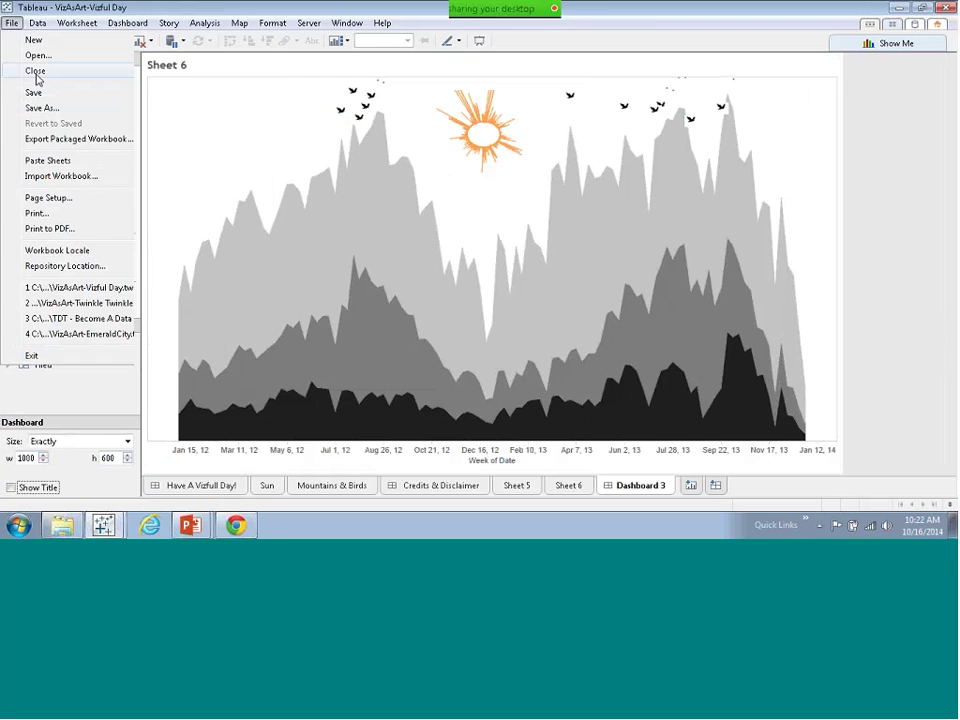
pyautogui.click(36, 70)
pyautogui.click(507, 280)
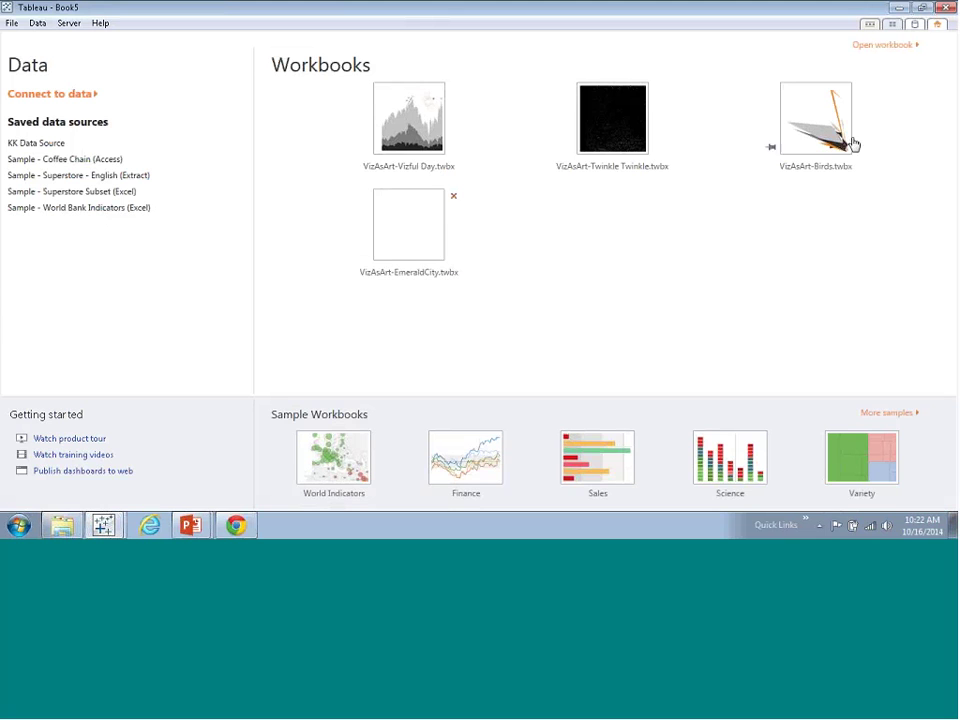
pyautogui.click(394, 240)
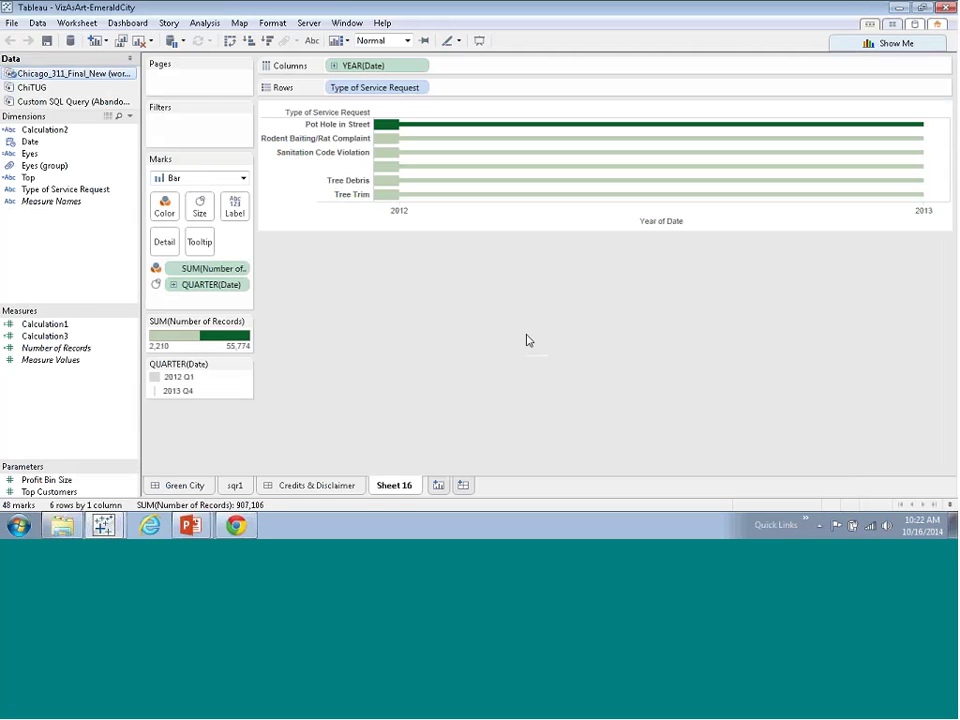
# Create a new worksheet with Type of Service Request on columns and continuous WEEK(Date) on rows.
pyautogui.click(438, 487)
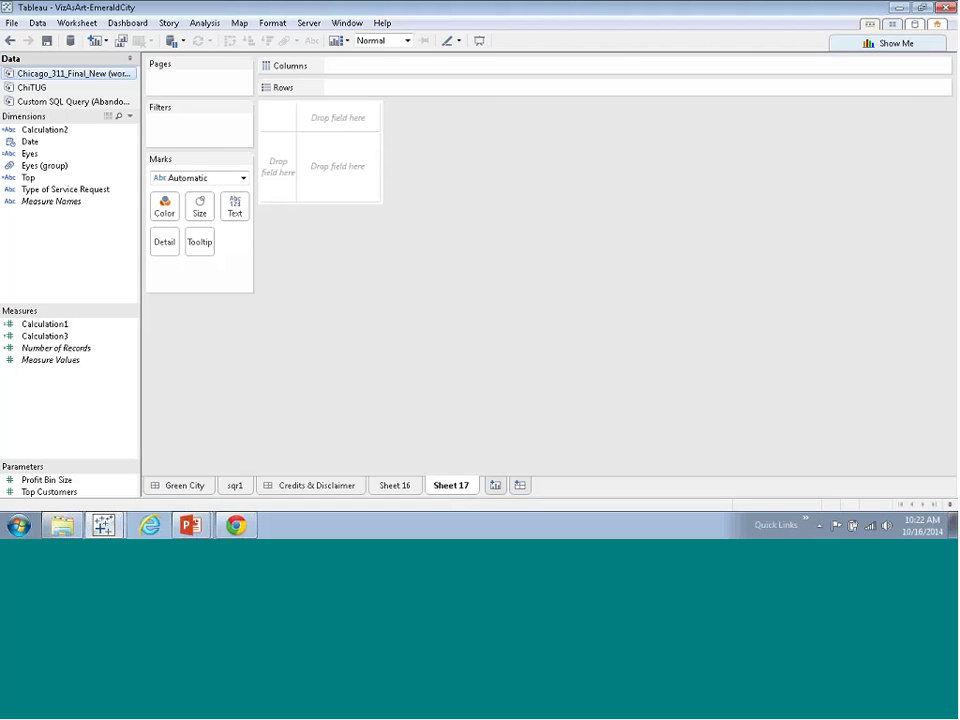
pyautogui.moveTo(65, 189); pyautogui.dragTo(353, 79)
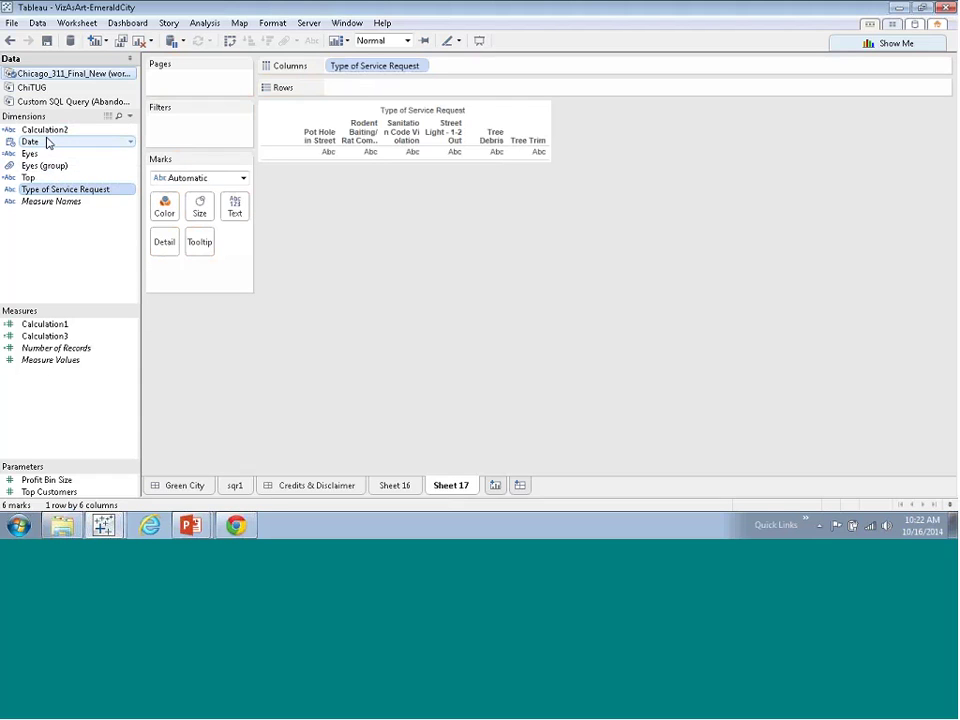
pyautogui.moveTo(47, 143); pyautogui.dragTo(327, 87)
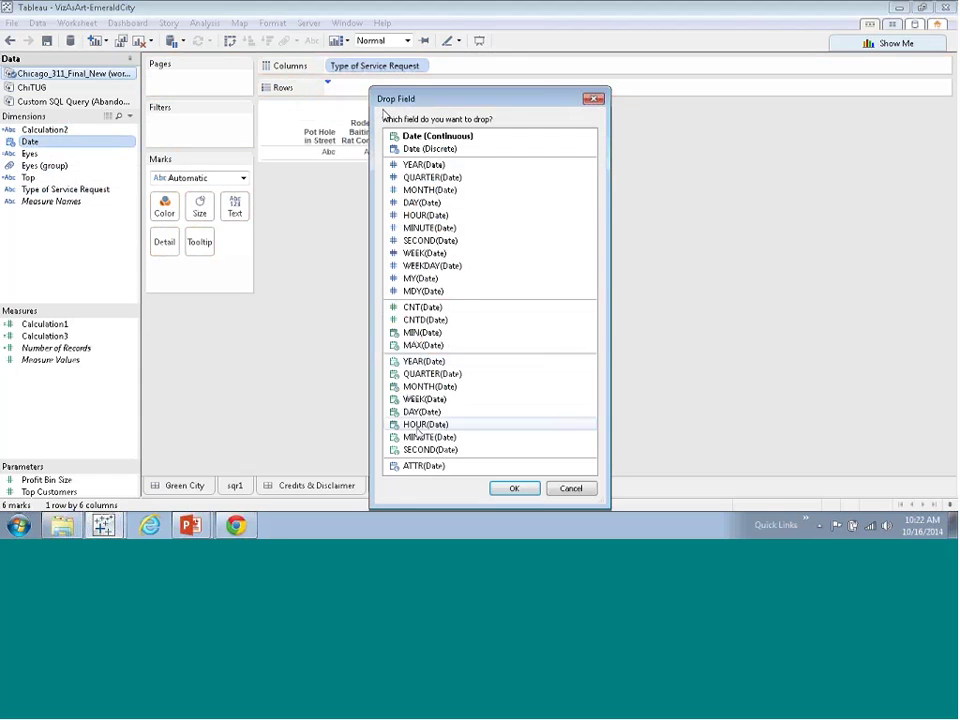
pyautogui.click(470, 399)
pyautogui.click(514, 488)
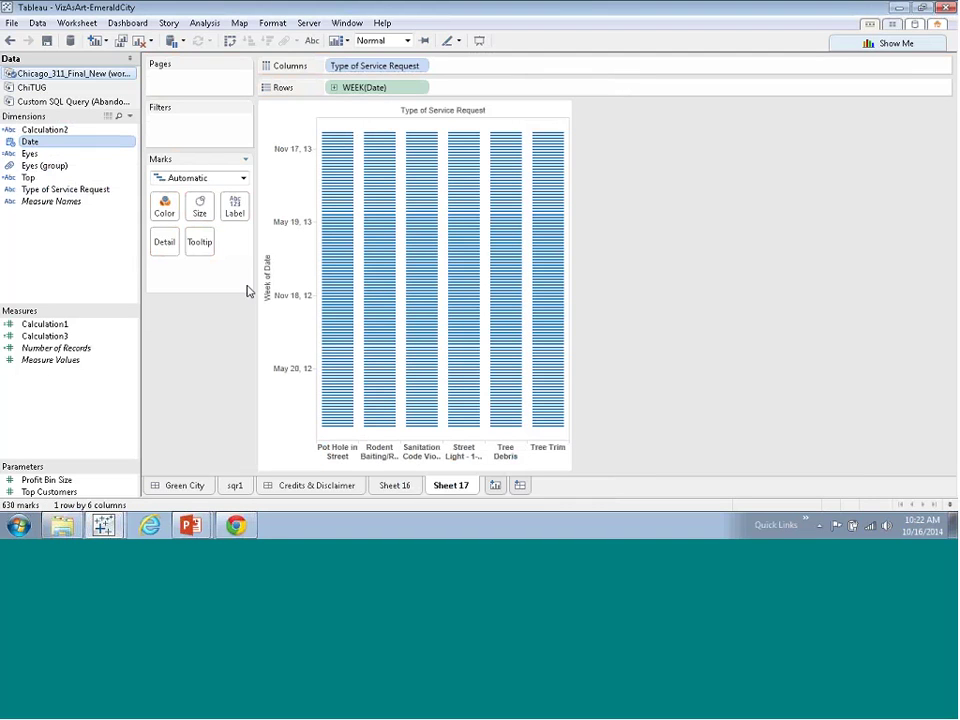
# Change the mark type to Bar and color the bars by Number of Records.
pyautogui.click(195, 183)
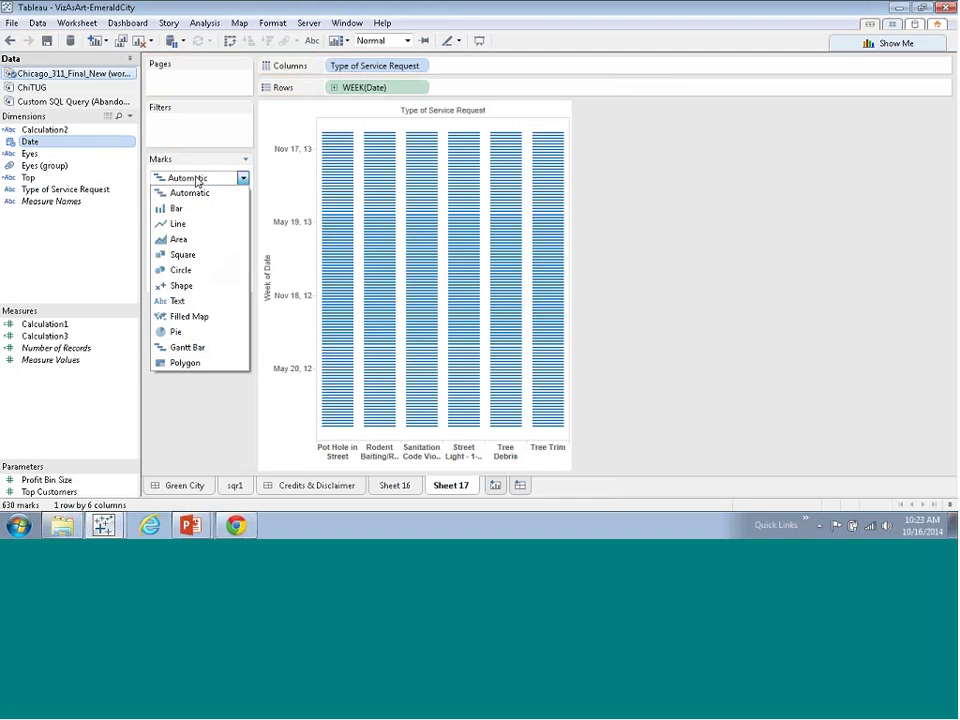
pyautogui.click(191, 208)
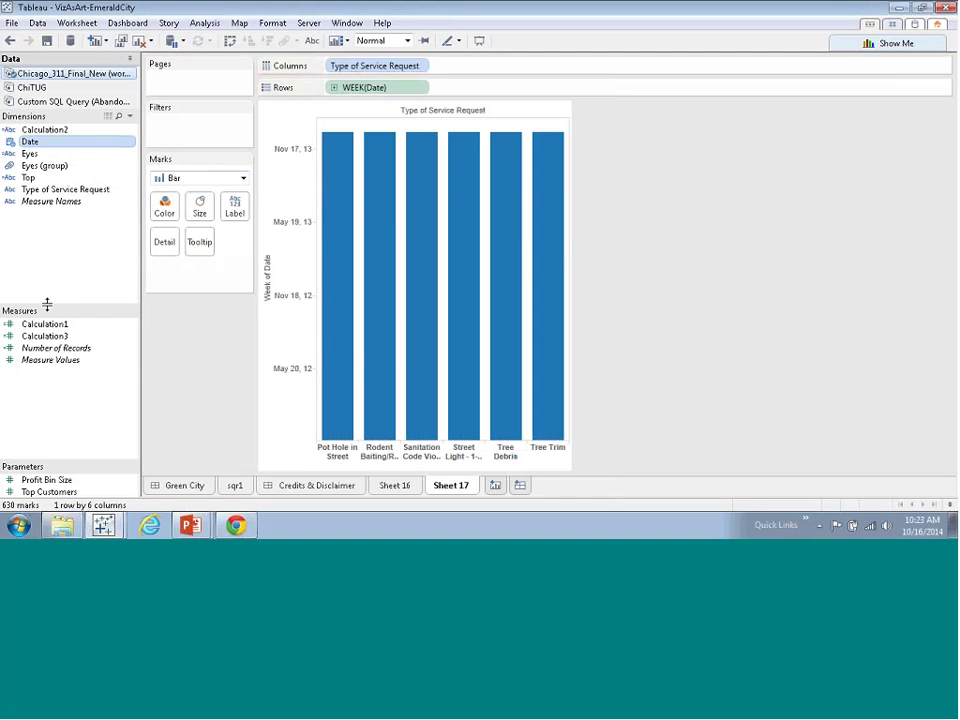
pyautogui.moveTo(63, 350)
pyautogui.mouseDown()
pyautogui.moveTo(60, 262)
pyautogui.moveTo(167, 236)
pyautogui.moveTo(170, 204)
pyautogui.mouseUp()
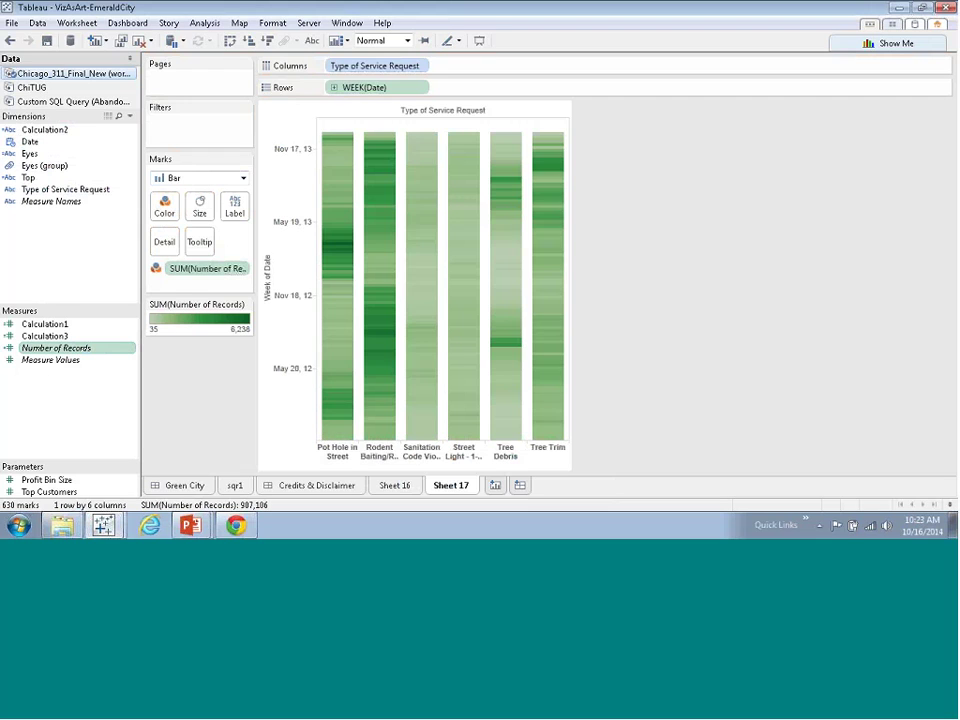
# Edit the Number of Records colors to use stepped color with 2 steps.
pyautogui.doubleClick(197, 322)
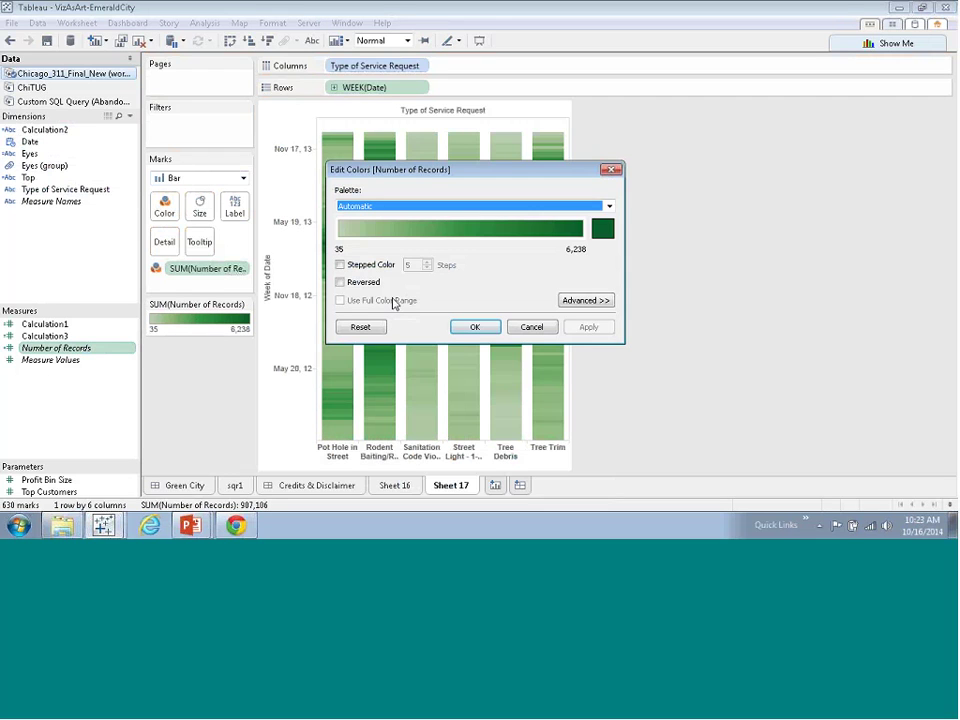
pyautogui.click(341, 265)
pyautogui.click(427, 268)
pyautogui.click(427, 268)
pyautogui.click(427, 268)
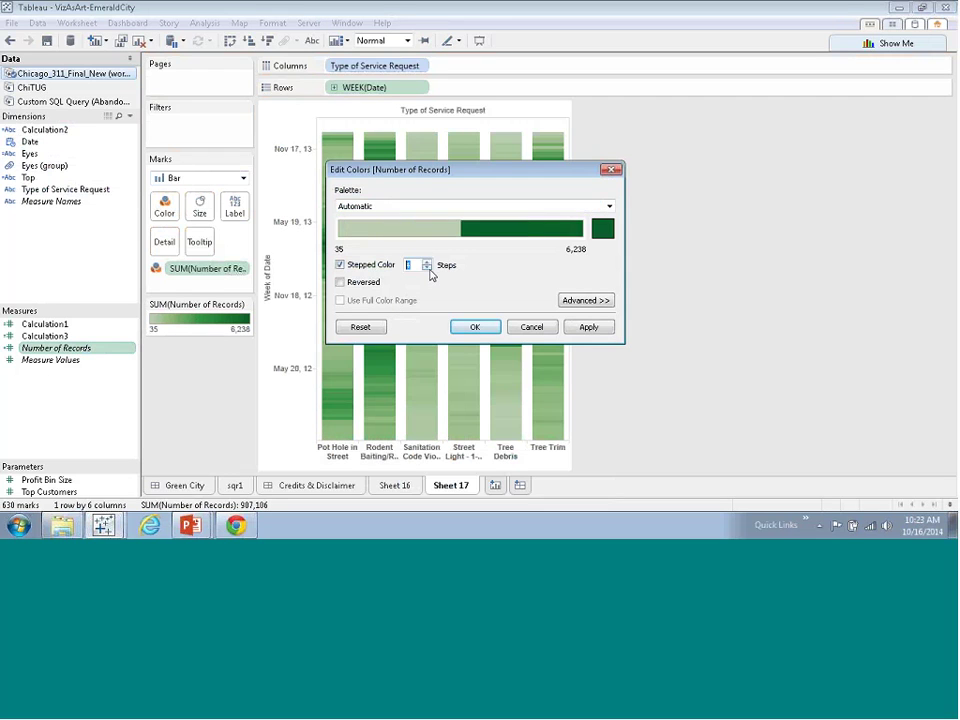
pyautogui.click(574, 328)
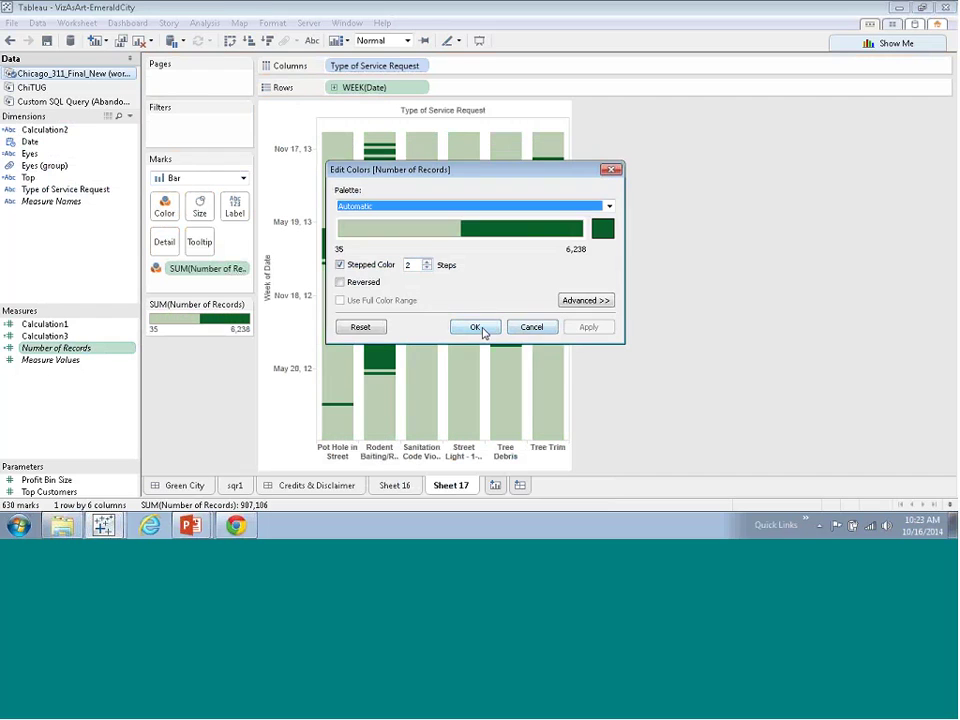
pyautogui.click(480, 328)
# Set the bars' transparency to 73% and give them a green border.
pyautogui.click(165, 207)
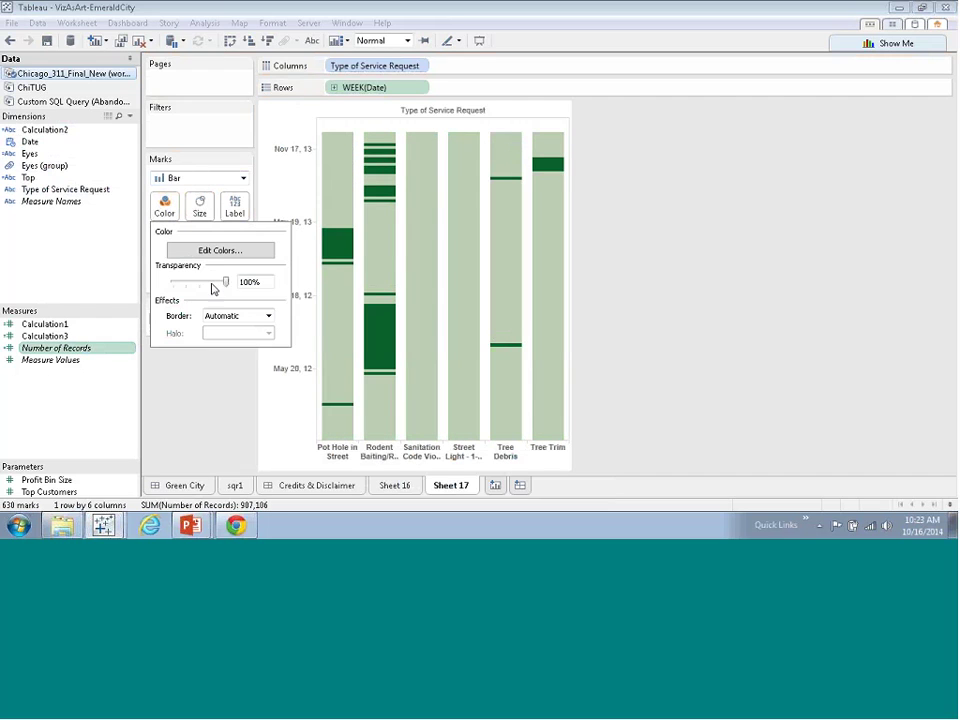
pyautogui.moveTo(222, 282); pyautogui.dragTo(212, 285)
pyautogui.click(222, 316)
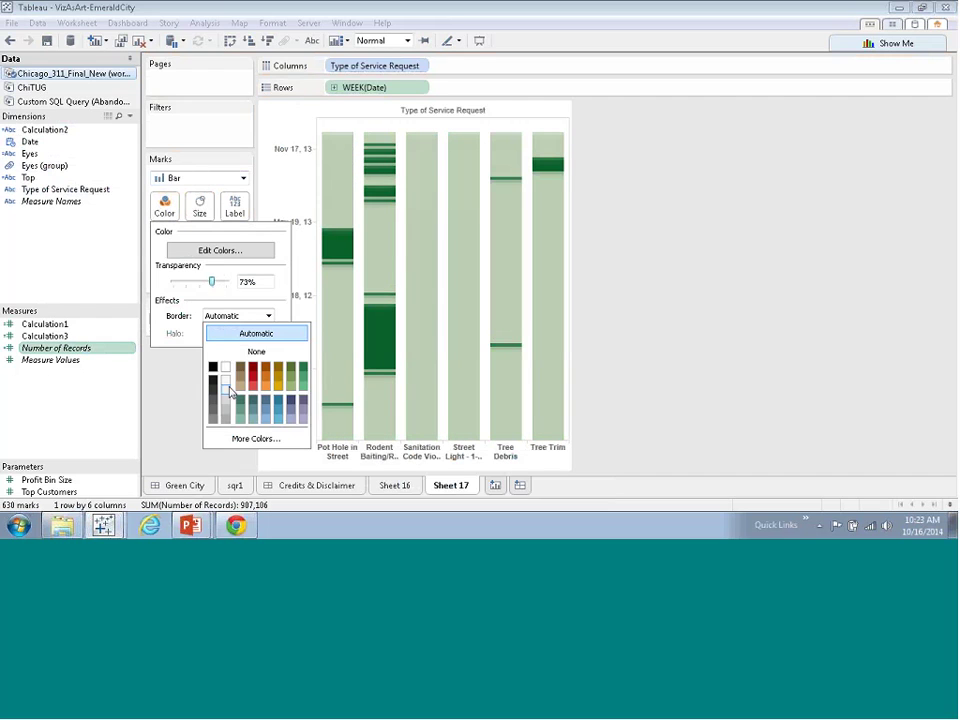
pyautogui.click(751, 359)
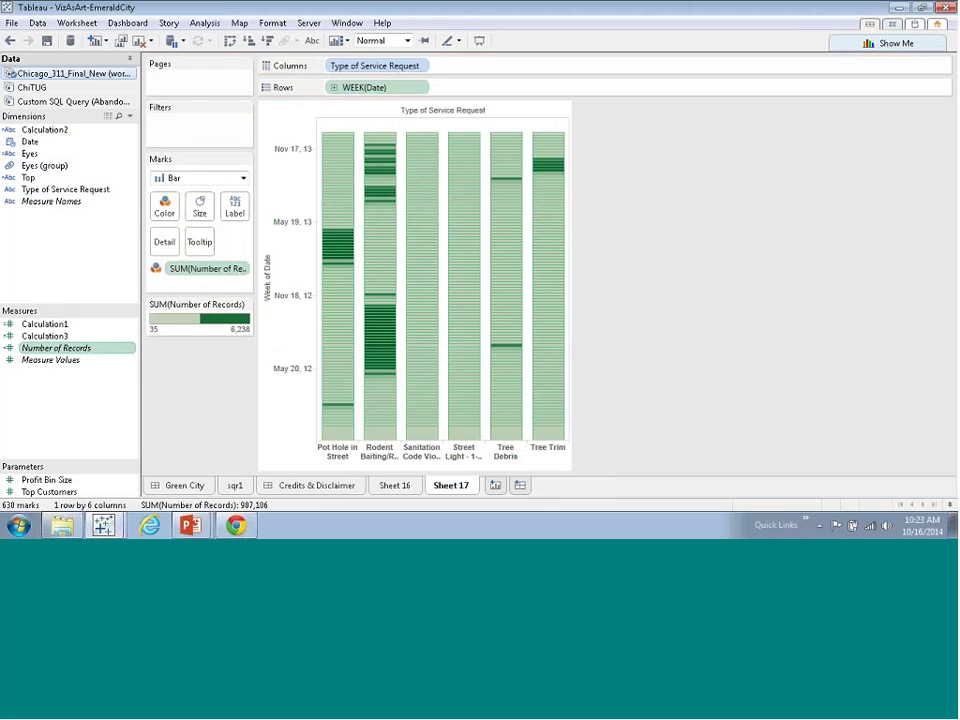
# Size the bars by the discrete YEAR(Date).
pyautogui.moveTo(49, 146); pyautogui.dragTo(209, 212)
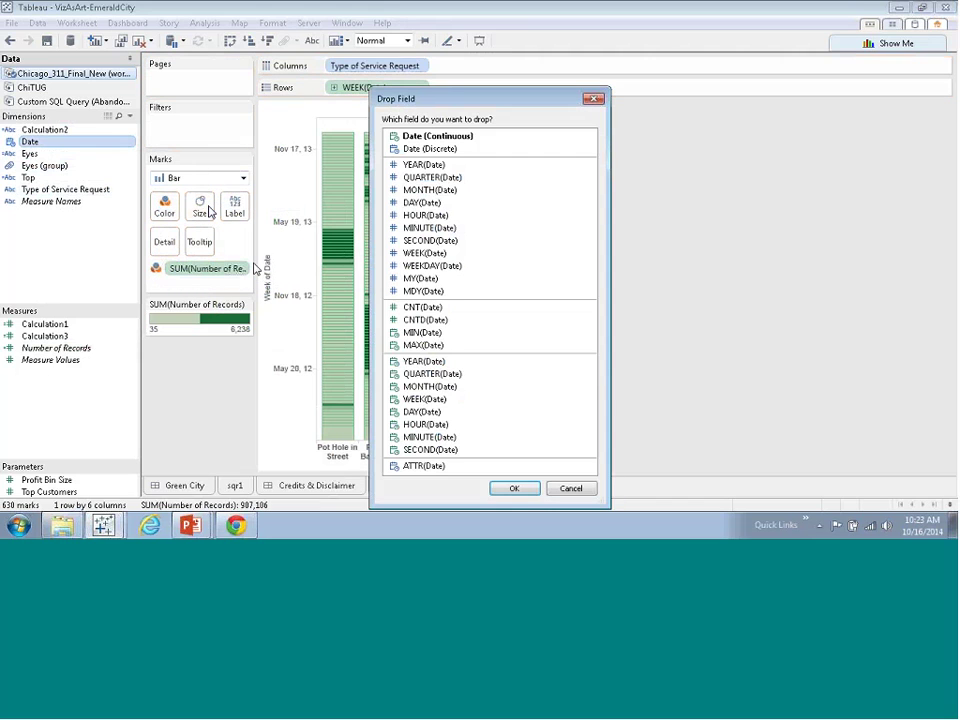
pyautogui.click(428, 164)
pyautogui.click(514, 488)
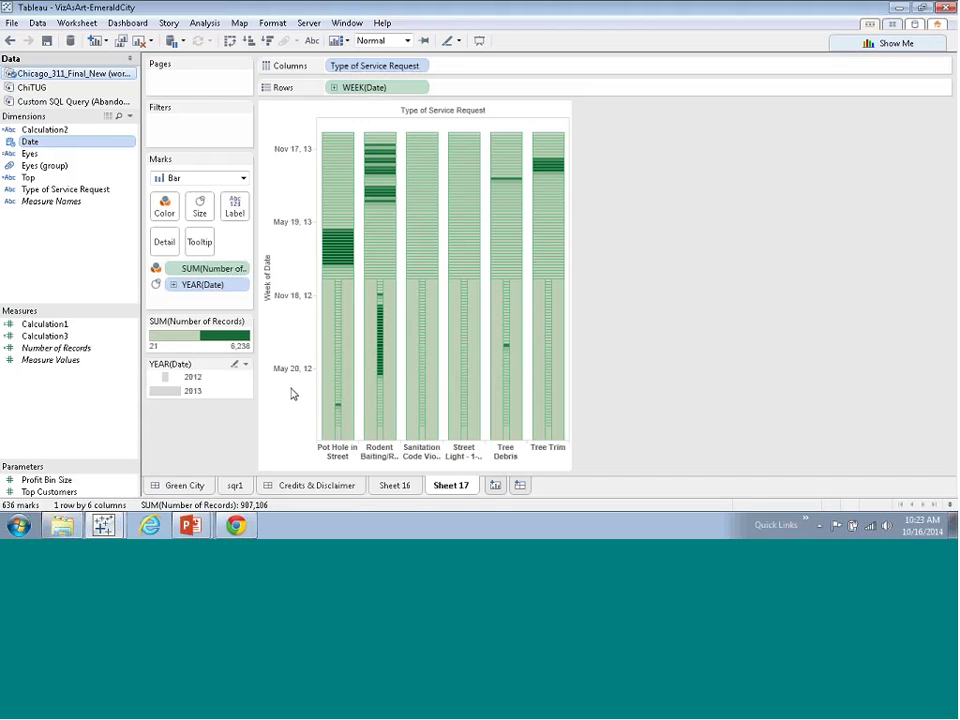
# Reverse the YEAR(Date) mark sizes so 2012 is wide and 2013 narrow.
pyautogui.click(245, 366)
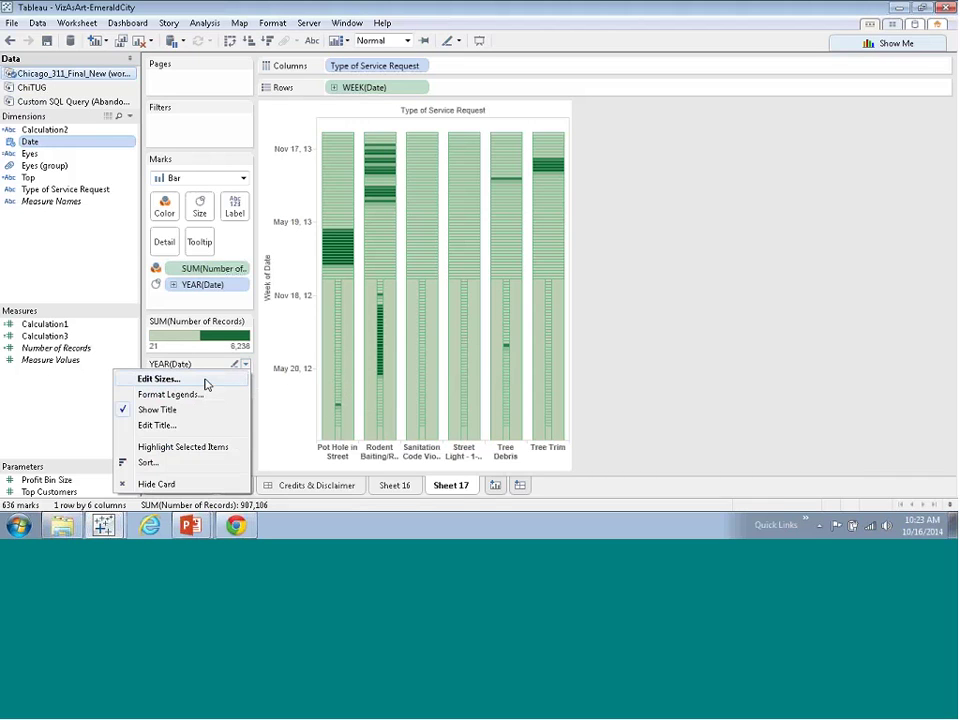
pyautogui.click(206, 381)
pyautogui.click(470, 261)
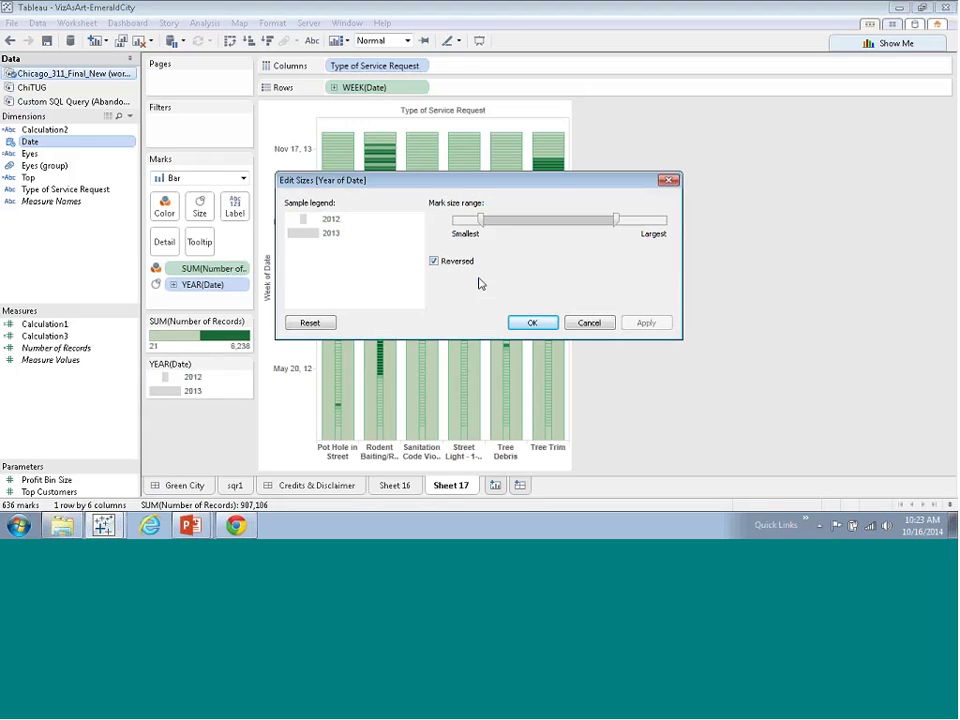
pyautogui.click(645, 324)
pyautogui.click(533, 323)
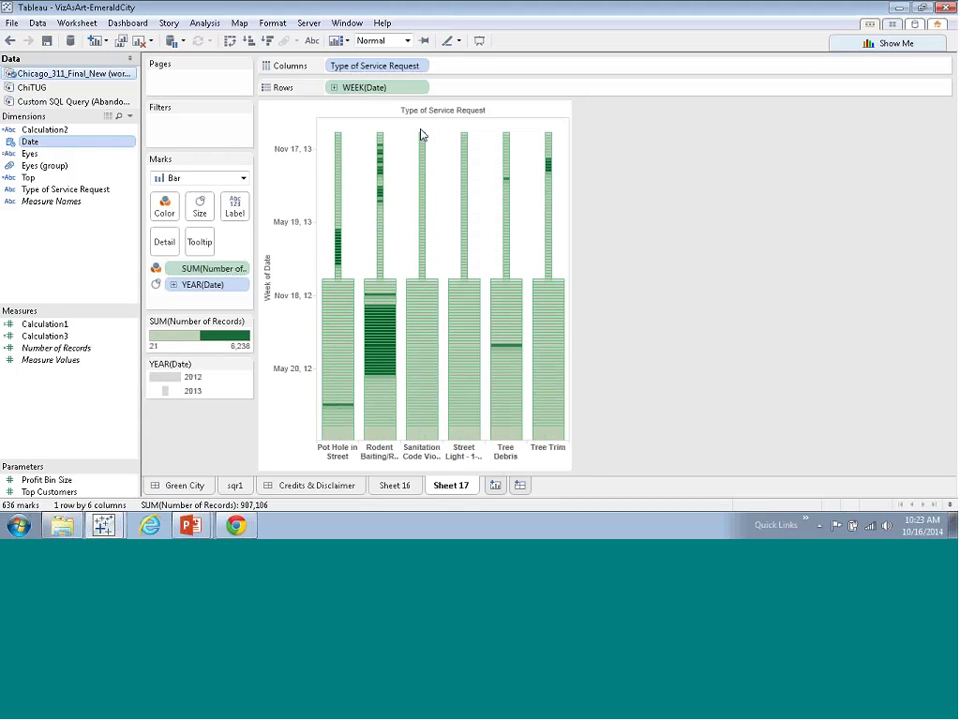
# Filter Type of Service Request to Pot Hole in Street only.
pyautogui.moveTo(377, 67); pyautogui.dragTo(209, 134)
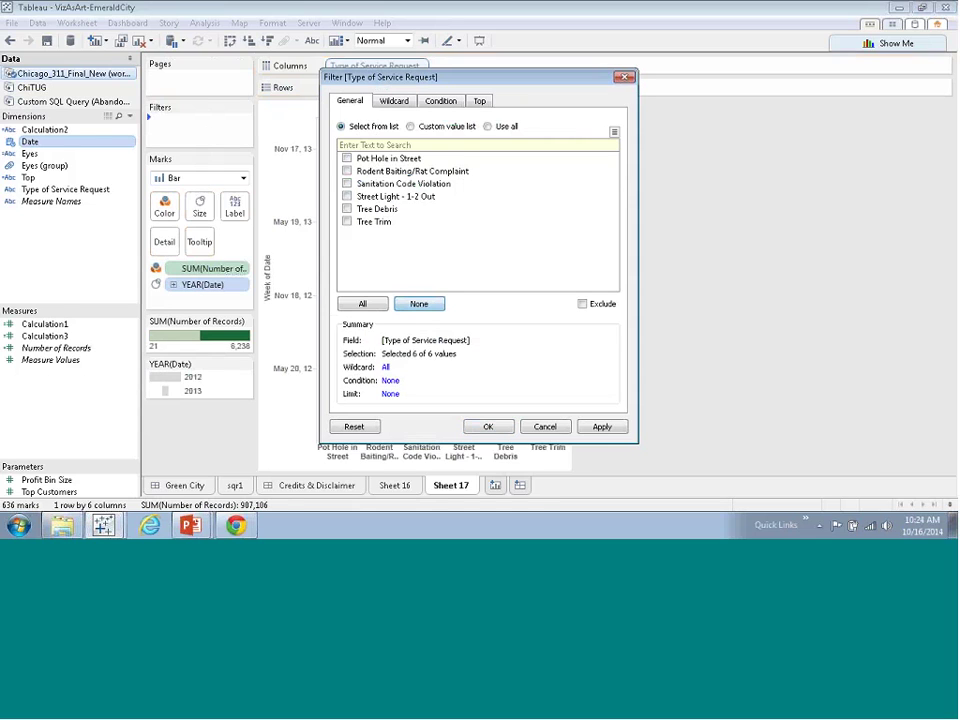
pyautogui.click(346, 158)
pyautogui.click(486, 427)
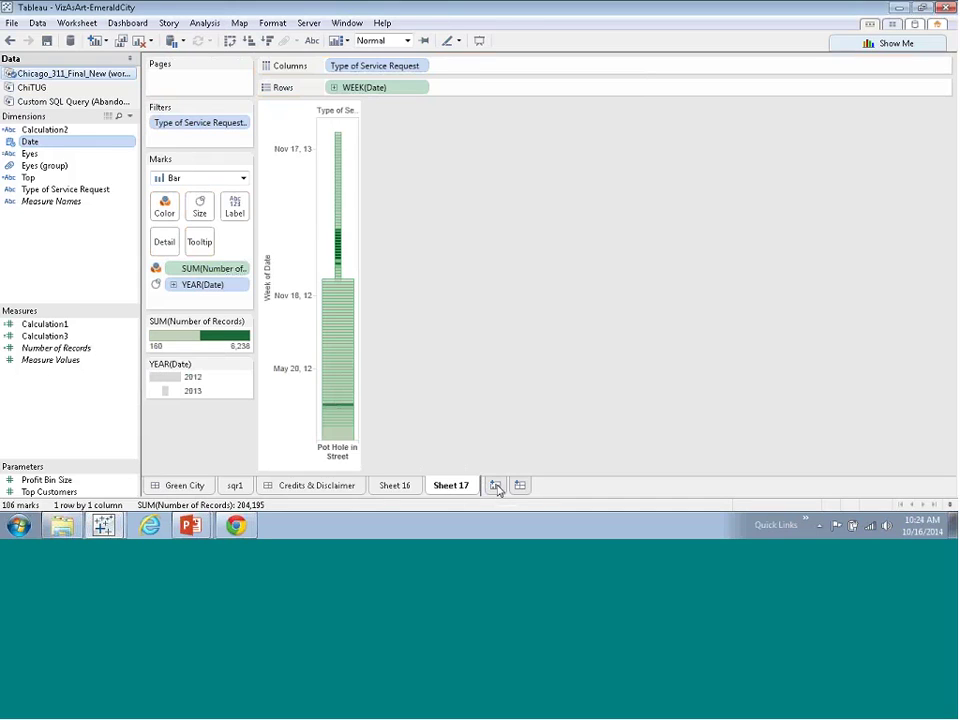
# Duplicate the pot hole worksheet and size the copy's bars by QUARTER(Date).
pyautogui.click(495, 485)
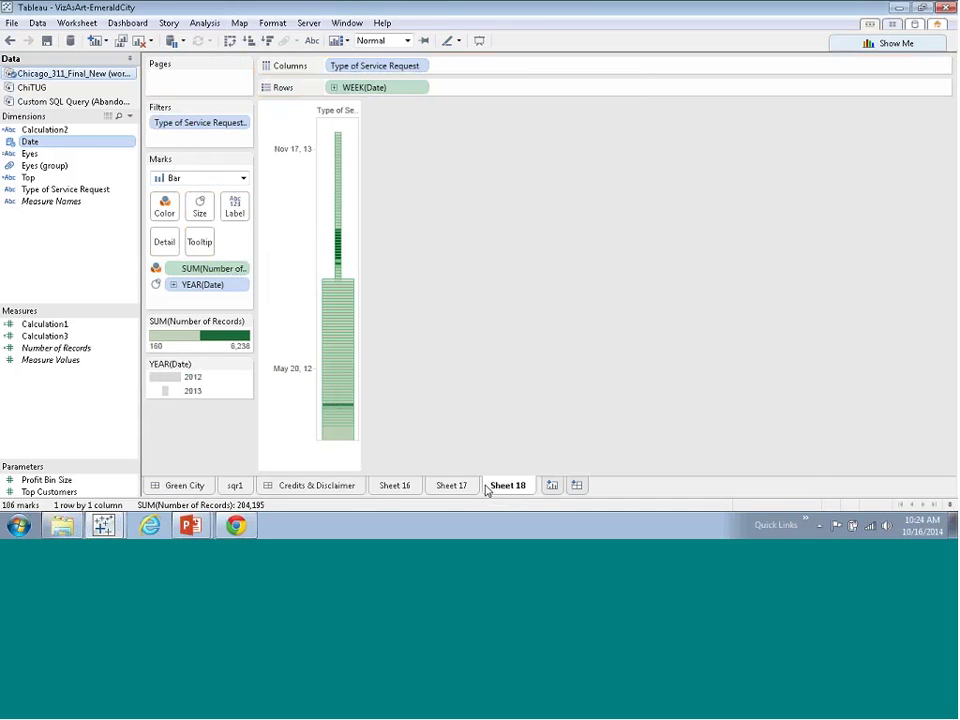
pyautogui.click(241, 286)
pyautogui.press('Escape')
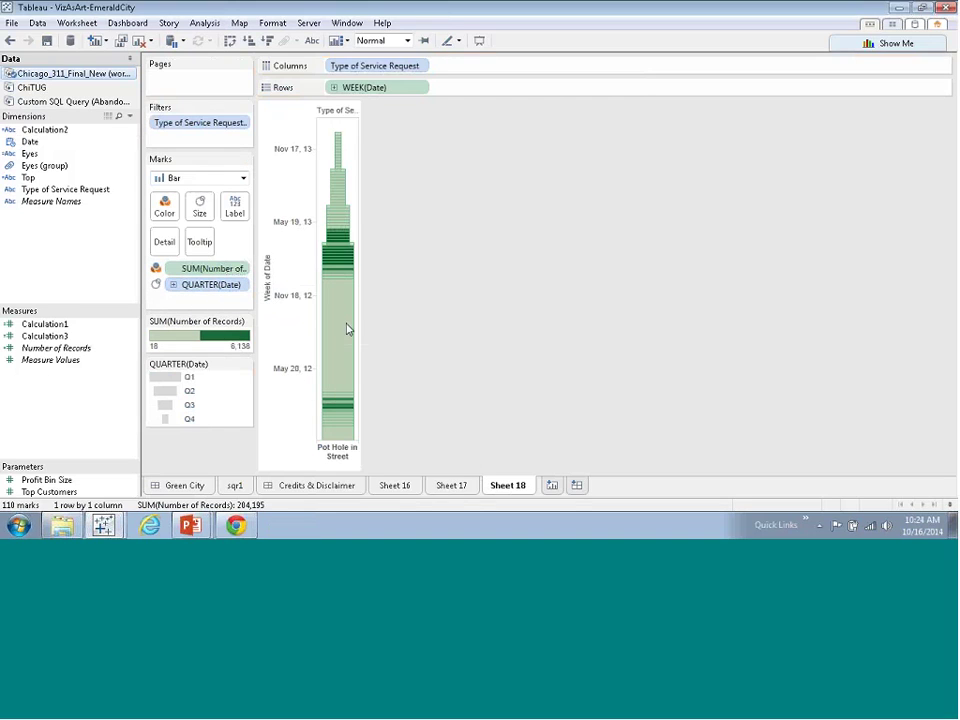
pyautogui.moveTo(343, 194)
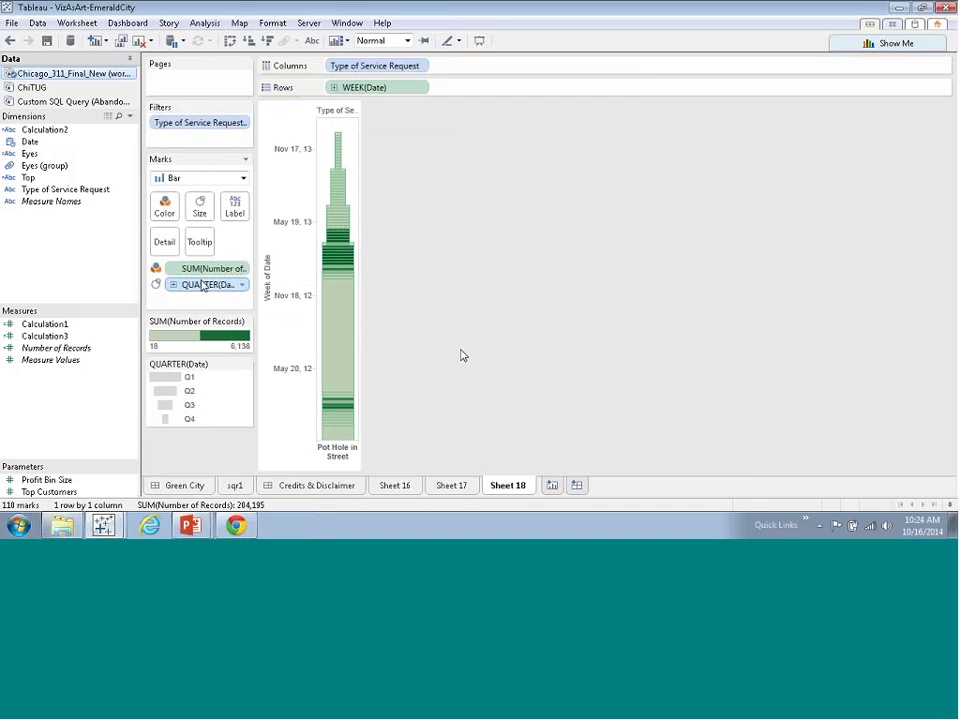
# Try sizing the bars by month of Date, and settle on DAY(Date) for the size.
pyautogui.click(242, 287)
pyautogui.click(224, 282)
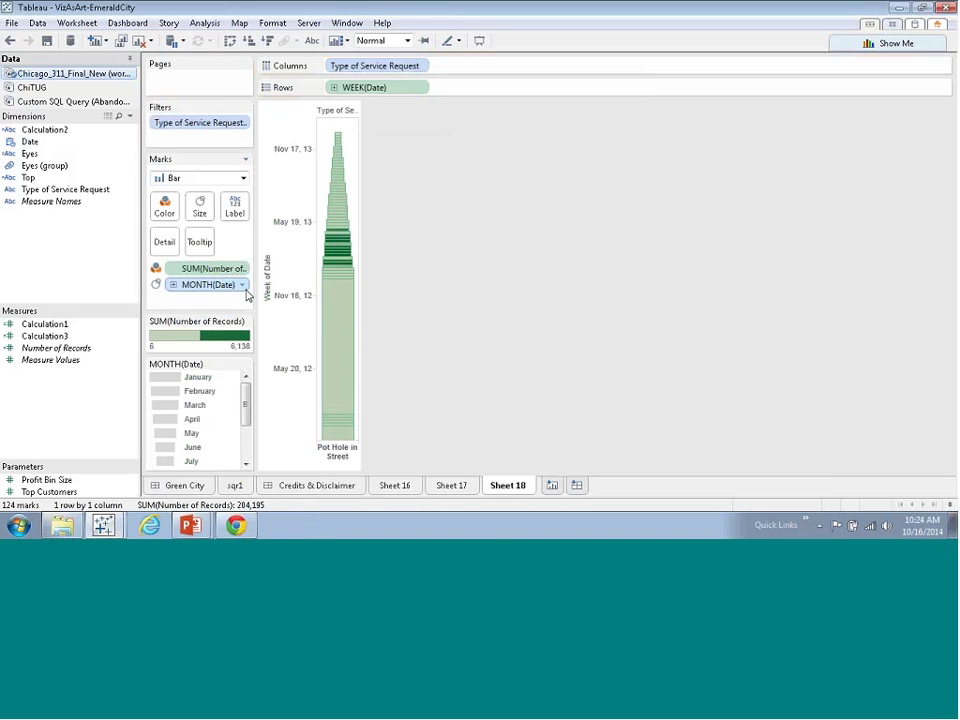
pyautogui.click(243, 285)
pyautogui.click(223, 299)
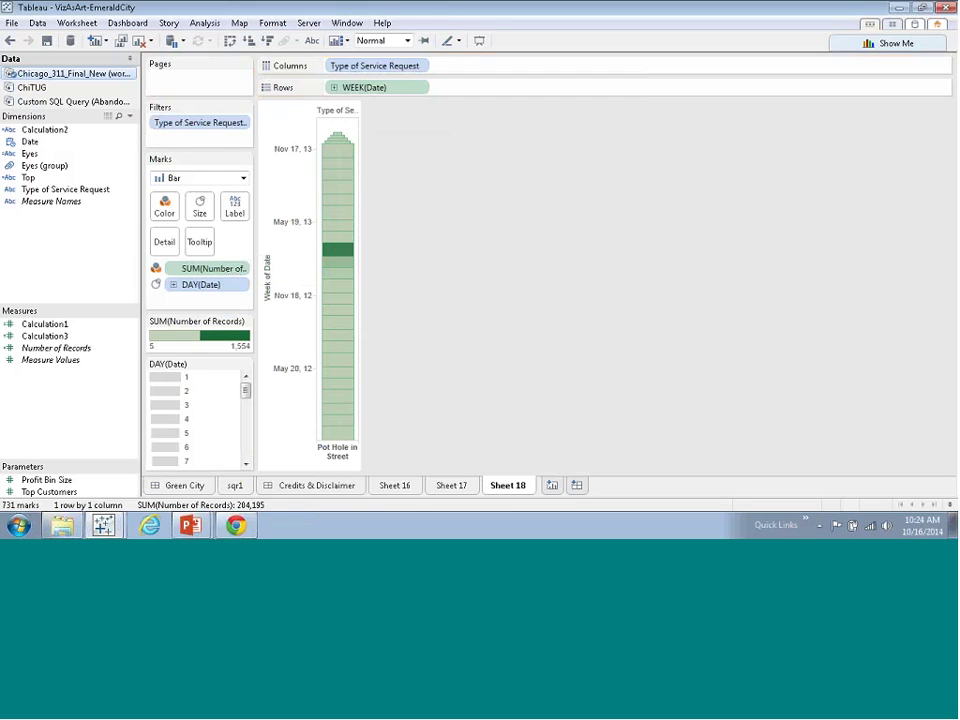
pyautogui.moveTo(246, 392)
pyautogui.mouseDown()
pyautogui.moveTo(250, 456)
pyautogui.moveTo(262, 378)
pyautogui.mouseUp()
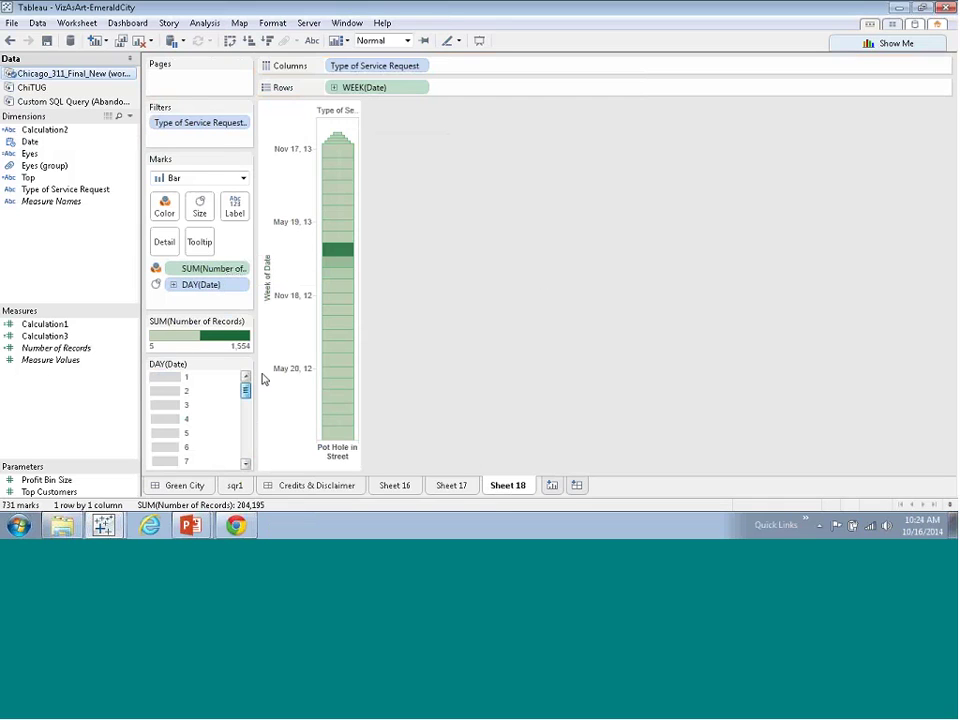
pyautogui.click(243, 285)
pyautogui.click(542, 285)
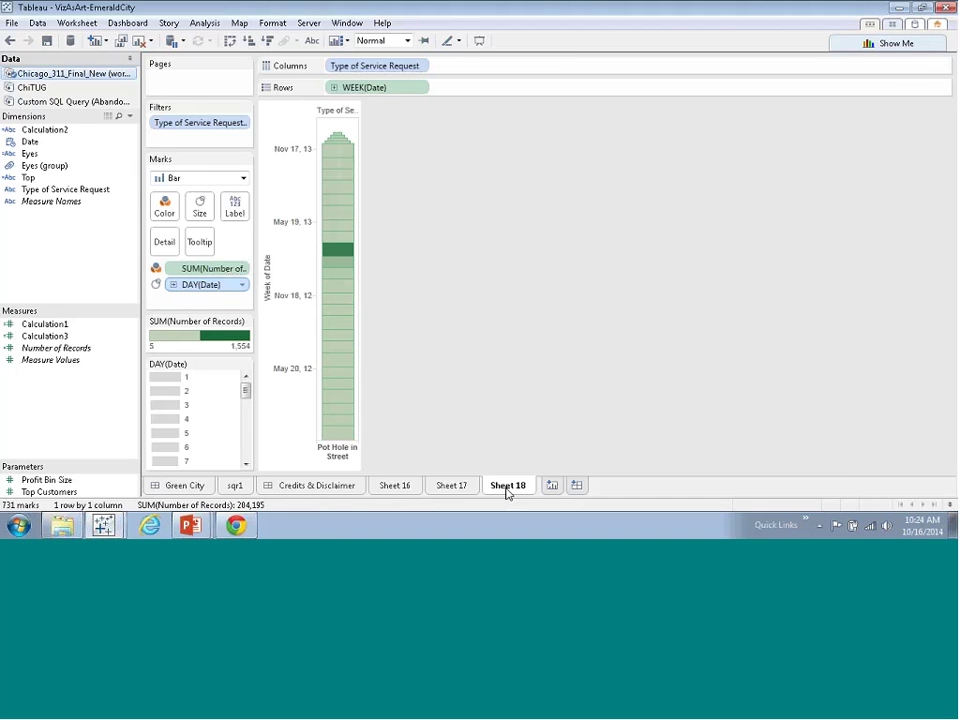
# Duplicate the day-sized worksheet and show the copy's marks as circles sized by QUARTER(Date).
pyautogui.click(549, 489)
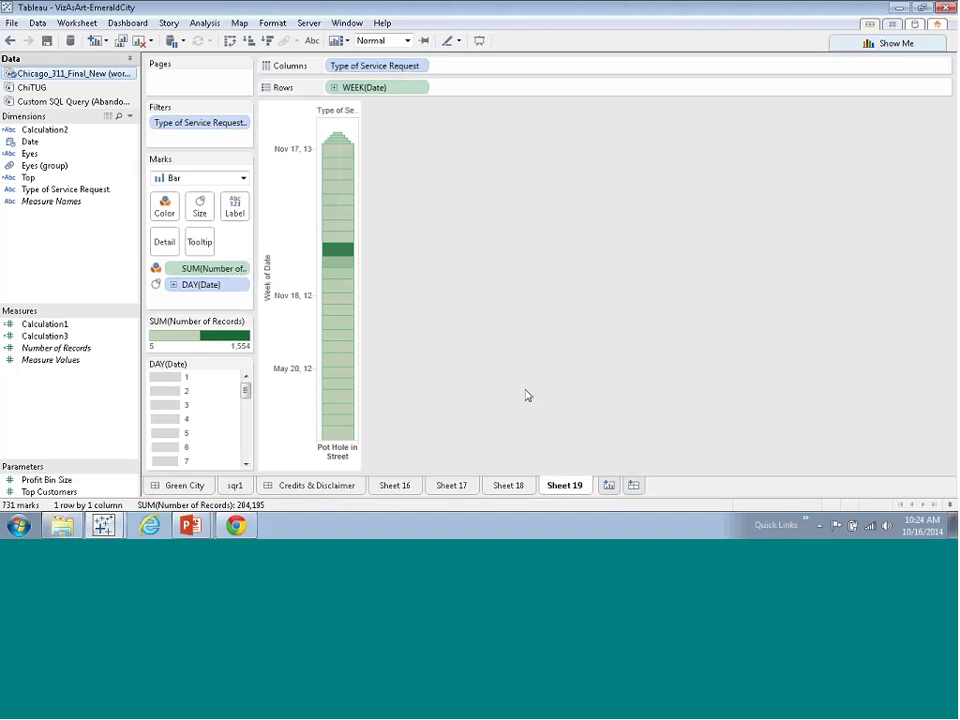
pyautogui.click(180, 180)
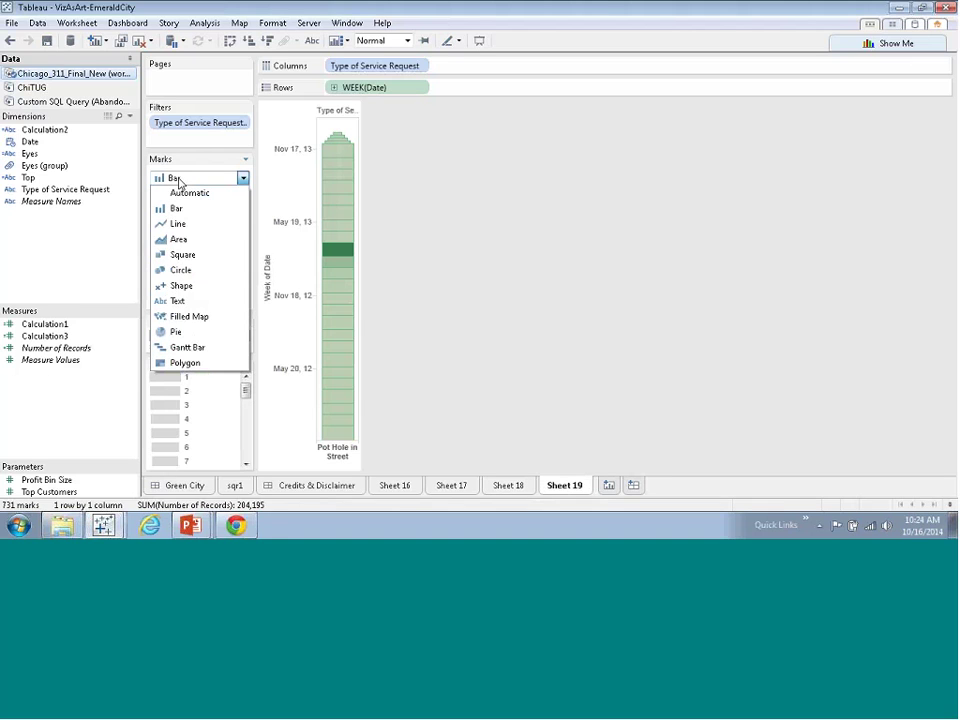
pyautogui.click(182, 270)
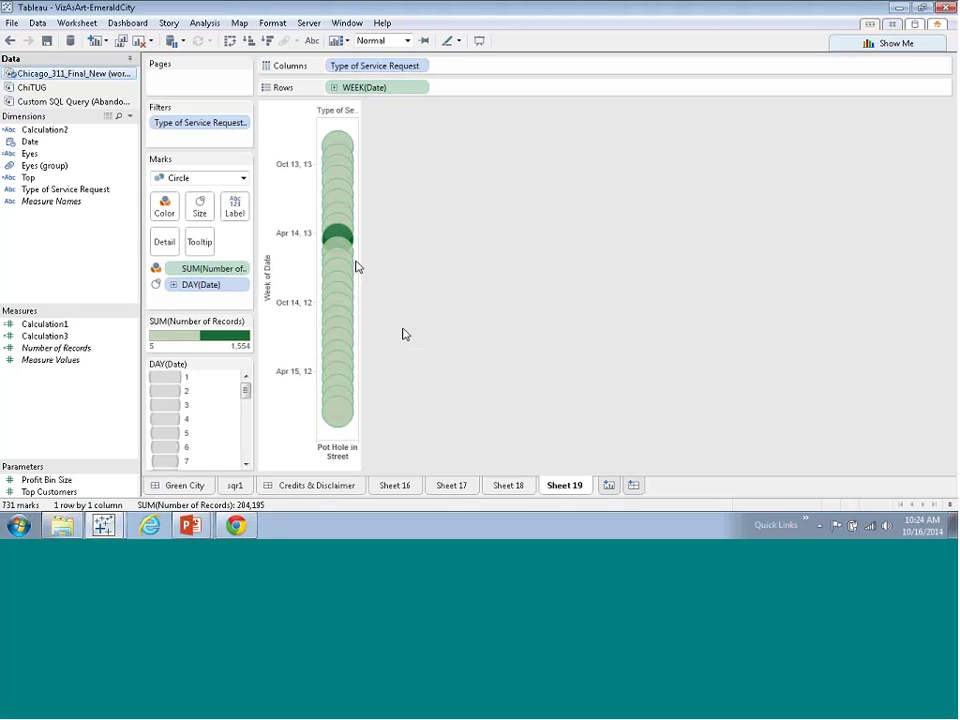
pyautogui.rightClick(238, 287)
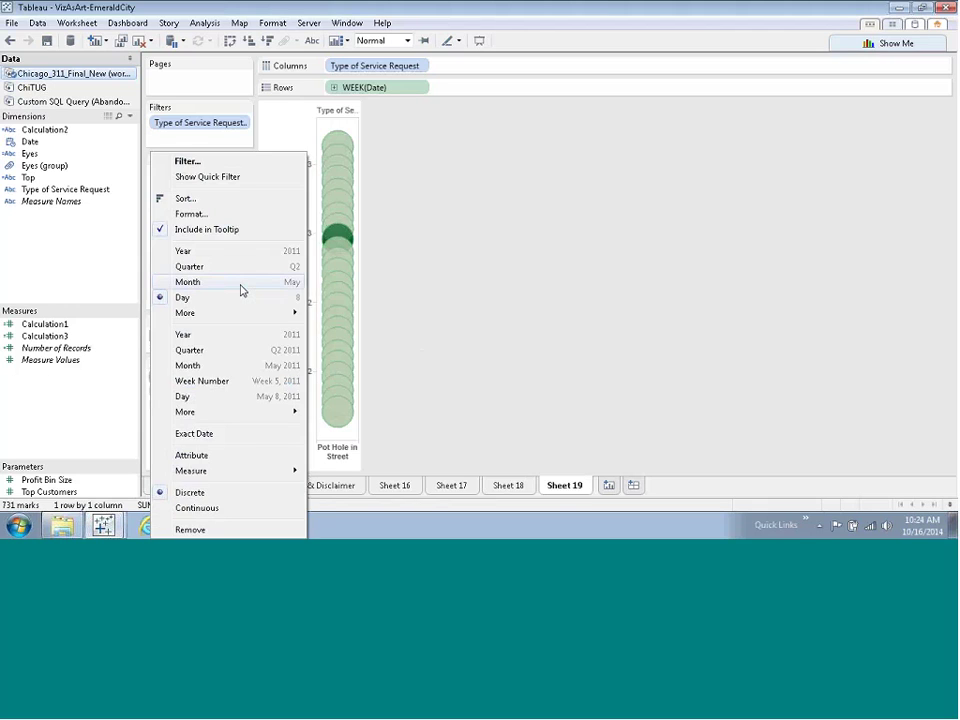
pyautogui.click(236, 268)
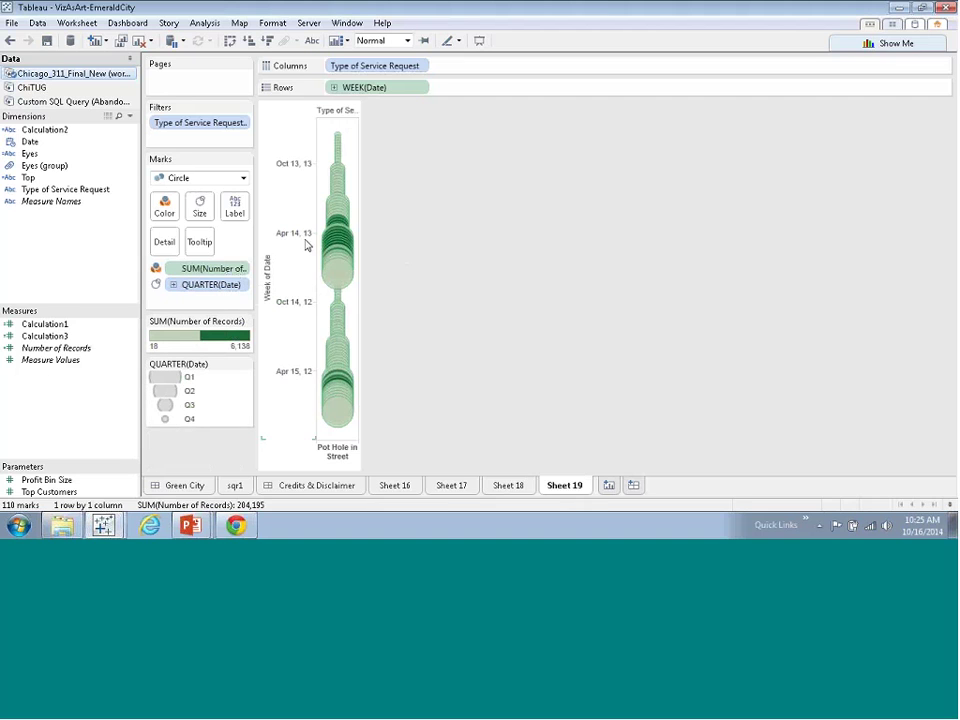
# Filter the circle worksheet by year of Date to show only 2013.
pyautogui.moveTo(364, 87); pyautogui.dragTo(195, 145)
pyautogui.click(412, 231)
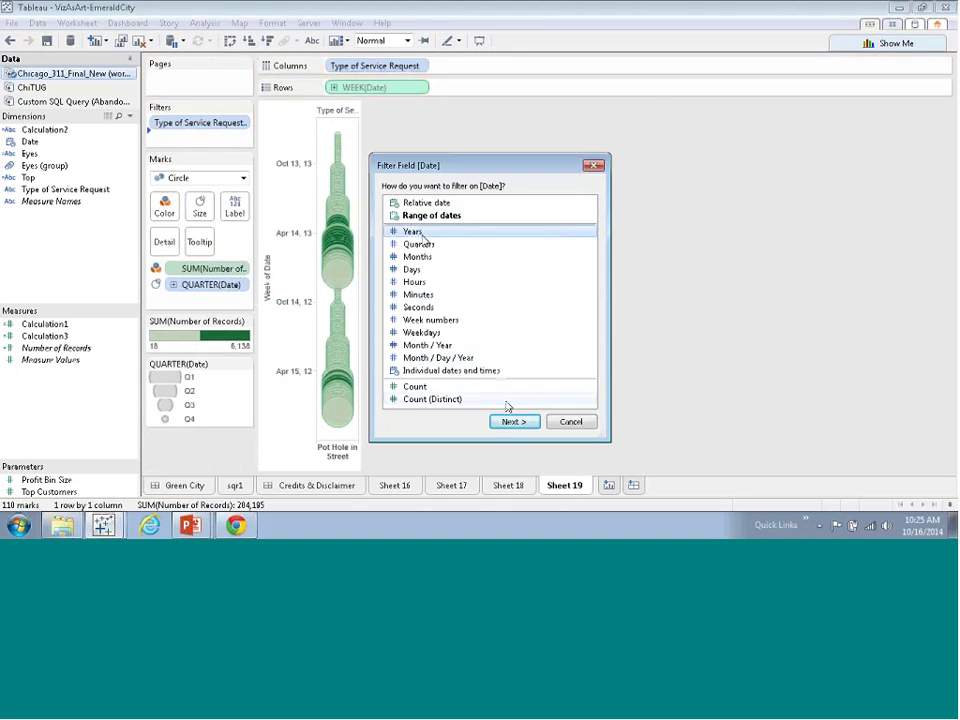
pyautogui.click(513, 421)
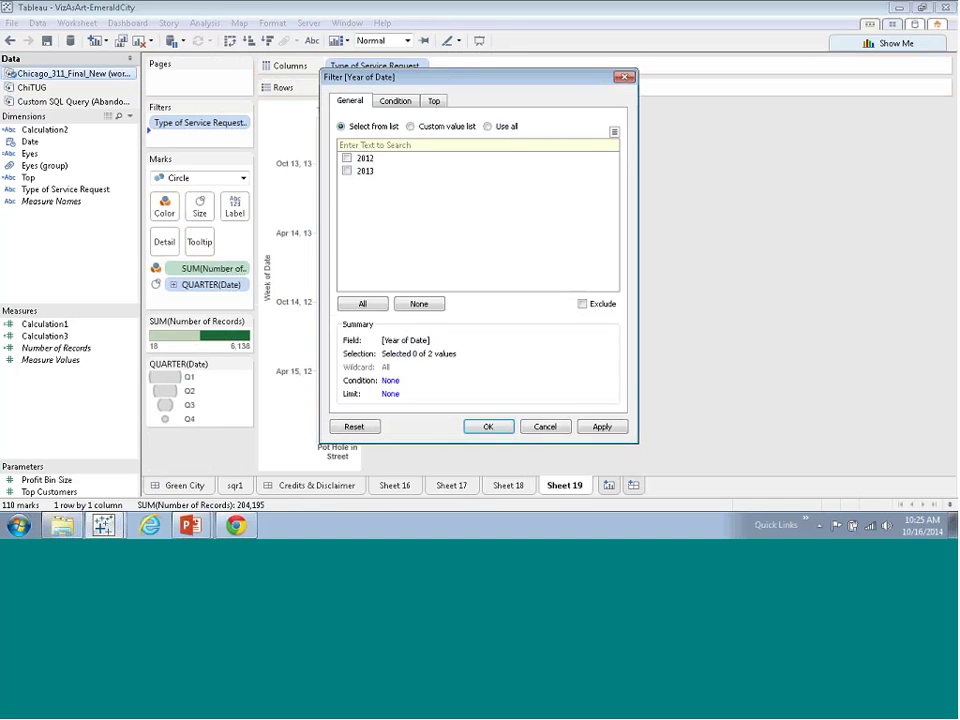
pyautogui.click(488, 426)
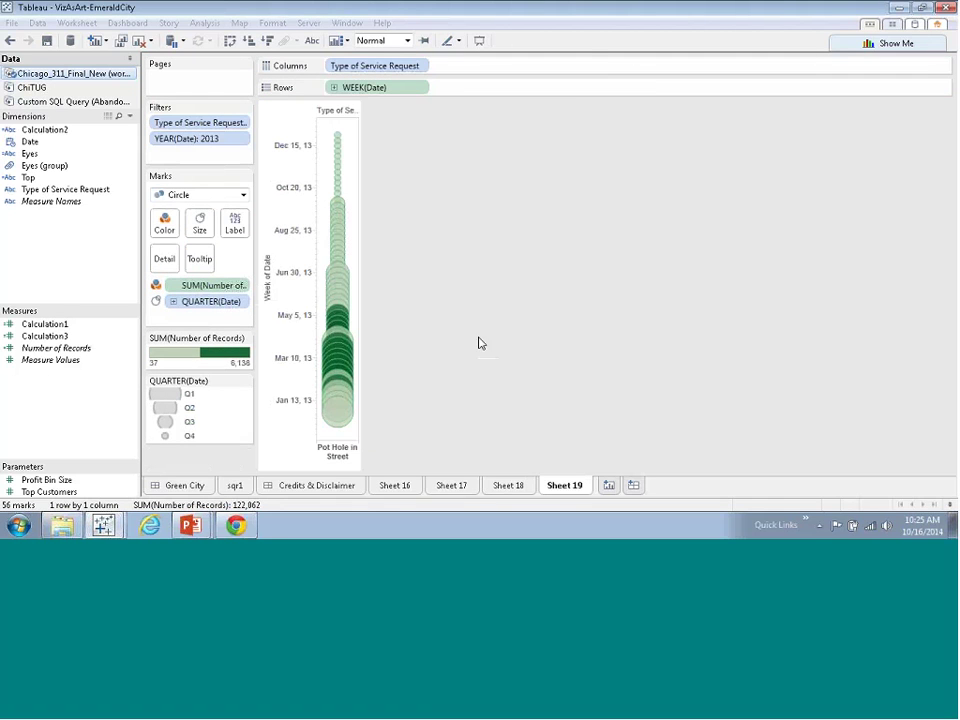
# Duplicate the circle worksheet and change the copy's mark type to Shape.
pyautogui.click(608, 485)
pyautogui.click(243, 194)
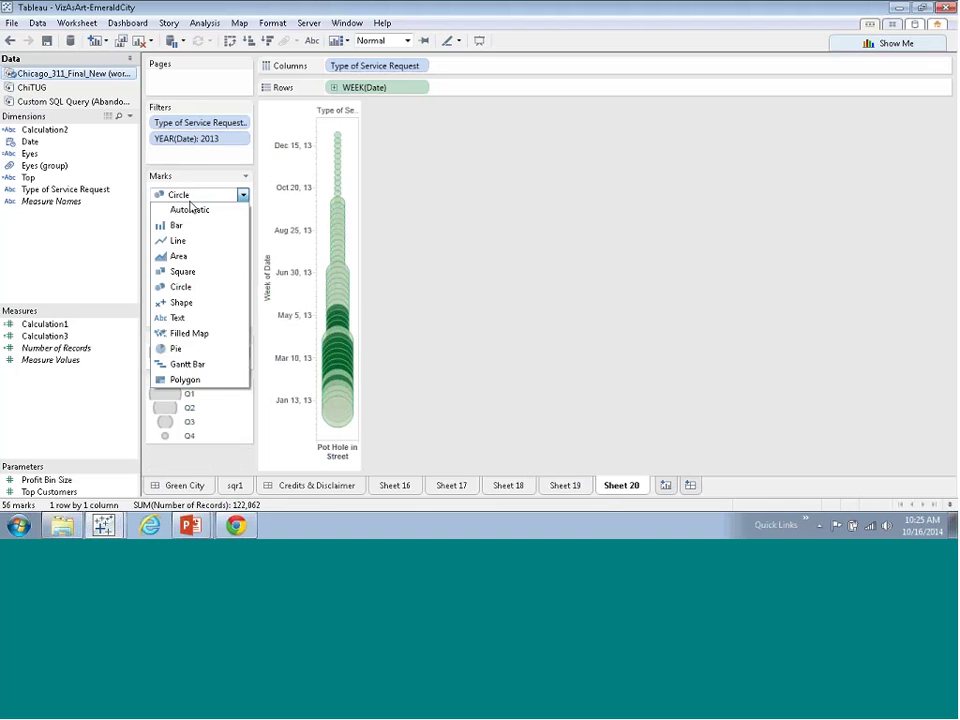
pyautogui.click(180, 302)
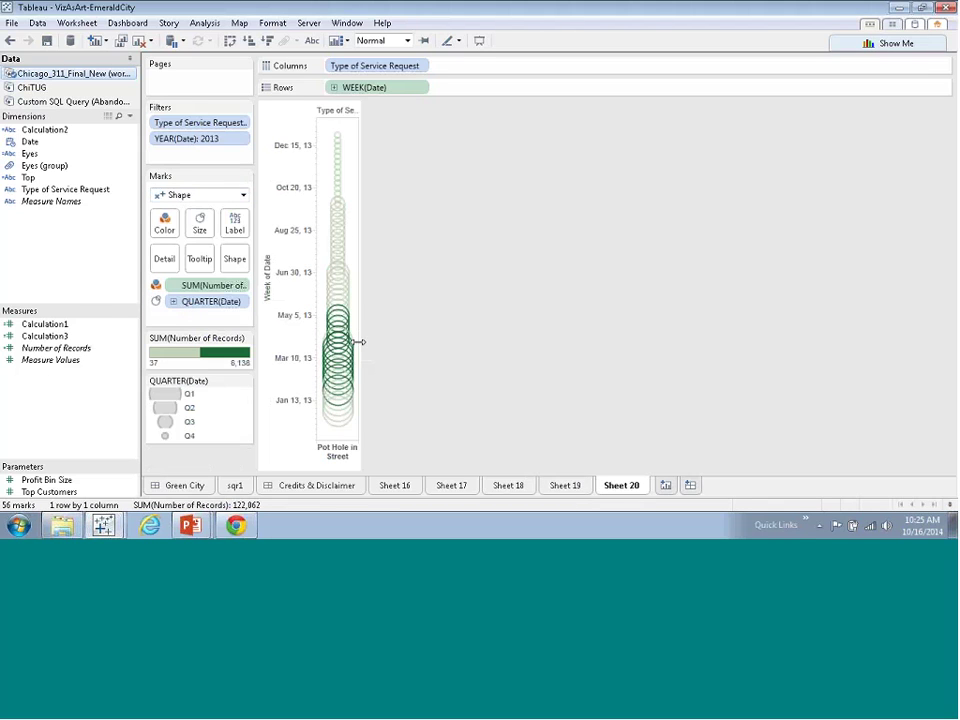
# Try the asterisk and filled star shapes, and settle on the filled X for the marks.
pyautogui.click(234, 258)
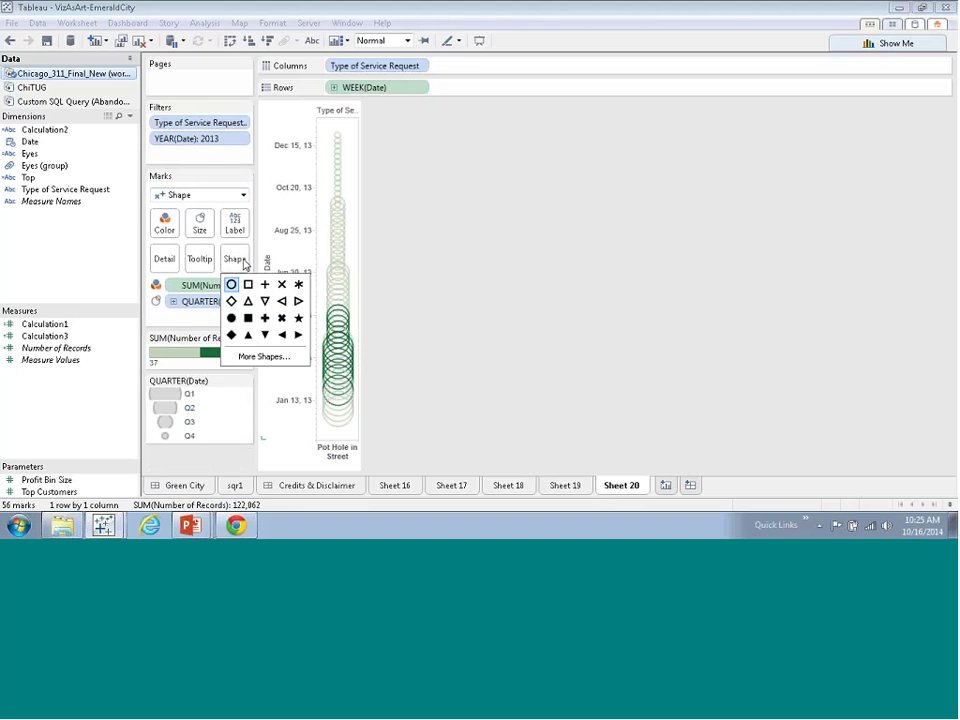
pyautogui.click(296, 285)
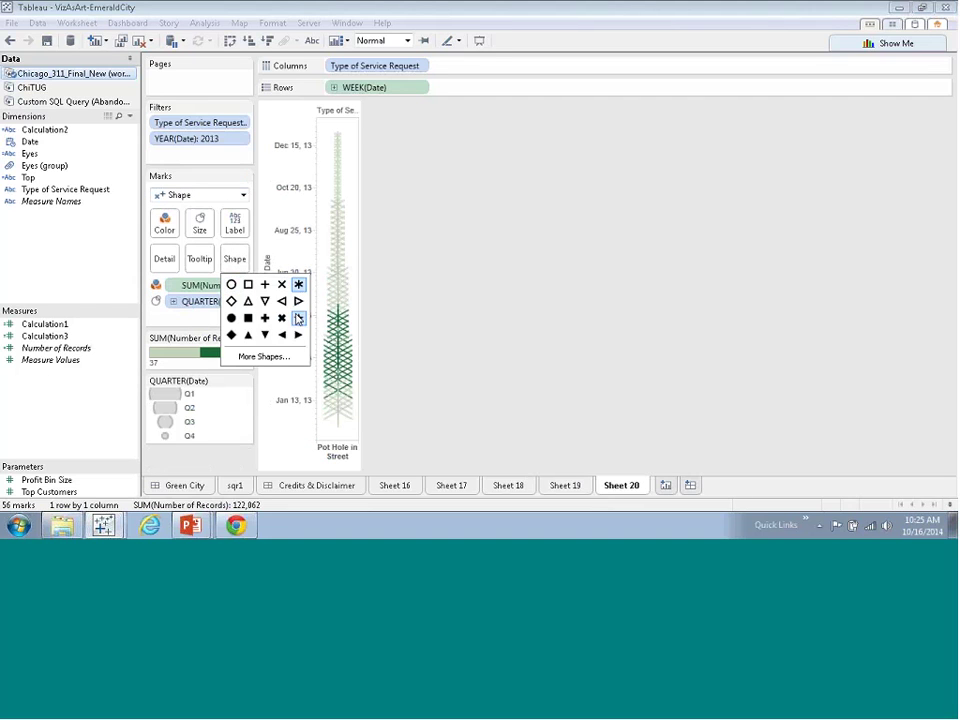
pyautogui.click(298, 317)
pyautogui.click(282, 318)
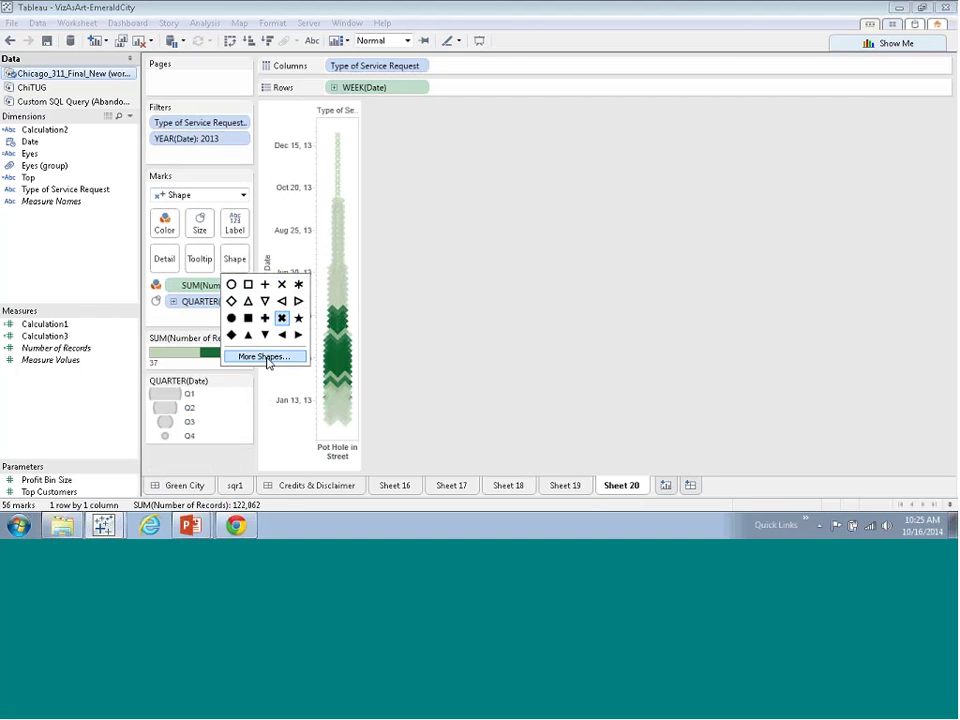
pyautogui.click(335, 338)
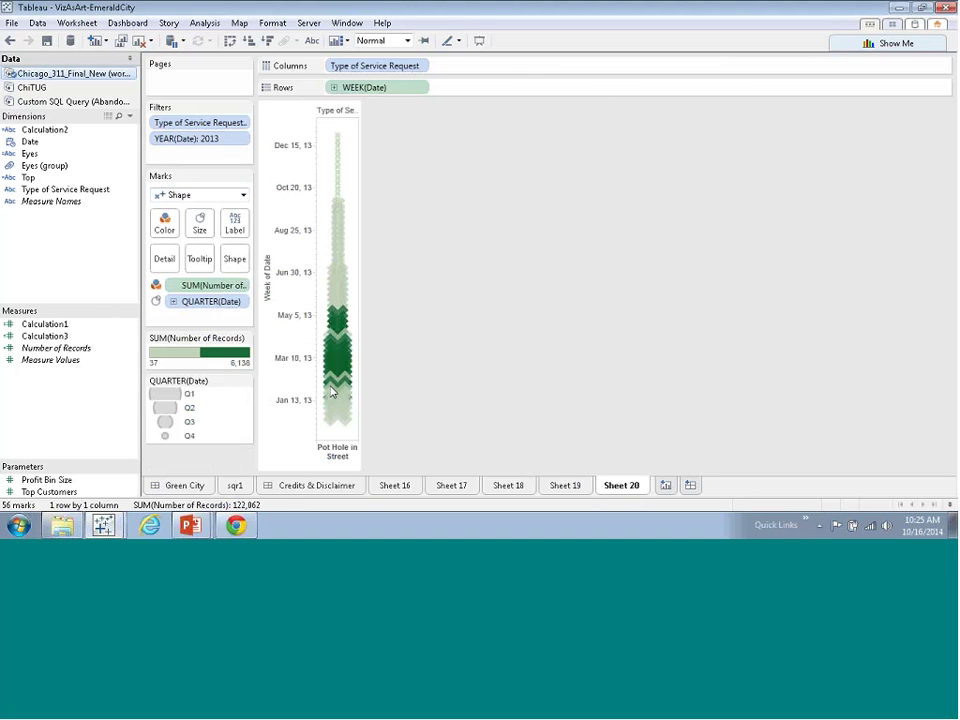
# On Sheet 18, add Rodent Baiting/Rat Complaint to the Type of Service Request filter alongside Pot Hole in Street.
pyautogui.click(565, 487)
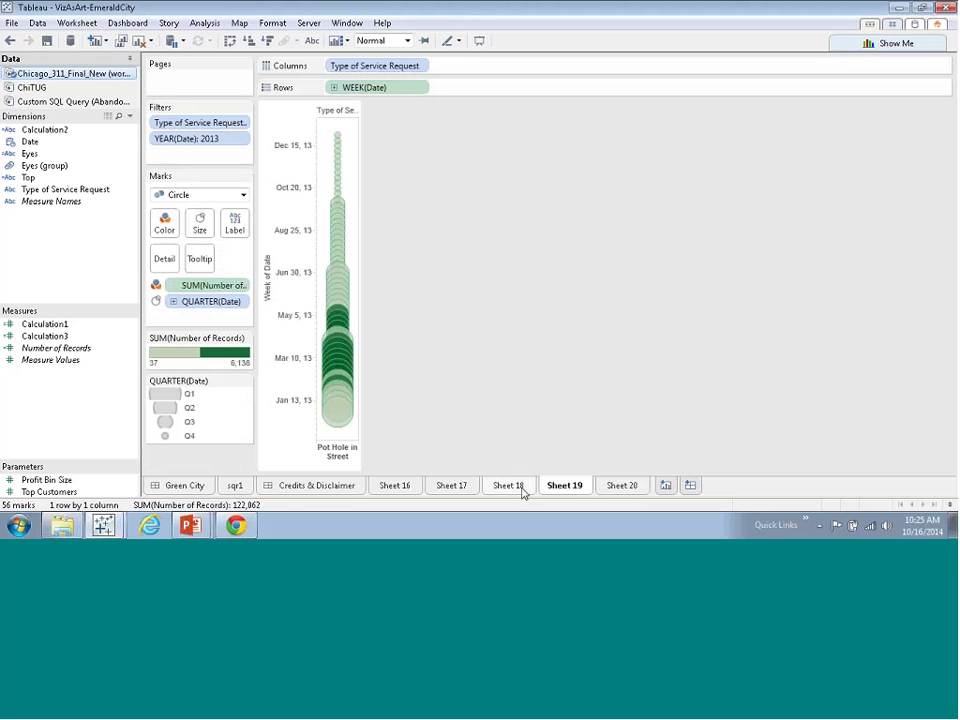
pyautogui.click(505, 488)
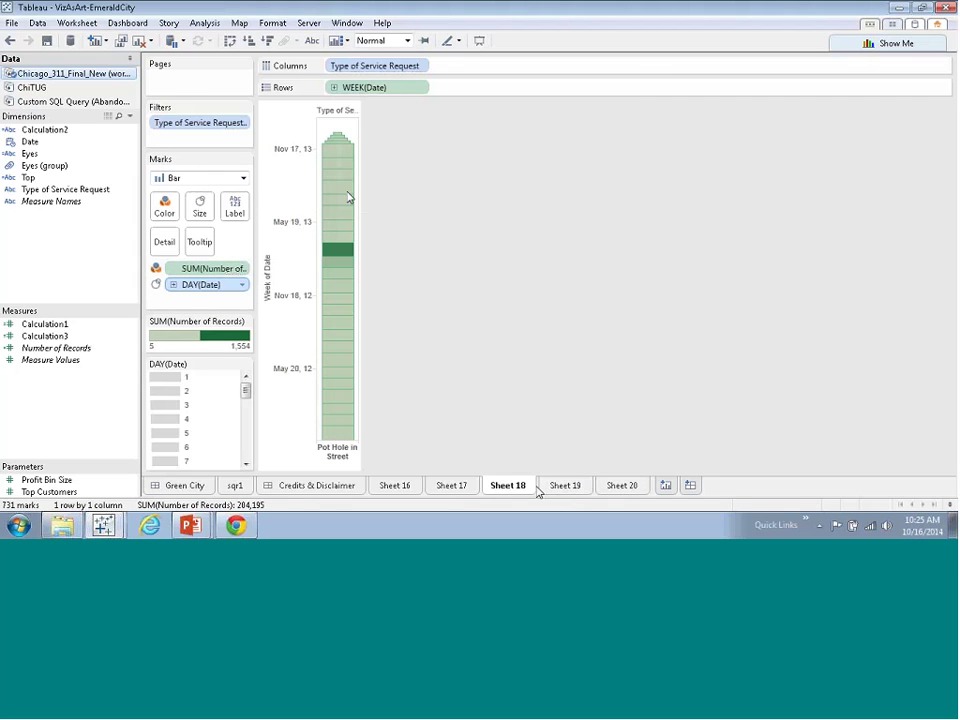
pyautogui.doubleClick(206, 121)
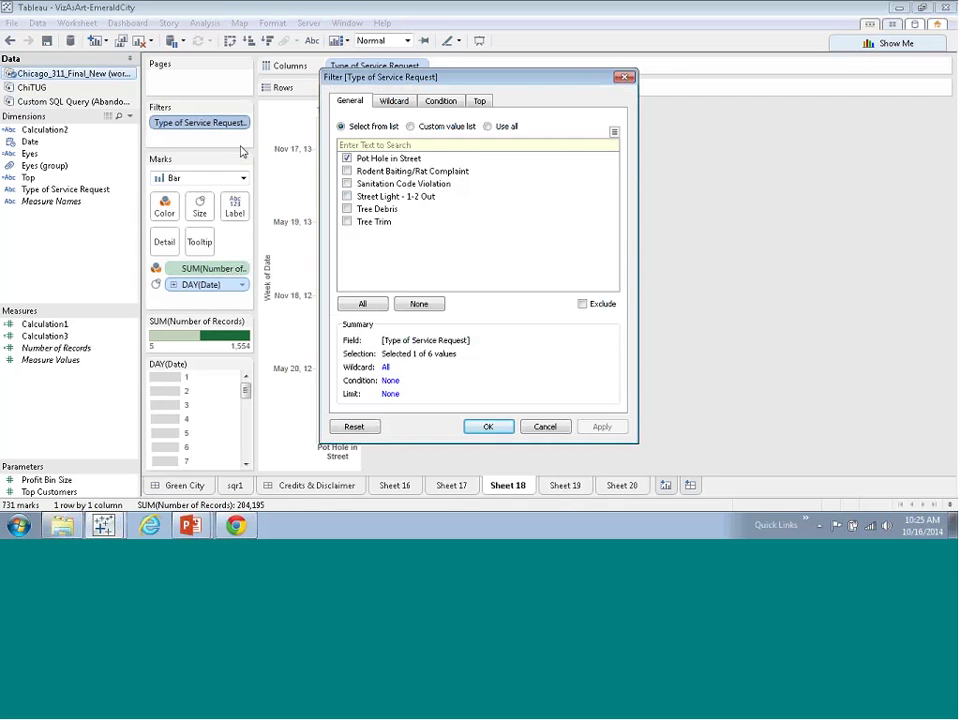
pyautogui.click(346, 172)
pyautogui.click(488, 426)
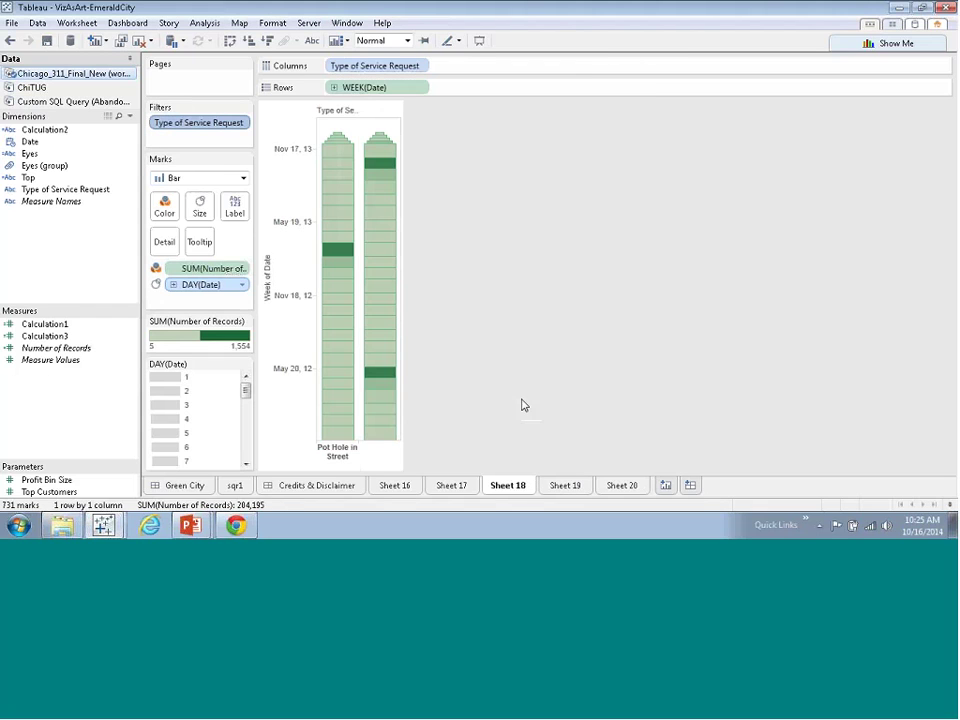
# Exclude the day 1 marks at the peak of the Rodent Baiting/Rat Complaint tower.
pyautogui.moveTo(360, 130); pyautogui.dragTo(392, 198)
pyautogui.click(403, 152)
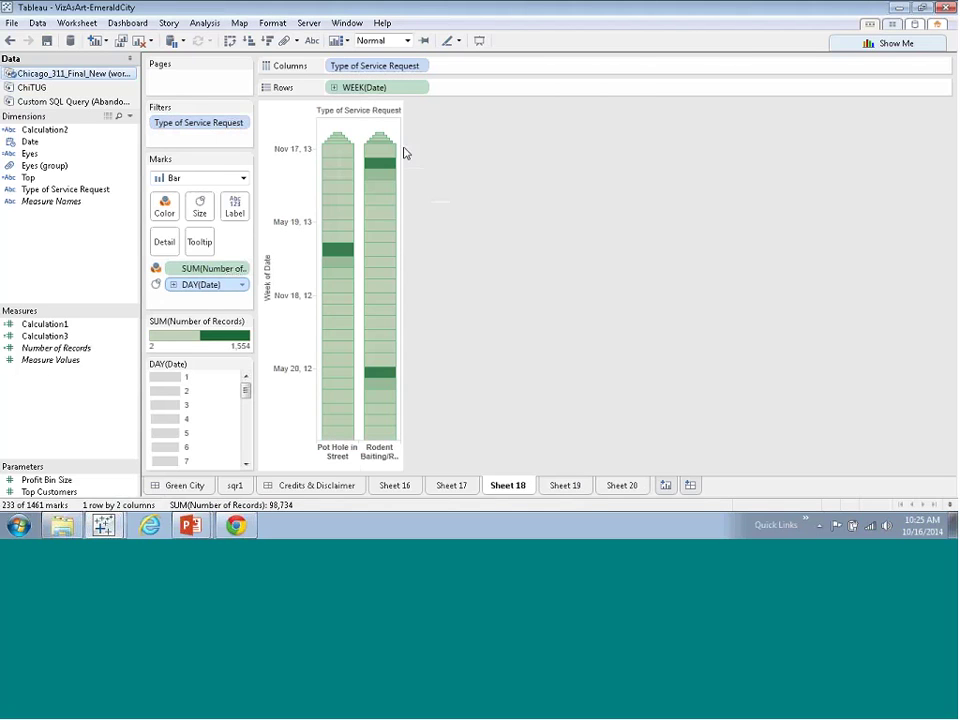
pyautogui.click(386, 148)
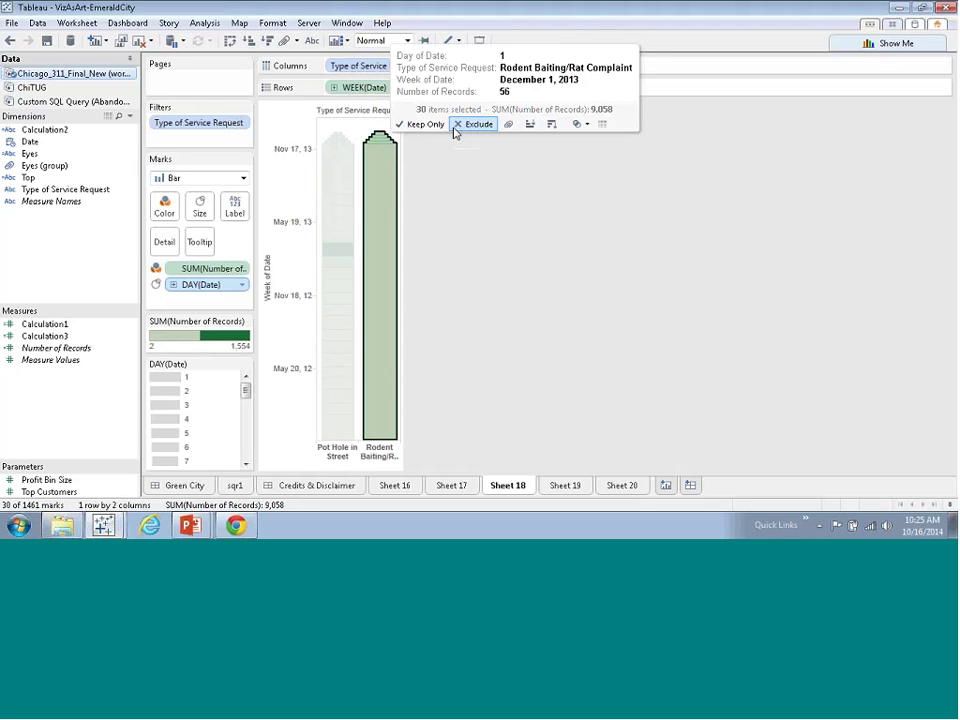
pyautogui.click(456, 129)
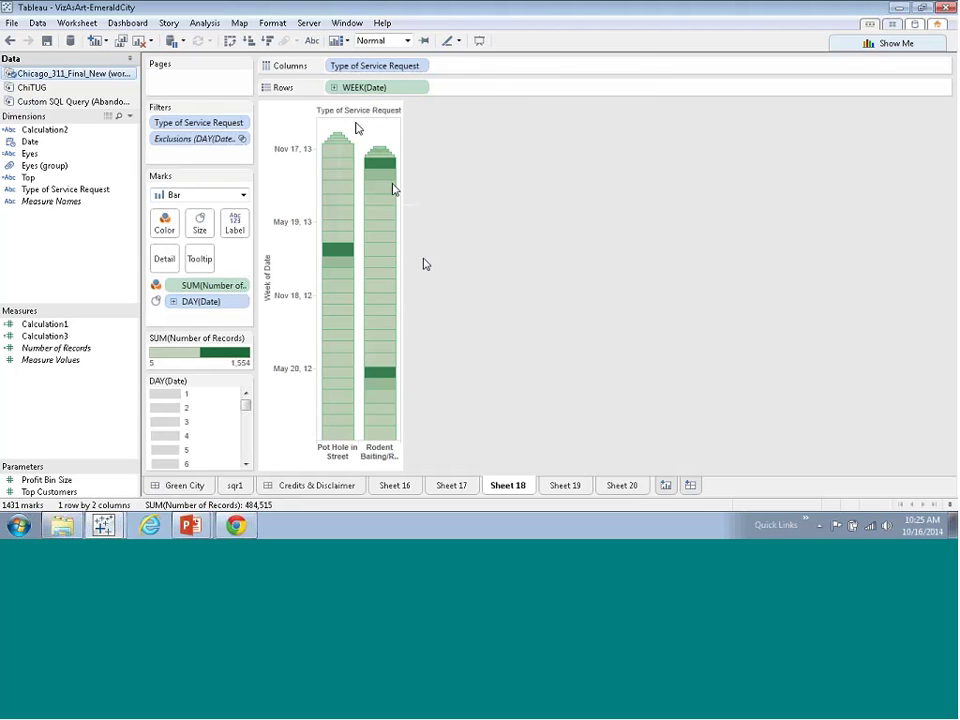
# Create a new dashboard and place Sheet 18 on it as a tiled object.
pyautogui.click(621, 485)
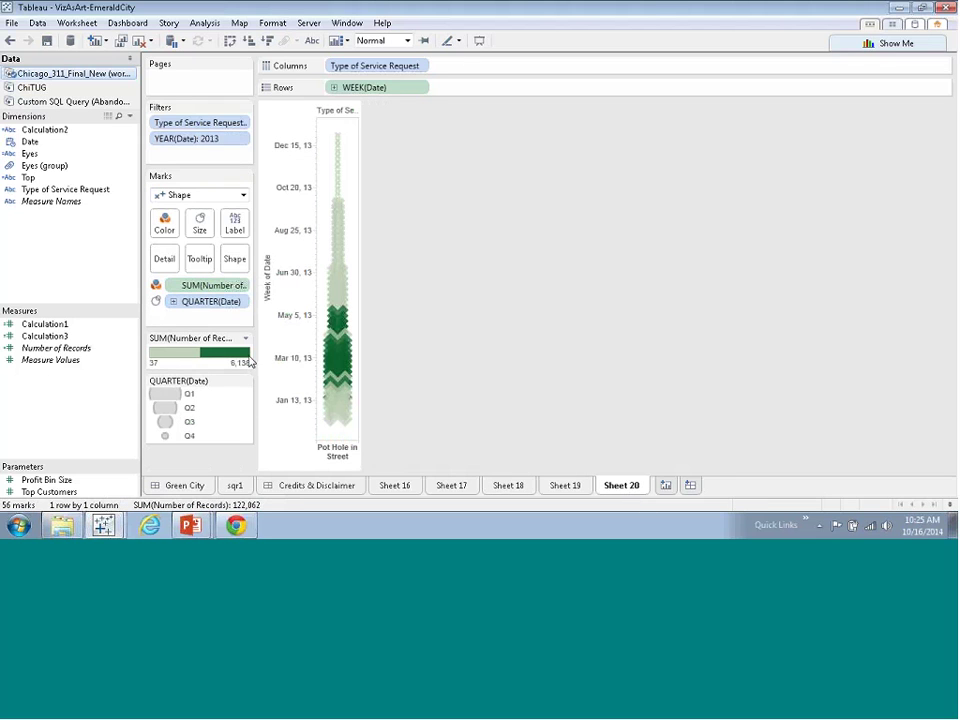
pyautogui.click(691, 486)
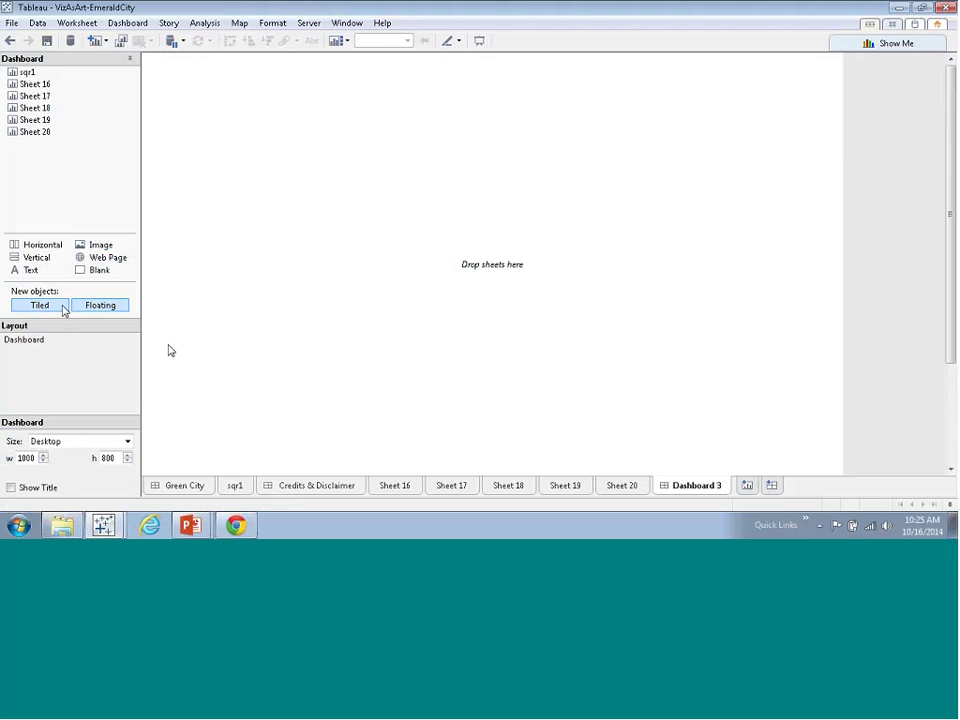
pyautogui.moveTo(40, 108); pyautogui.dragTo(183, 172)
pyautogui.hotkey('ctrl', 'z')
pyautogui.click(39, 305)
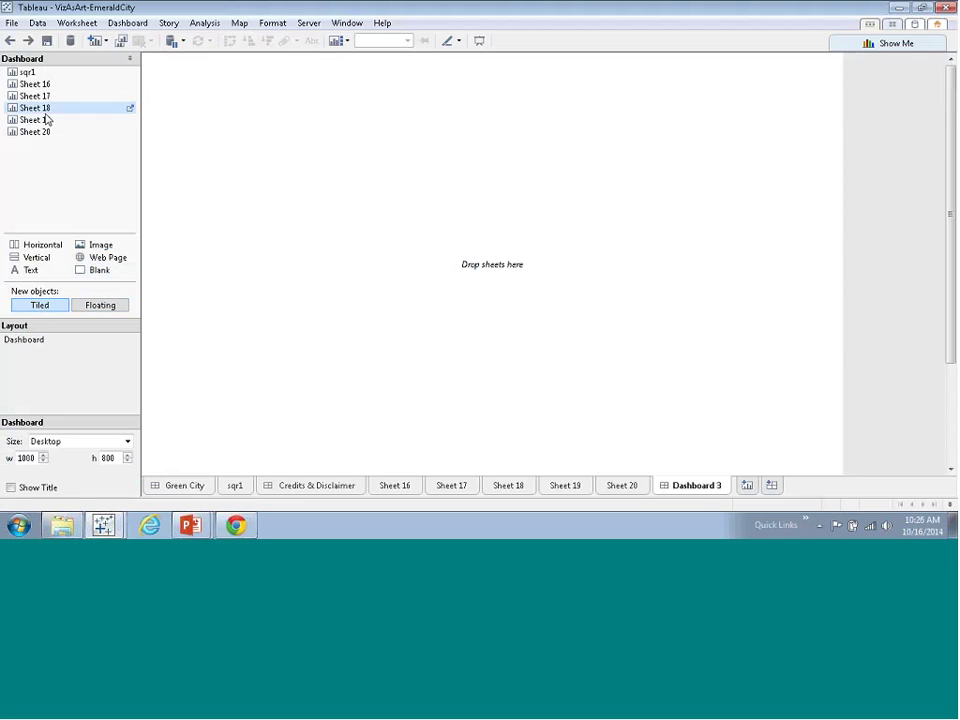
pyautogui.moveTo(46, 119); pyautogui.dragTo(178, 204)
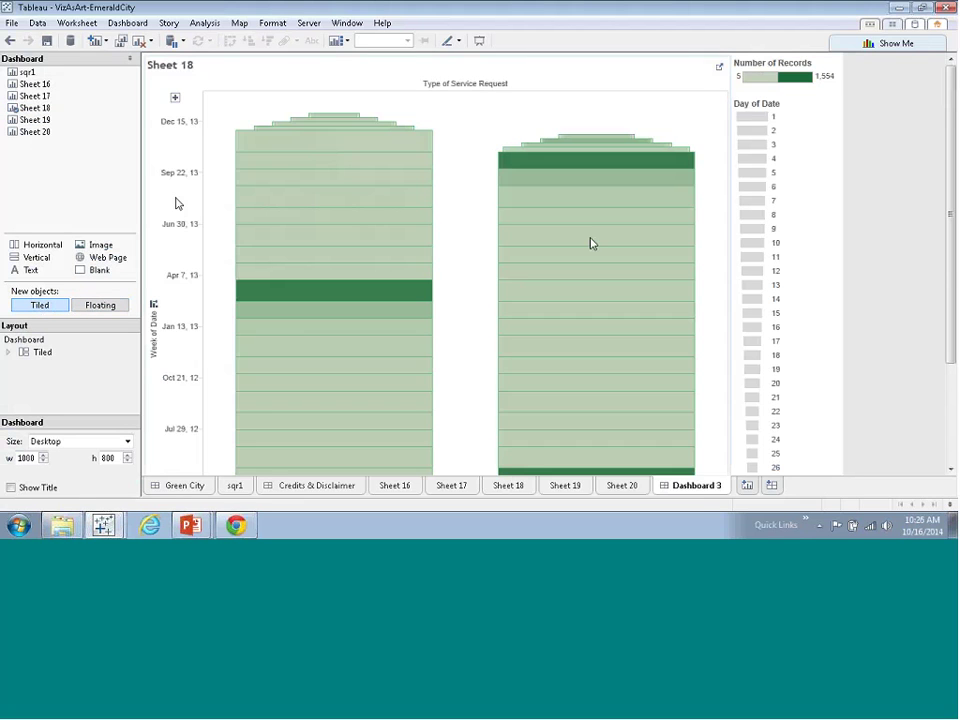
# Remove the Number of Records and Day of Date legends and their empty container from the dashboard.
pyautogui.click(834, 64)
pyautogui.click(837, 63)
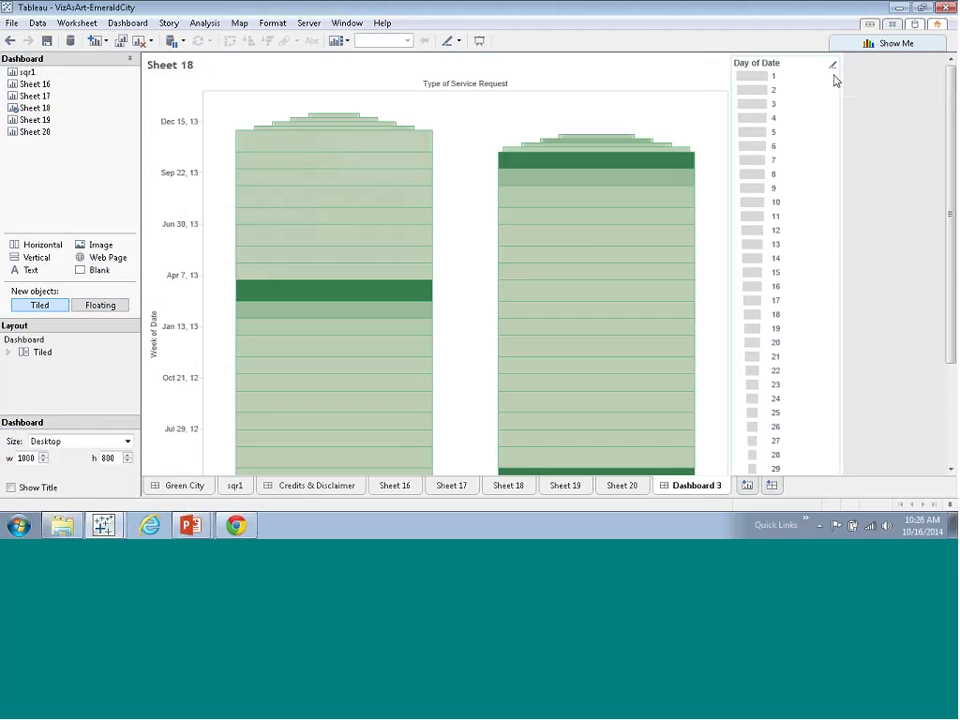
pyautogui.click(831, 63)
pyautogui.click(830, 60)
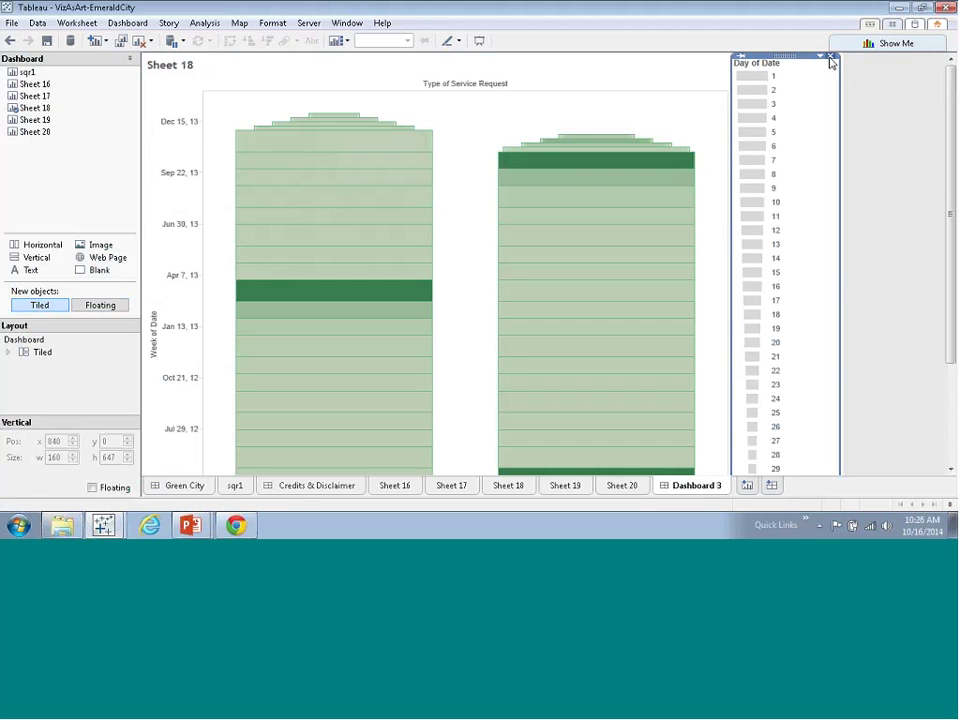
pyautogui.click(830, 62)
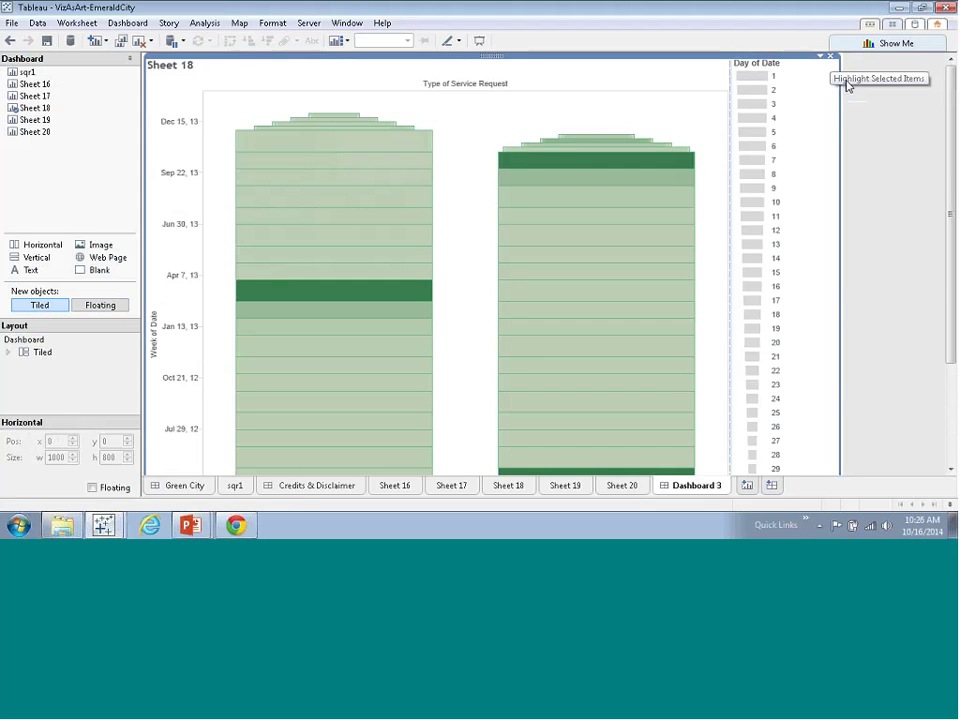
pyautogui.click(821, 116)
pyautogui.click(830, 58)
pyautogui.click(830, 55)
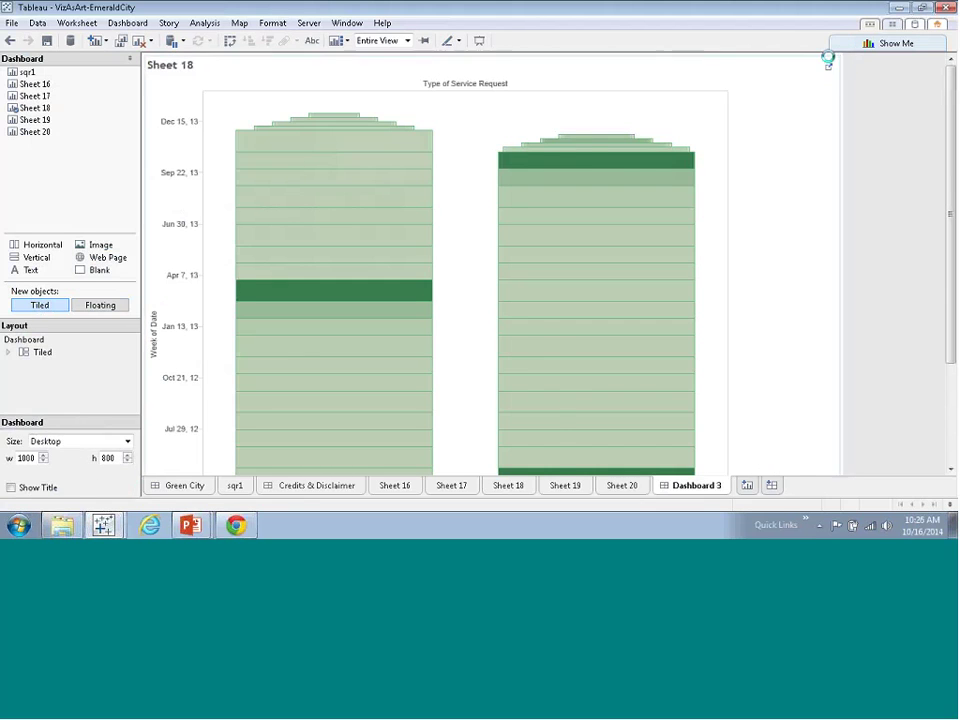
# Add Sheet 19 beside Sheet 18 on the dashboard and remove its Number of Records and Quarter of Date legends.
pyautogui.moveTo(37, 120); pyautogui.dragTo(664, 315)
pyautogui.click(812, 80)
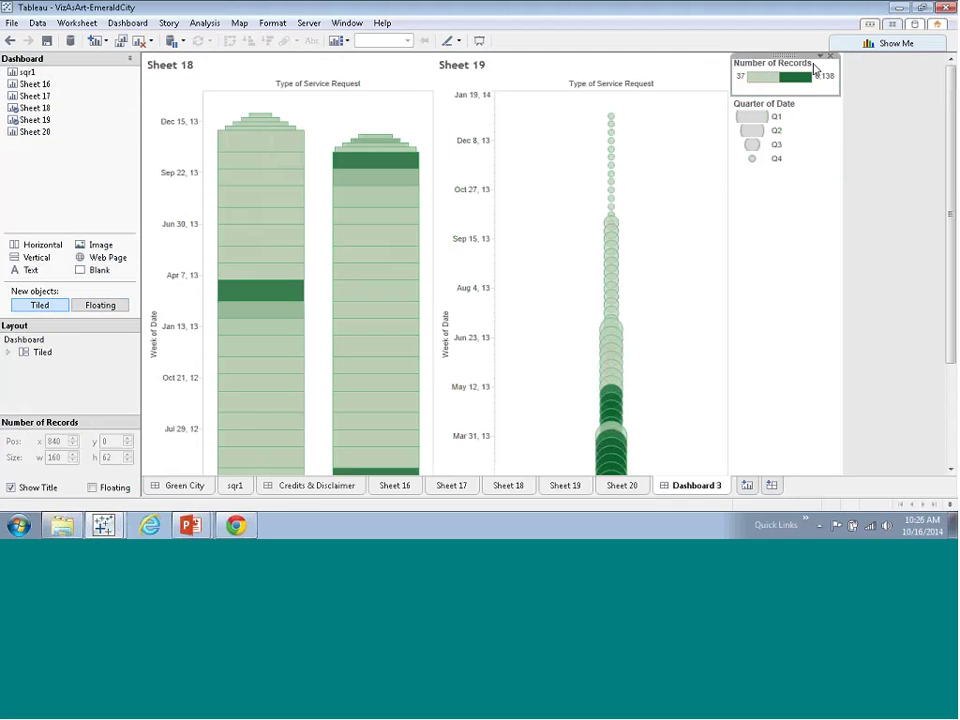
pyautogui.click(830, 56)
pyautogui.click(815, 87)
pyautogui.click(830, 56)
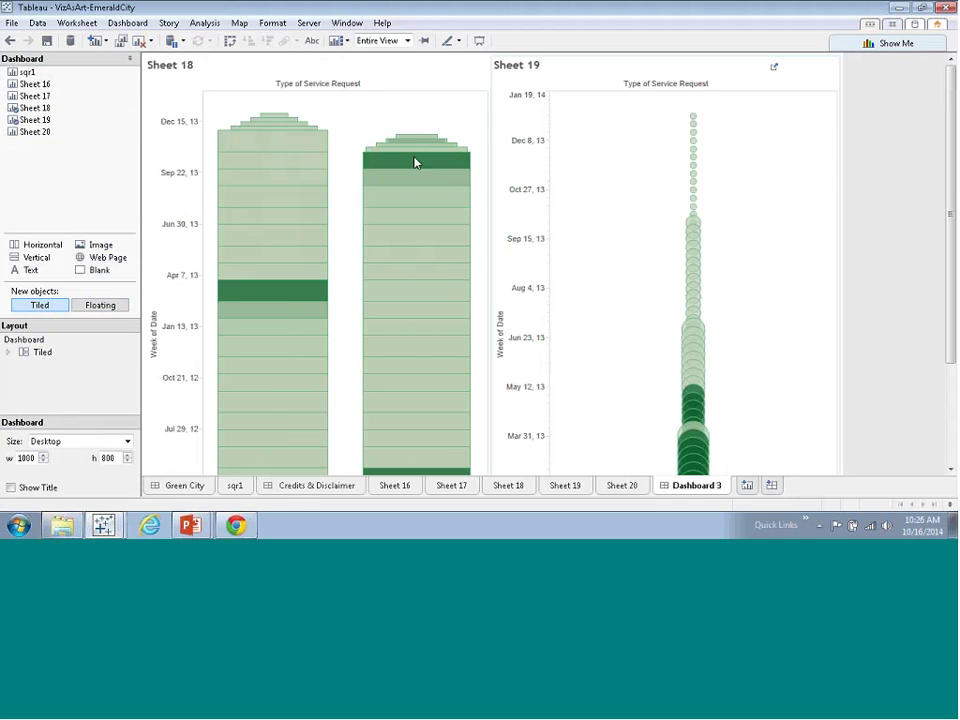
# Add Sheet 20 beside Sheet 19 on the dashboard and remove the Quarter of Date legend.
pyautogui.moveTo(38, 131); pyautogui.dragTo(834, 189)
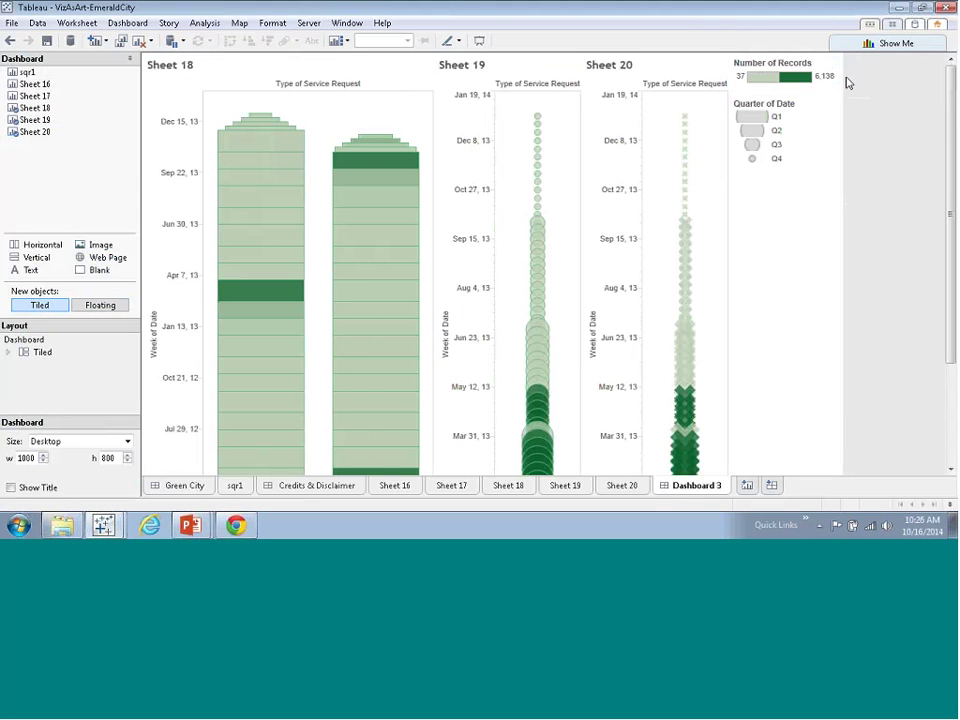
pyautogui.click(810, 118)
pyautogui.click(831, 101)
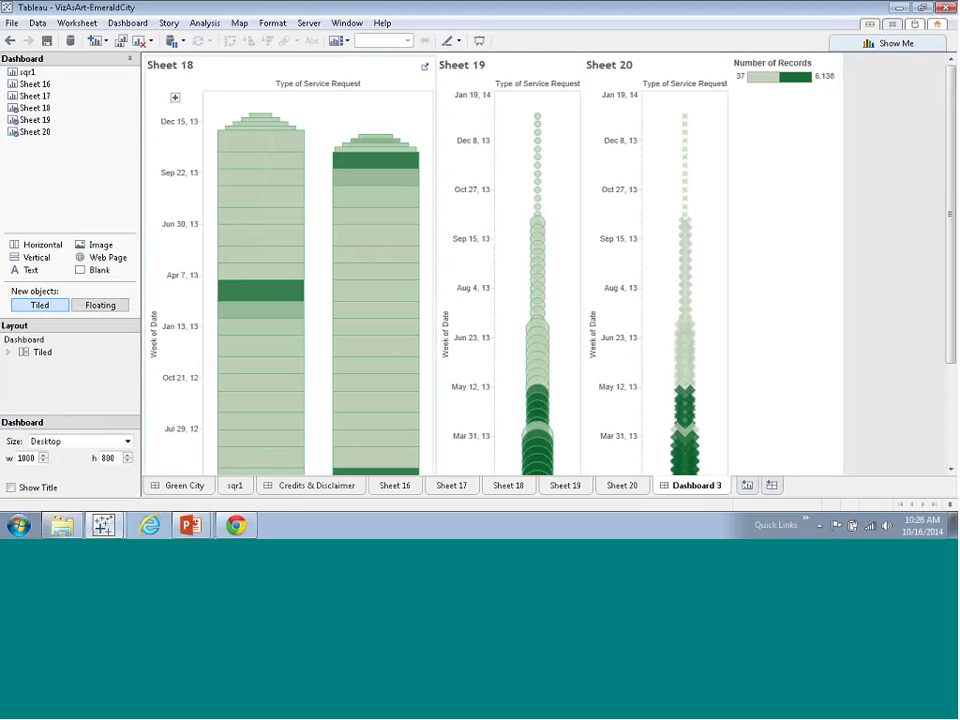
# Examine the skyscraper composition on the finished Green City dashboard.
pyautogui.moveTo(245, 393)
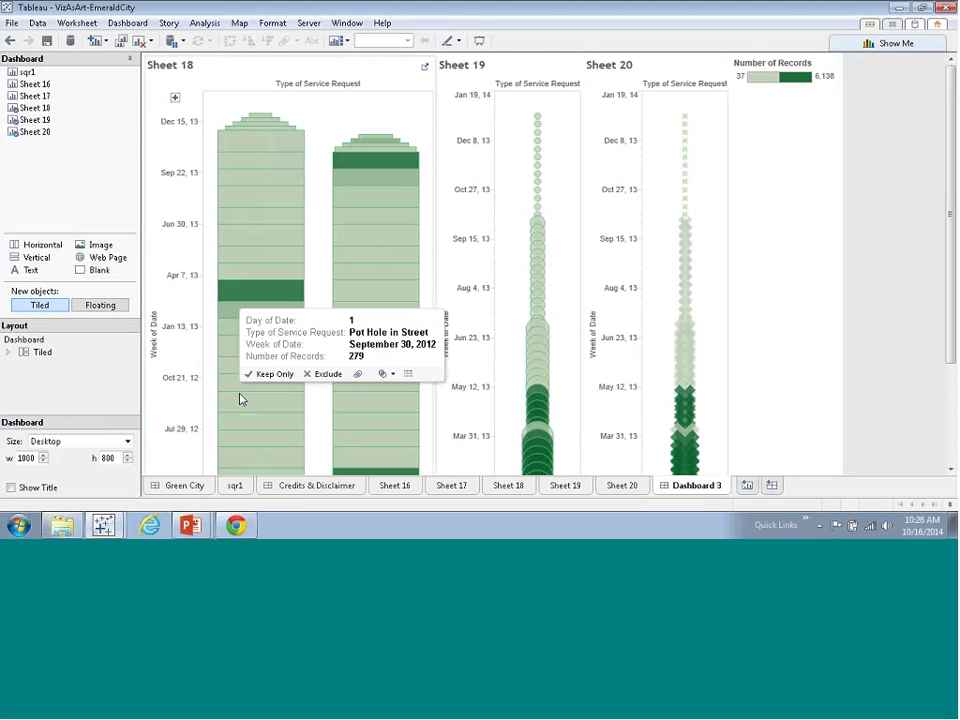
pyautogui.click(185, 487)
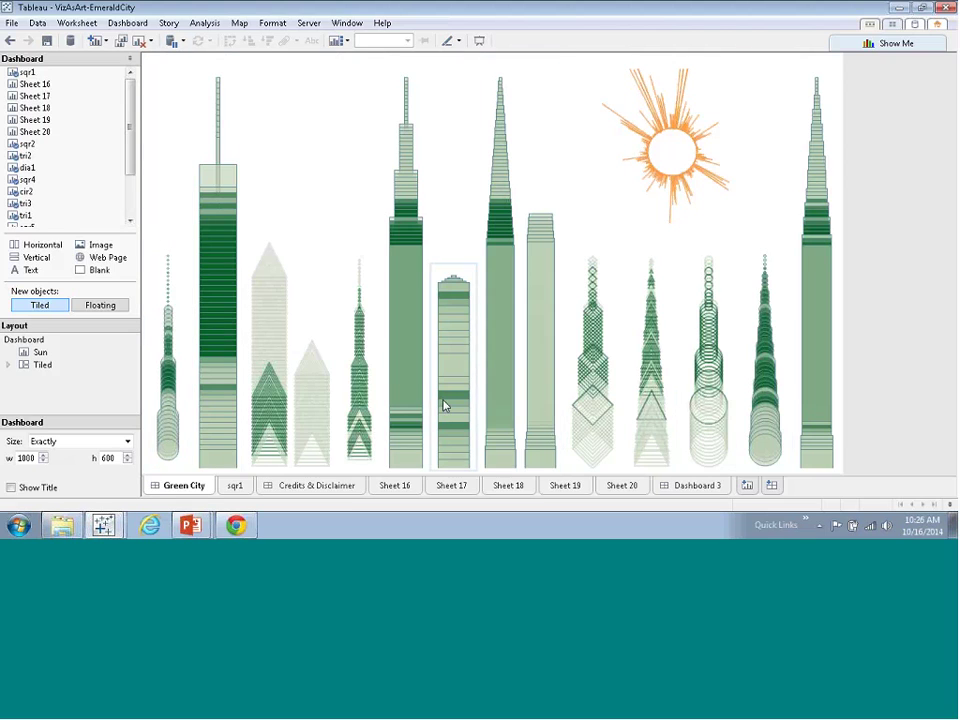
pyautogui.moveTo(416, 375)
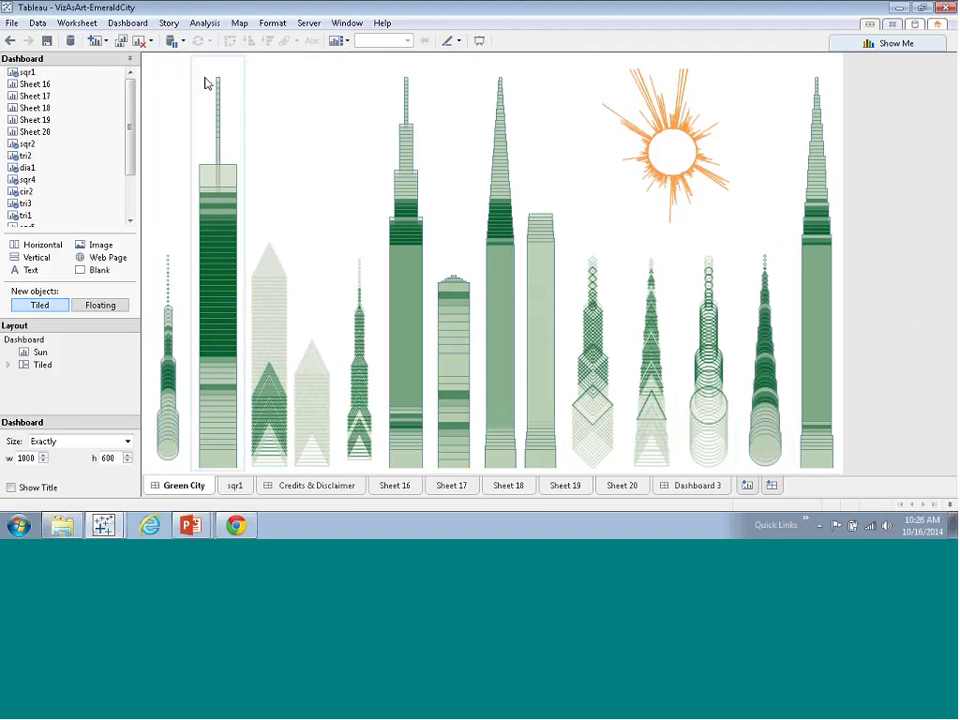
# Close the Emerald City workbook and open the VizAsArt-Birds workbook.
pyautogui.click(13, 22)
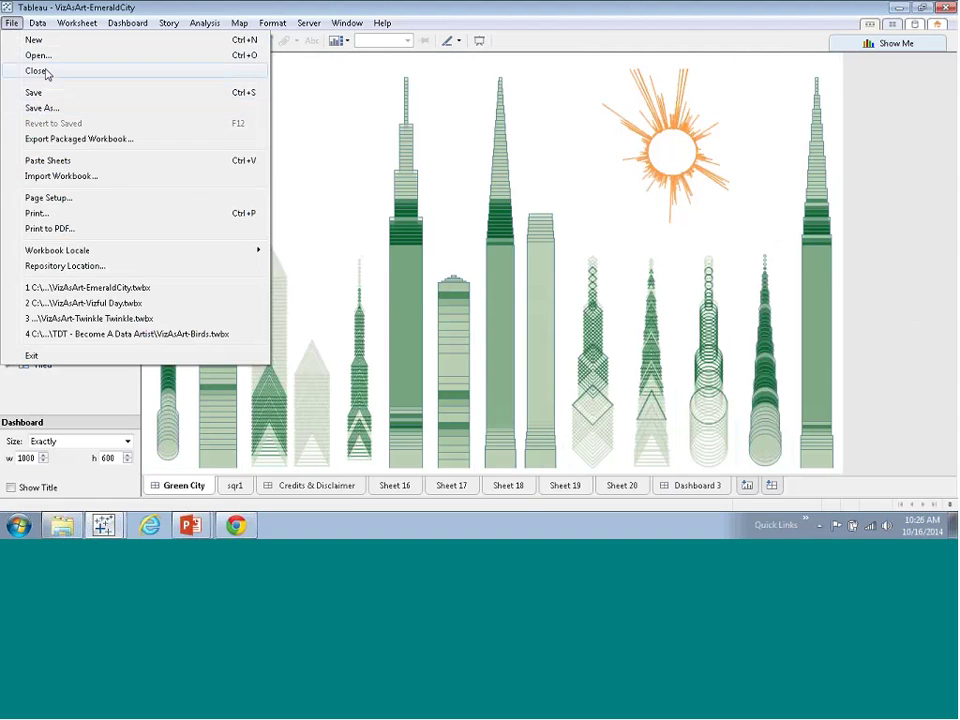
pyautogui.click(65, 71)
pyautogui.click(505, 280)
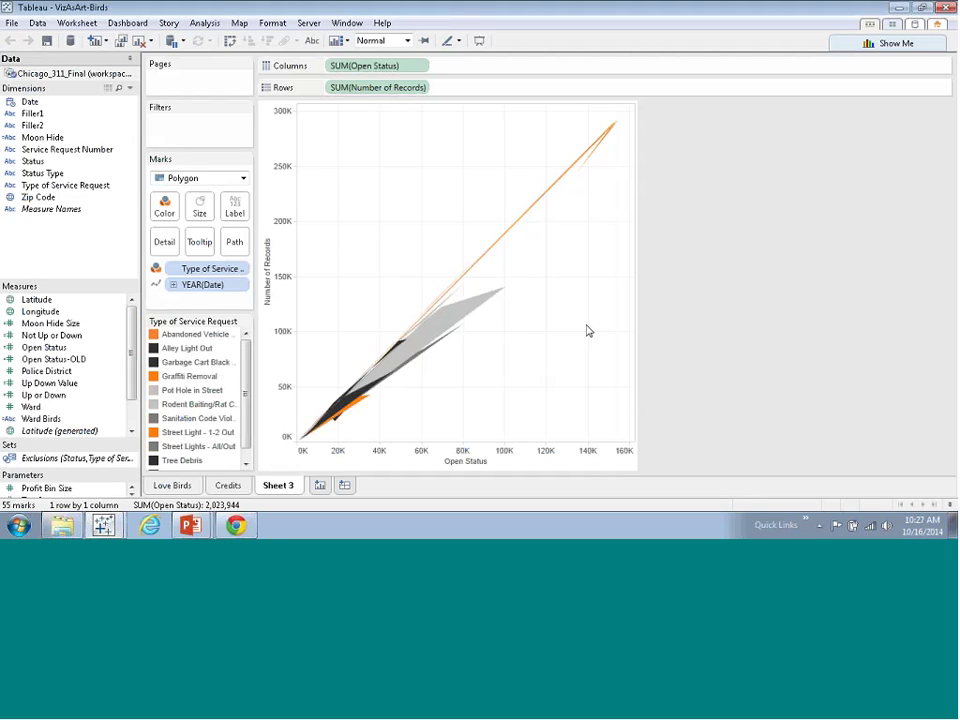
# Create a new worksheet showing Number of Records by Type of Service Request, with the mark type set to Polygon.
pyautogui.click(320, 486)
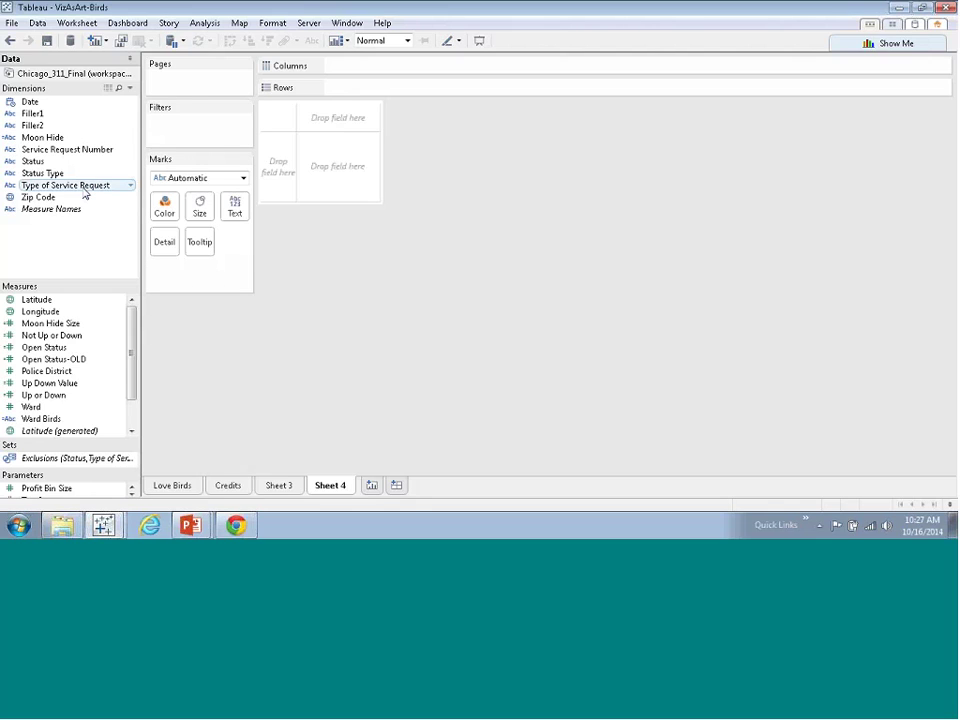
pyautogui.moveTo(84, 189); pyautogui.dragTo(444, 73)
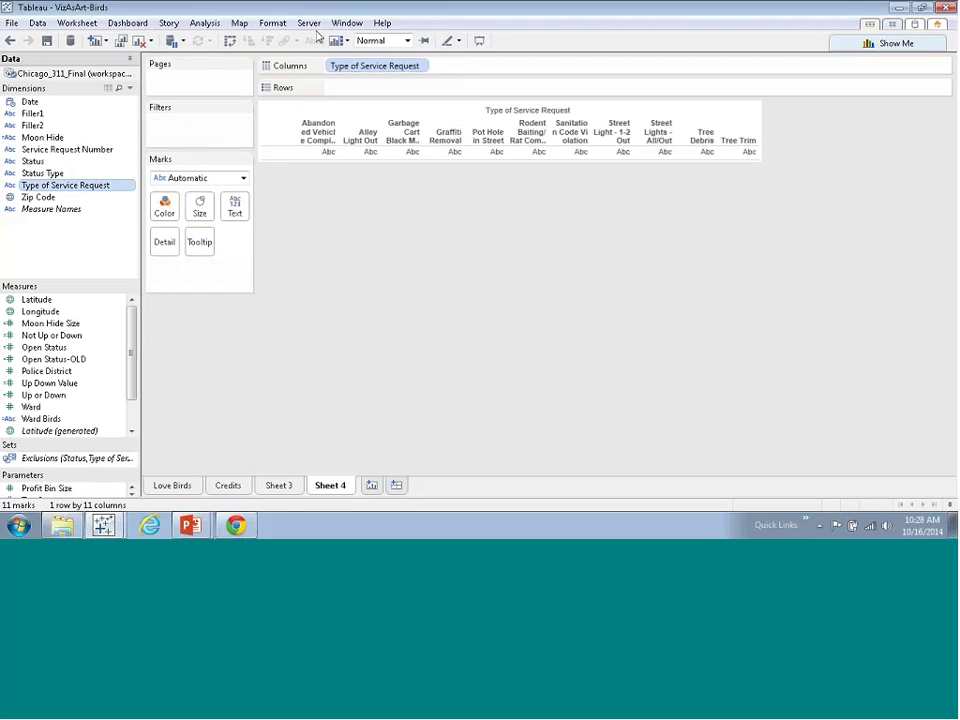
pyautogui.scroll(-1, 135, 425)
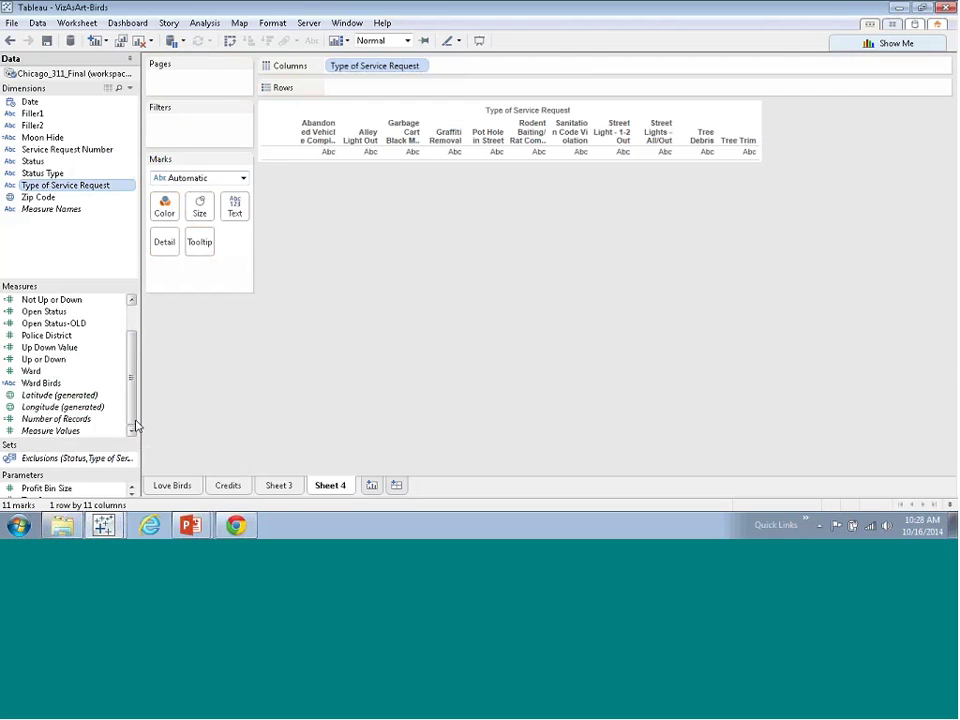
pyautogui.moveTo(66, 419); pyautogui.dragTo(330, 140)
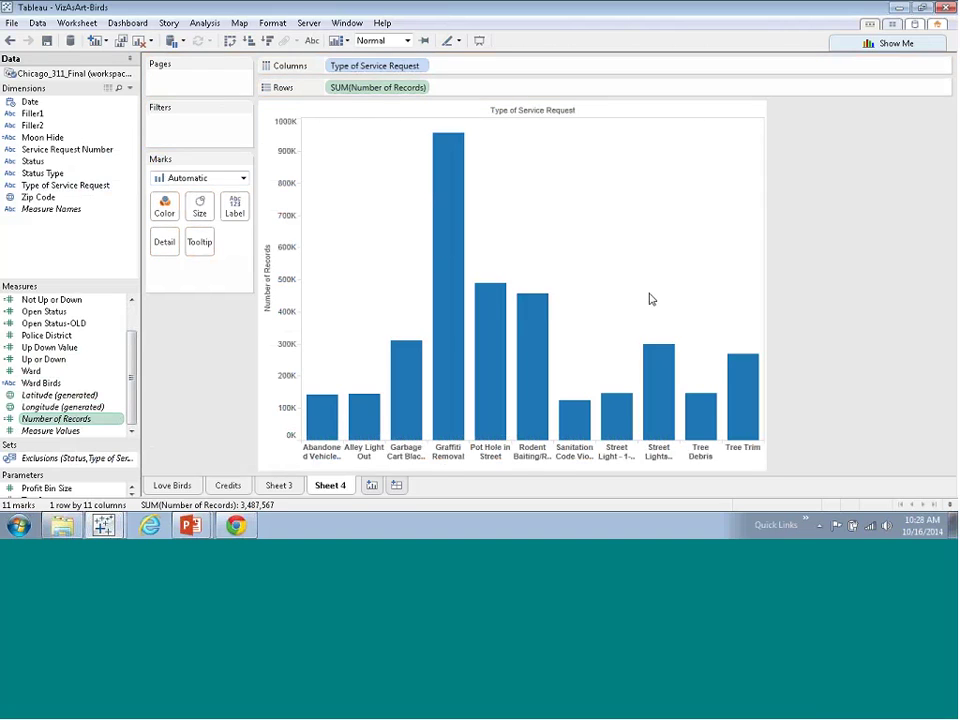
pyautogui.click(242, 178)
pyautogui.click(190, 363)
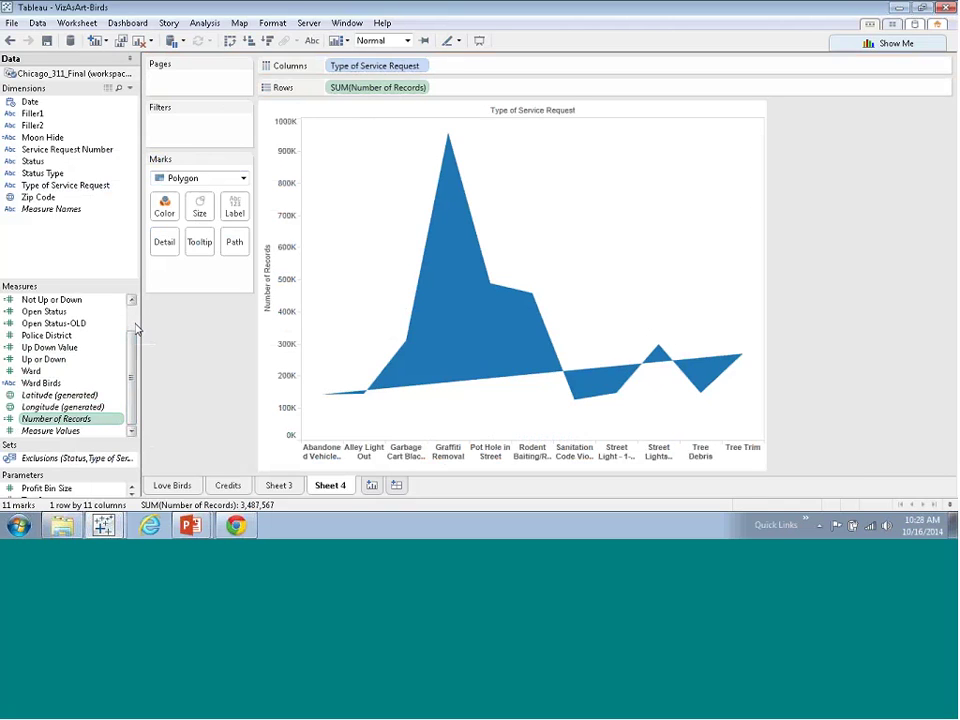
# Review the Open Status calculated field's formula and close it without changes.
pyautogui.scroll(1, 125, 330)
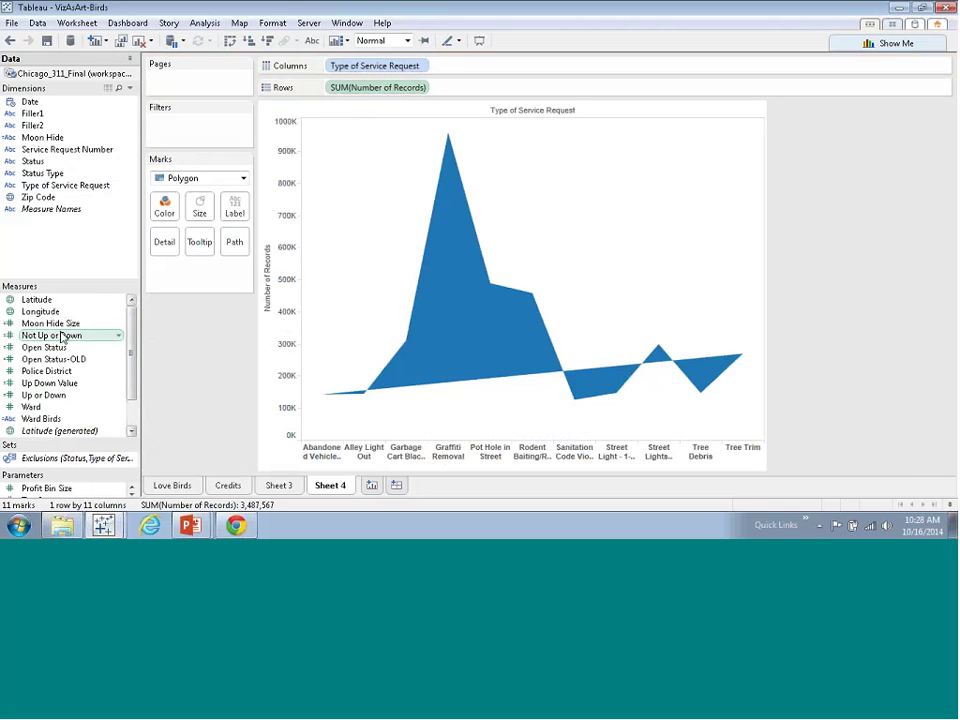
pyautogui.rightClick(95, 352)
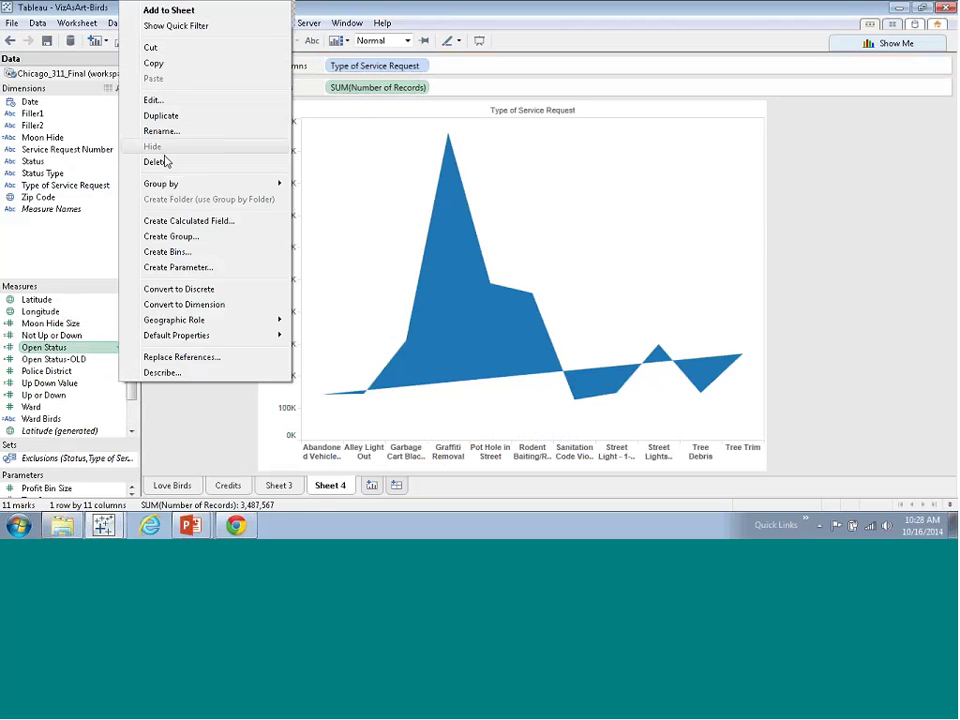
pyautogui.click(153, 100)
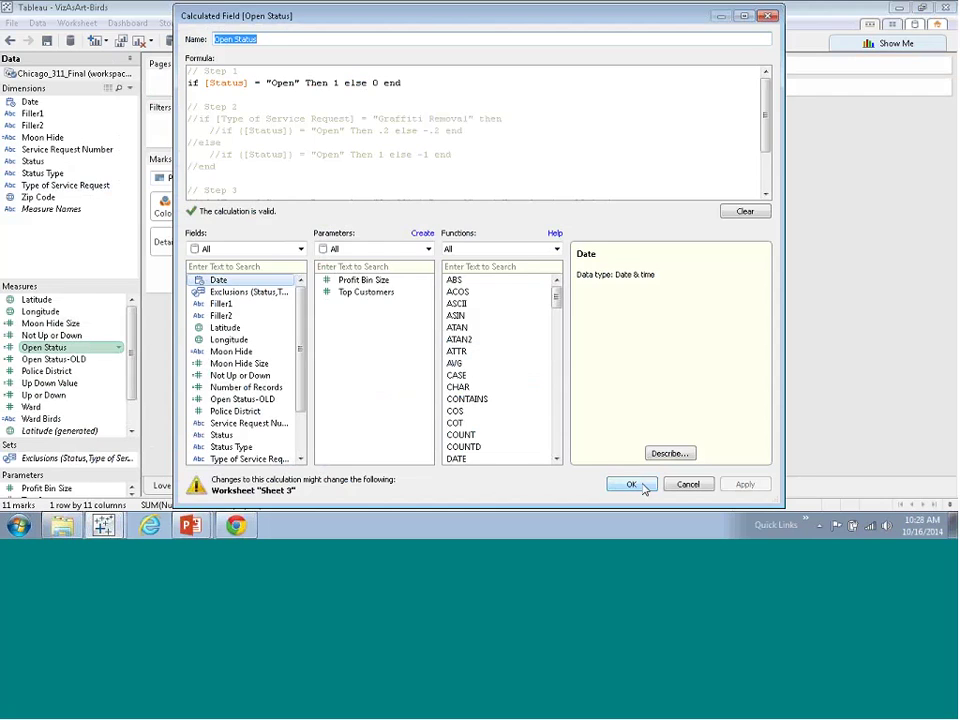
pyautogui.click(688, 484)
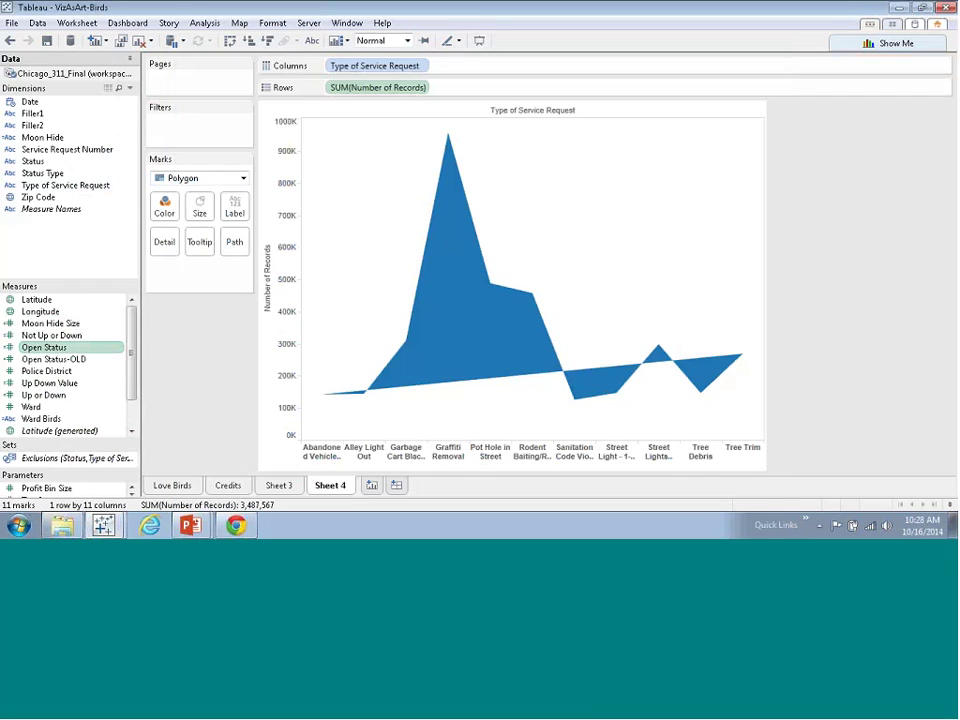
# Plot Number of Records against SUM(Open Status), color the polygons by Type of Service Request, and set their path to YEAR(Date).
pyautogui.moveTo(44, 347)
pyautogui.mouseDown()
pyautogui.moveTo(317, 94)
pyautogui.moveTo(332, 66)
pyautogui.moveTo(296, 107)
pyautogui.moveTo(168, 200)
pyautogui.moveTo(174, 216)
pyautogui.mouseUp()
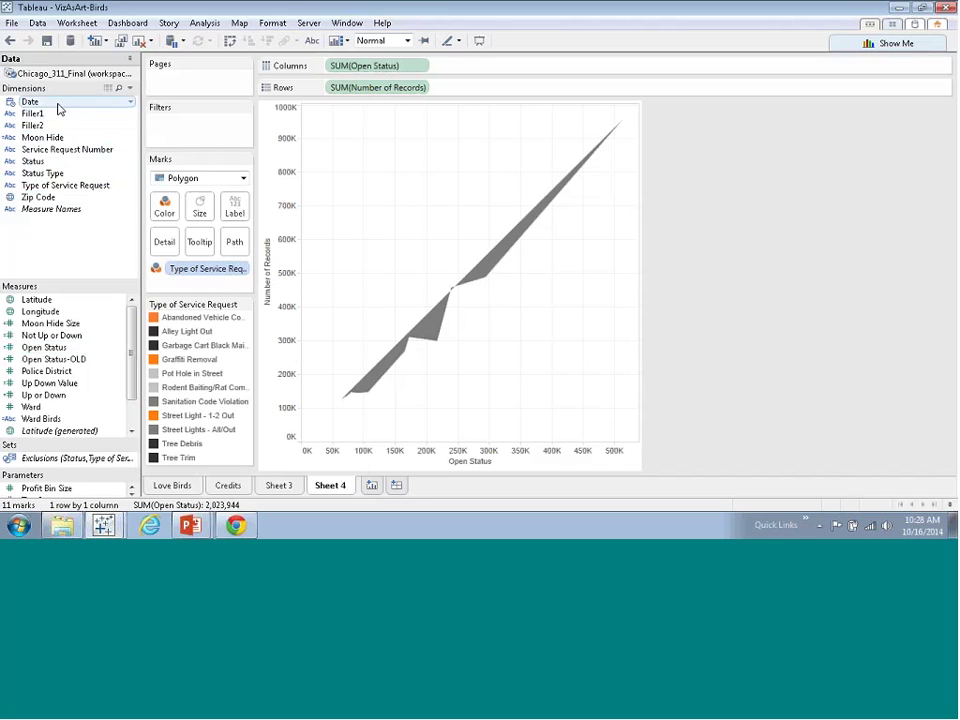
pyautogui.moveTo(59, 104); pyautogui.dragTo(234, 244)
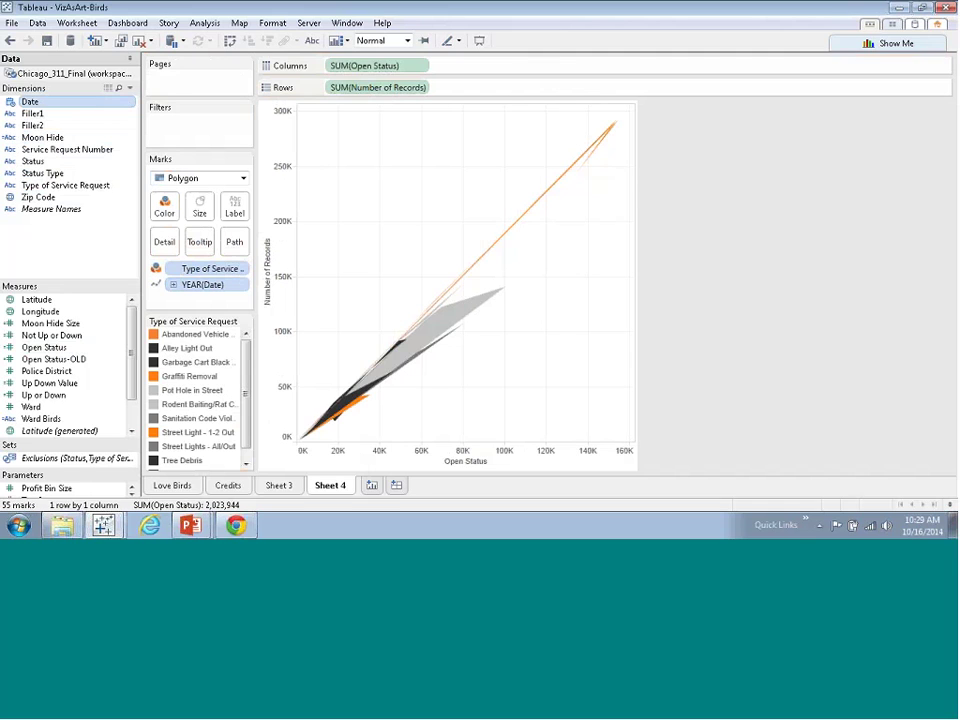
# View the summary data behind the Graffiti Removal polygon by year, then close it and clear the selection.
pyautogui.moveTo(589, 118); pyautogui.dragTo(621, 155)
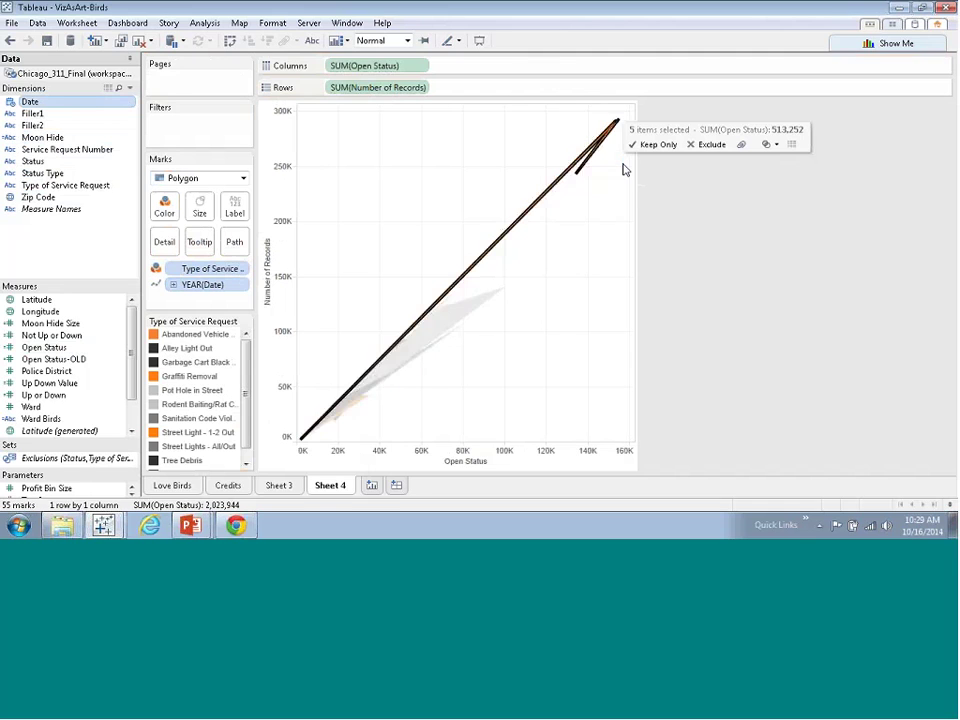
pyautogui.click(790, 144)
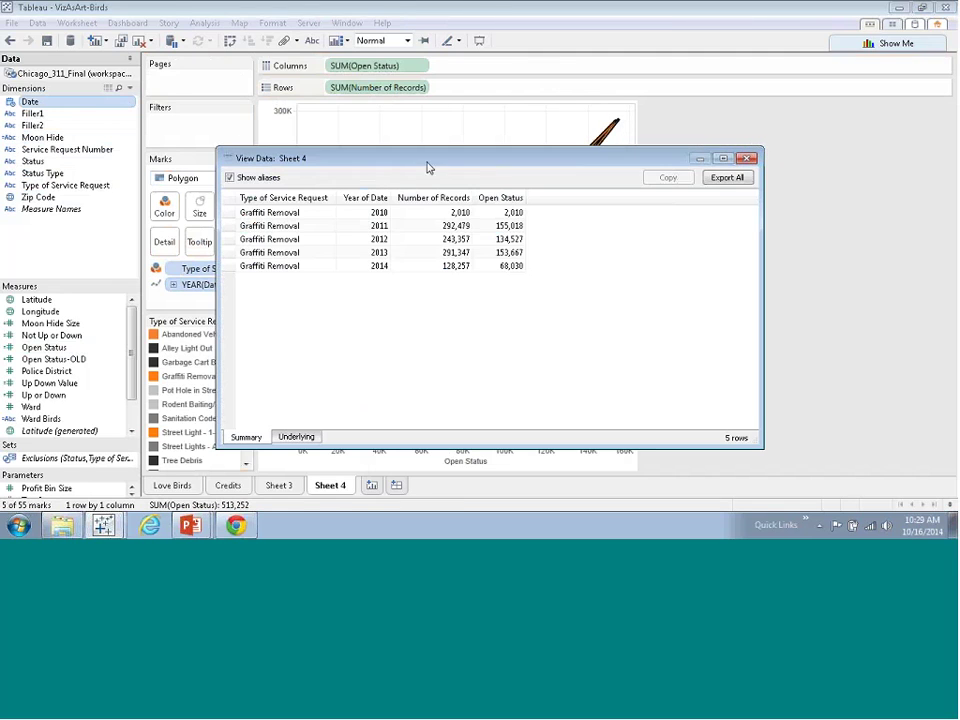
pyautogui.moveTo(428, 167); pyautogui.dragTo(540, 162)
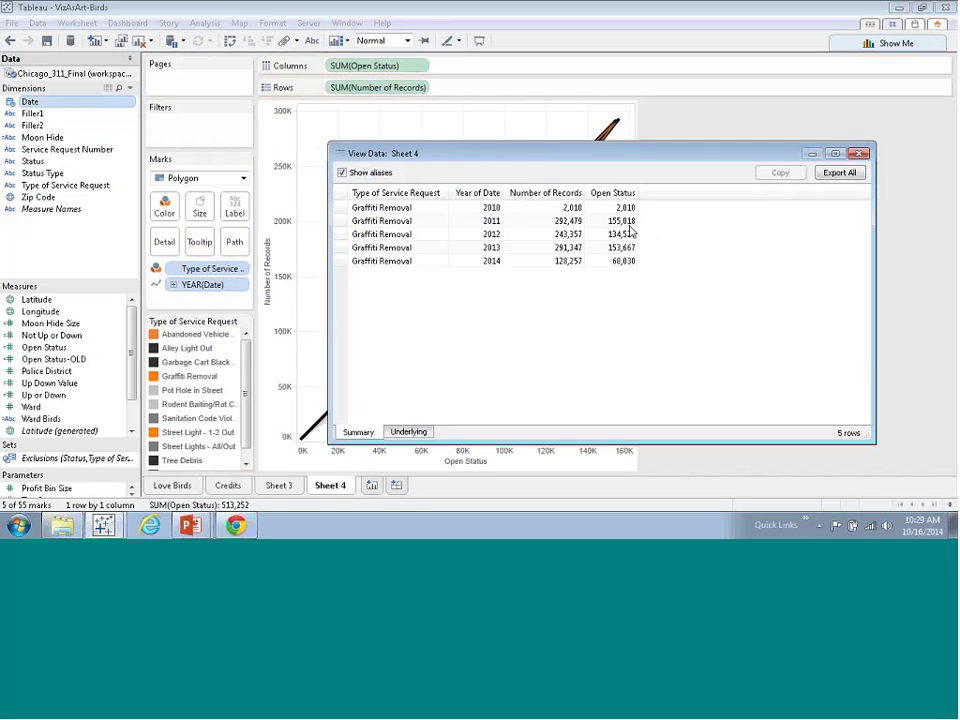
pyautogui.moveTo(705, 154); pyautogui.dragTo(473, 70)
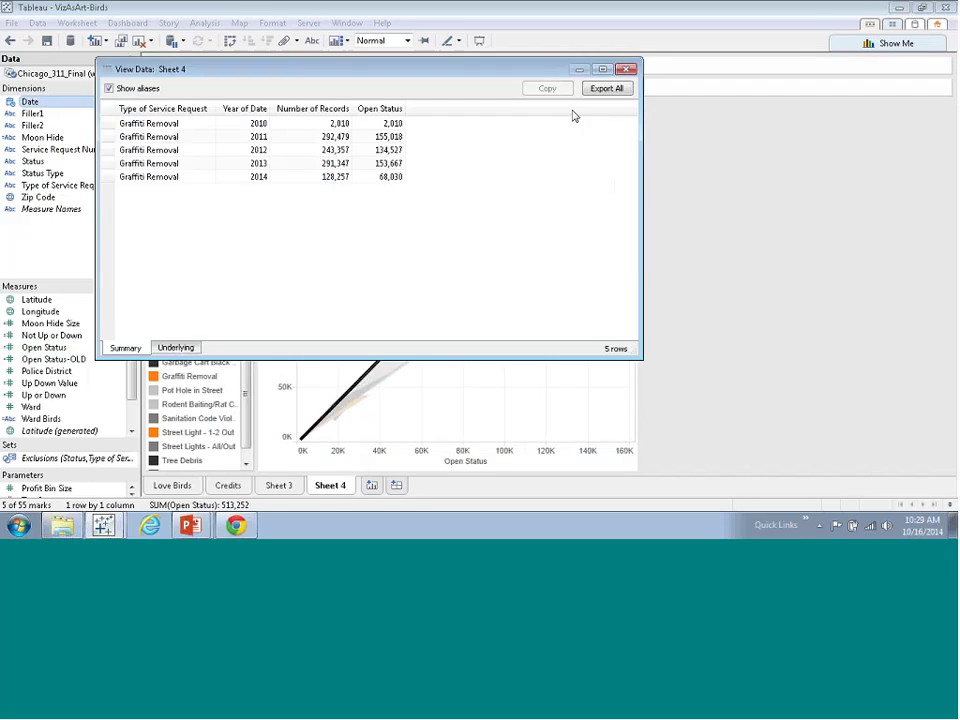
pyautogui.moveTo(642, 131); pyautogui.dragTo(442, 131)
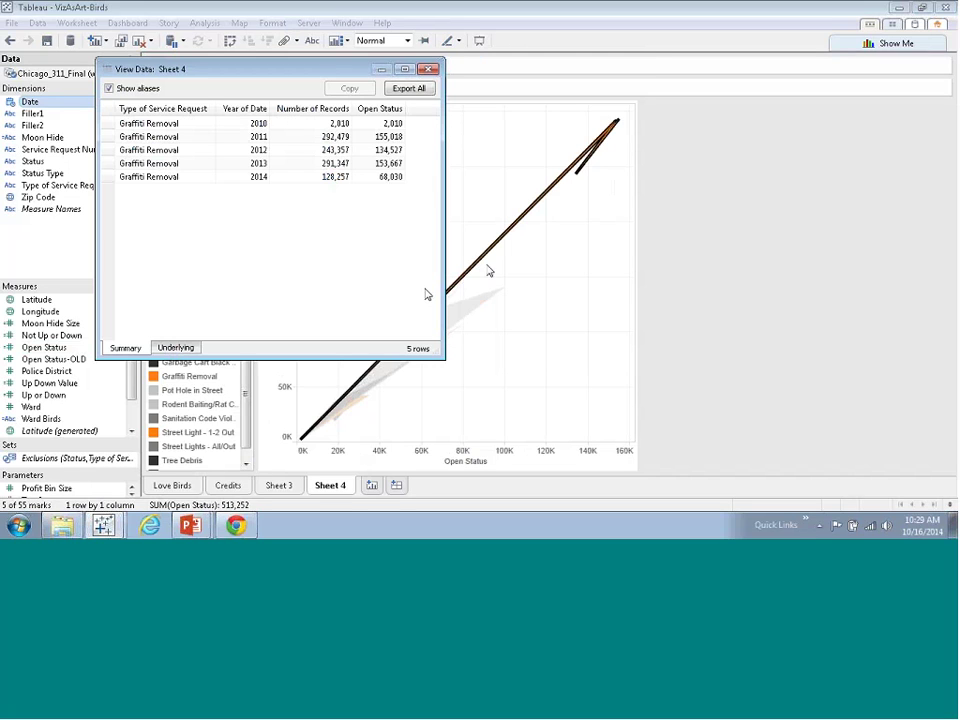
pyautogui.click(428, 69)
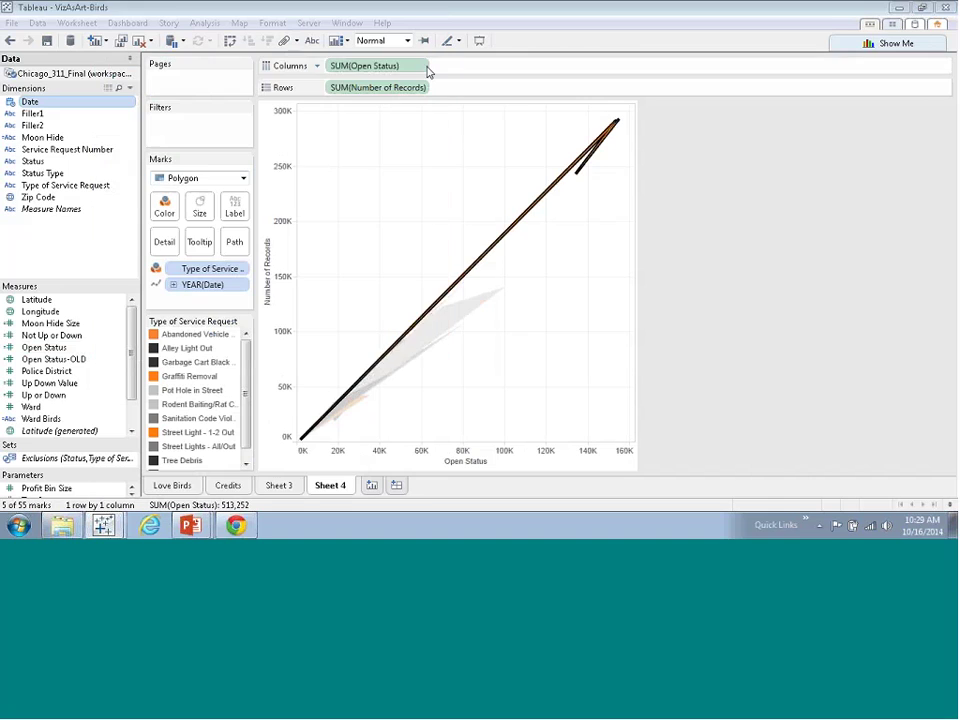
pyautogui.click(598, 148)
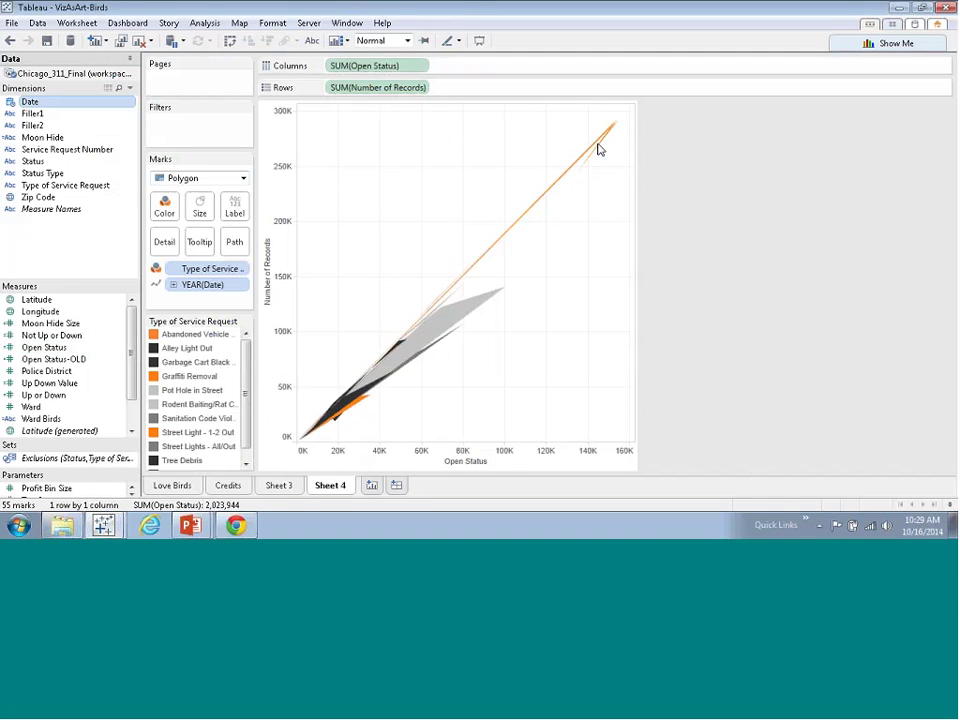
# Try excluding the Graffiti Removal polygon from the view, and undo the exclusion.
pyautogui.click(553, 189)
pyautogui.click(664, 177)
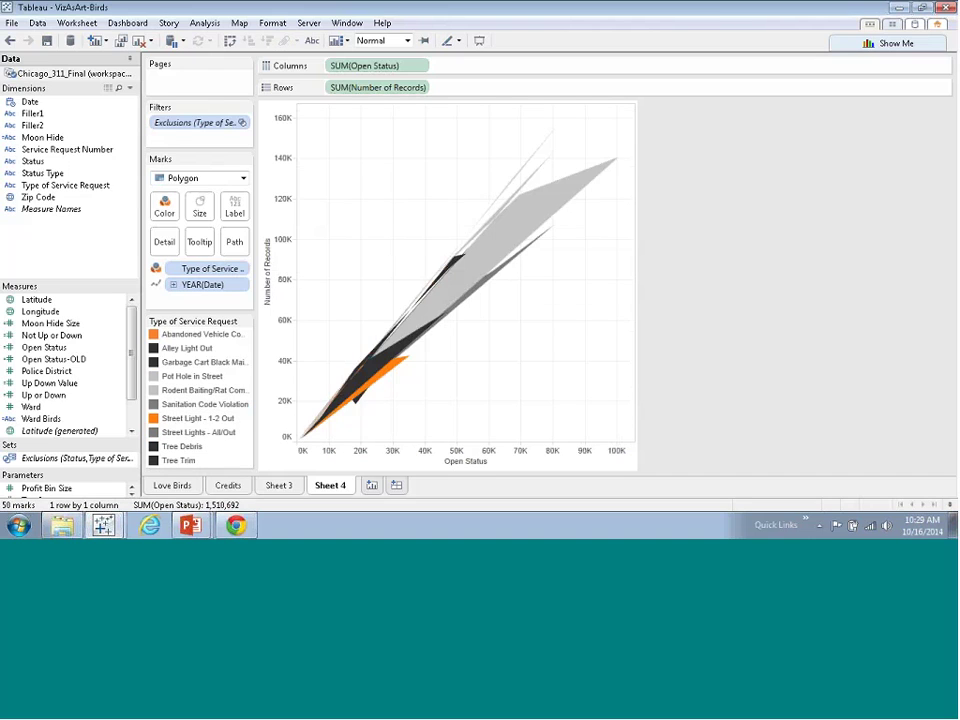
pyautogui.hotkey('ctrl', 'z')
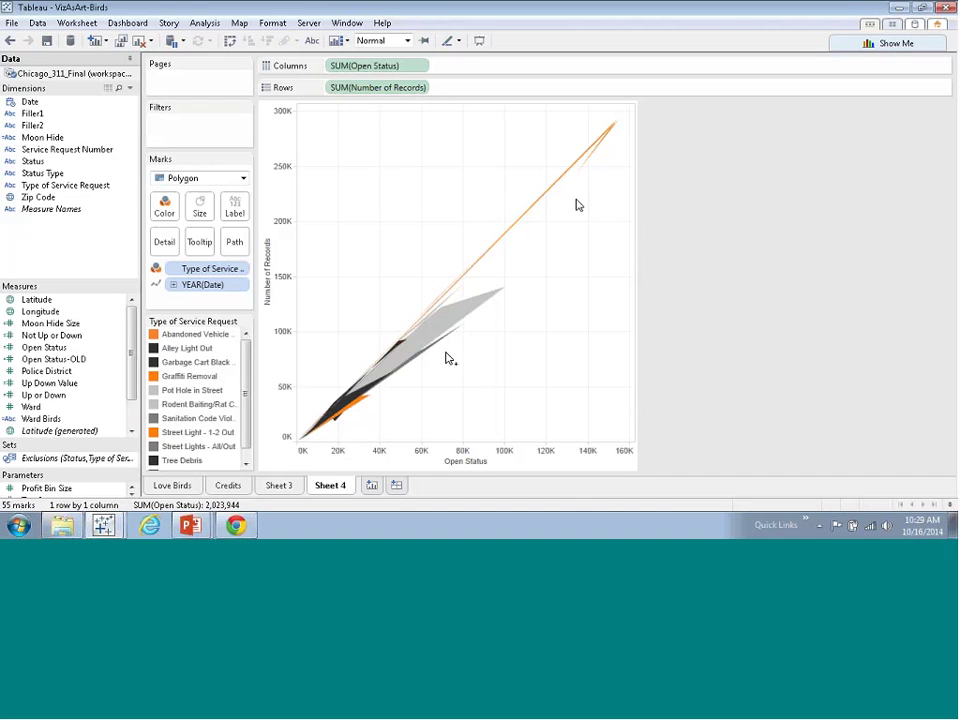
# Open the Open Status calculated field for editing and comment out its Step 1 formula line.
pyautogui.rightClick(118, 347)
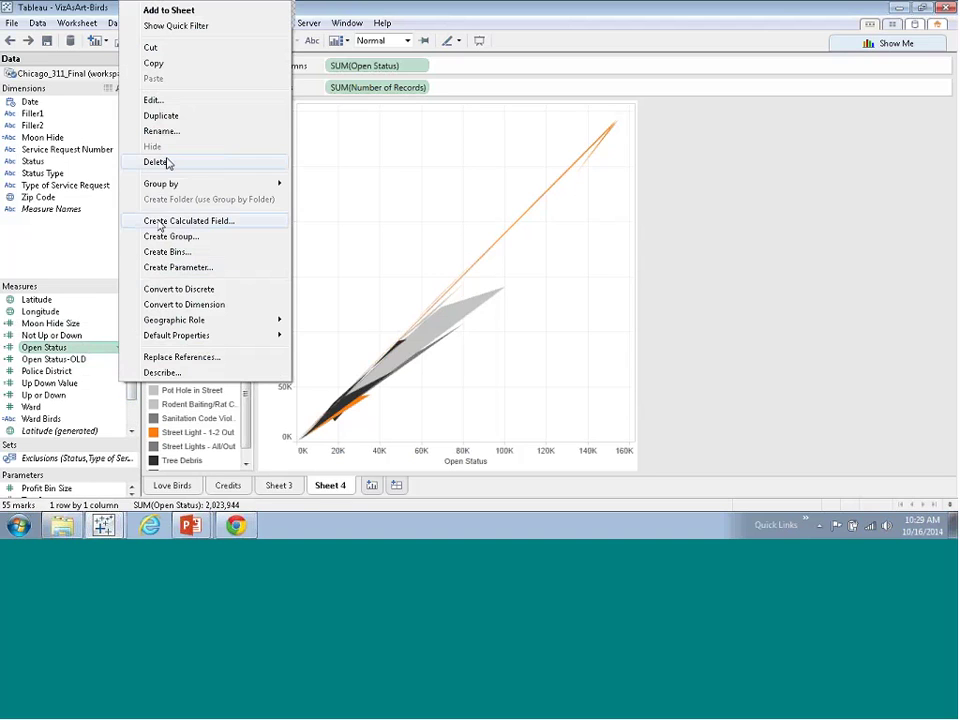
pyautogui.click(153, 100)
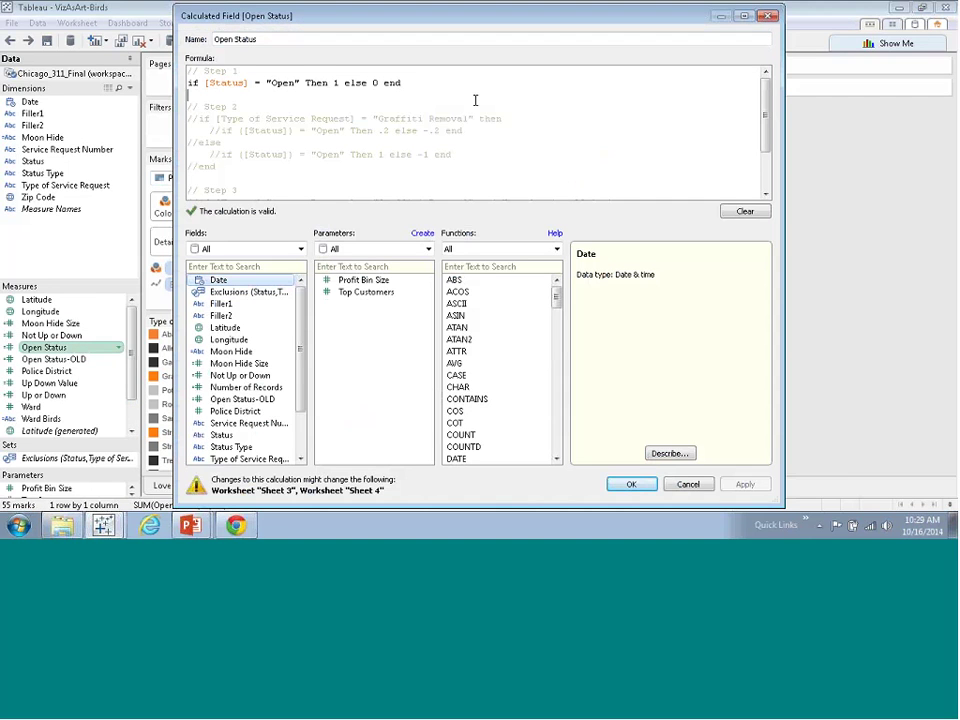
pyautogui.write('//')
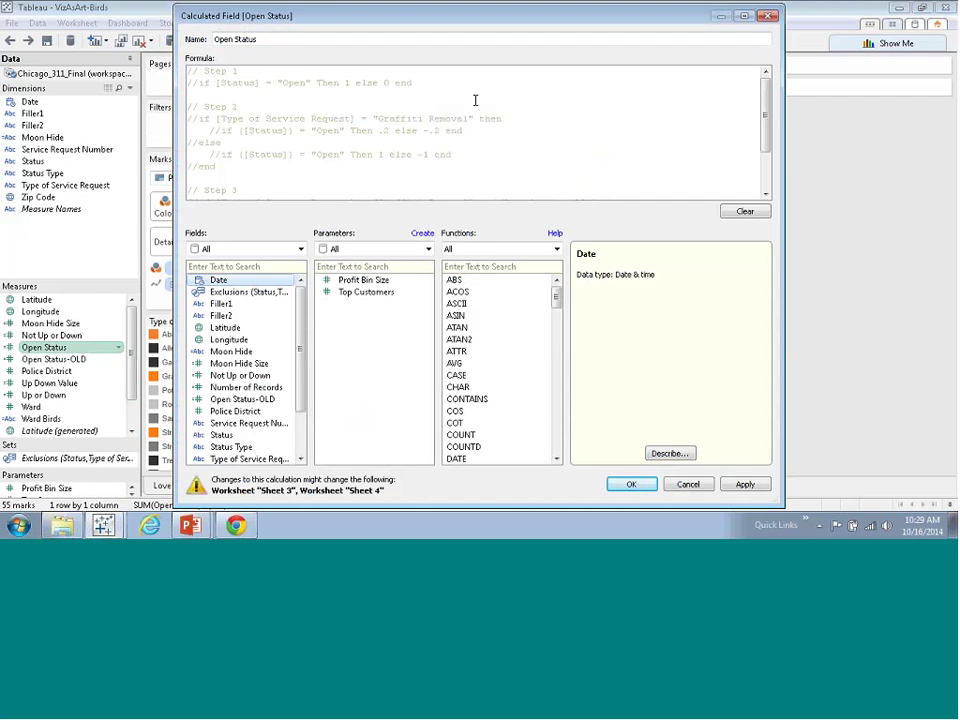
# Uncomment the Step 2 "Graffiti Removal" condition and its line returning .2 for Open status, else -.2.
pyautogui.press('Down')
pyautogui.press('Down')
pyautogui.press('Down')
pyautogui.press('BackSpace')
pyautogui.press('BackSpace')
pyautogui.press('Down')
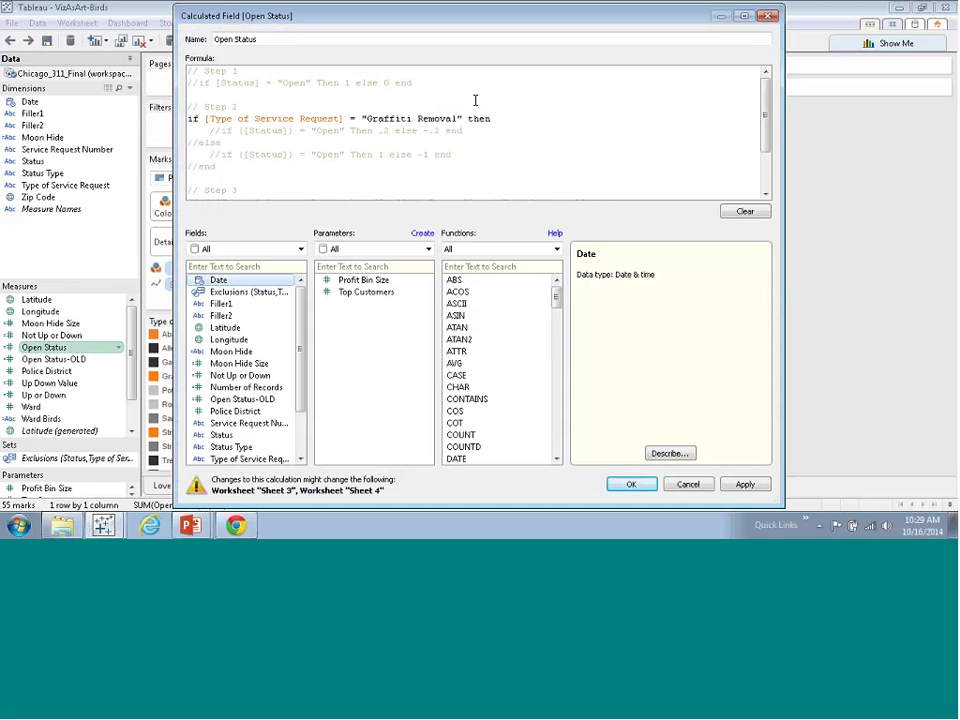
pyautogui.press('Delete')
pyautogui.press('Delete')
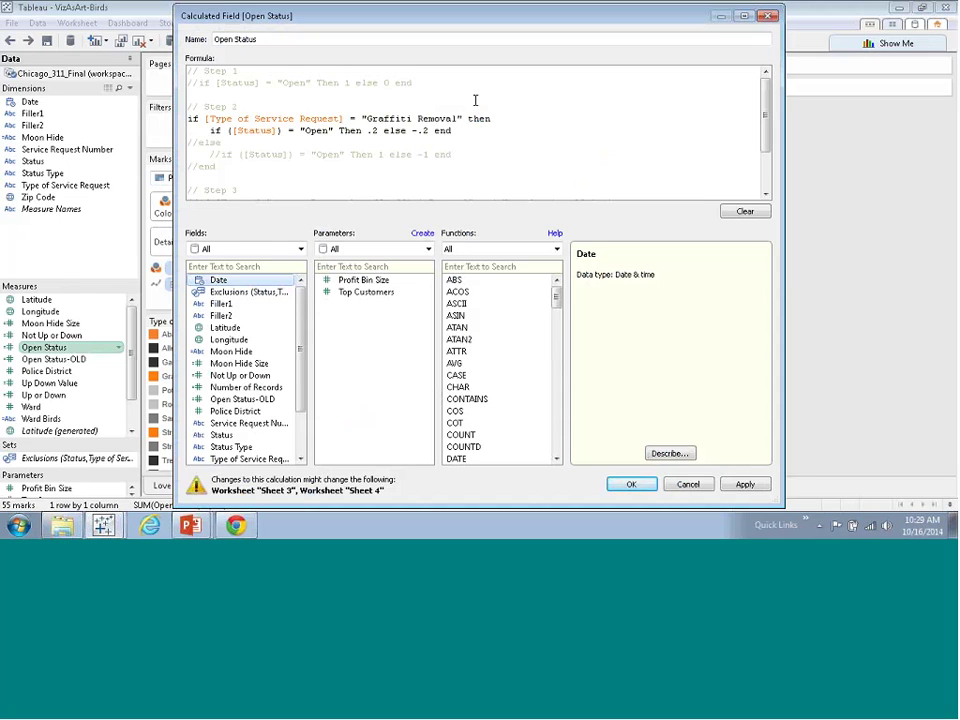
# Uncomment the rest of Step 2, with its else branch returning 1 or -1 and its end line, and apply the Open Status formula.
pyautogui.press('Down')
pyautogui.press('Delete')
pyautogui.press('Delete')
pyautogui.press('Down')
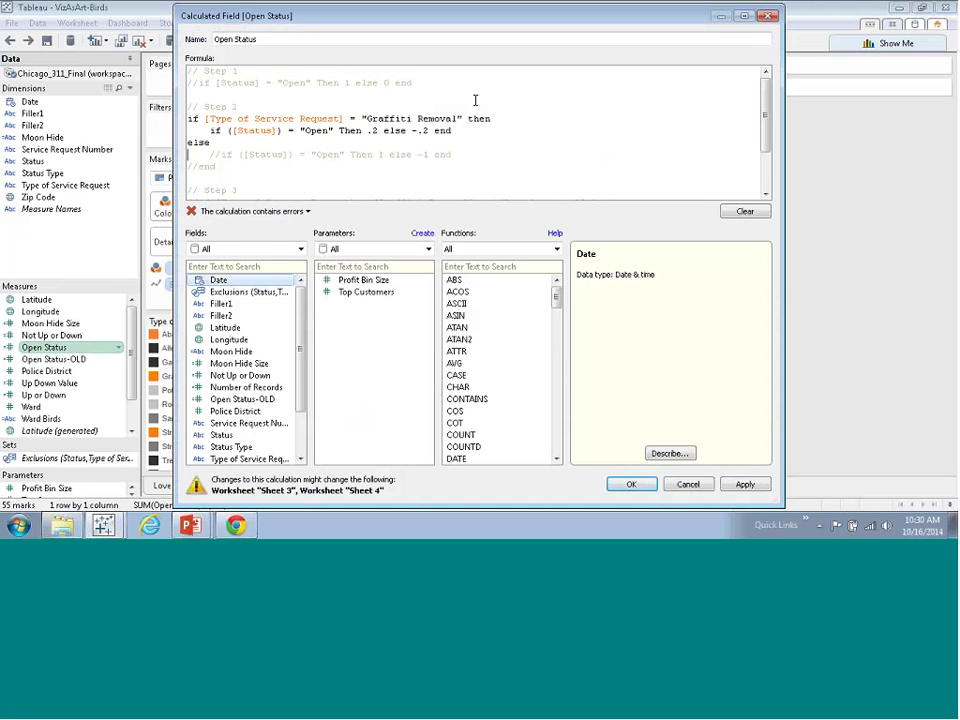
pyautogui.press('Right')
pyautogui.press('Delete')
pyautogui.press('Delete')
pyautogui.press('Down')
pyautogui.press('BackSpace')
pyautogui.press('BackSpace')
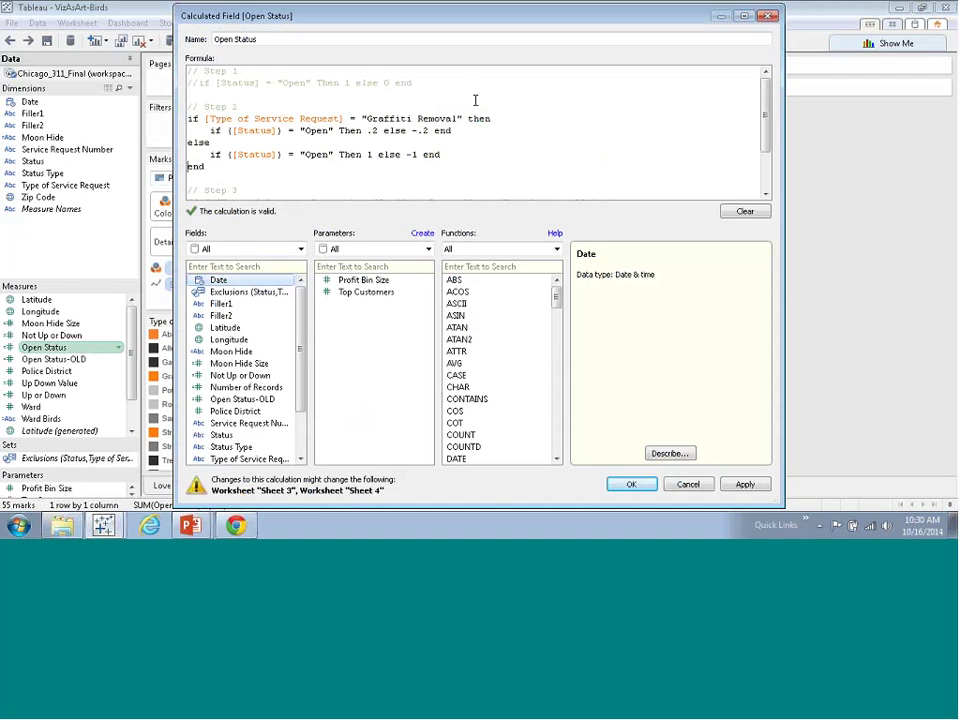
pyautogui.click(745, 484)
pyautogui.click(645, 489)
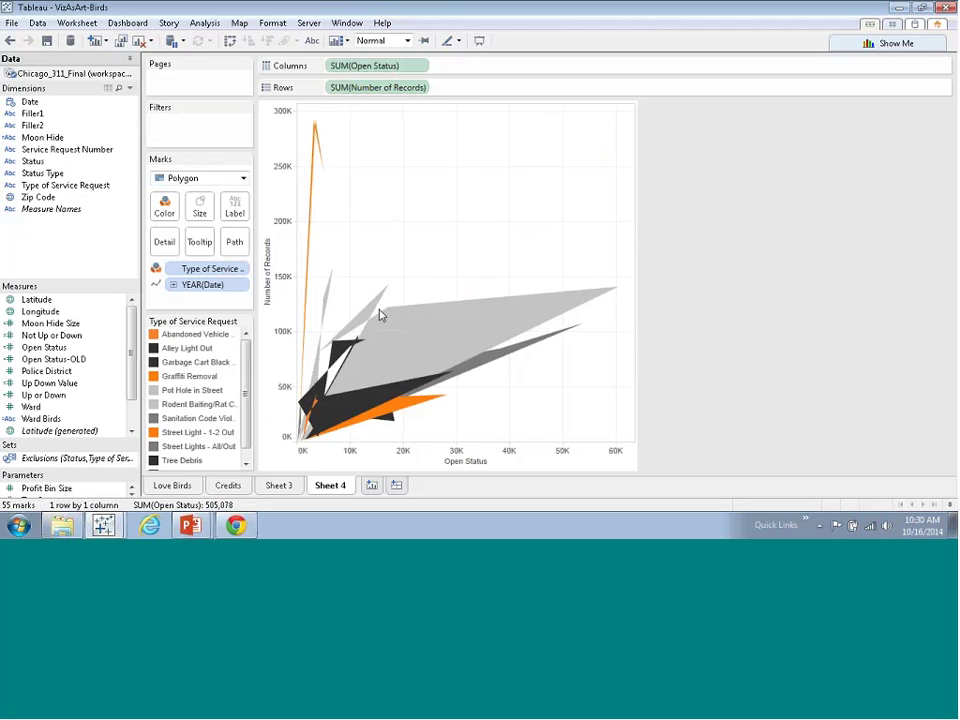
# Inspect the Graffiti Removal polygon's summary data under the revised formula, focusing on 2012, and close it.
pyautogui.click(320, 166)
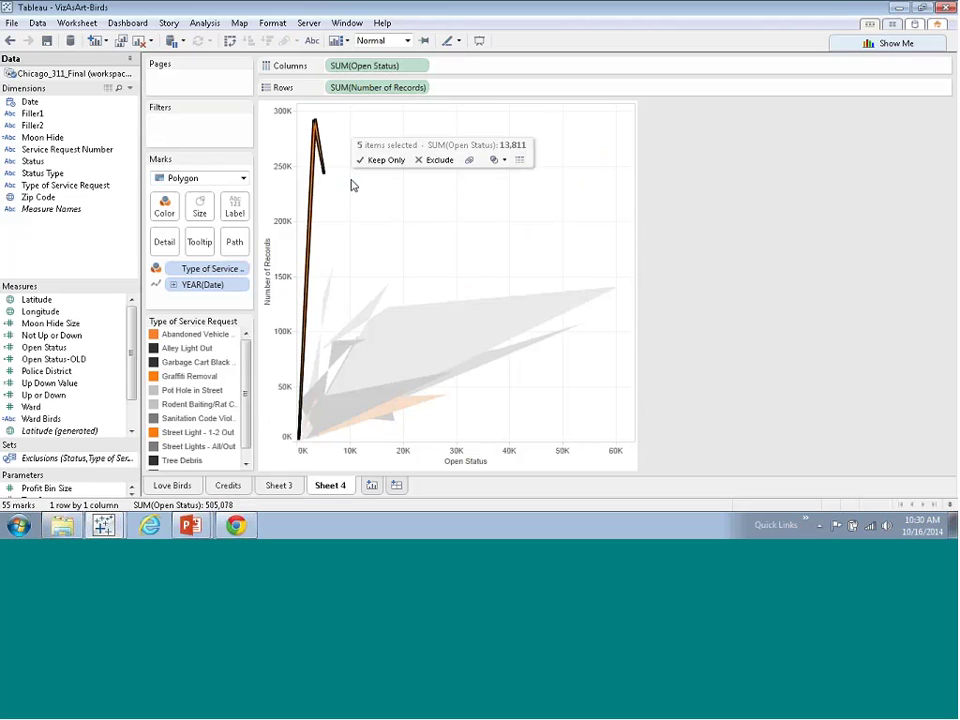
pyautogui.click(517, 161)
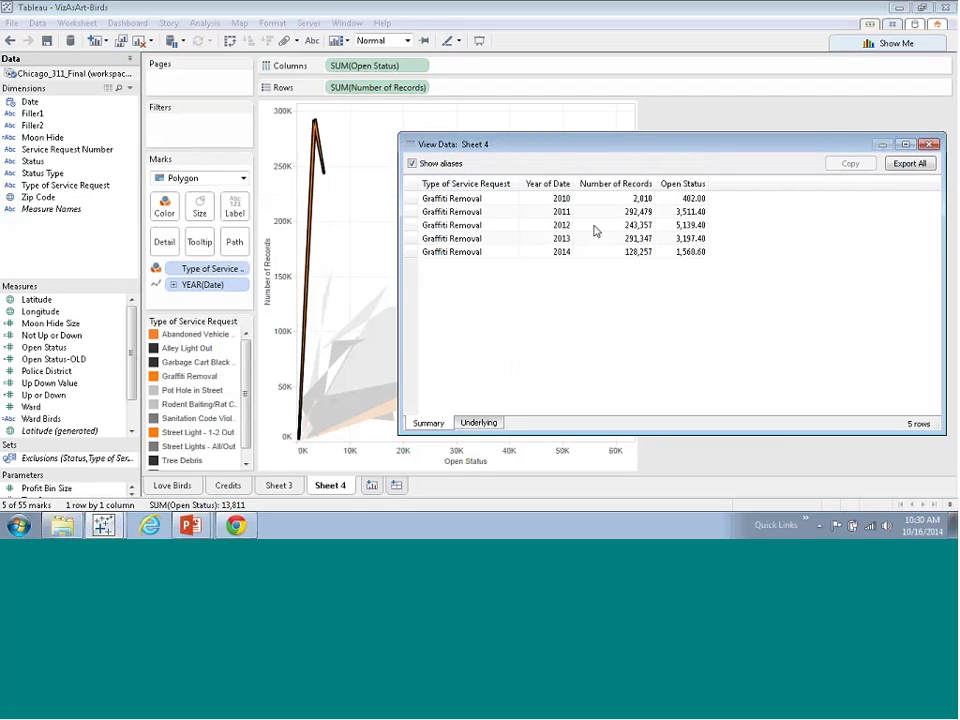
pyautogui.click(492, 229)
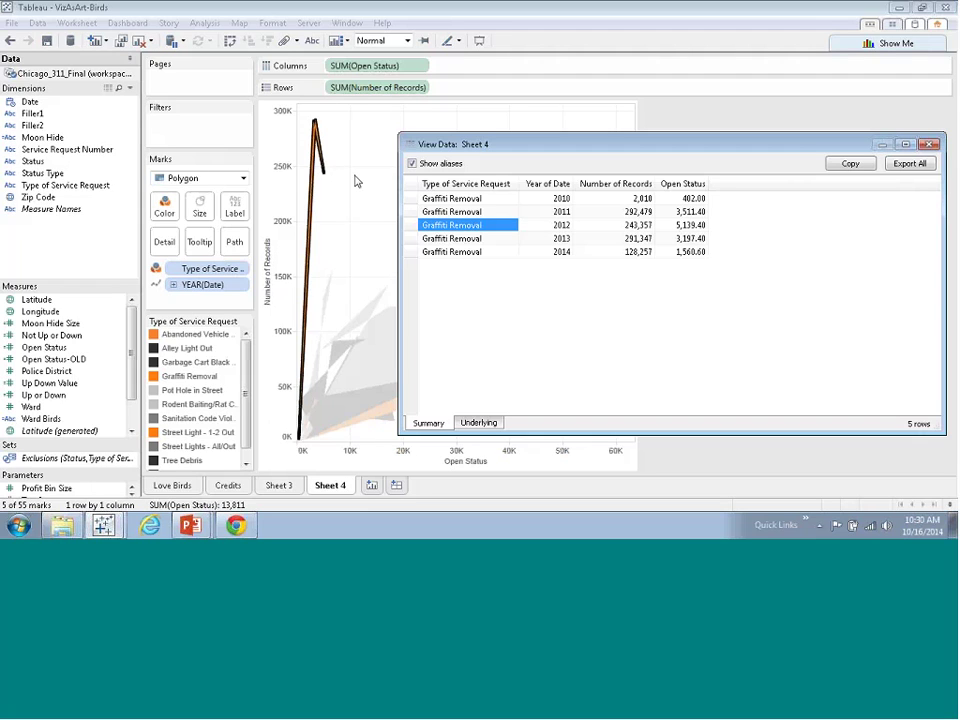
pyautogui.click(929, 146)
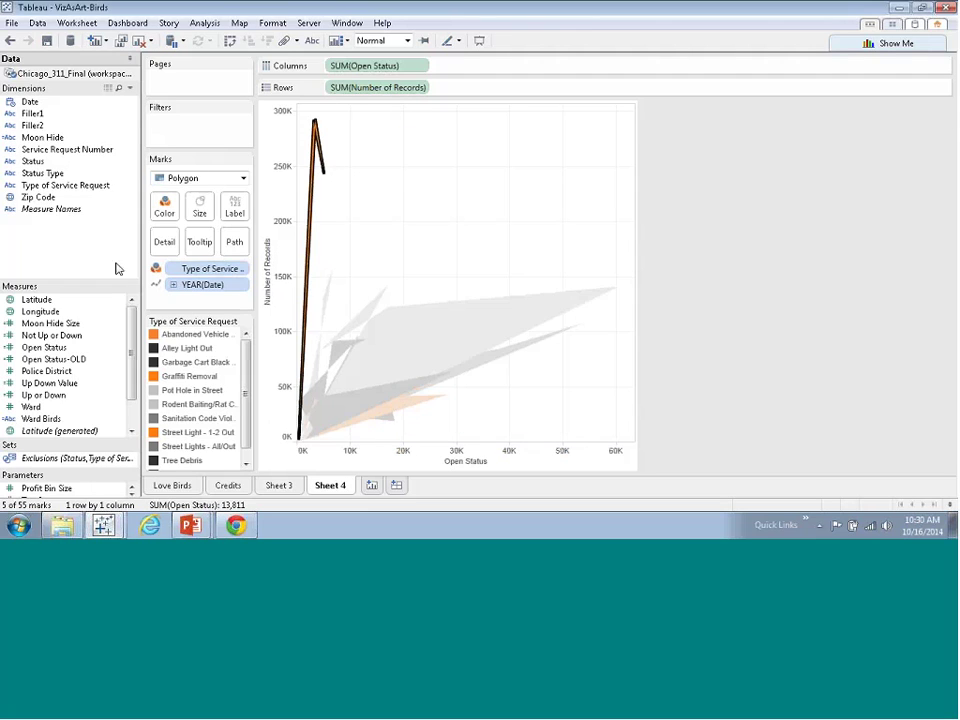
# Reopen the Open Status calculated field and comment out every line of the Step 2 formula.
pyautogui.click(119, 349)
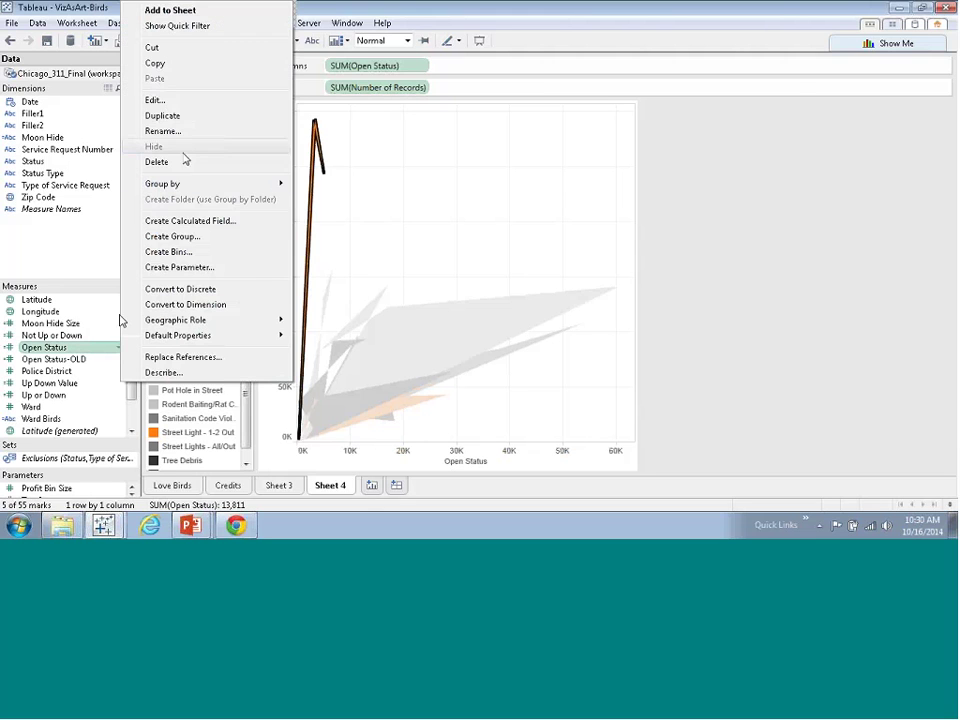
pyautogui.click(184, 101)
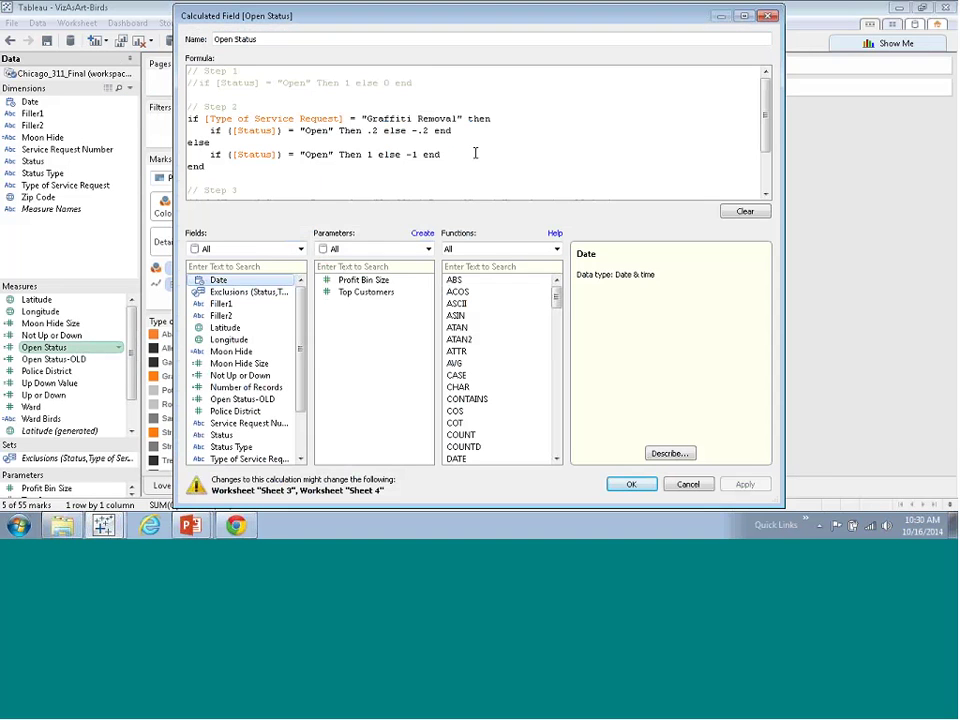
pyautogui.click(475, 153)
pyautogui.write('//')
pyautogui.press('Down')
pyautogui.press('Home')
pyautogui.write('//')
pyautogui.press('Down')
pyautogui.press('Home')
pyautogui.write('//')
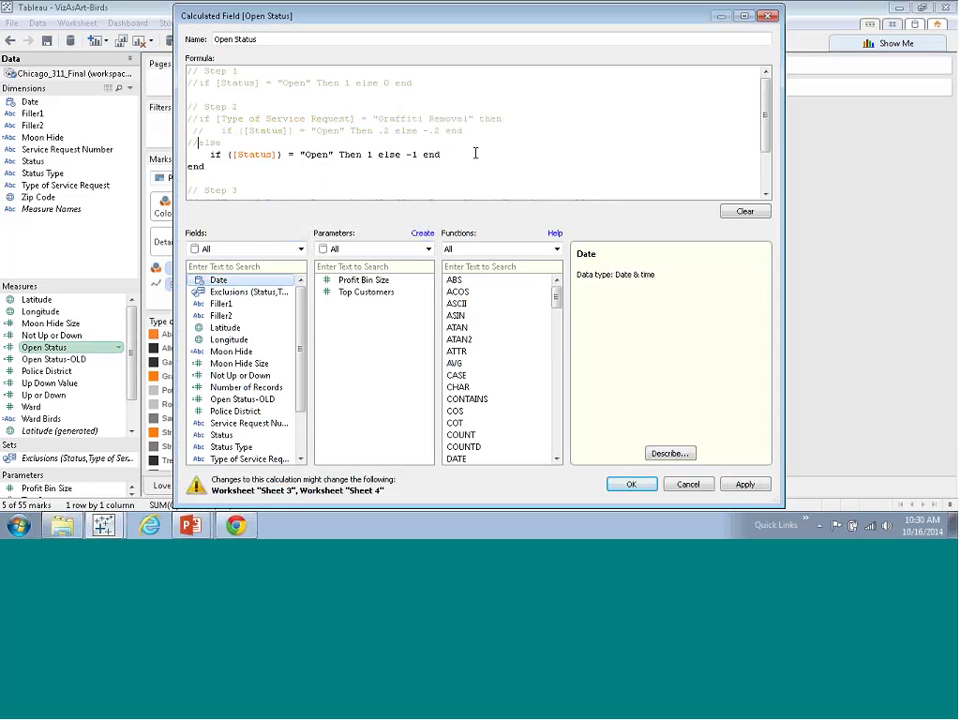
pyautogui.write('//')
pyautogui.press('Down')
pyautogui.press('Home')
pyautogui.write('//')
# Uncomment the Step 3 condition for "Graffiti Removal" and Year(Date) = 2012, with its line returning .2 or -.2.
pyautogui.press('Down')
pyautogui.press('Down')
pyautogui.press('Down')
pyautogui.press('Down')
pyautogui.press('Down')
pyautogui.press('Down')
pyautogui.press('Down')
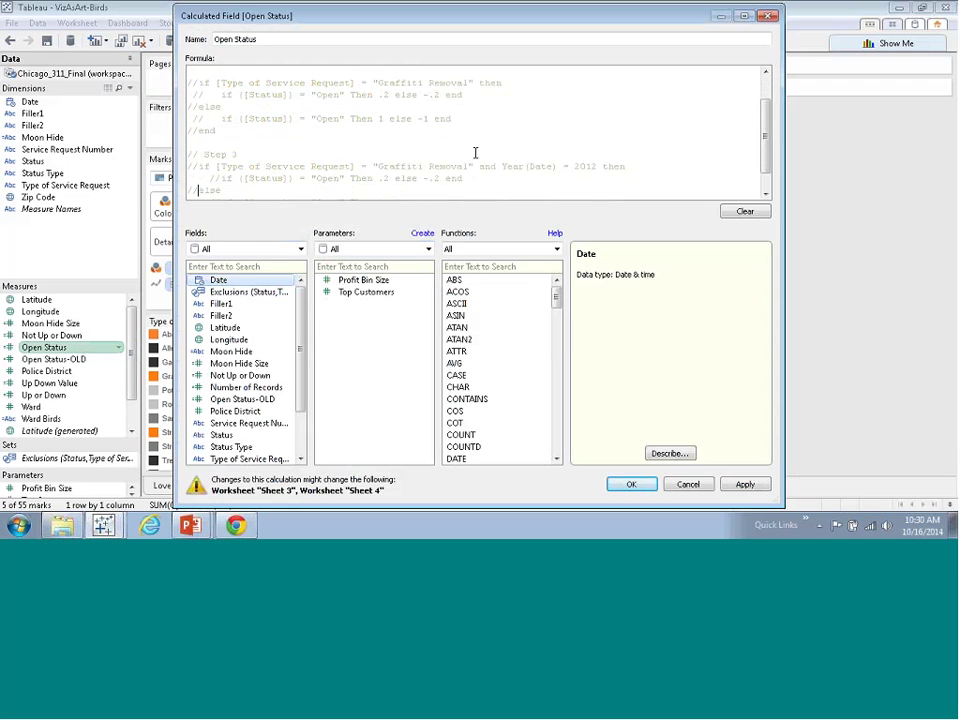
pyautogui.press('Up')
pyautogui.press('Up')
pyautogui.press('BackSpace')
pyautogui.press('BackSpace')
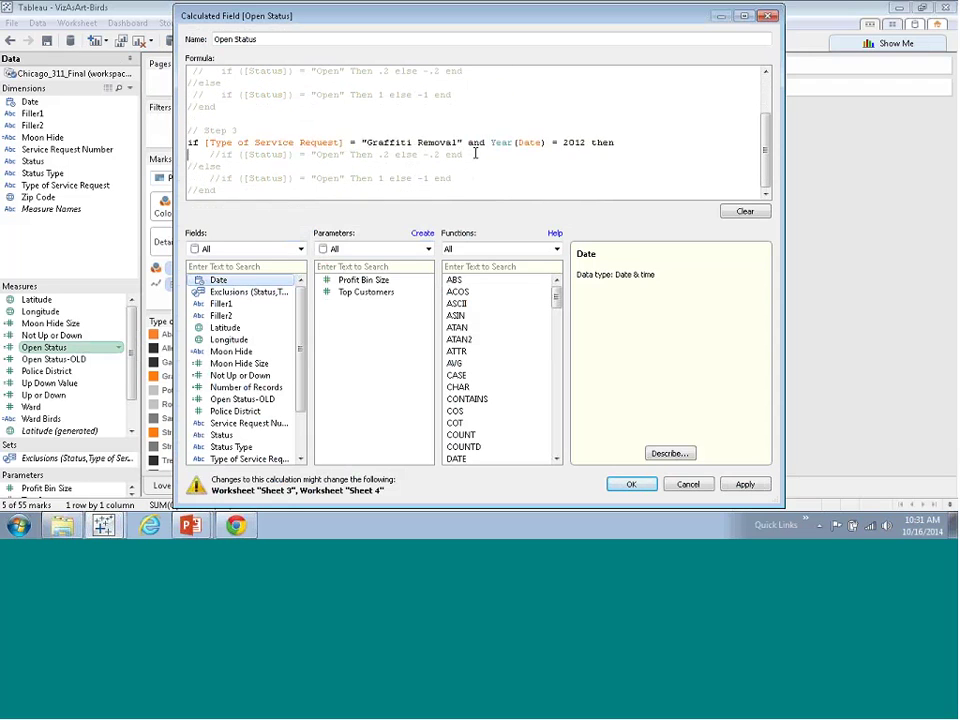
pyautogui.press('Down')
pyautogui.press('Home')
pyautogui.press('Delete')
pyautogui.press('Delete')
pyautogui.press('Down')
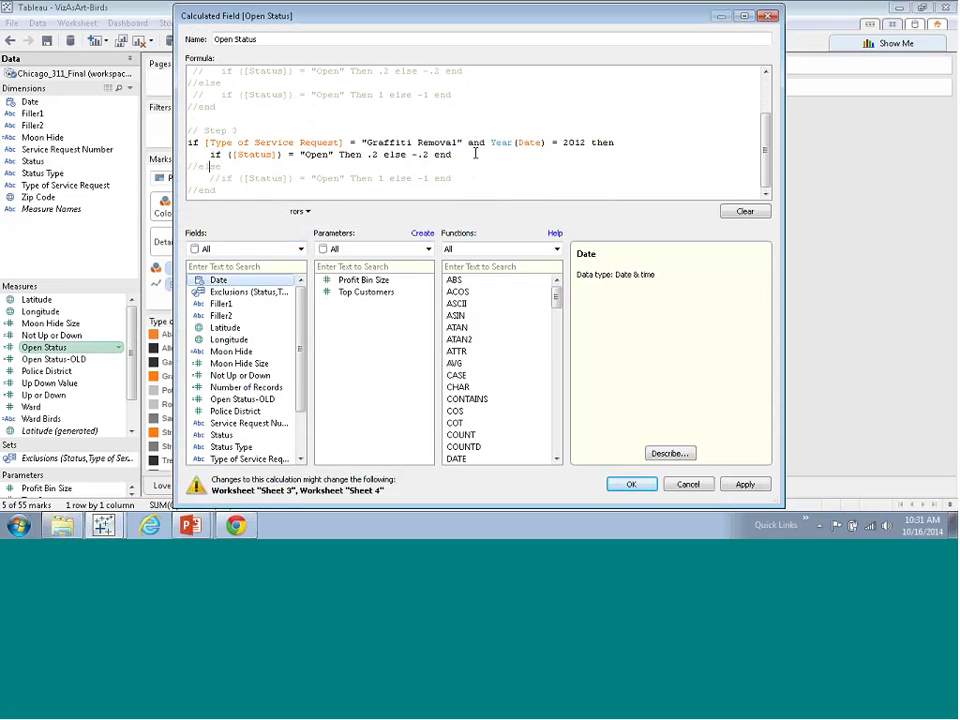
# Uncomment the rest of Step 3, with its else branch returning 1 or -1 and its end line, and apply the Open Status formula.
pyautogui.press('BackSpace')
pyautogui.press('BackSpace')
pyautogui.press('Down')
pyautogui.press('Home')
pyautogui.press('Delete')
pyautogui.press('Delete')
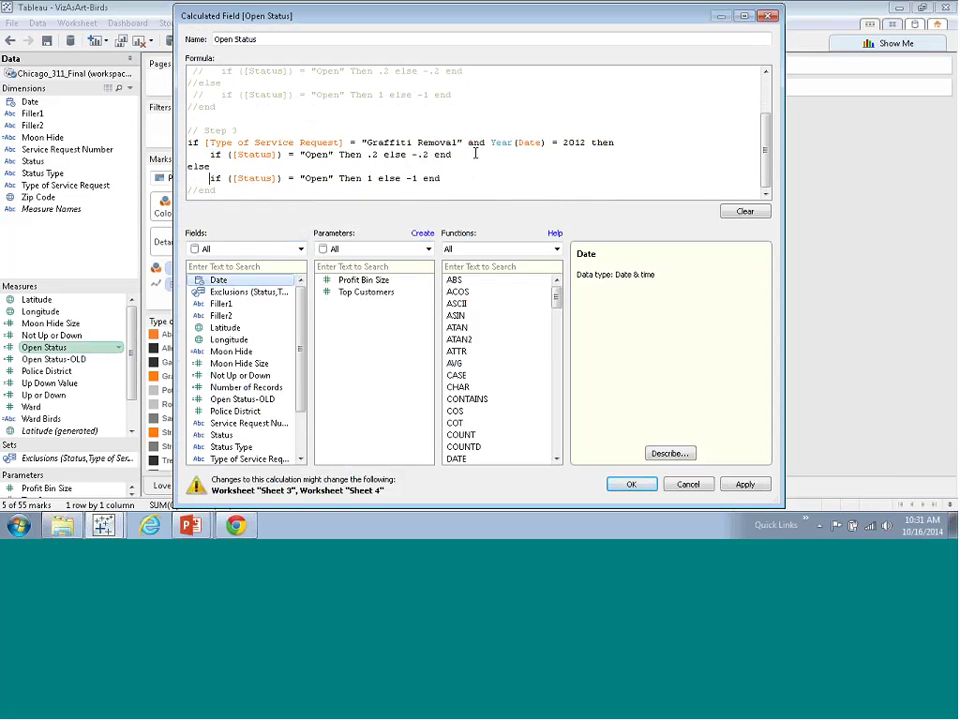
pyautogui.press('Down')
pyautogui.press('Home')
pyautogui.press('Delete')
pyautogui.press('Delete')
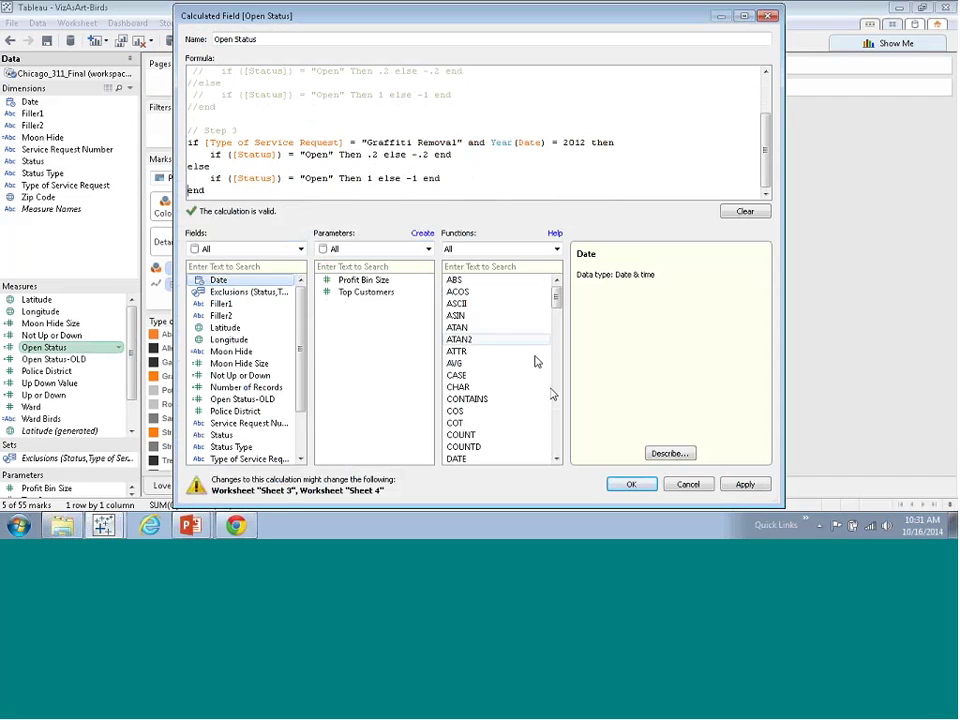
pyautogui.click(745, 485)
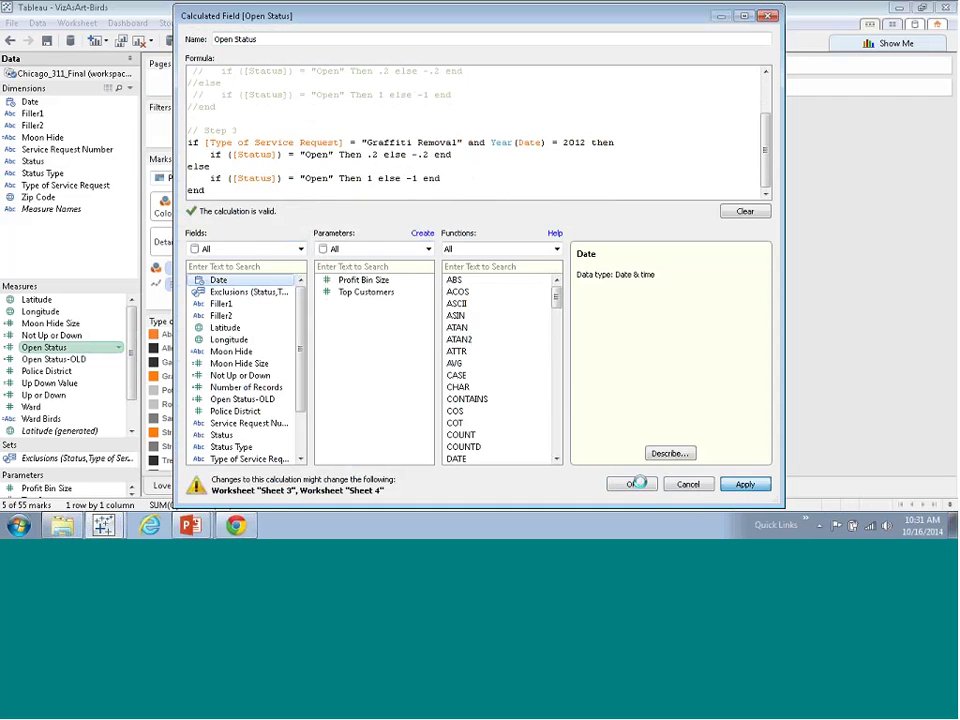
pyautogui.click(631, 484)
pyautogui.click(553, 240)
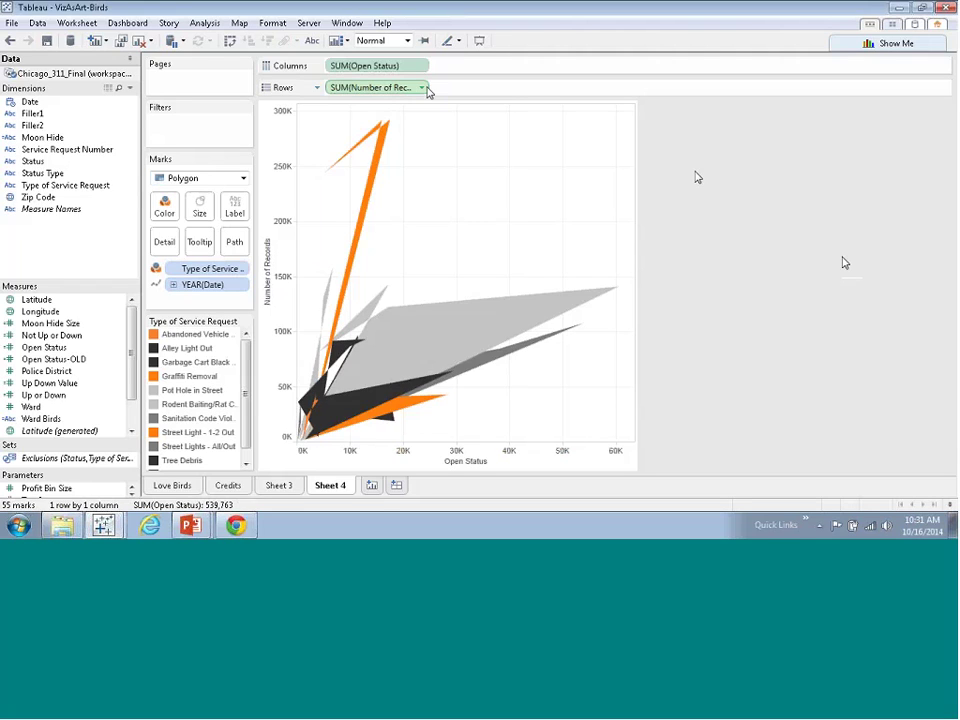
# Duplicate SUM(Open Status) on Columns to show two copies of the polygon chart side by side.
pyautogui.moveTo(412, 90); pyautogui.dragTo(491, 94)
pyautogui.hotkey('ctrl', 'z')
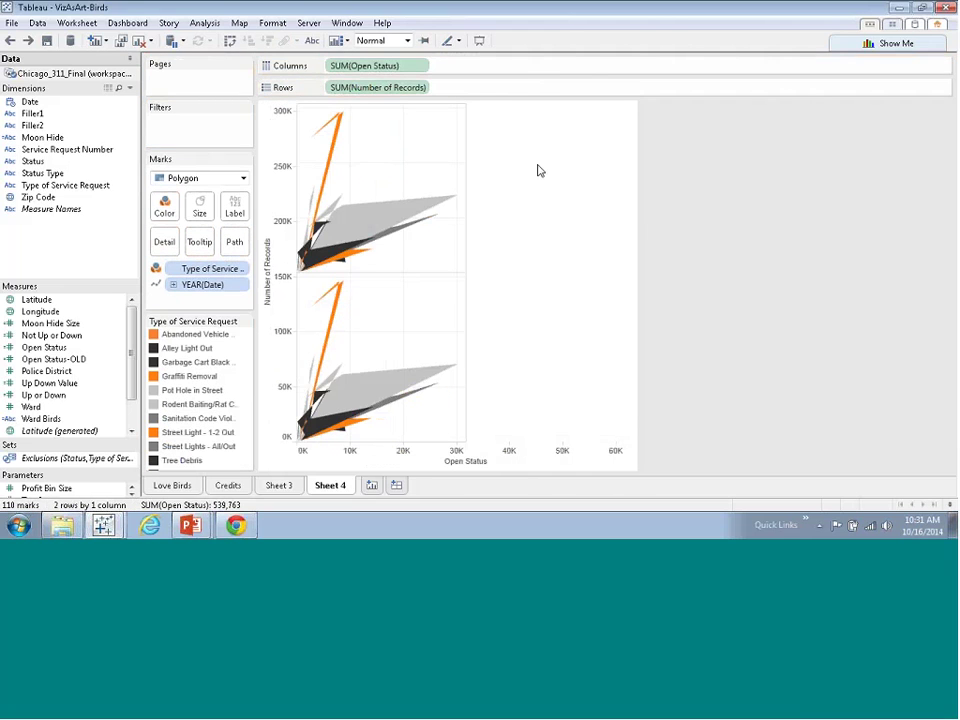
pyautogui.moveTo(392, 66); pyautogui.dragTo(521, 71)
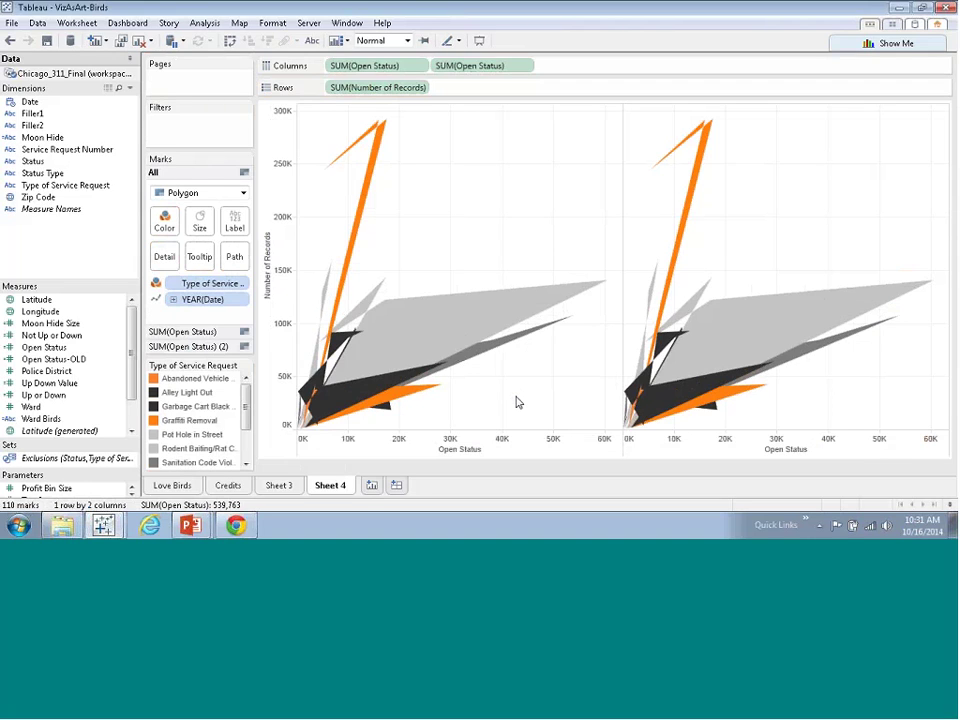
# Reverse the scale of the first Open Status axis so its polygons mirror the second chart.
pyautogui.rightClick(514, 446)
pyautogui.click(562, 310)
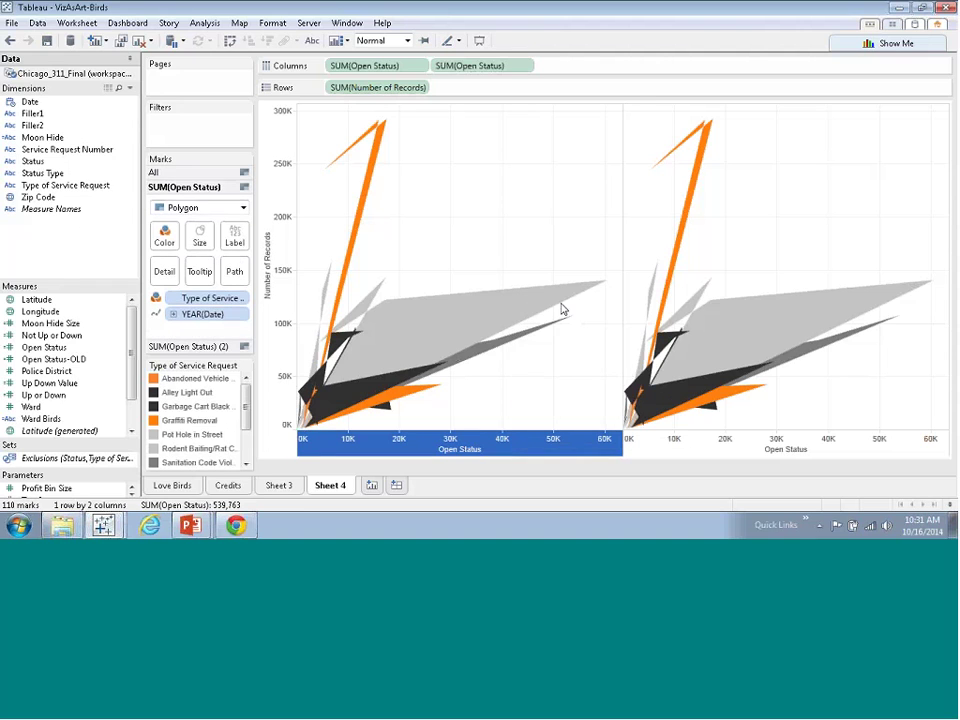
pyautogui.click(353, 322)
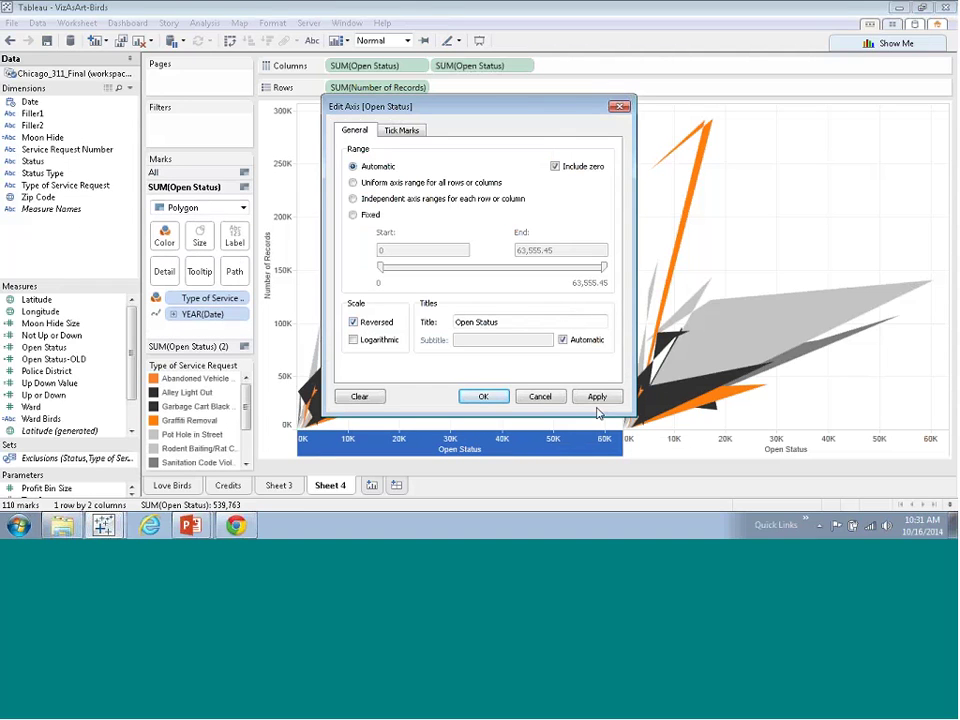
pyautogui.click(483, 396)
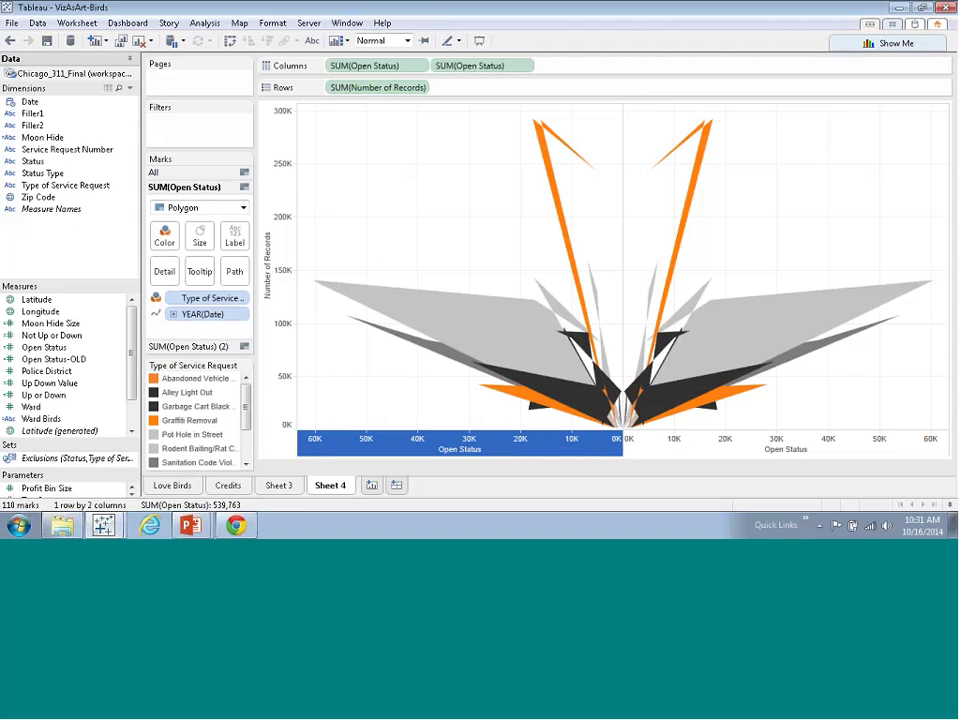
pyautogui.moveTo(636, 400)
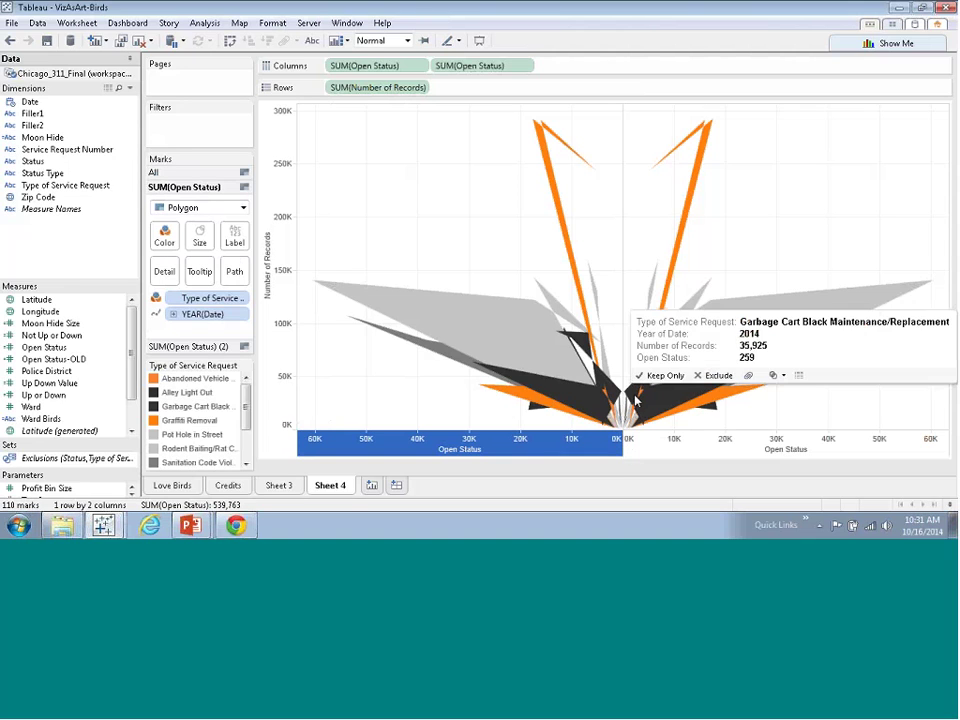
# Set the first Open Status axis to a fixed range starting at -5,000.
pyautogui.rightClick(592, 445)
pyautogui.moveTo(632, 385)
pyautogui.click(630, 306)
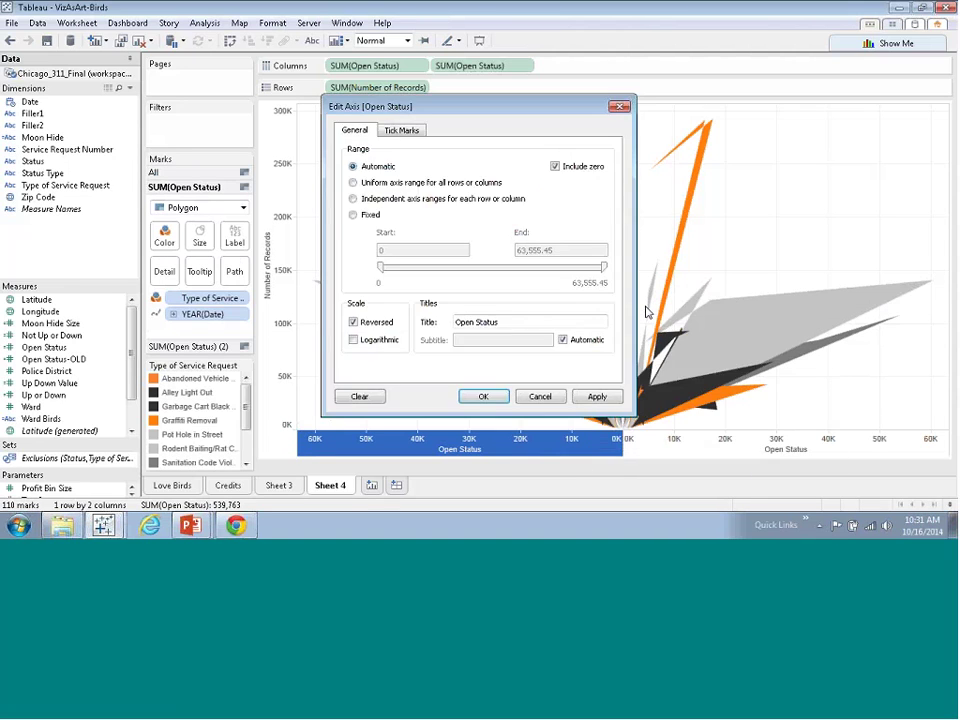
pyautogui.click(375, 215)
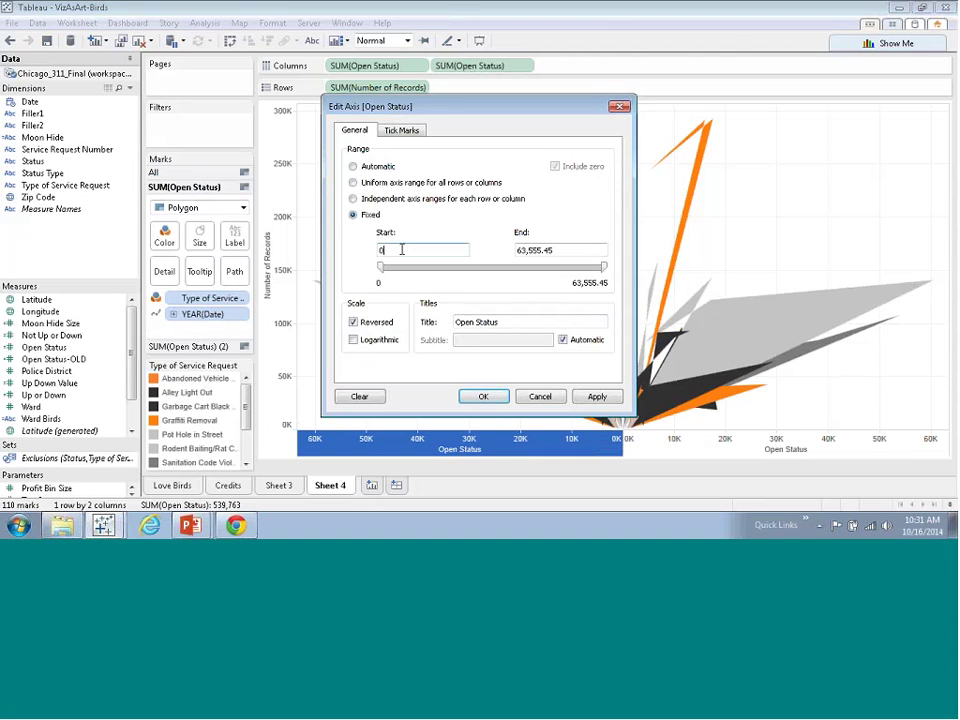
pyautogui.write('-500')
pyautogui.click(483, 396)
# Give the second Open Status axis a fixed range that also starts at -5,000.
pyautogui.rightClick(628, 444)
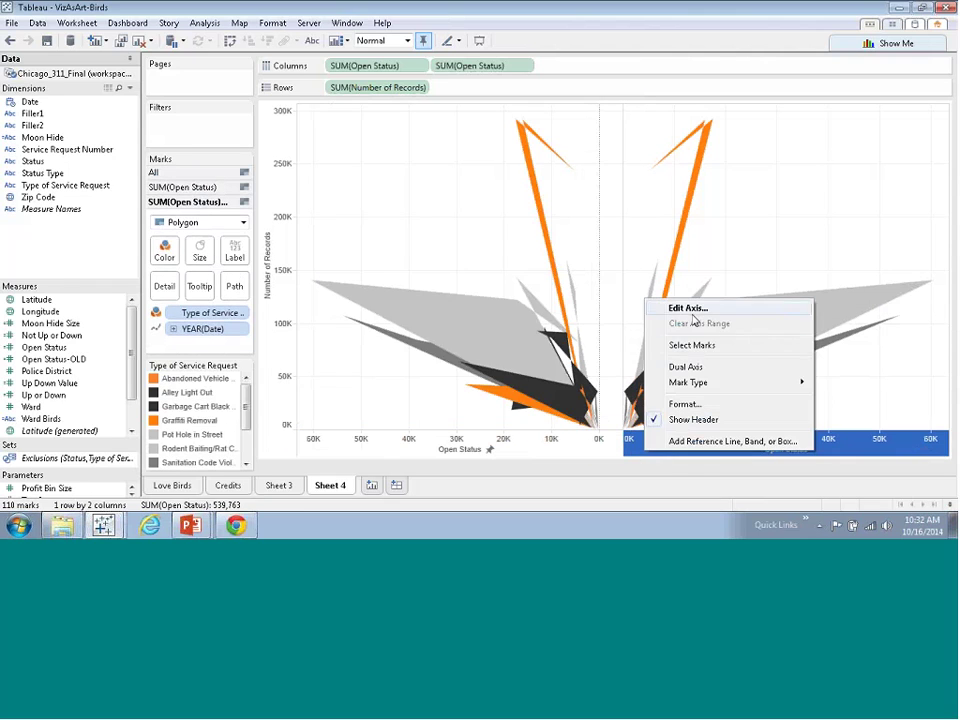
pyautogui.click(660, 310)
pyautogui.click(352, 214)
pyautogui.doubleClick(390, 249)
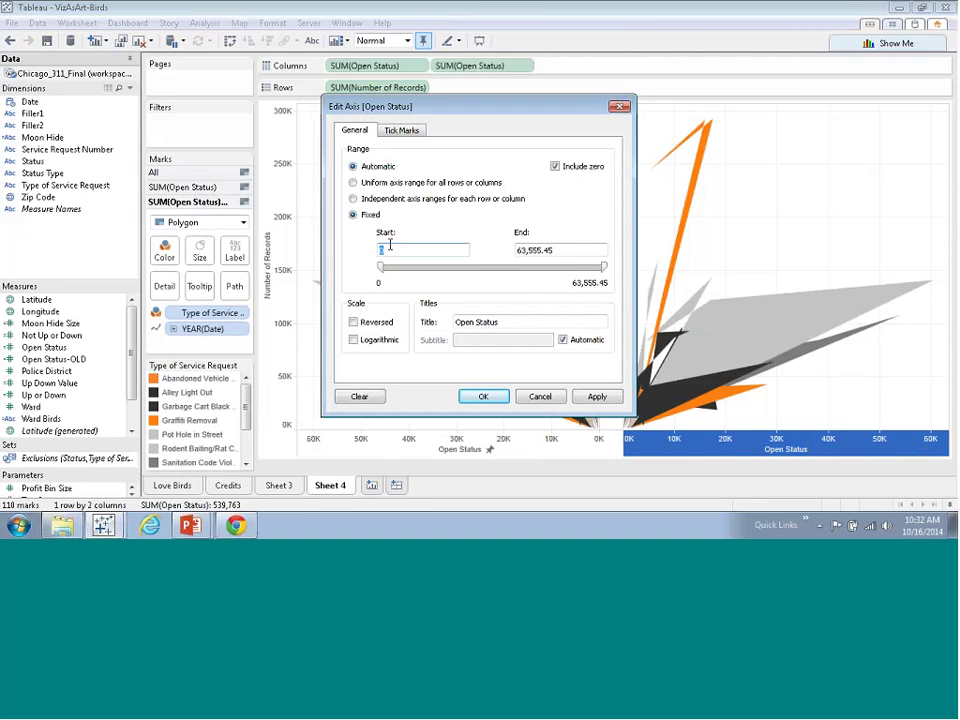
pyautogui.write('-5000')
pyautogui.click(597, 396)
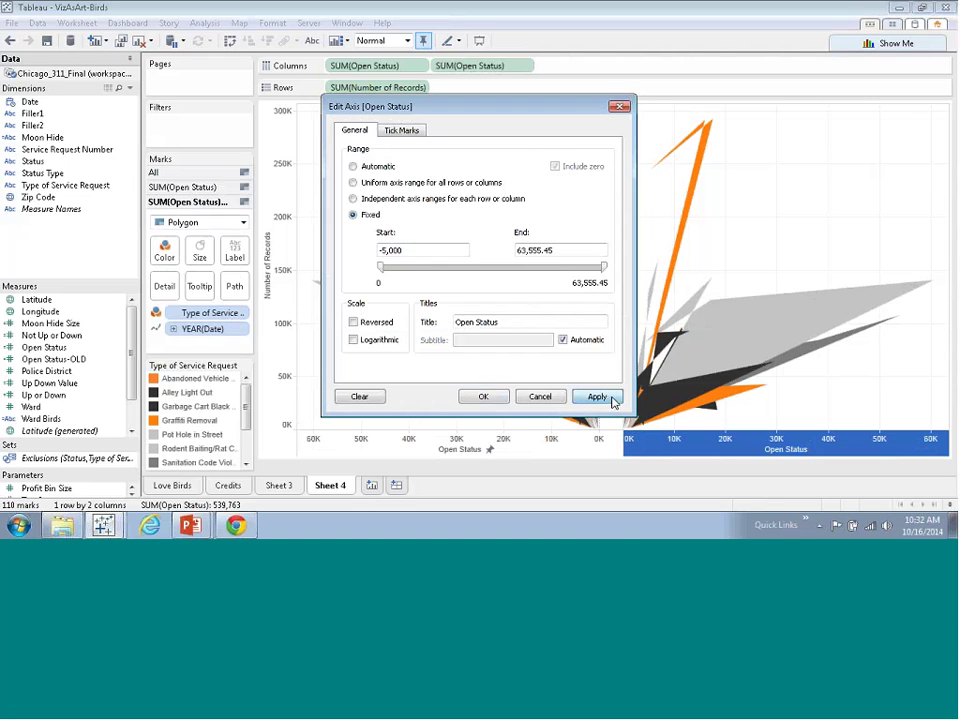
pyautogui.click(483, 396)
pyautogui.click(536, 466)
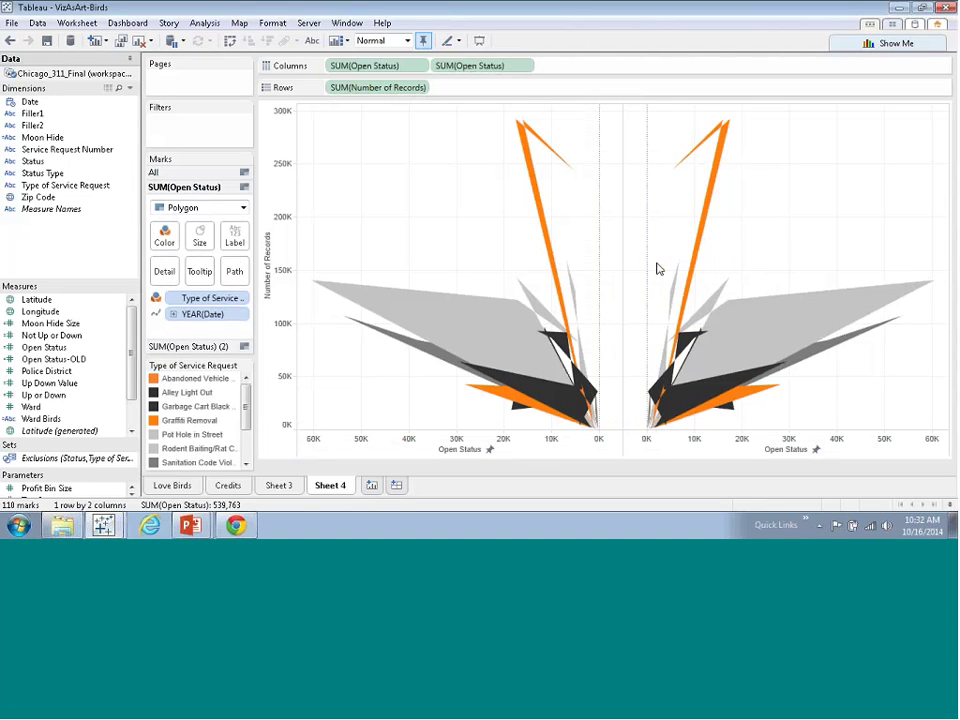
# Format the sheet's lines so that grid lines and zero lines are both set to None.
pyautogui.rightClick(382, 203)
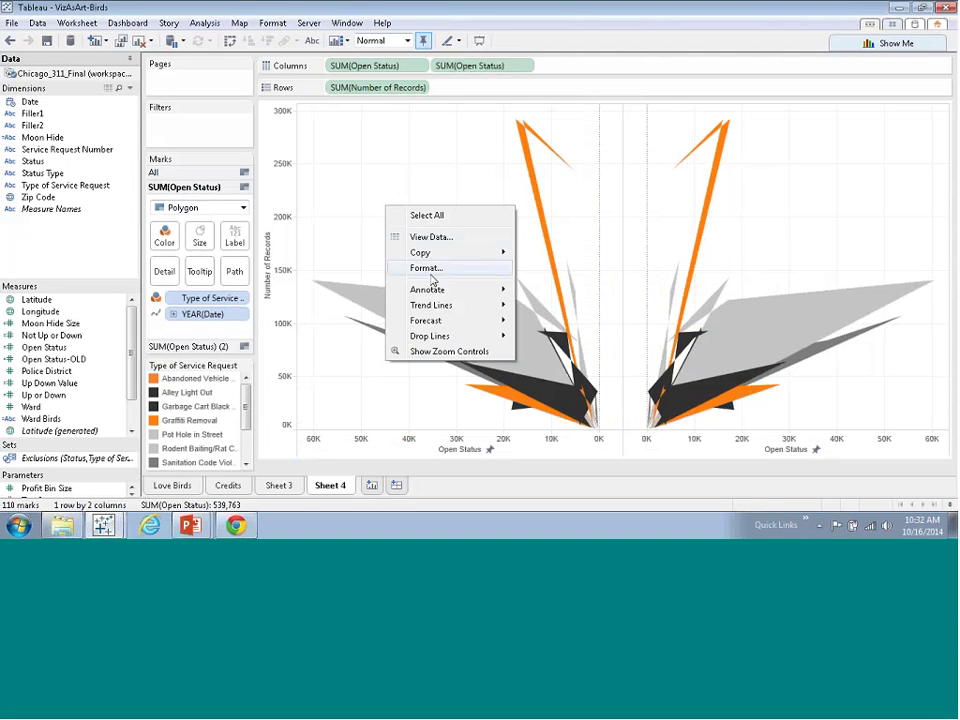
pyautogui.click(431, 268)
pyautogui.click(58, 75)
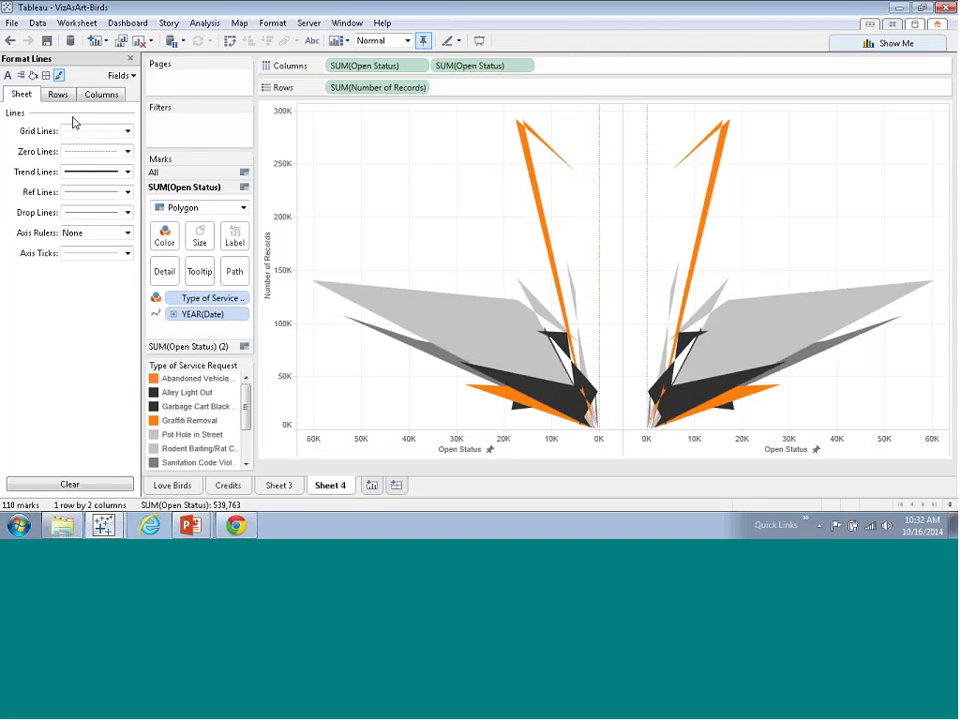
pyautogui.click(82, 131)
pyautogui.click(91, 152)
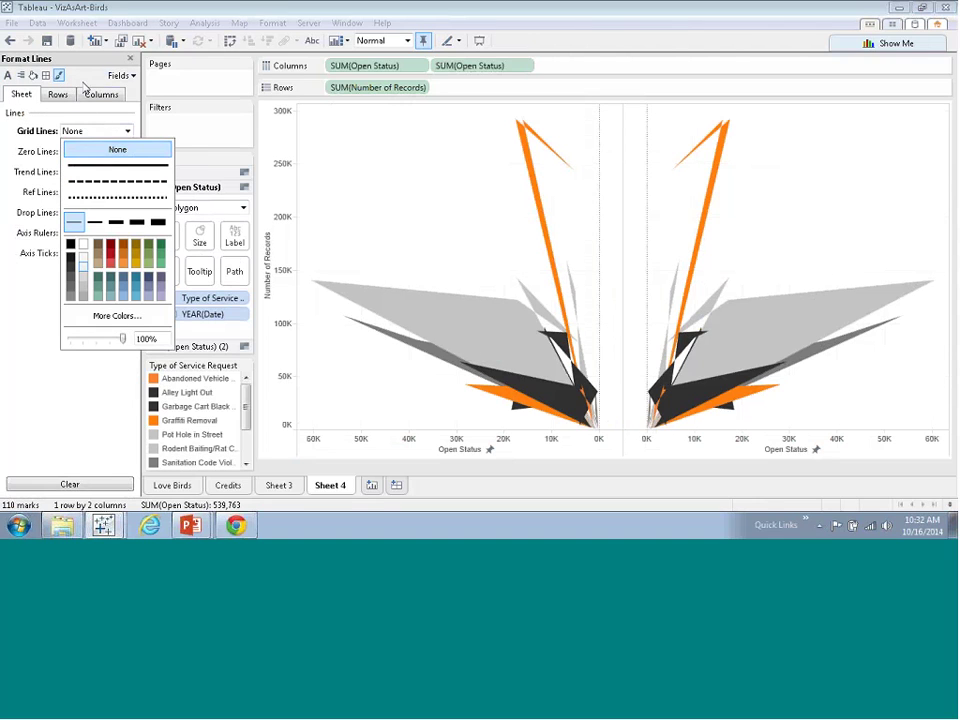
pyautogui.click(92, 151)
pyautogui.click(91, 172)
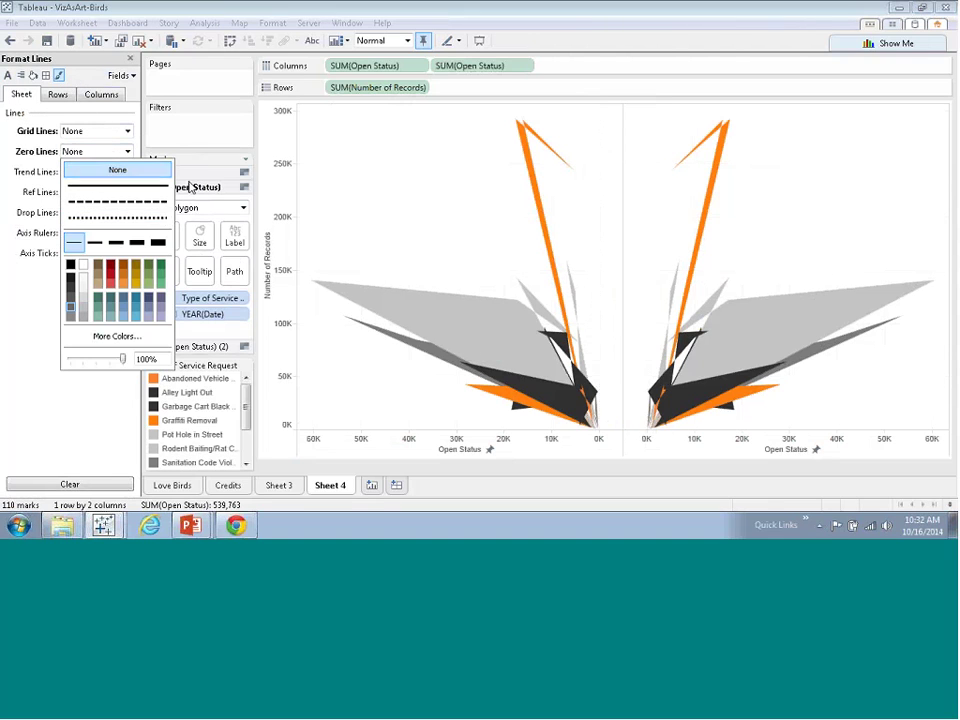
pyautogui.click(17, 148)
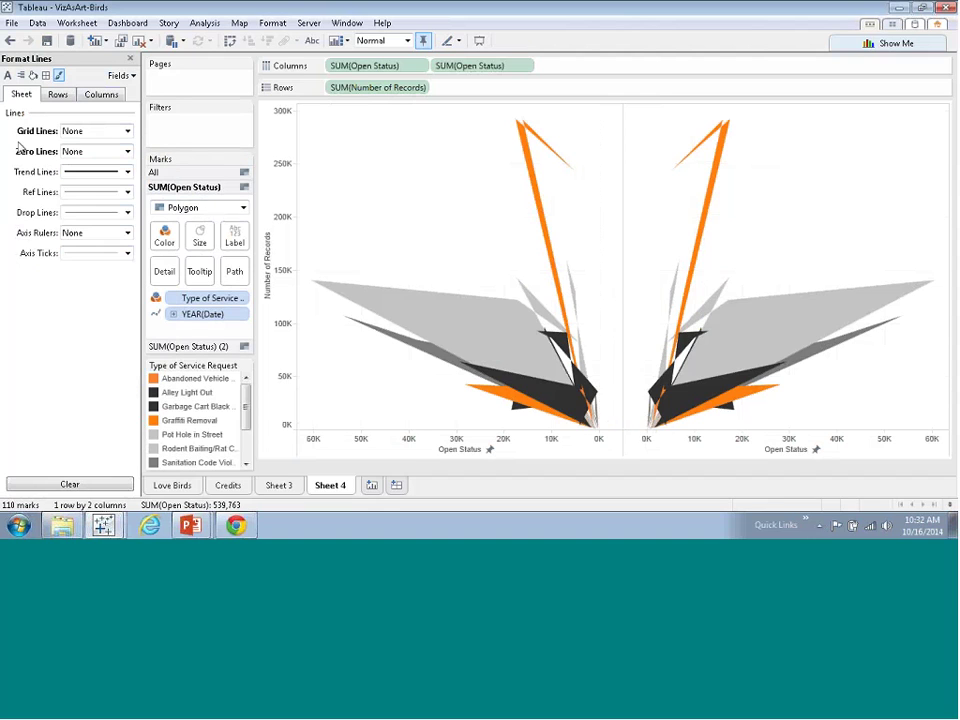
# Set the sheet's grand total pane and header borders and the pane borders of the row and column dividers to None.
pyautogui.click(46, 75)
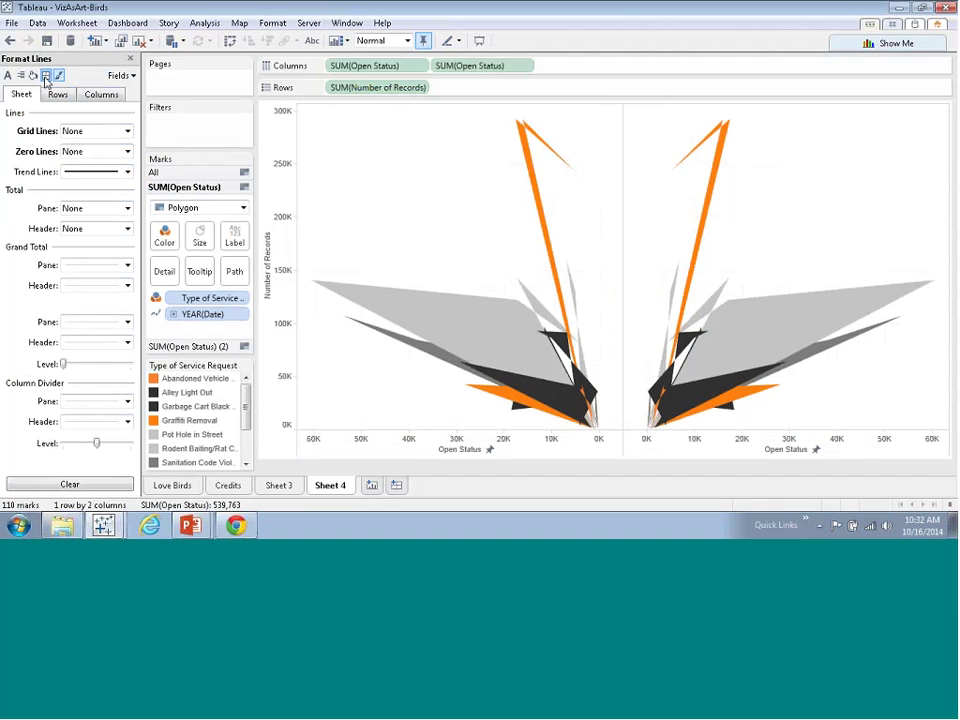
pyautogui.click(73, 266)
pyautogui.click(75, 283)
pyautogui.click(75, 286)
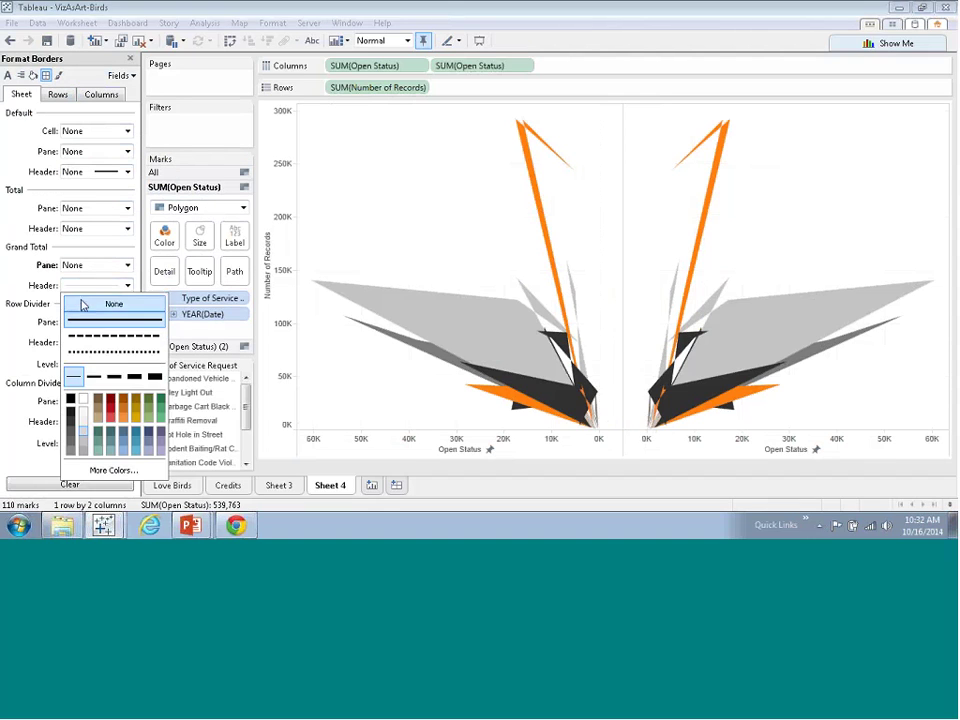
pyautogui.click(79, 302)
pyautogui.click(92, 324)
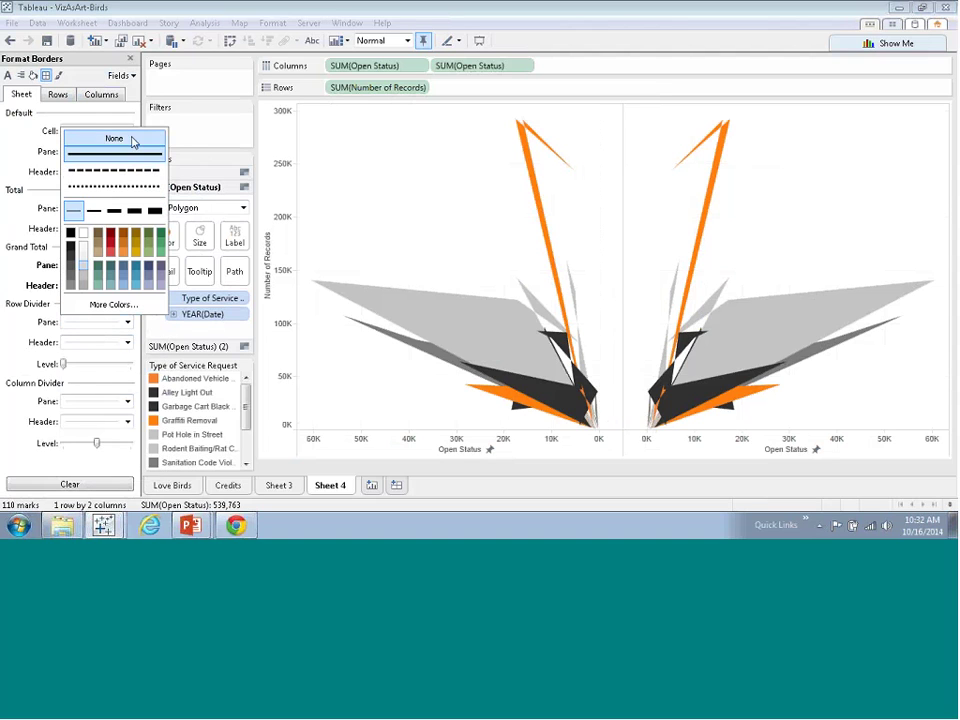
pyautogui.click(114, 138)
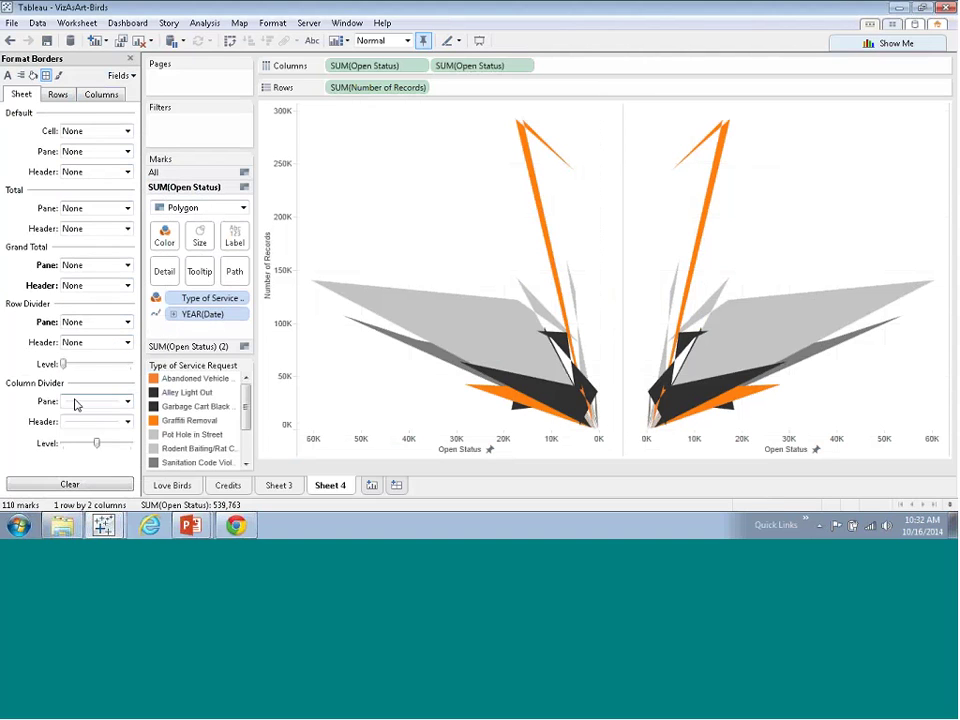
pyautogui.click(76, 401)
pyautogui.click(114, 217)
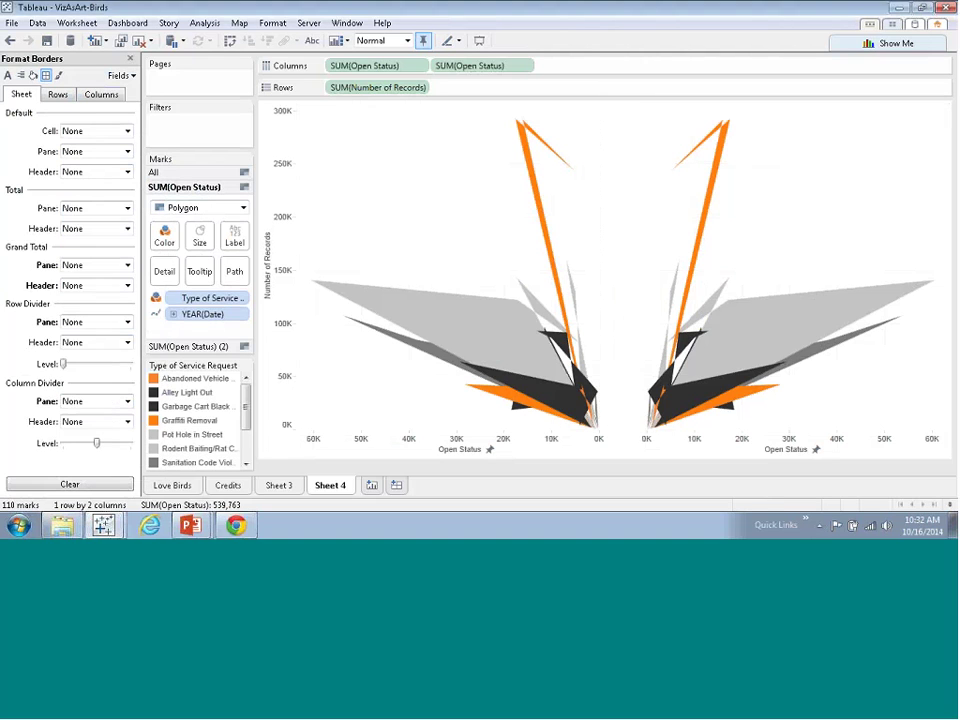
# Hide the headers of the Open Status axes and the Number of Records axis.
pyautogui.rightClick(617, 446)
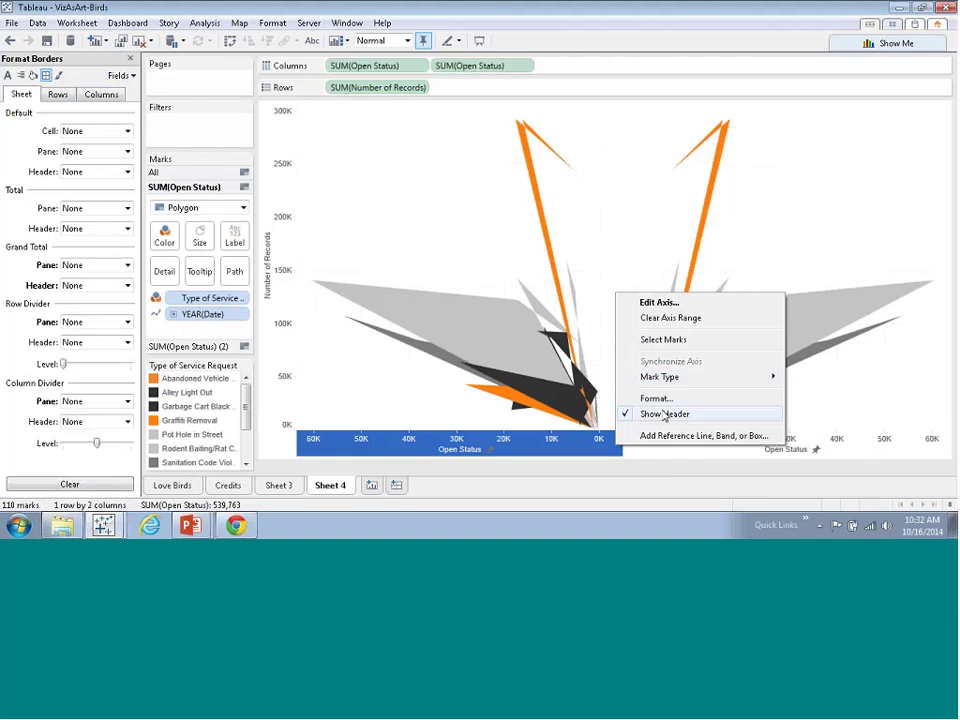
pyautogui.click(661, 414)
pyautogui.rightClick(278, 256)
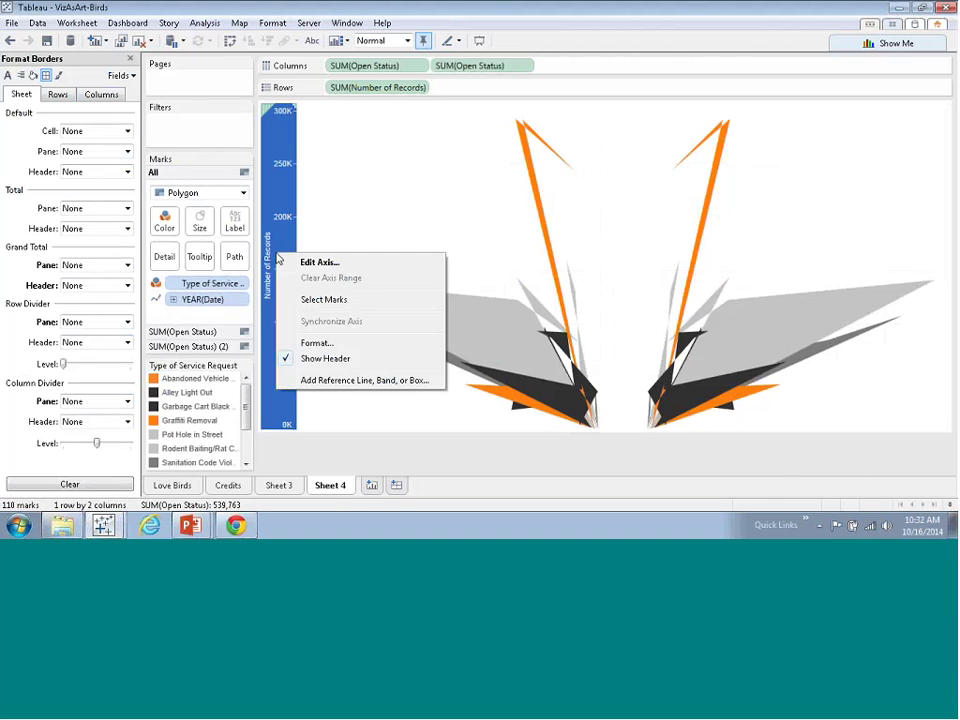
pyautogui.click(322, 358)
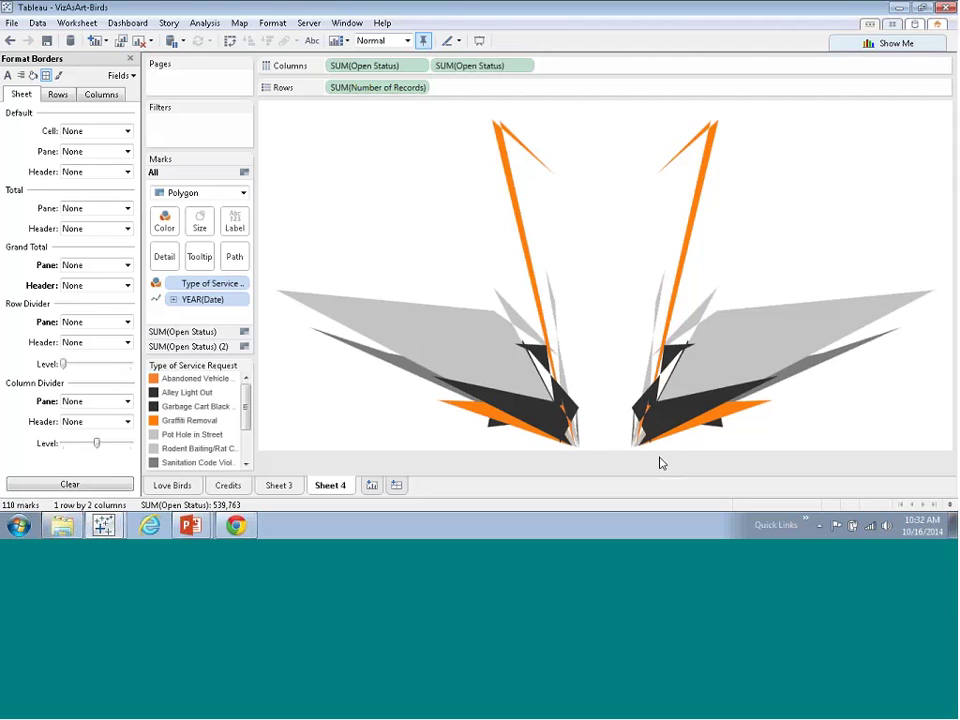
# Show the Open Status axis headers again and reverse the scale of the second Open Status axis.
pyautogui.click(422, 65)
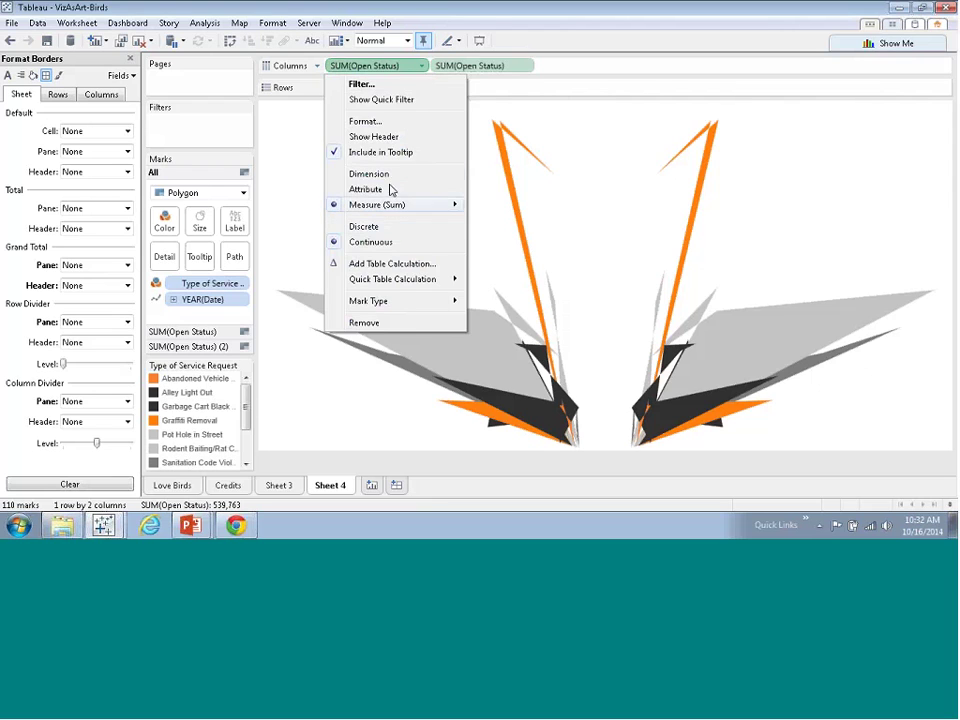
pyautogui.click(388, 144)
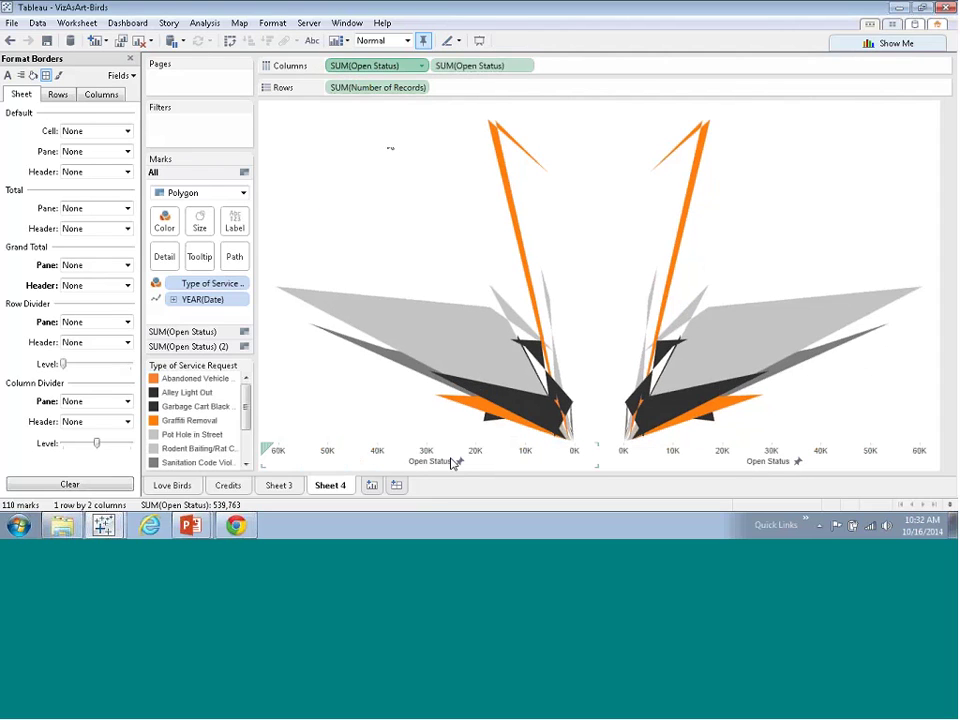
pyautogui.click(688, 465)
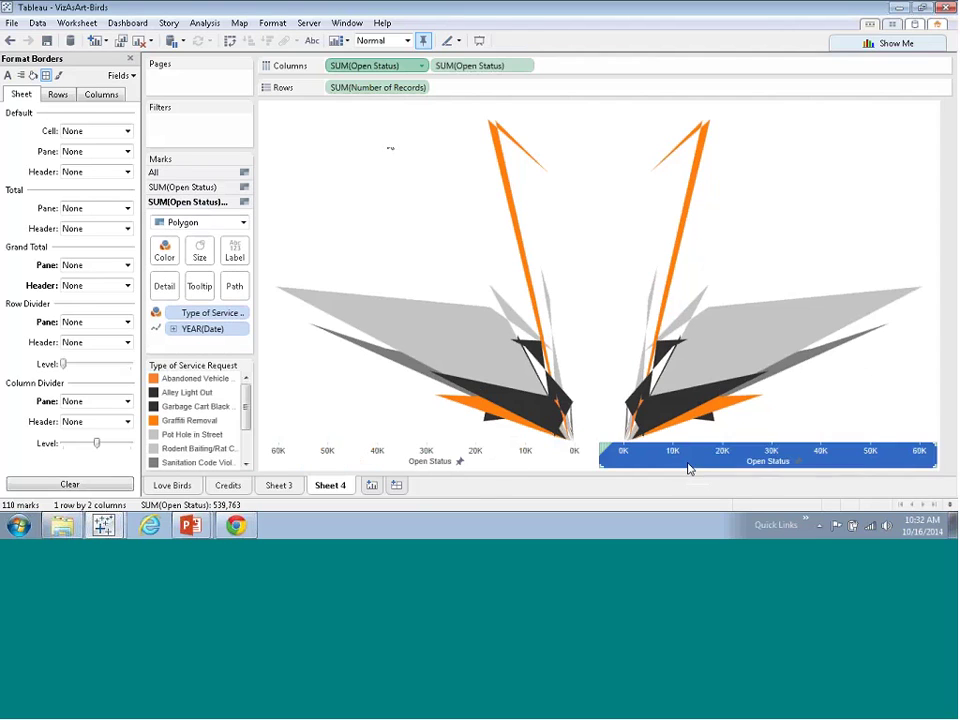
pyautogui.rightClick(706, 462)
pyautogui.click(729, 320)
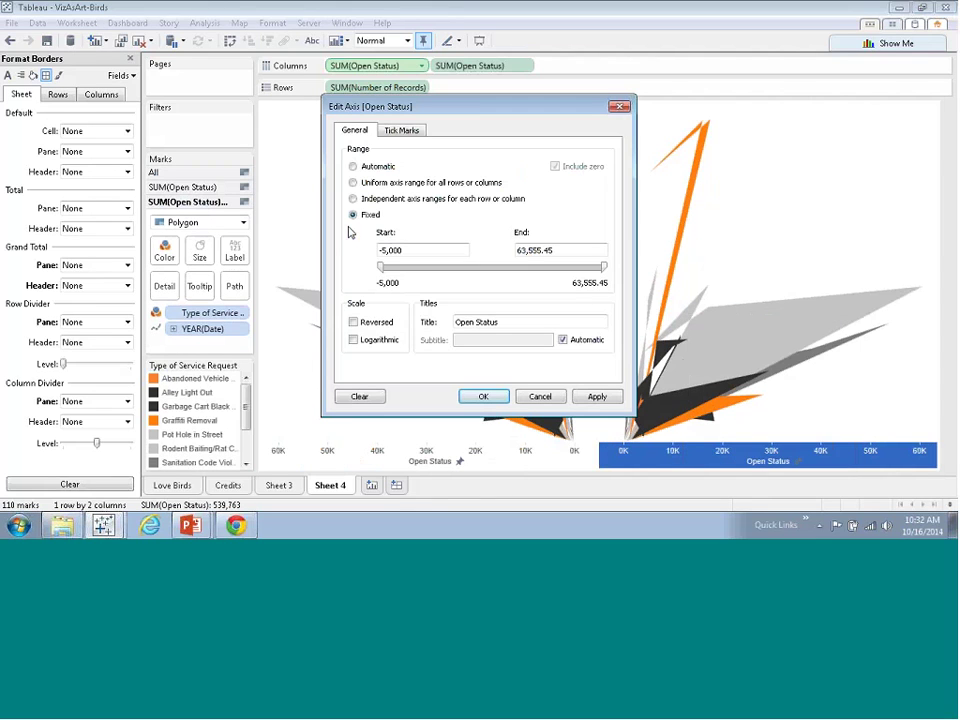
pyautogui.click(483, 396)
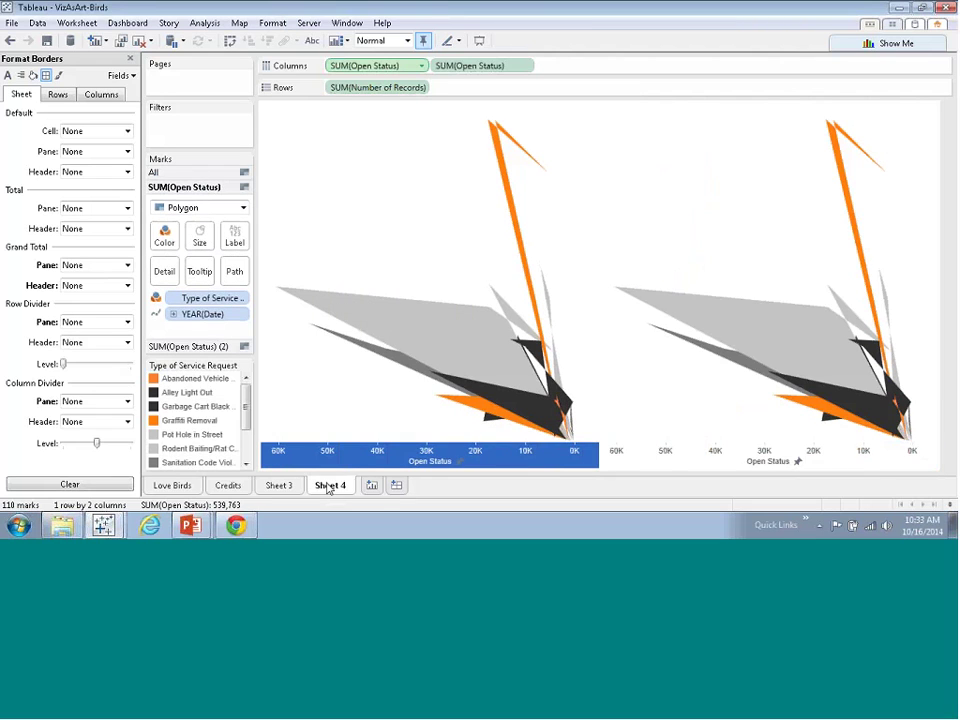
# Duplicate Sheet 4, and in the copy add SUM(Open Status) to the Marks card while removing the second SUM(Open Status) from Columns.
pyautogui.click(371, 485)
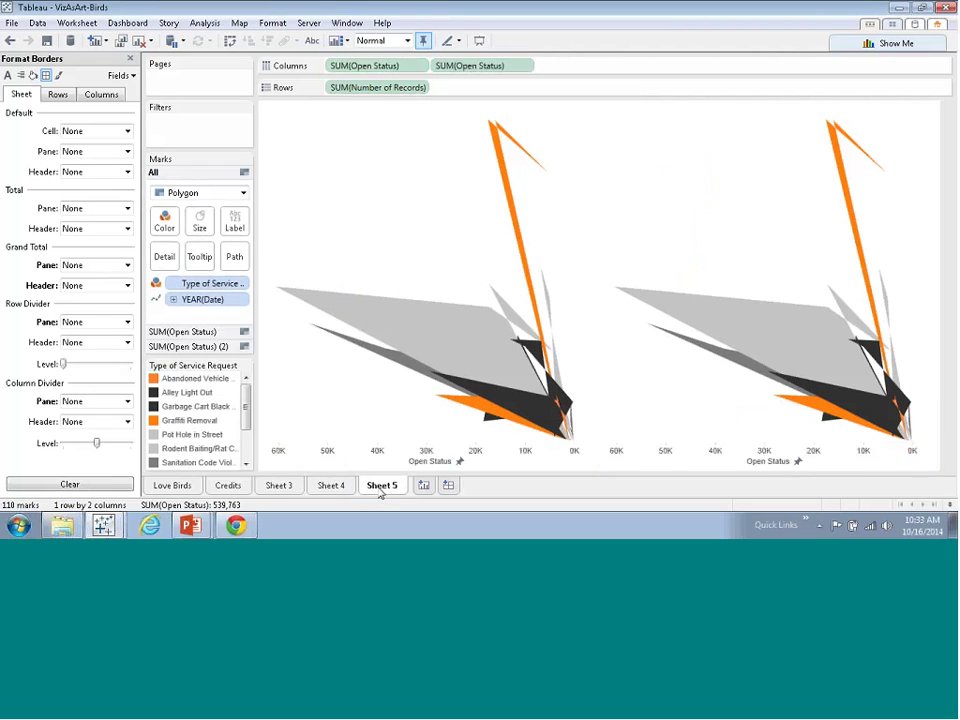
pyautogui.moveTo(470, 66); pyautogui.dragTo(200, 314)
pyautogui.click(130, 58)
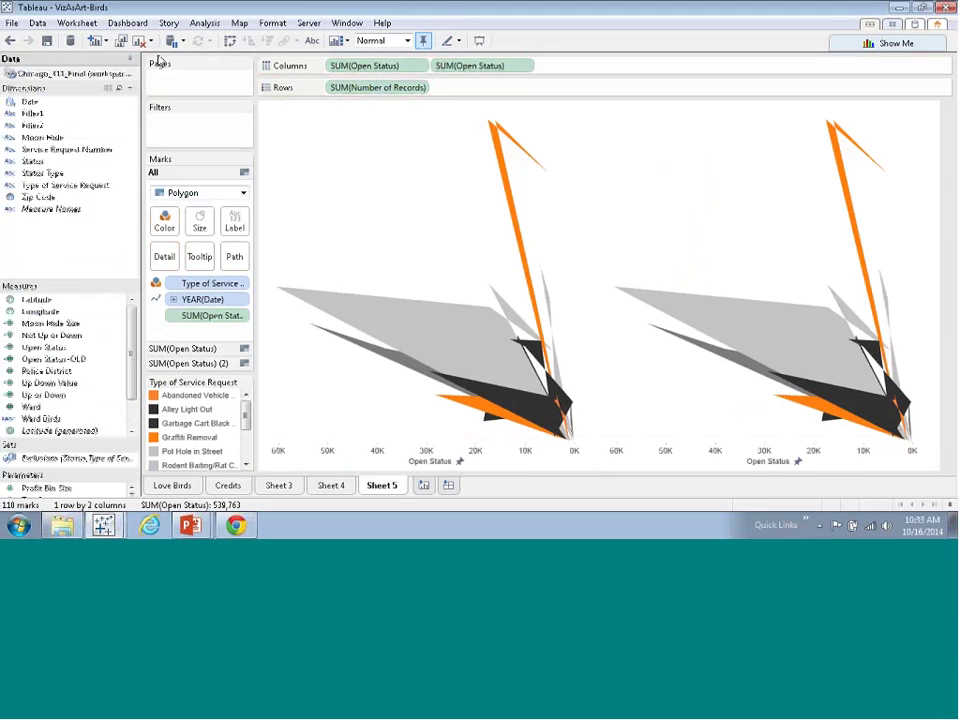
pyautogui.moveTo(462, 66); pyautogui.dragTo(57, 271)
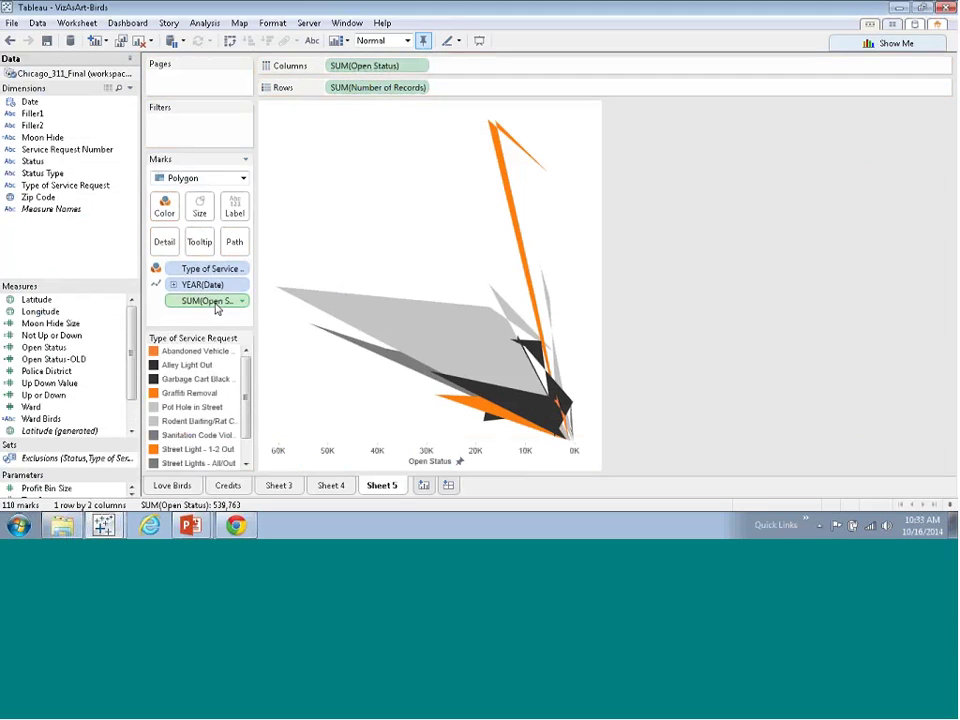
# Set the fixed range of the duplicated sheet's Open Status axis to start at -10,000 and end at 120,000.
pyautogui.rightClick(315, 453)
pyautogui.click(354, 392)
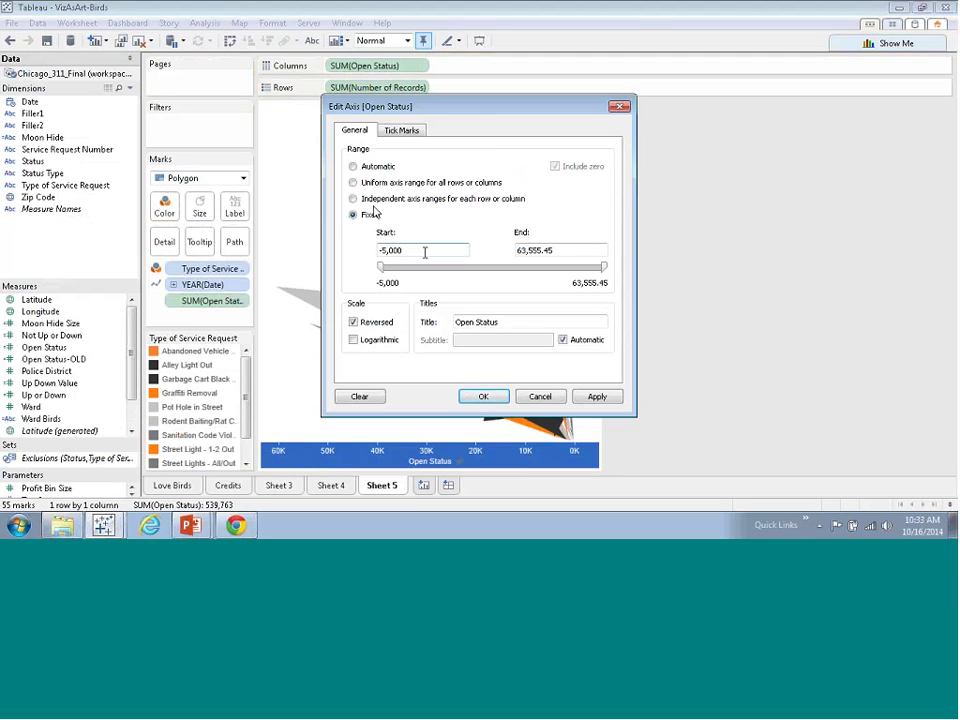
pyautogui.click(564, 250)
pyautogui.moveTo(564, 250); pyautogui.dragTo(469, 250)
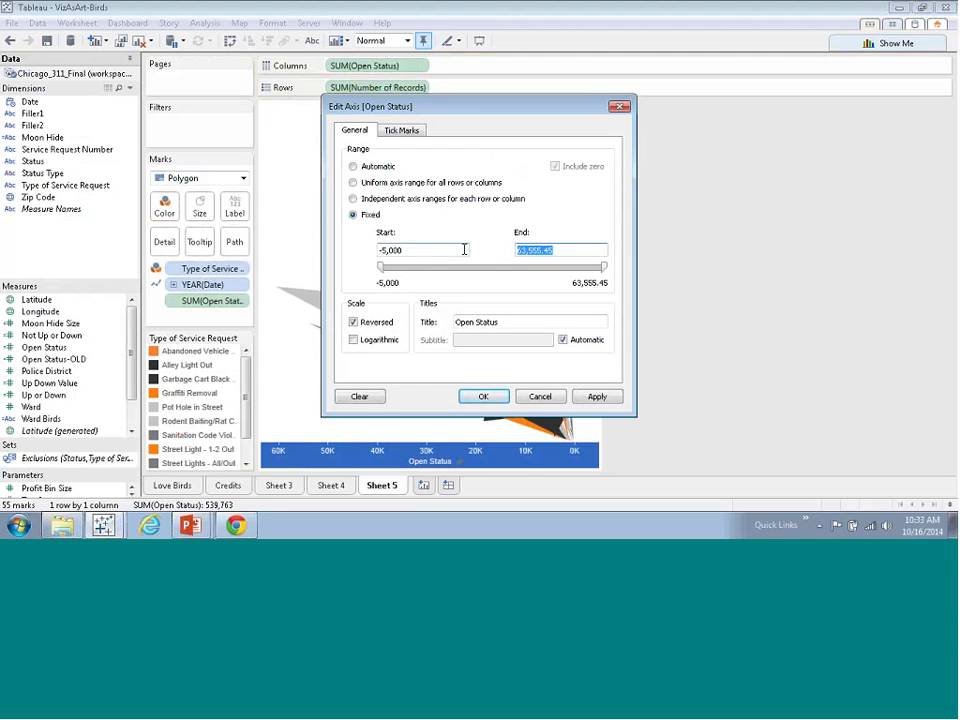
pyautogui.write('120,000')
pyautogui.moveTo(464, 249); pyautogui.dragTo(362, 246)
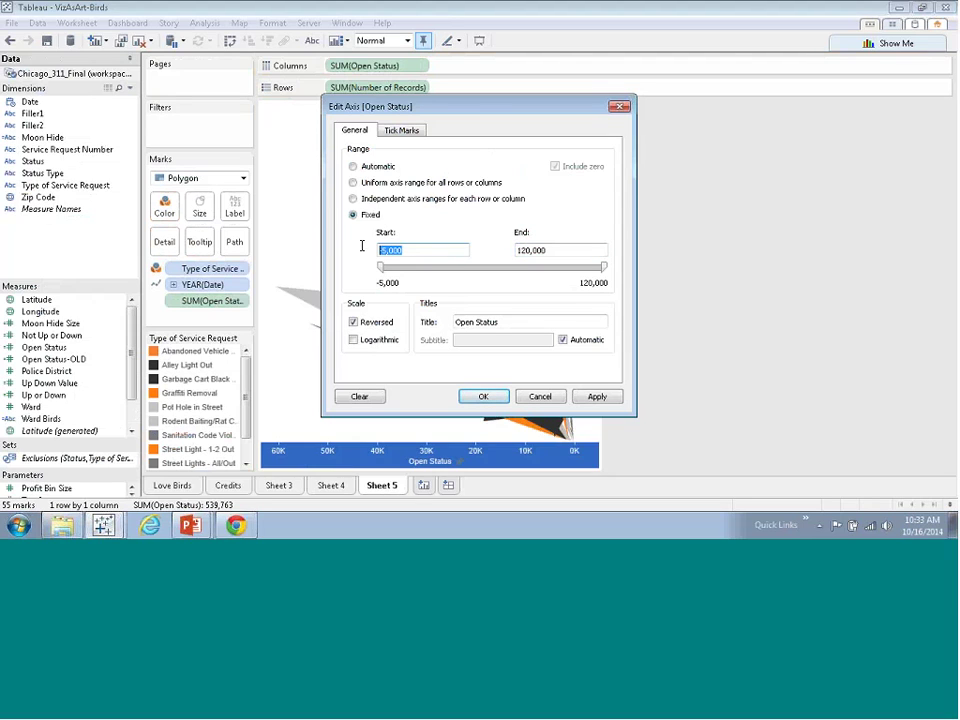
pyautogui.write('-10000')
pyautogui.click(597, 397)
pyautogui.press('Return')
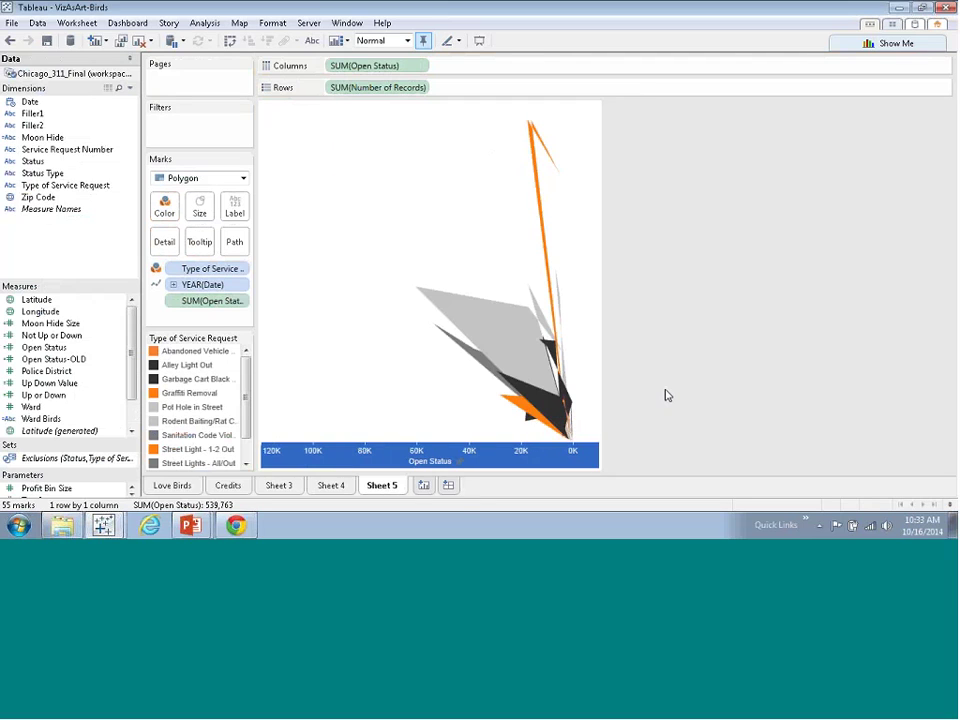
# Create a new dashboard, place Sheet 4 on it, and remove the Type of Service Request legend.
pyautogui.click(450, 486)
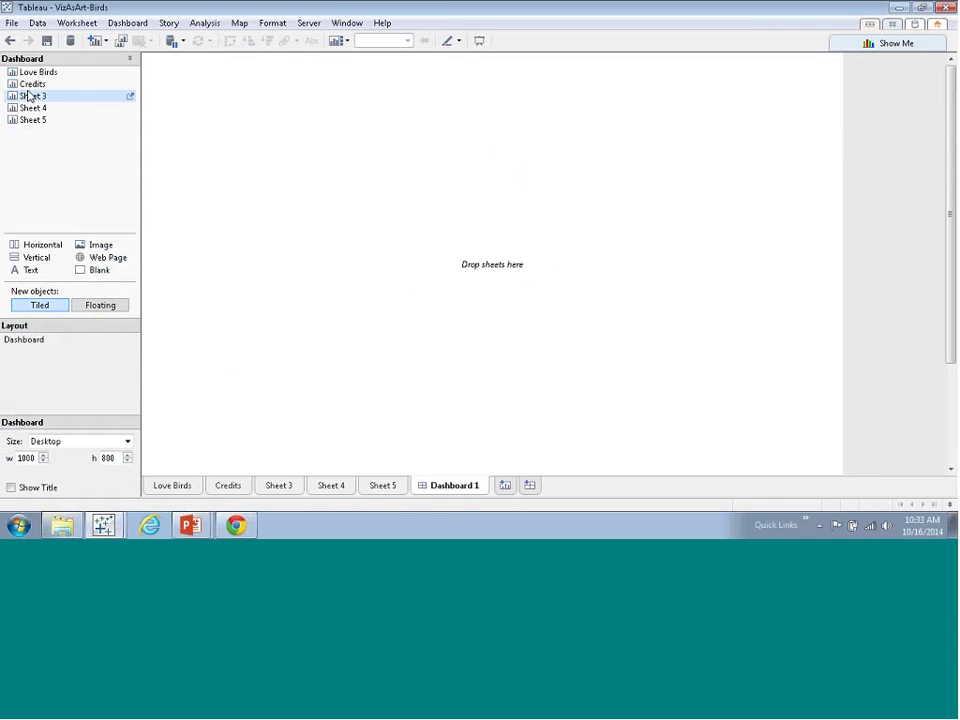
pyautogui.moveTo(33, 112); pyautogui.dragTo(318, 188)
pyautogui.click(827, 64)
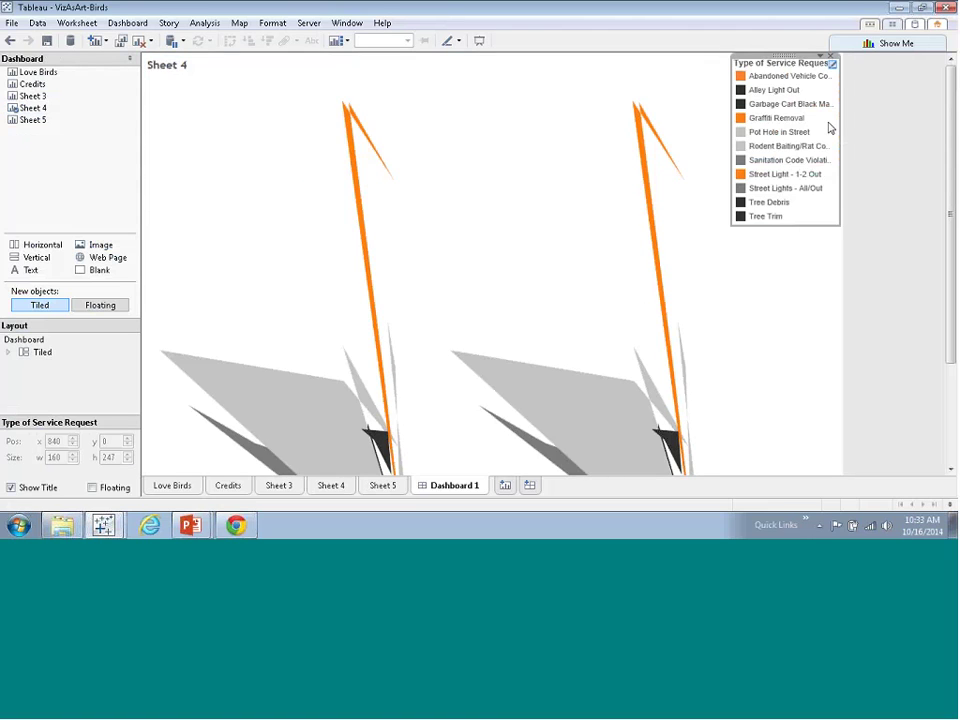
pyautogui.click(830, 57)
pyautogui.click(756, 101)
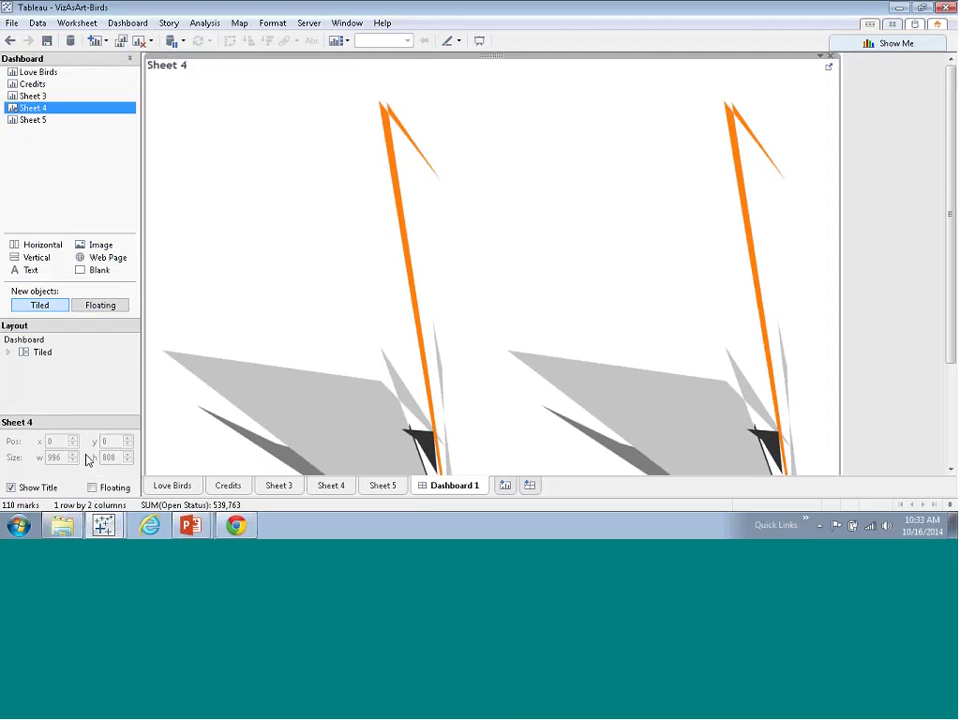
# Set the dashboard size to Laptop, 800 by 600.
pyautogui.click(45, 370)
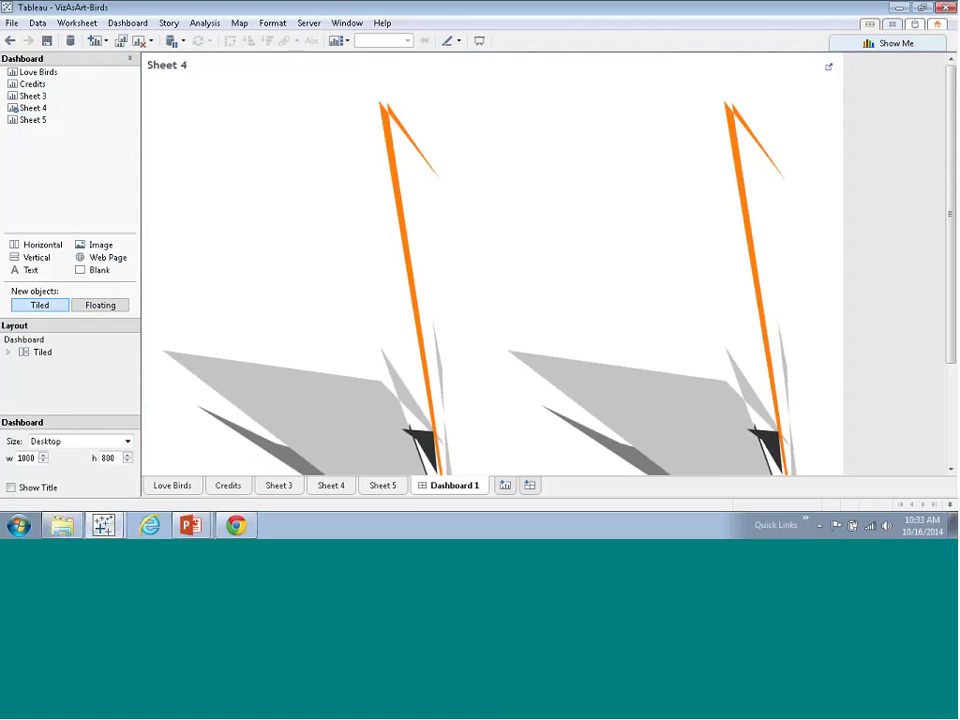
pyautogui.click(124, 441)
pyautogui.click(90, 258)
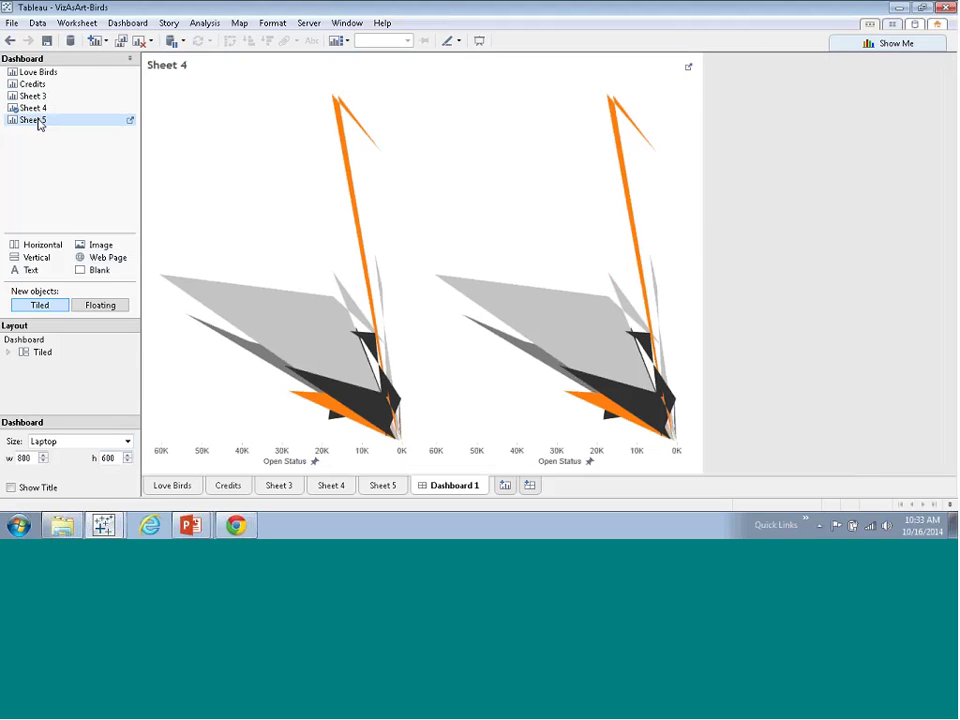
# Replace the tiled Sheet 5 with a floating copy over the lower part of Sheet 4 on the dashboard.
pyautogui.moveTo(40, 125); pyautogui.dragTo(182, 208)
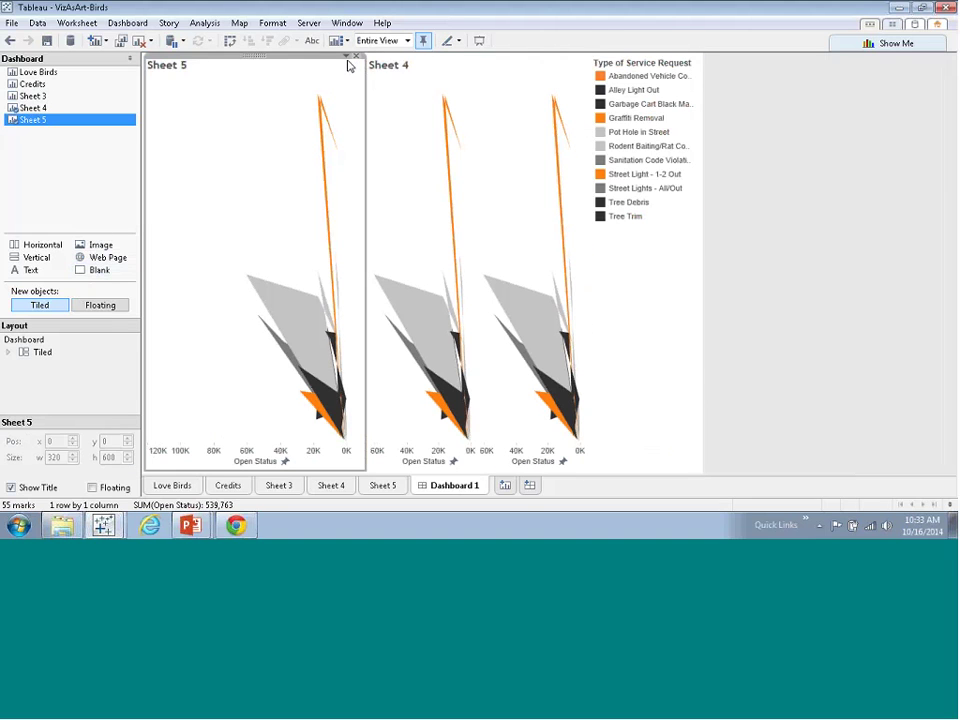
pyautogui.press('Delete')
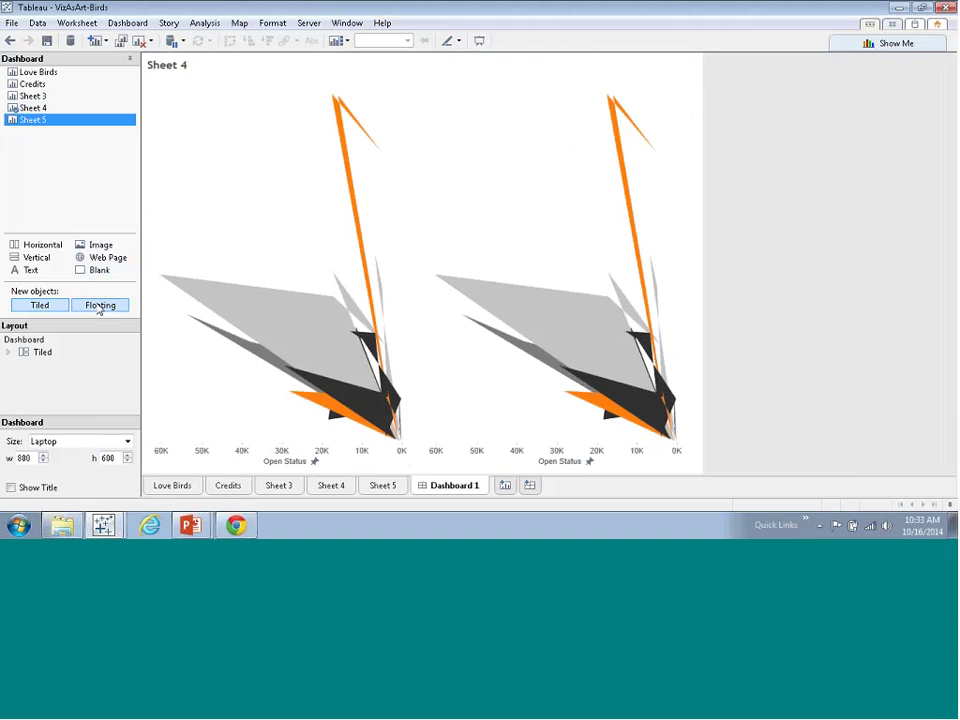
pyautogui.click(98, 307)
pyautogui.moveTo(40, 120); pyautogui.dragTo(156, 266)
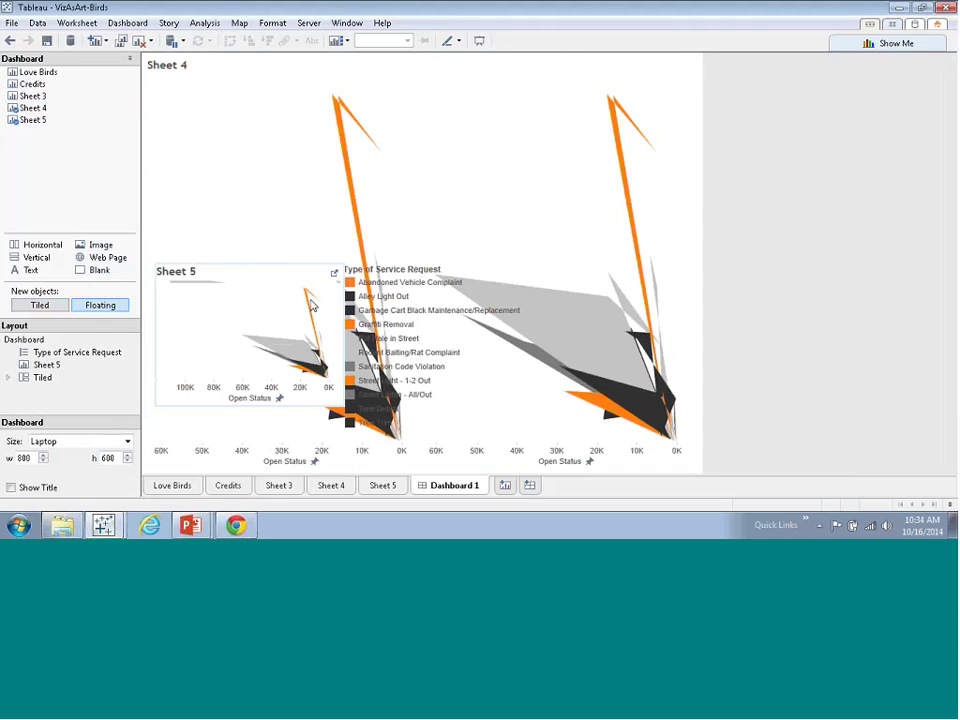
# Remove one of the two SUM(Open Status) fields from Columns on Sheet 4 and return to Dashboard 1.
pyautogui.click(369, 186)
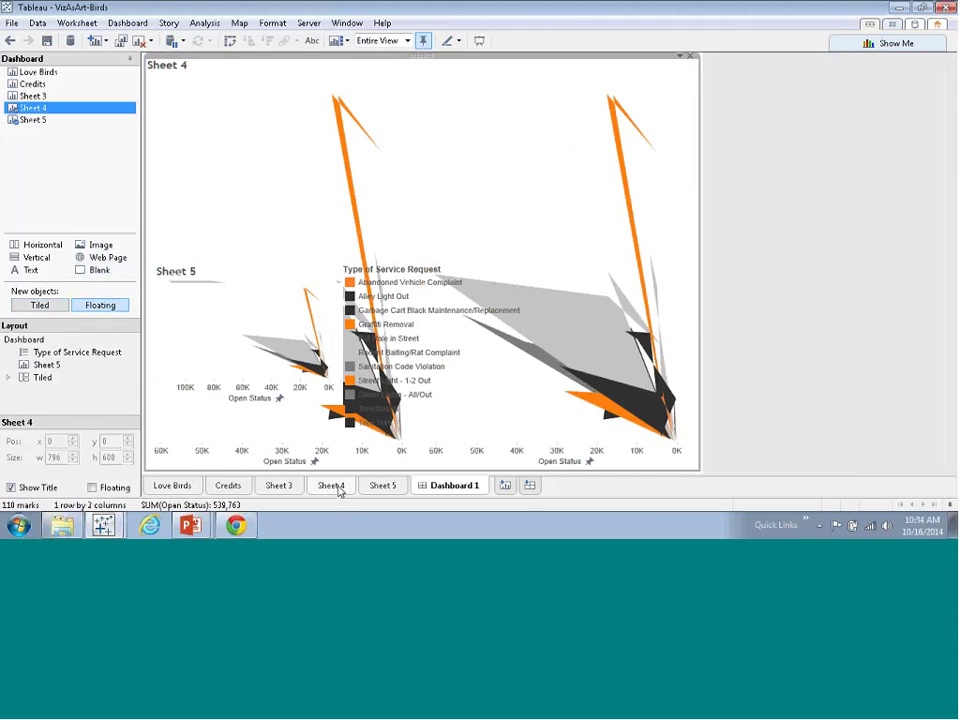
pyautogui.click(336, 487)
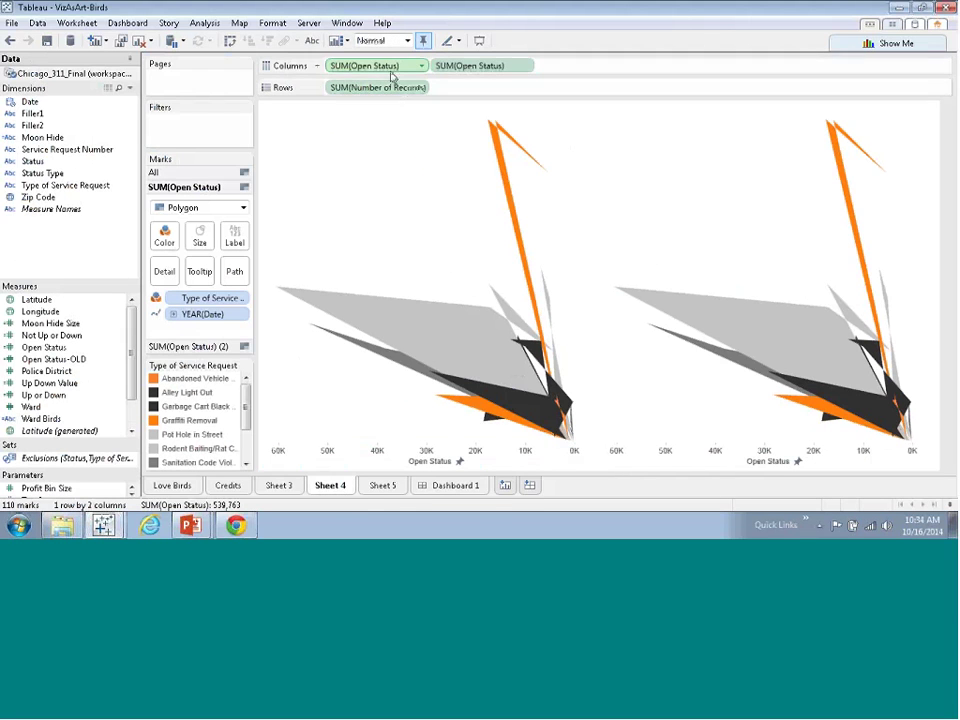
pyautogui.moveTo(390, 70); pyautogui.dragTo(129, 208)
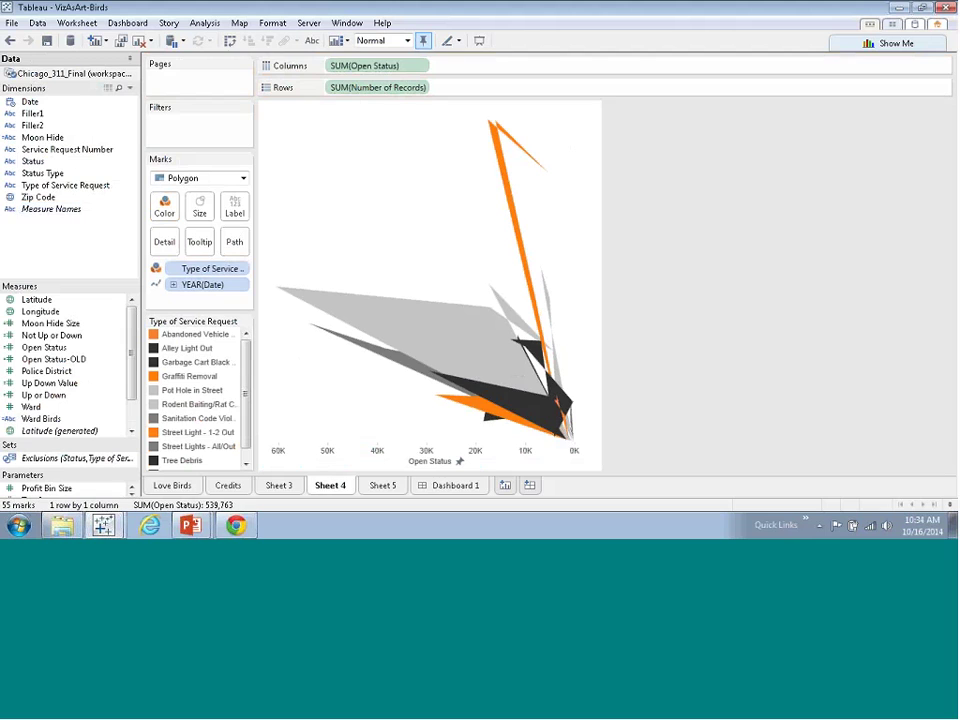
pyautogui.click(443, 485)
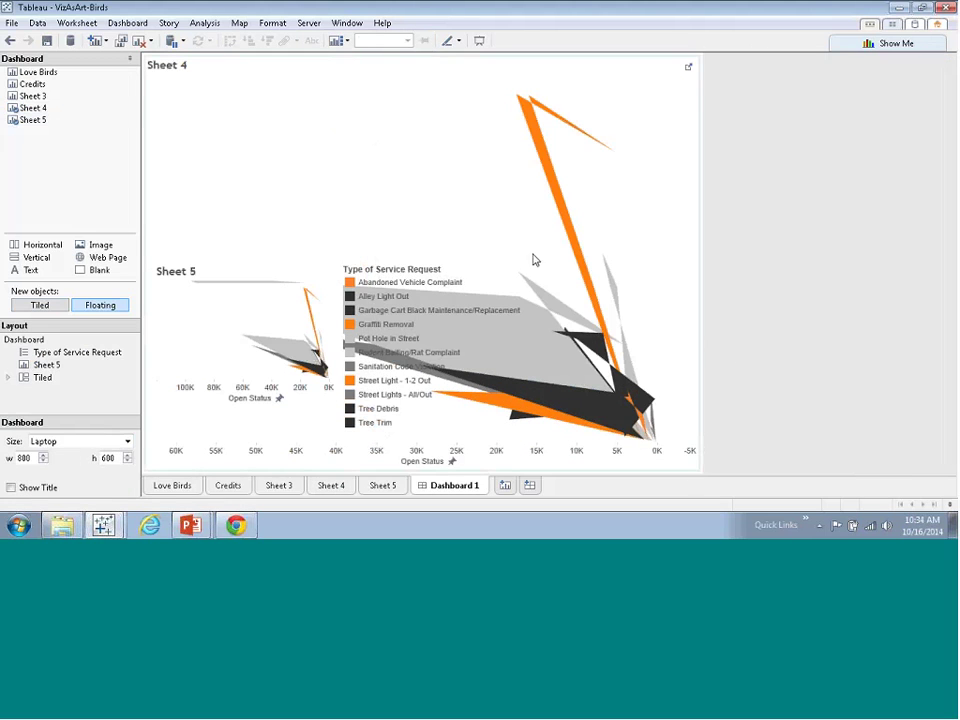
# Remove the floating Type of Service Request legend from the dashboard and make Sheet 4 floating.
pyautogui.click(428, 270)
pyautogui.click(514, 266)
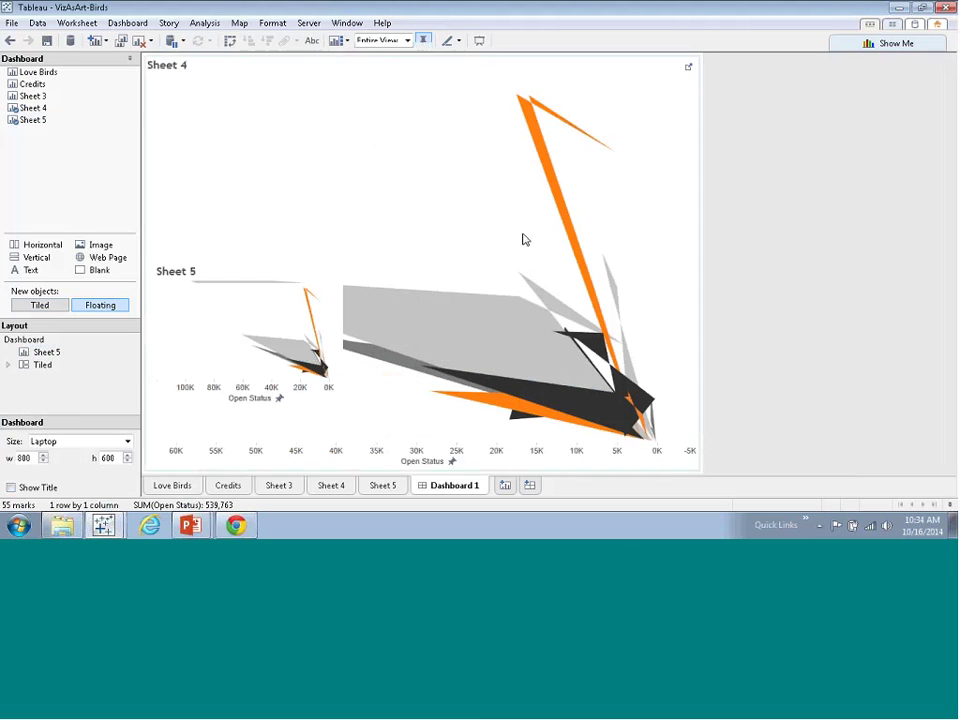
pyautogui.click(526, 240)
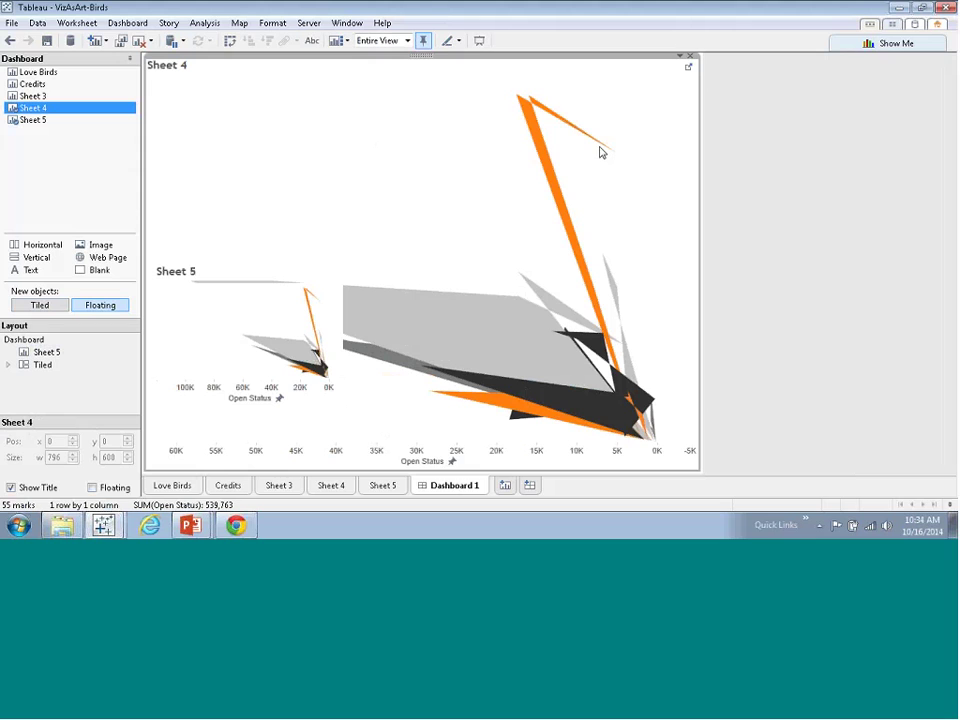
pyautogui.click(680, 57)
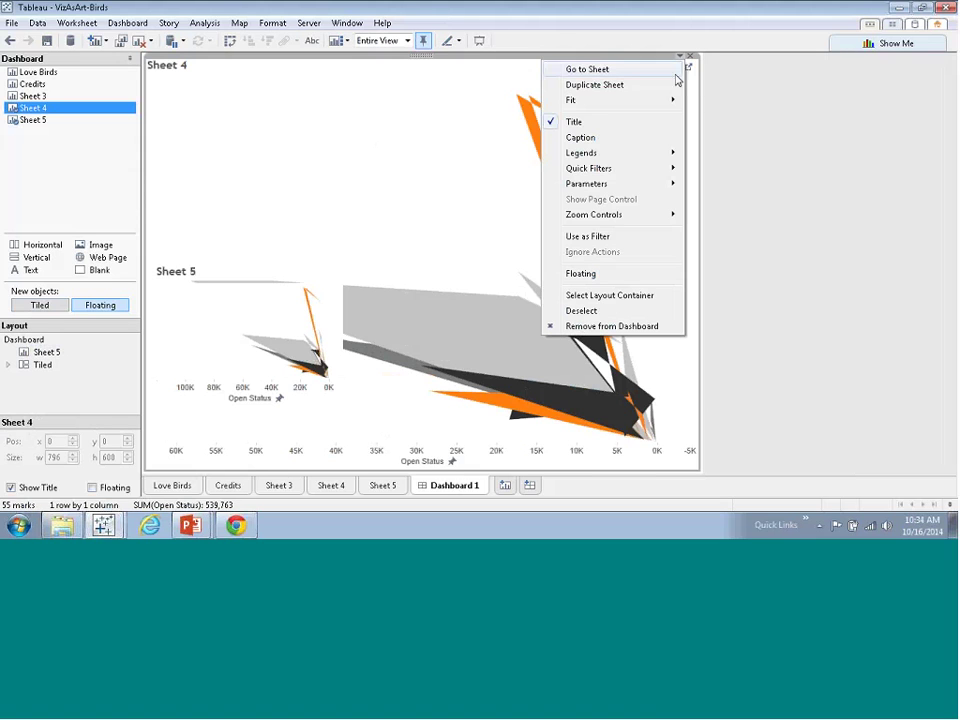
pyautogui.click(610, 274)
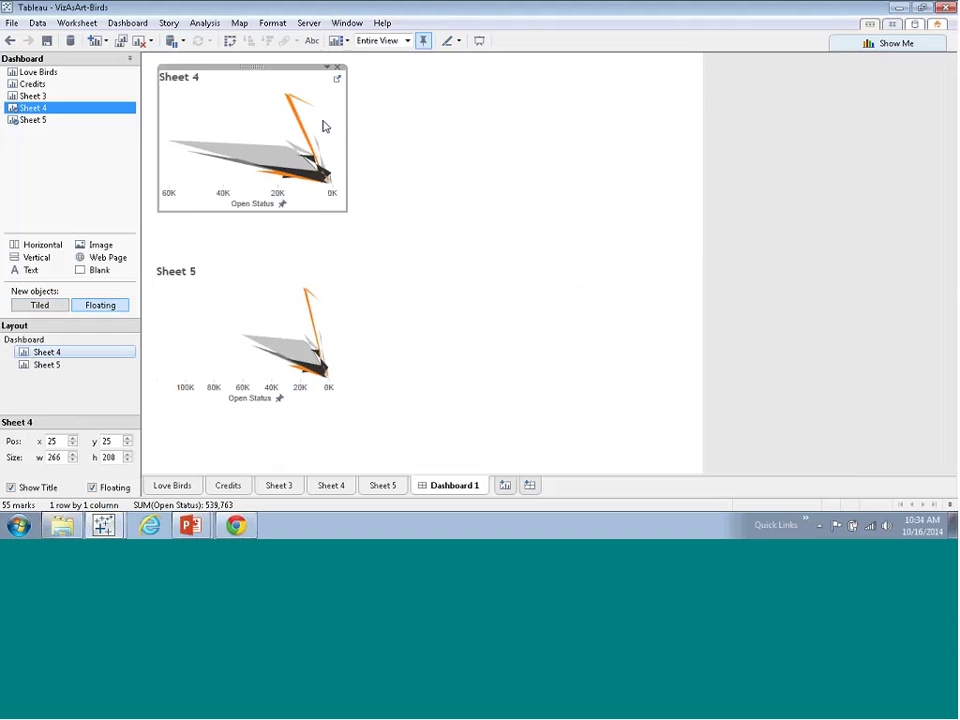
# Move Sheet 4 to the right side of the dashboard, enlarge it, and shift Sheet 5 right to sit beside it.
pyautogui.moveTo(268, 81); pyautogui.dragTo(581, 272)
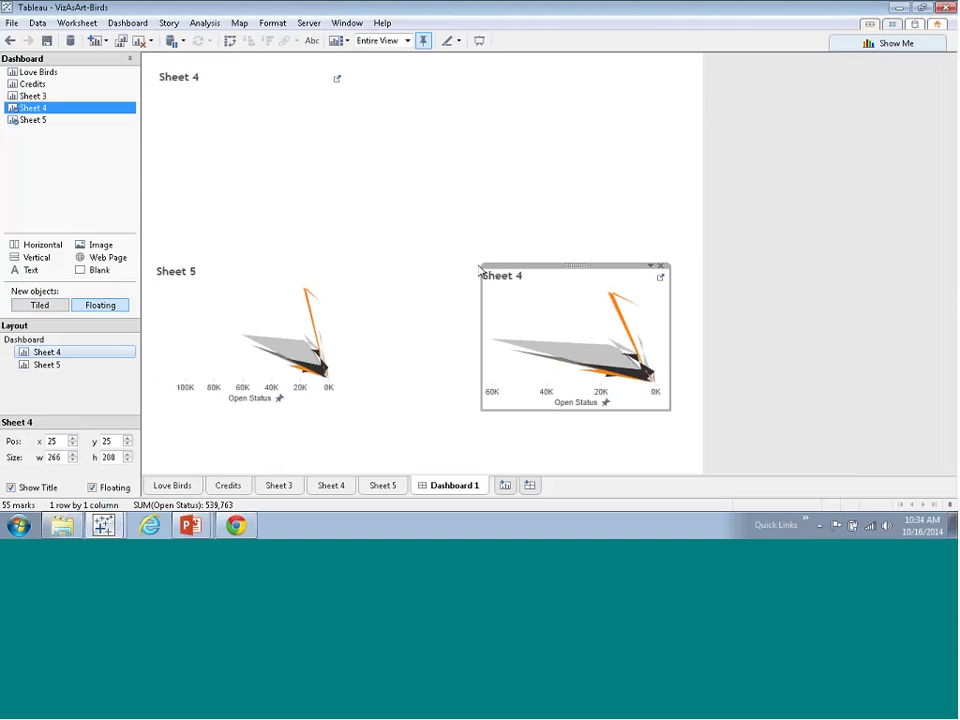
pyautogui.moveTo(484, 261); pyautogui.dragTo(449, 155)
pyautogui.moveTo(548, 147); pyautogui.dragTo(533, 161)
pyautogui.click(304, 316)
pyautogui.moveTo(250, 265); pyautogui.dragTo(312, 265)
# Duplicate Sheet 5 as Sheet 6 and place the copy floating on Dashboard 1, level with Sheet 5 at the left edge.
pyautogui.click(383, 486)
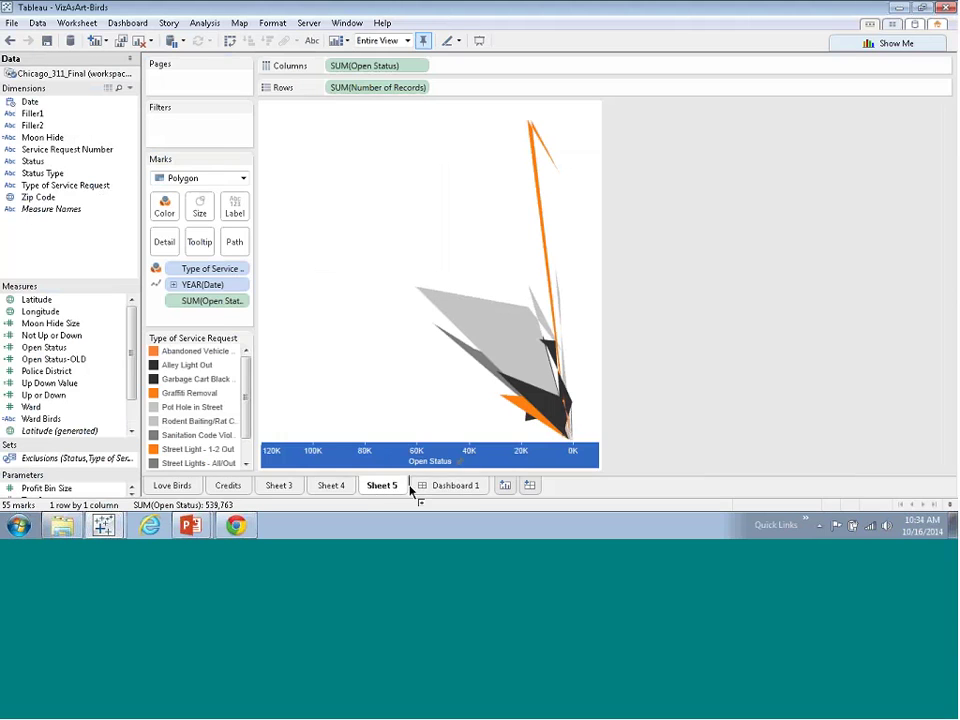
pyautogui.moveTo(383, 486); pyautogui.dragTo(449, 502)
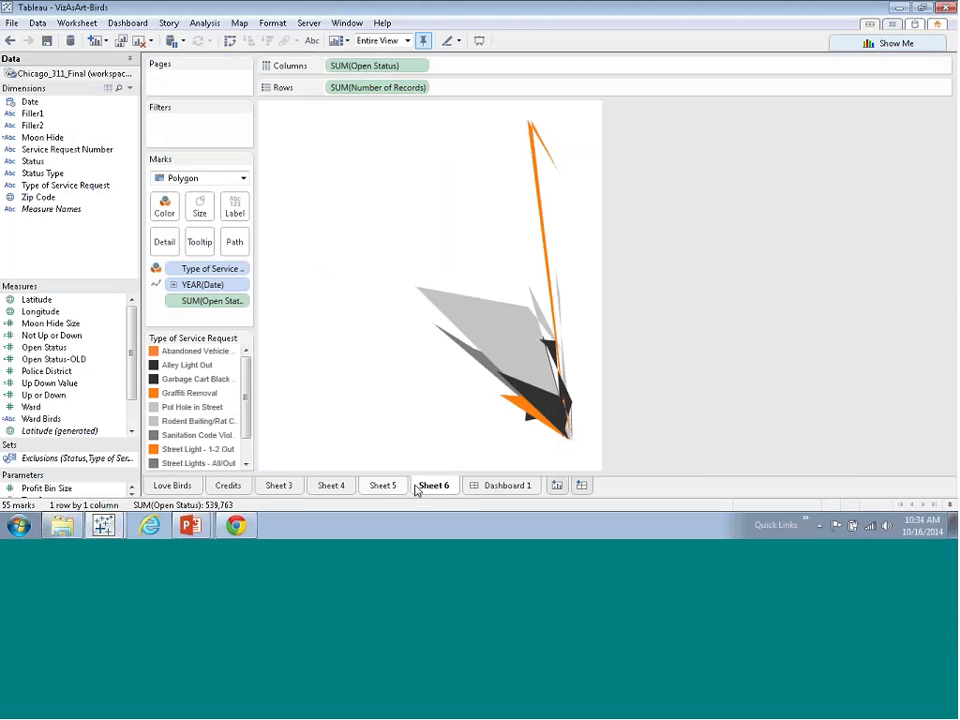
pyautogui.click(510, 486)
pyautogui.click(47, 138)
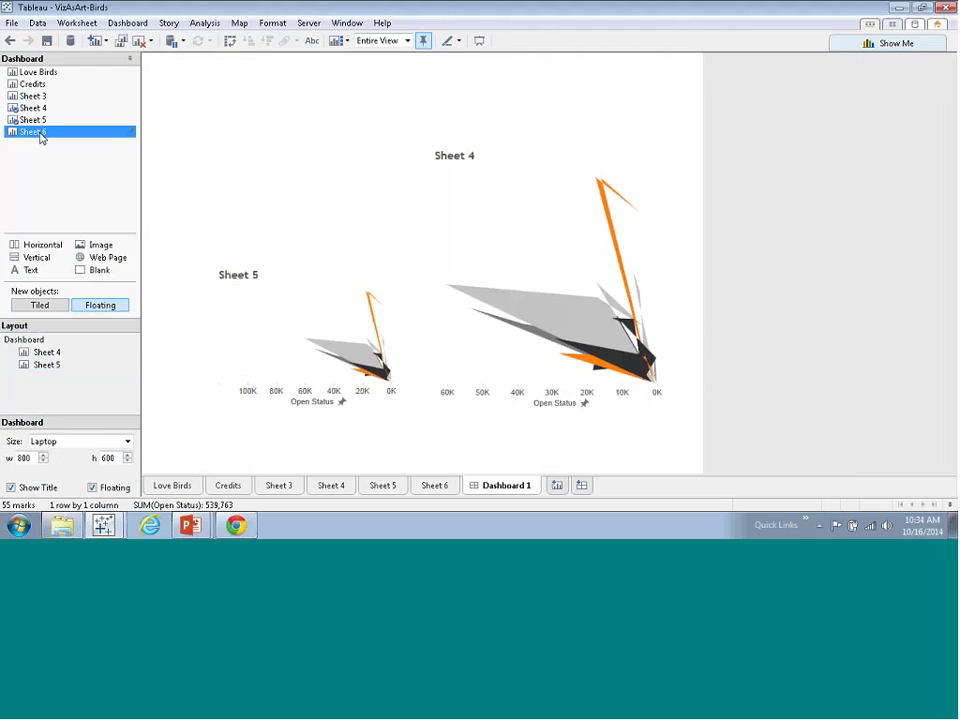
pyautogui.moveTo(40, 138)
pyautogui.mouseDown()
pyautogui.moveTo(178, 339)
pyautogui.moveTo(244, 250)
pyautogui.moveTo(321, 332)
pyautogui.mouseUp()
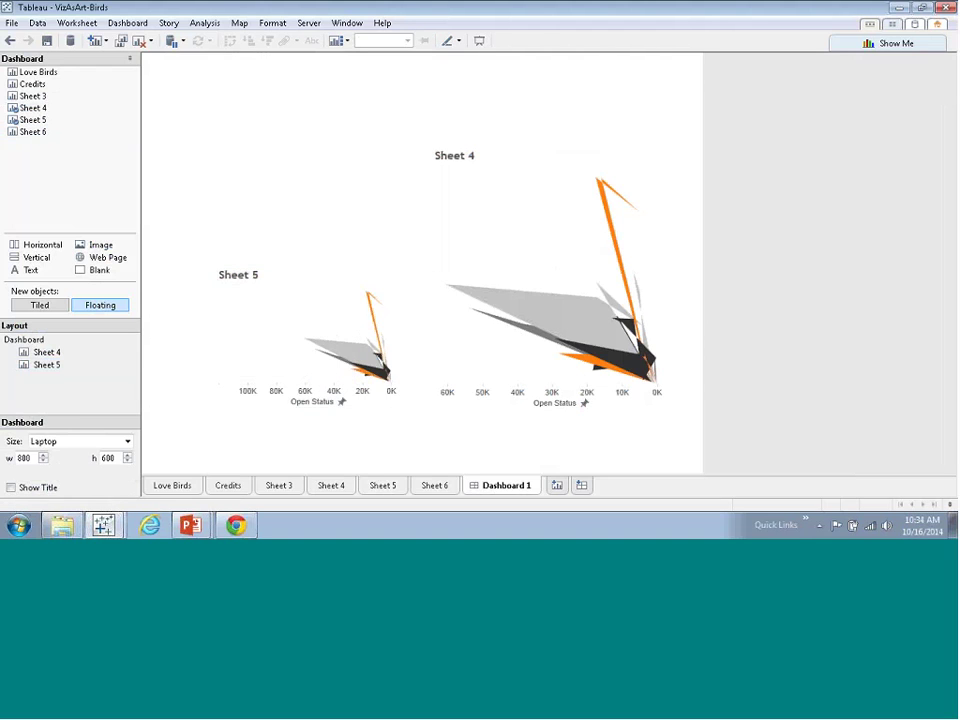
pyautogui.click(33, 120)
pyautogui.click(30, 134)
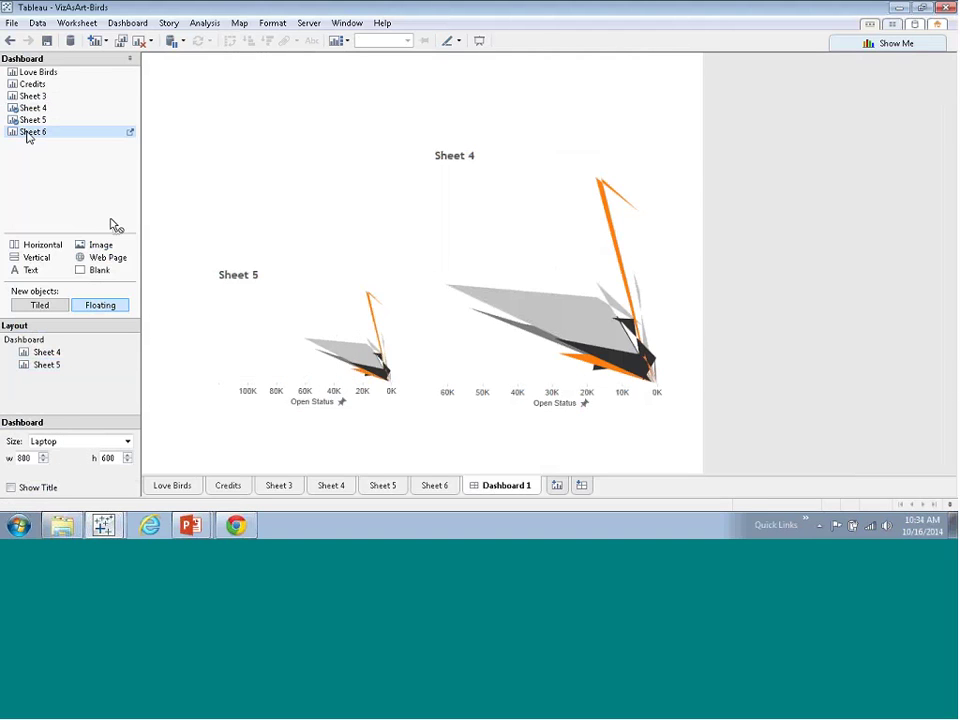
pyautogui.moveTo(27, 137); pyautogui.dragTo(146, 274)
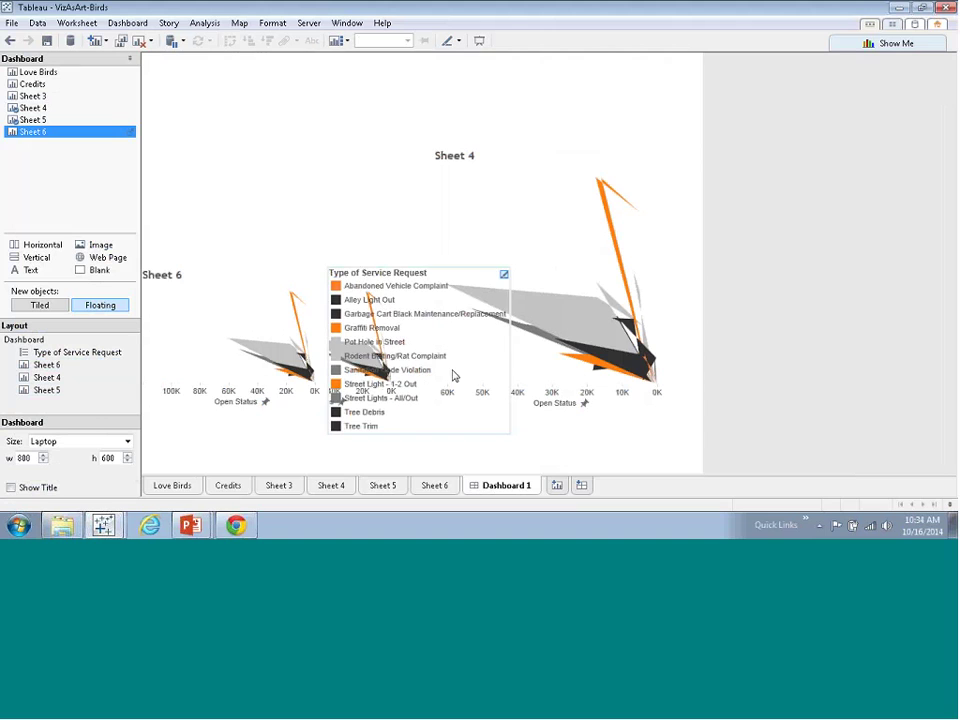
# Remove the new Type of Service Request legend and narrow Sheet 6 so its bird stands clear of Sheet 5's.
pyautogui.click(453, 375)
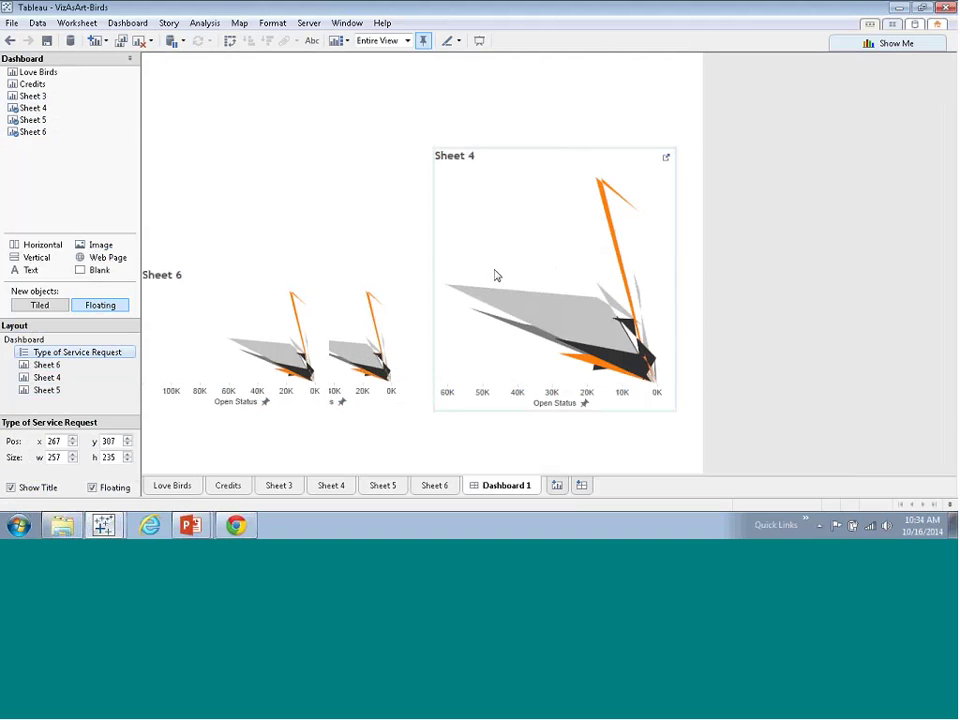
pyautogui.press('Delete')
pyautogui.click(257, 326)
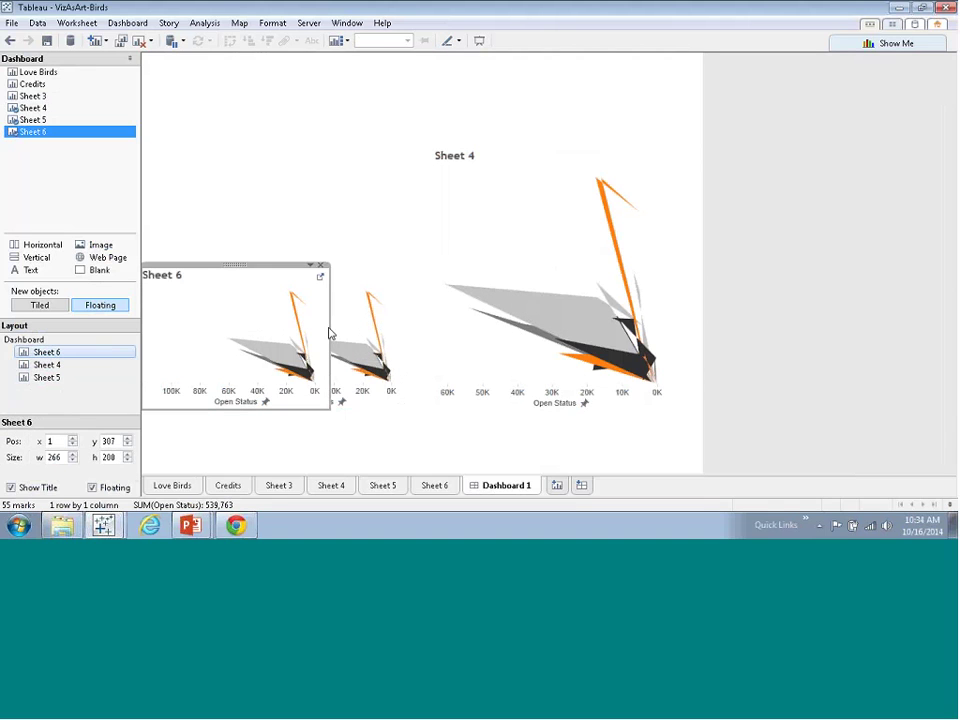
pyautogui.moveTo(330, 334); pyautogui.dragTo(285, 327)
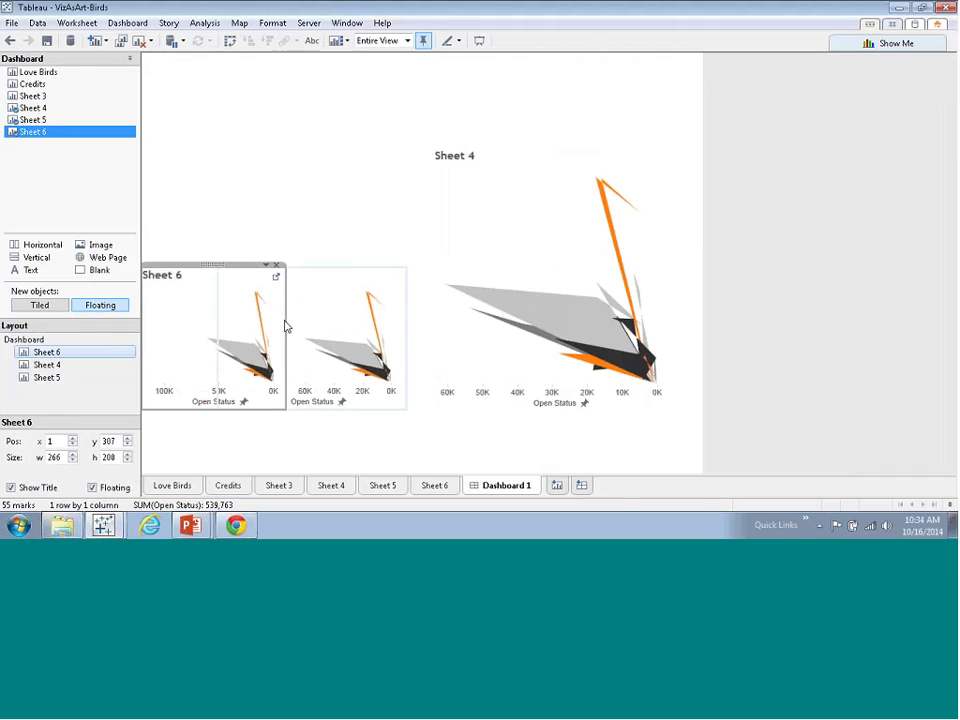
pyautogui.click(771, 371)
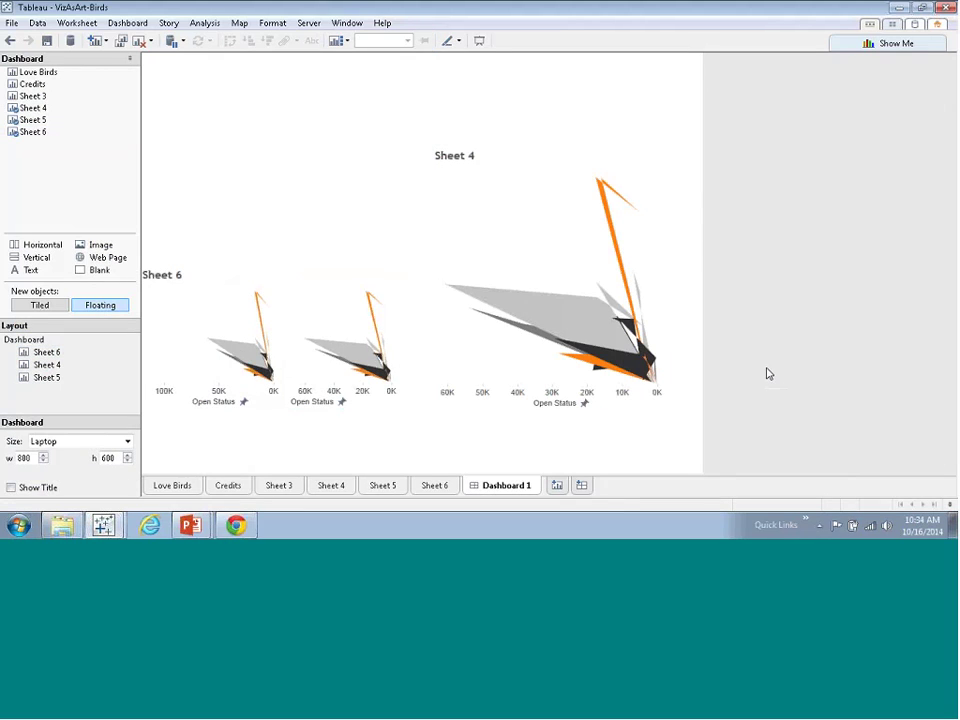